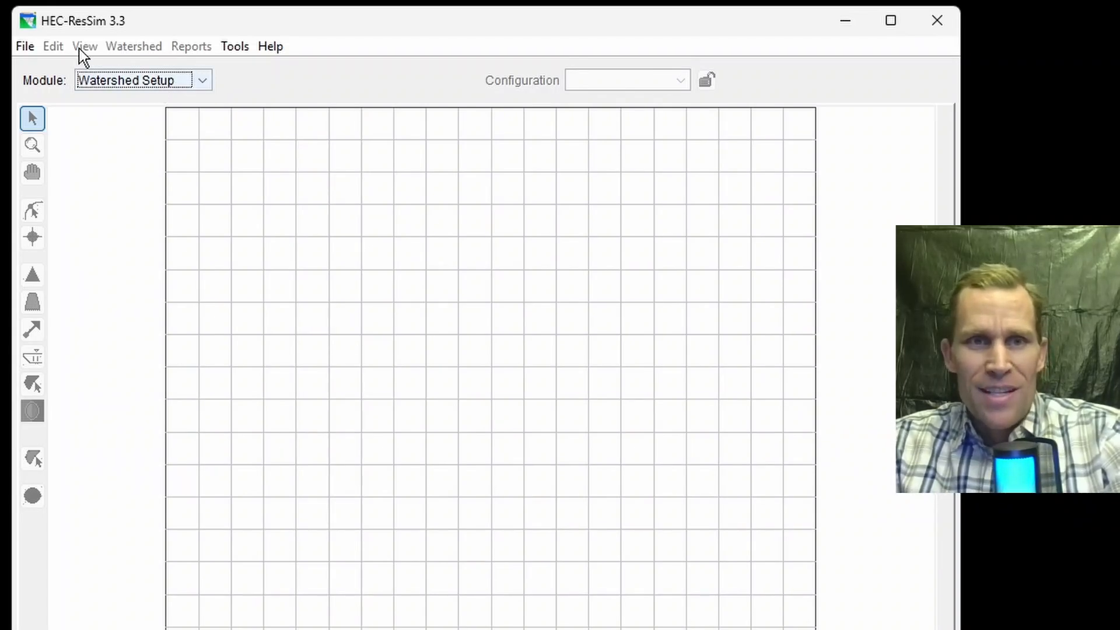
Step: Start a new watershed named video_22 and set its location to the ResSim Exercises folder
click(31, 47)
click(52, 70)
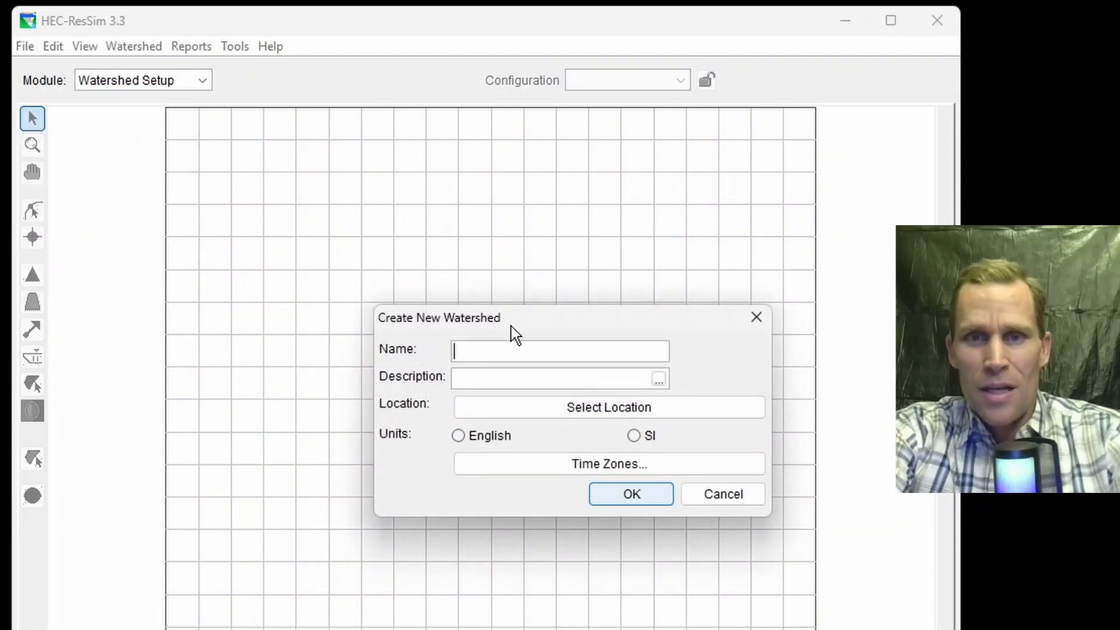
text(video_22)
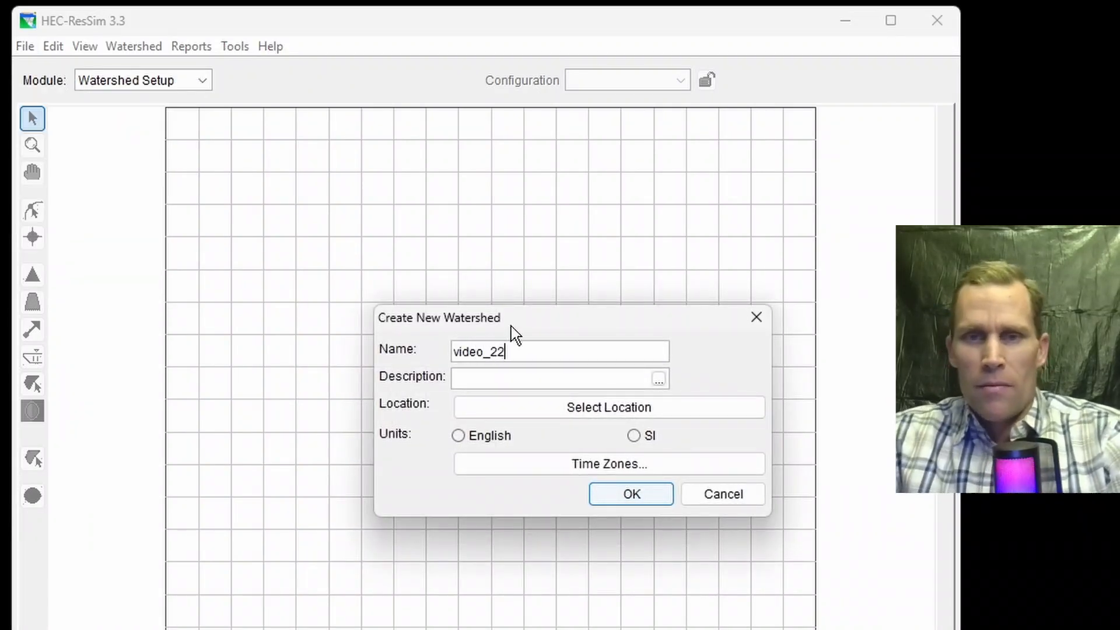
click(523, 408)
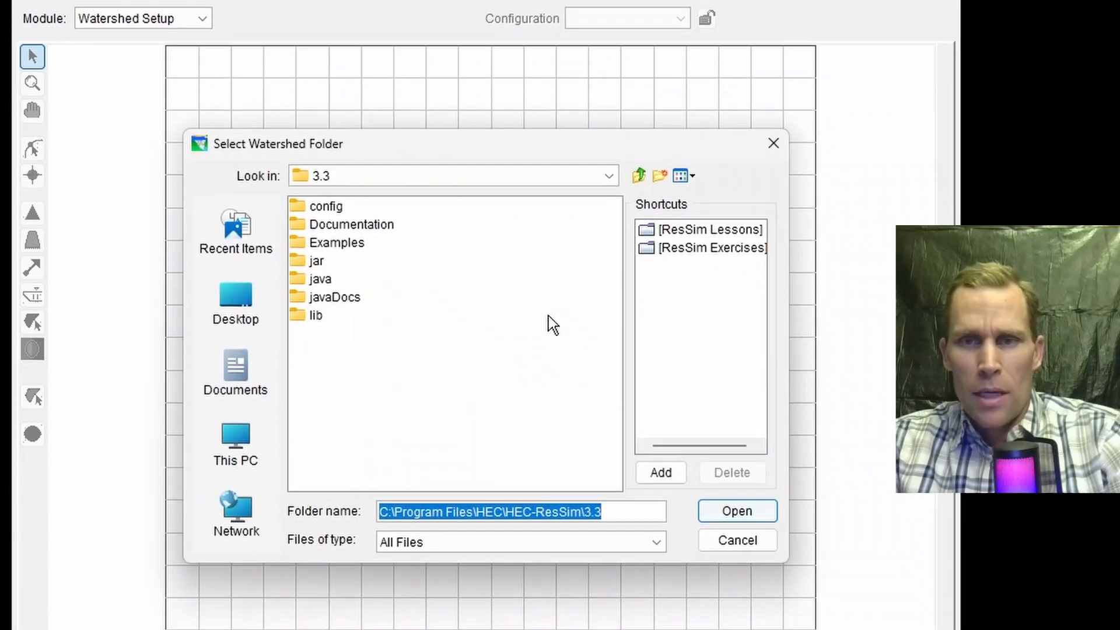
click(694, 249)
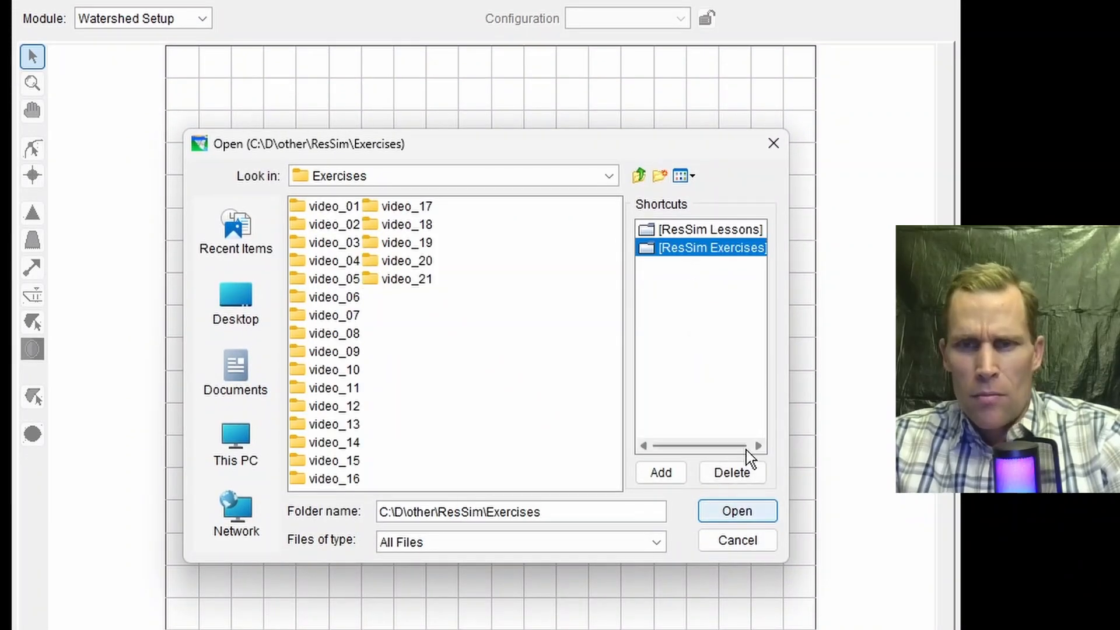
click(738, 511)
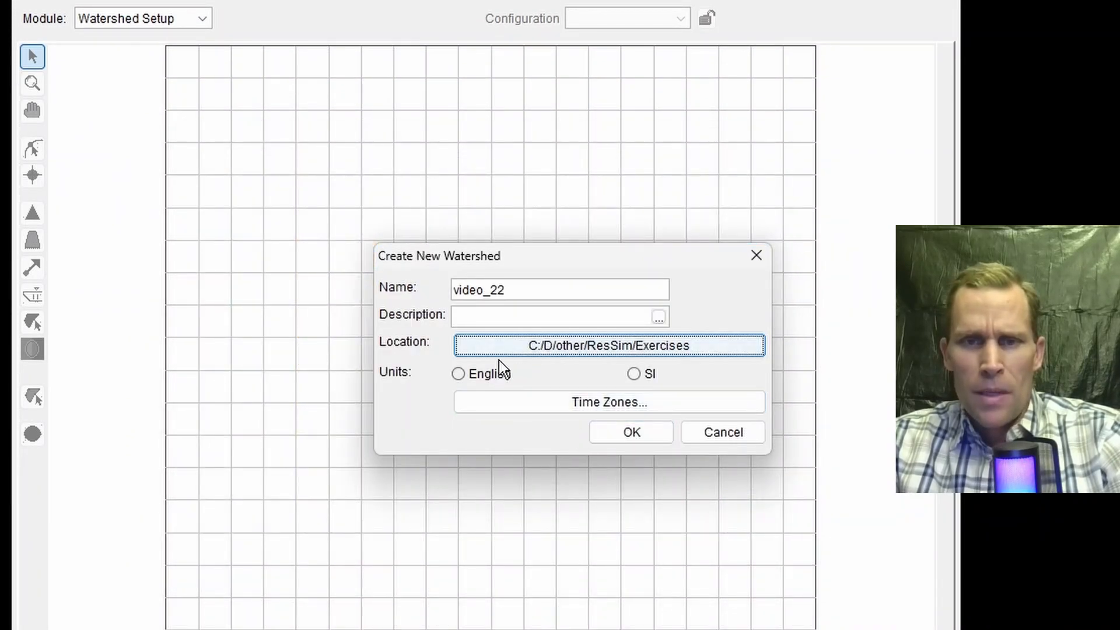
Step: Set the watershed units to English and the time zone to (GMT -08:00) Pacific Time, then create the watershed
click(481, 376)
click(524, 402)
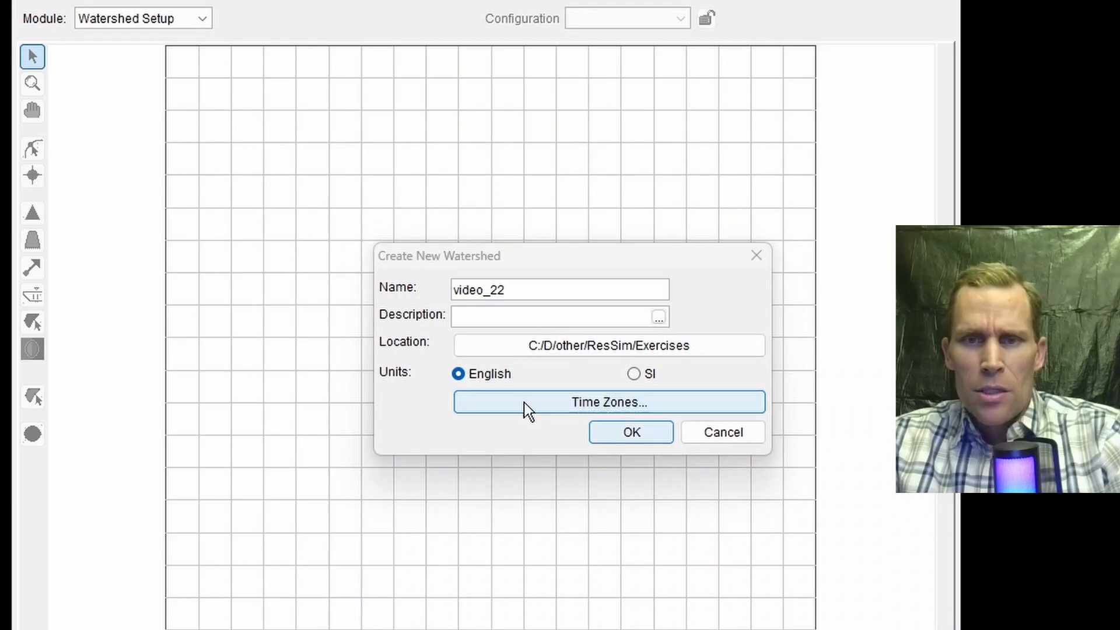
click(502, 283)
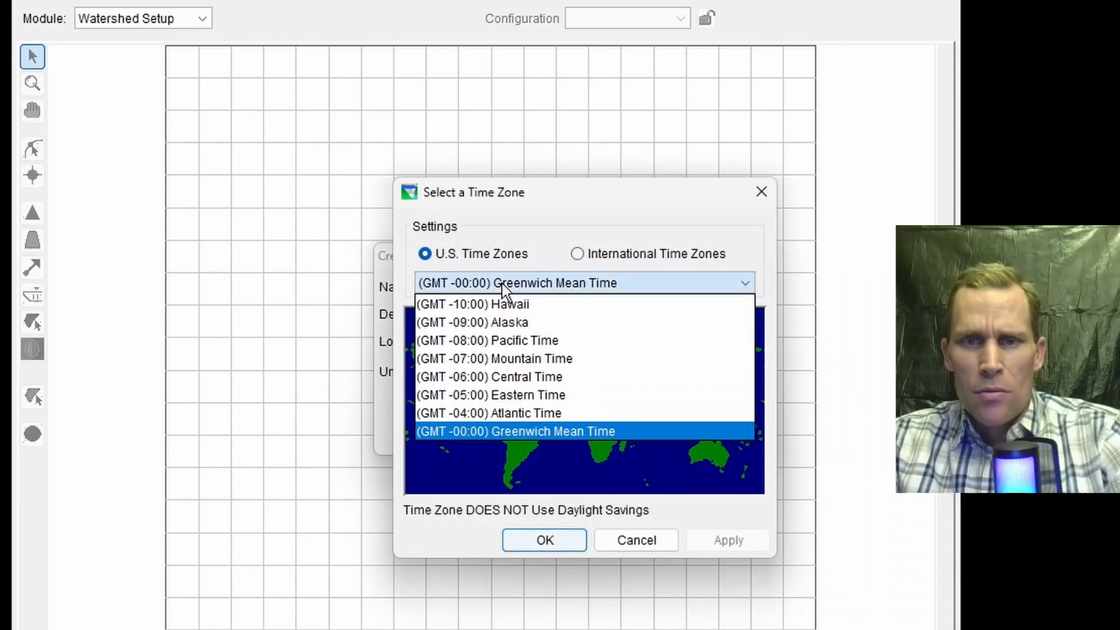
click(518, 337)
click(745, 547)
click(553, 541)
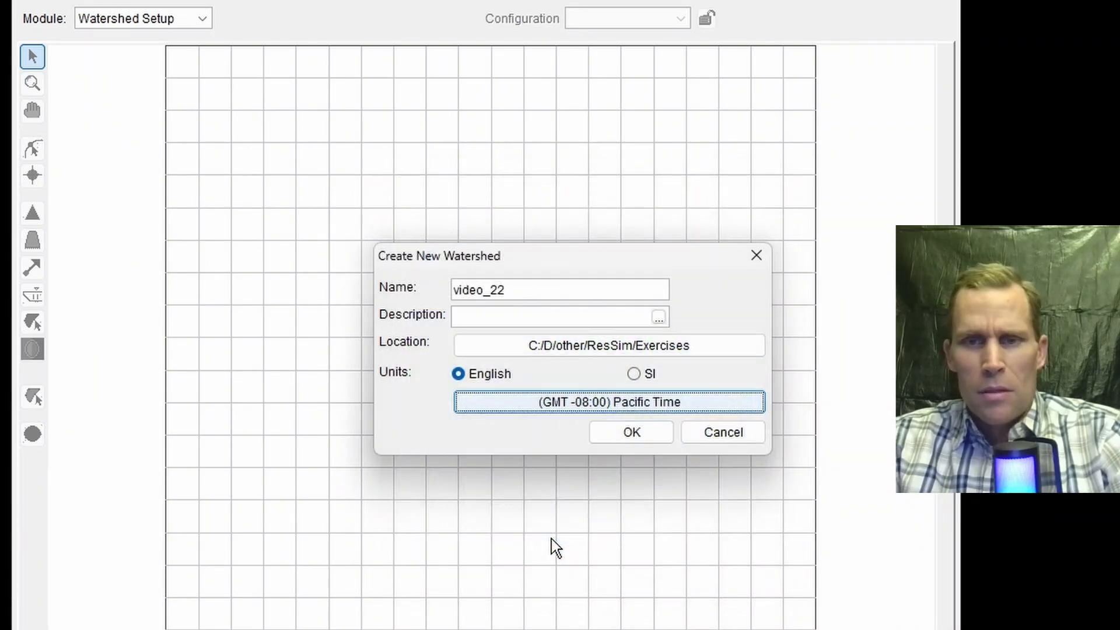
click(632, 437)
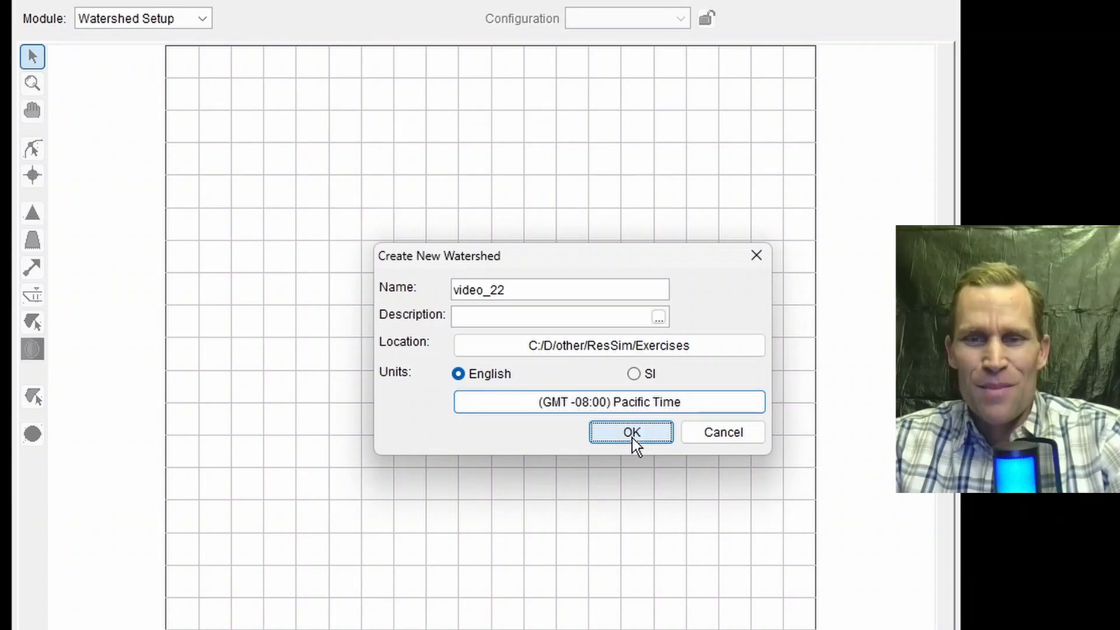
click(628, 574)
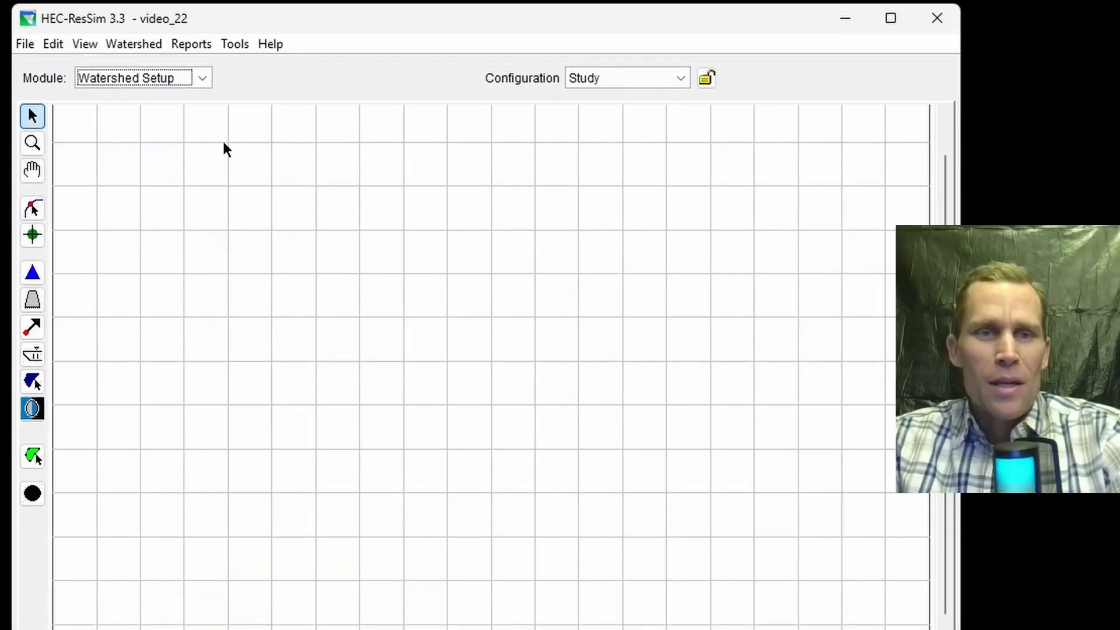
Step: Draw a stream with six vertices running down the map from upper left, and name it stream_1
click(32, 169)
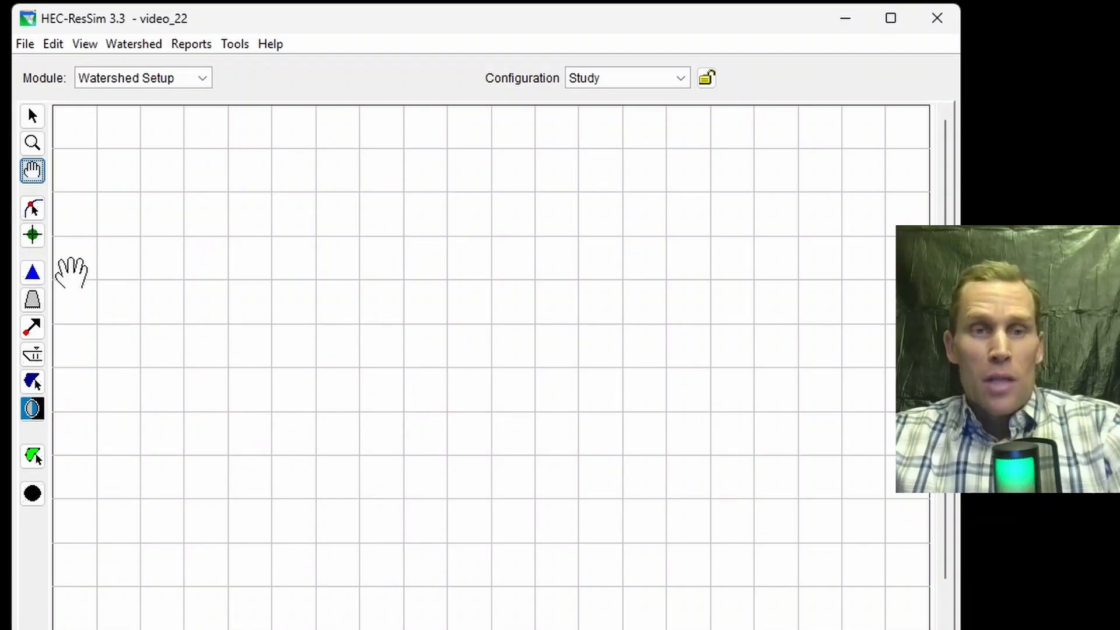
click(28, 211)
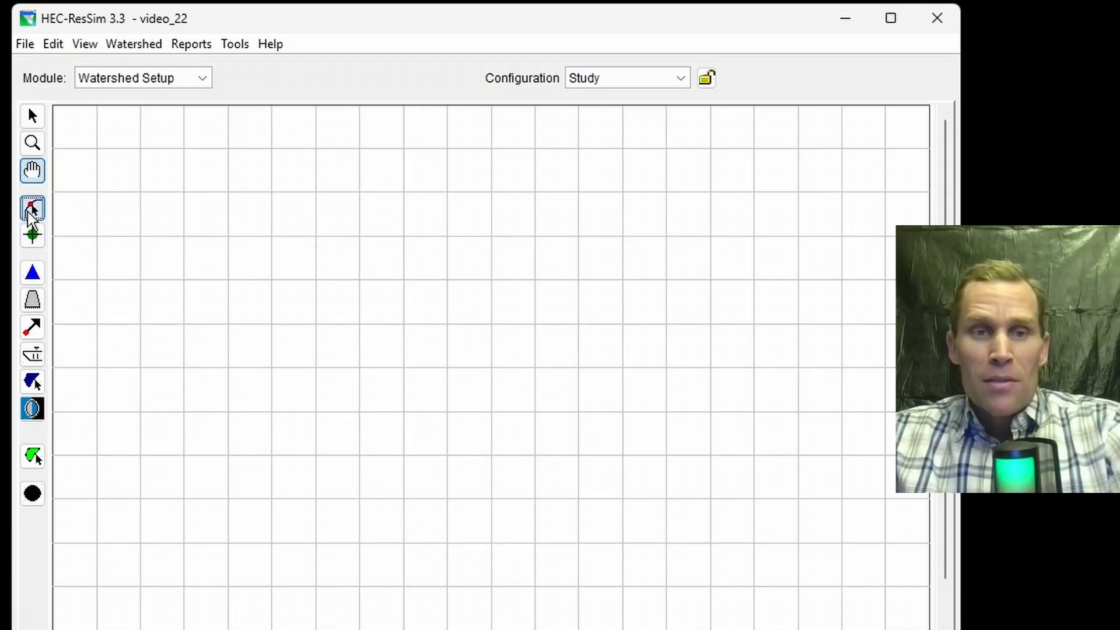
click(161, 155)
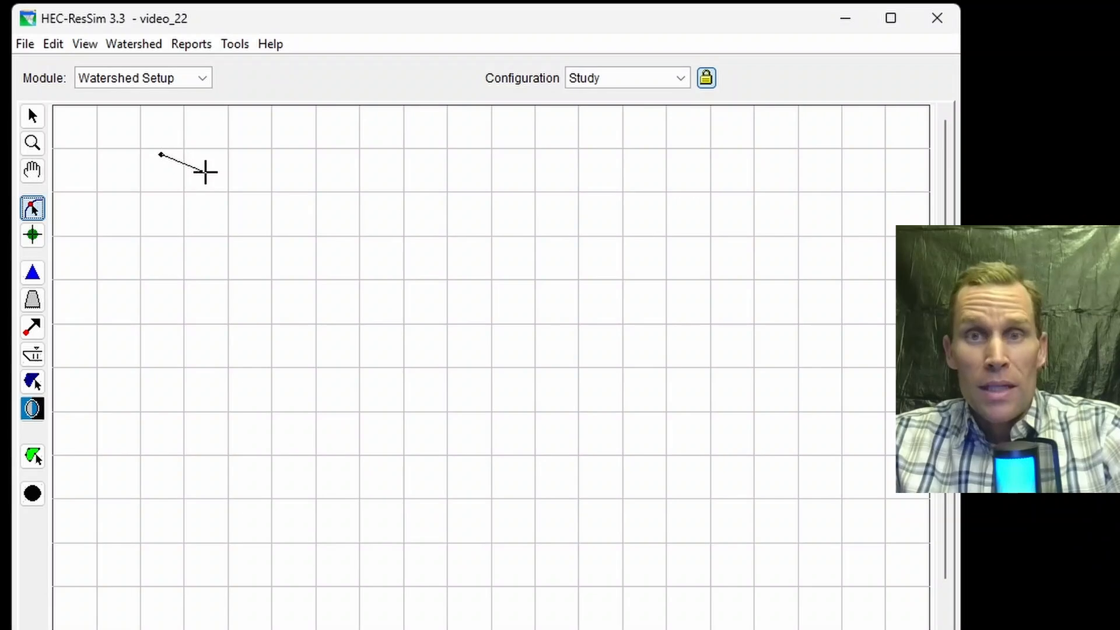
click(214, 179)
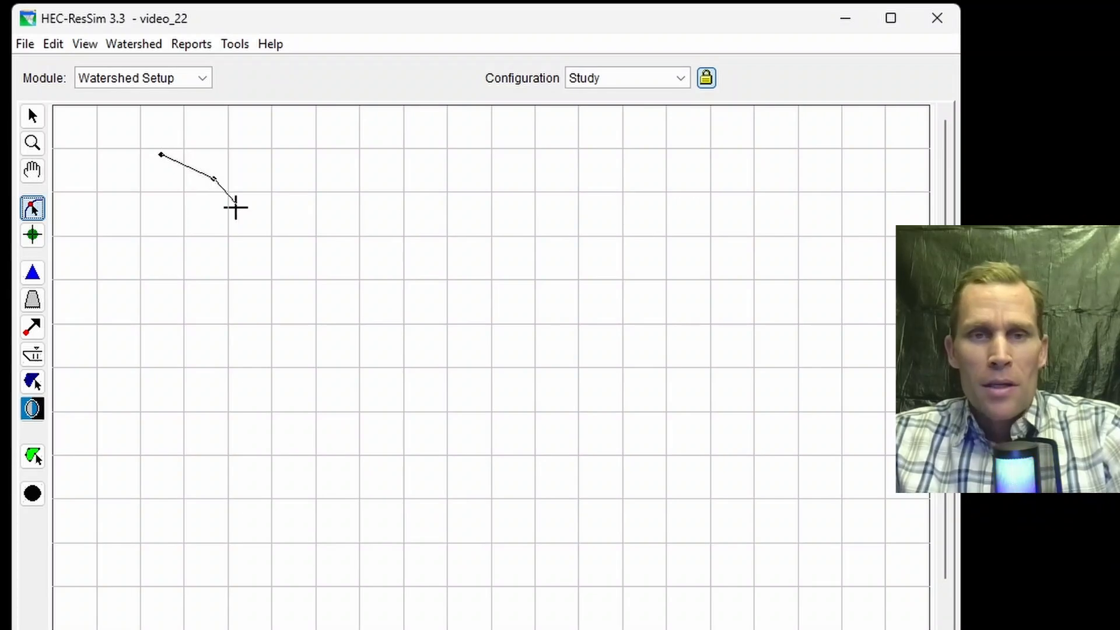
click(241, 234)
click(248, 349)
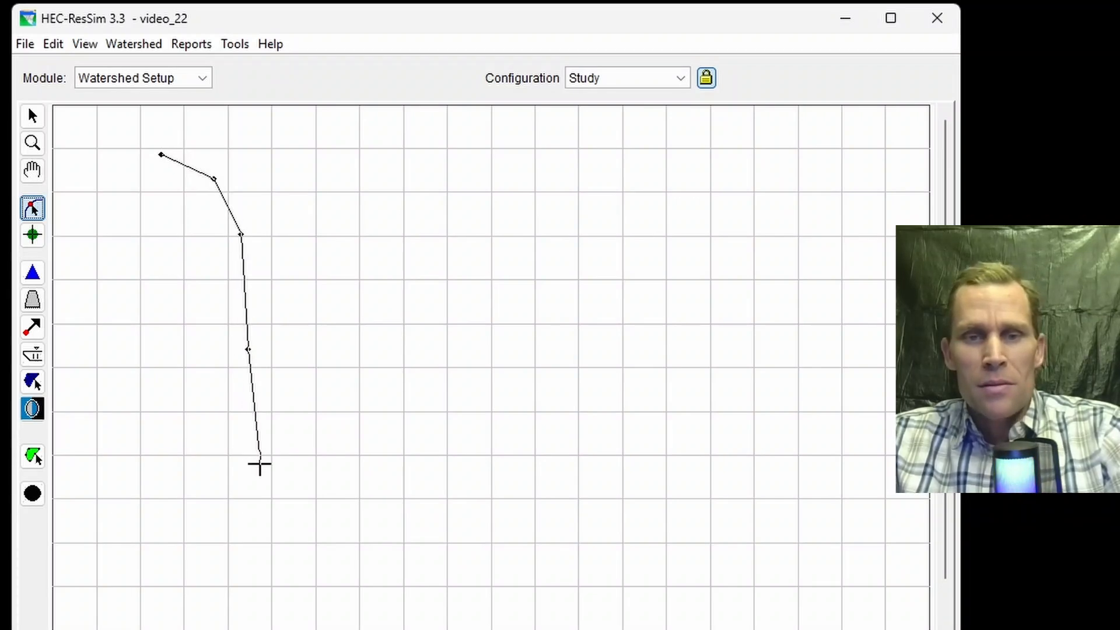
click(259, 465)
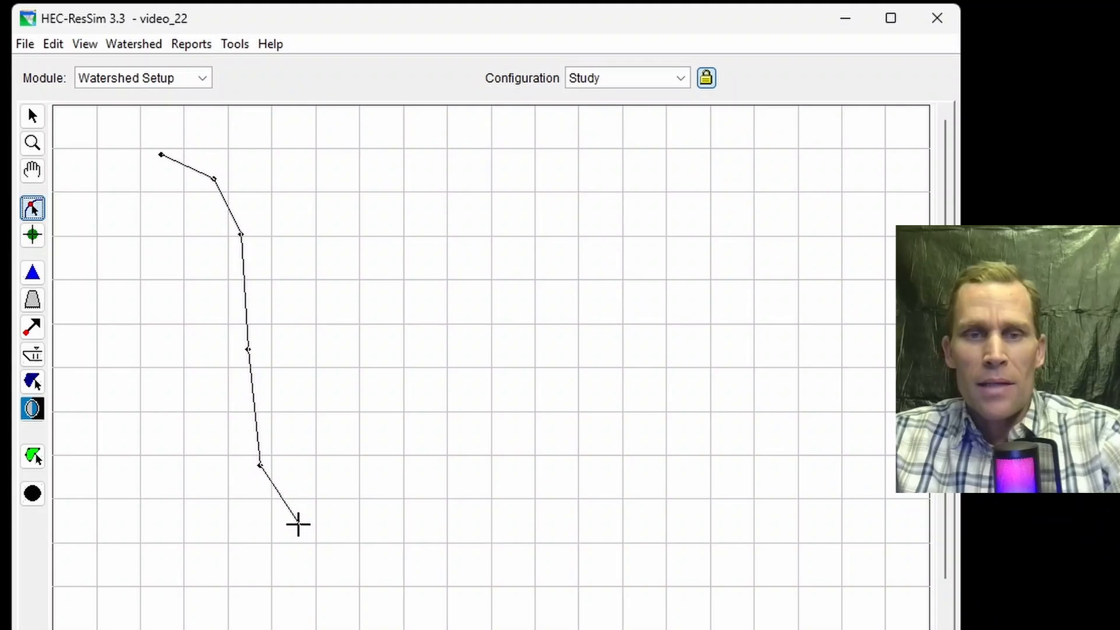
double_click(295, 523)
text(stream_1)
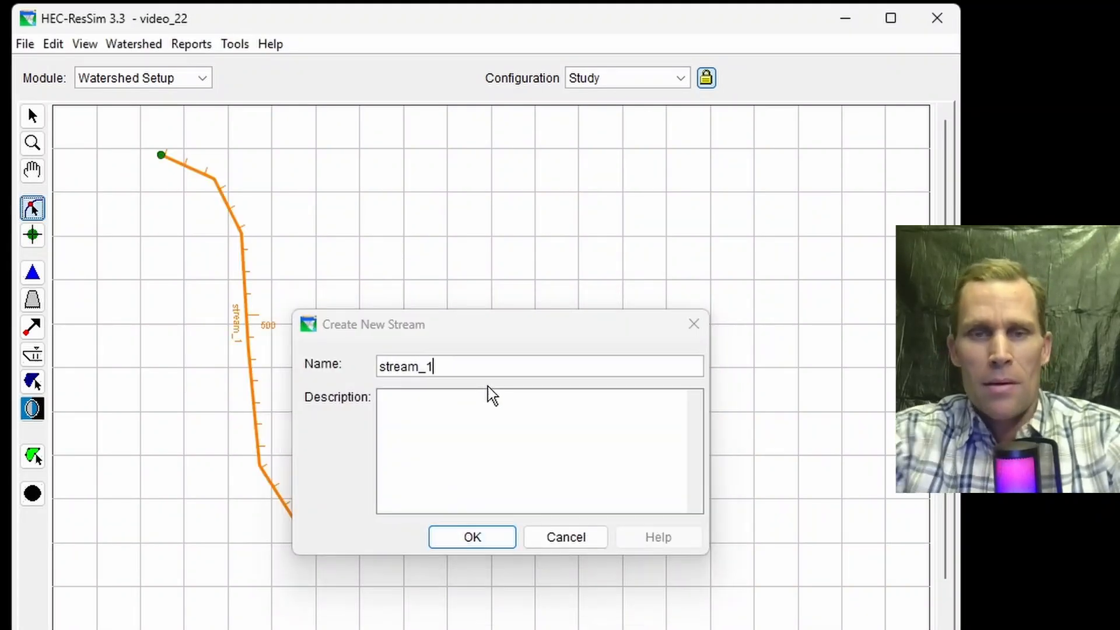
key(Return)
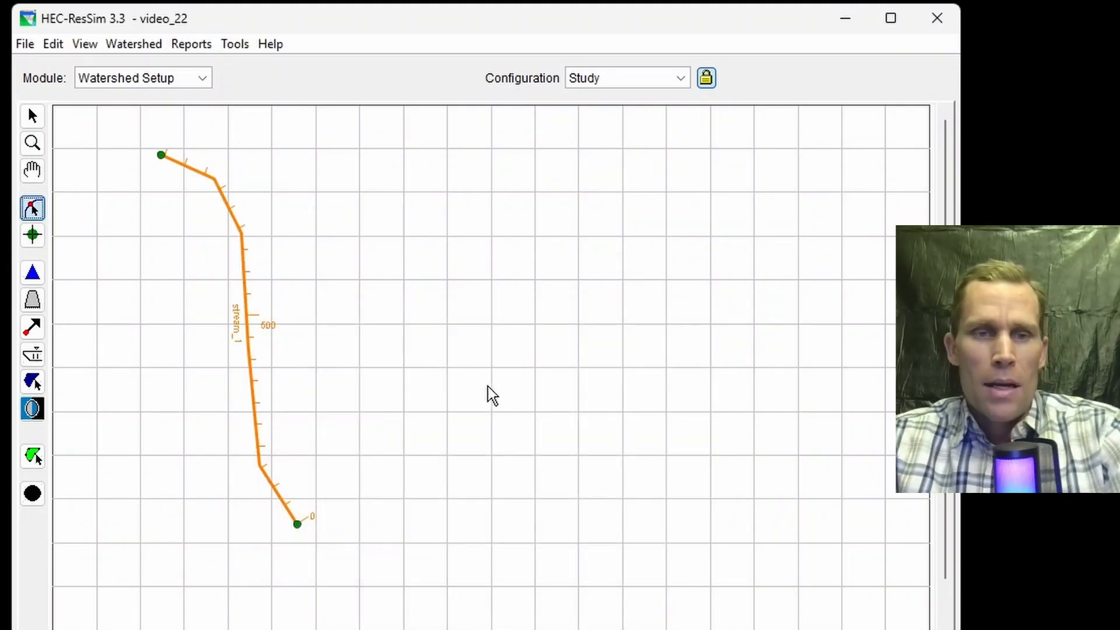
Step: Add a computation point named CP1 near the stream's upstream end
click(33, 497)
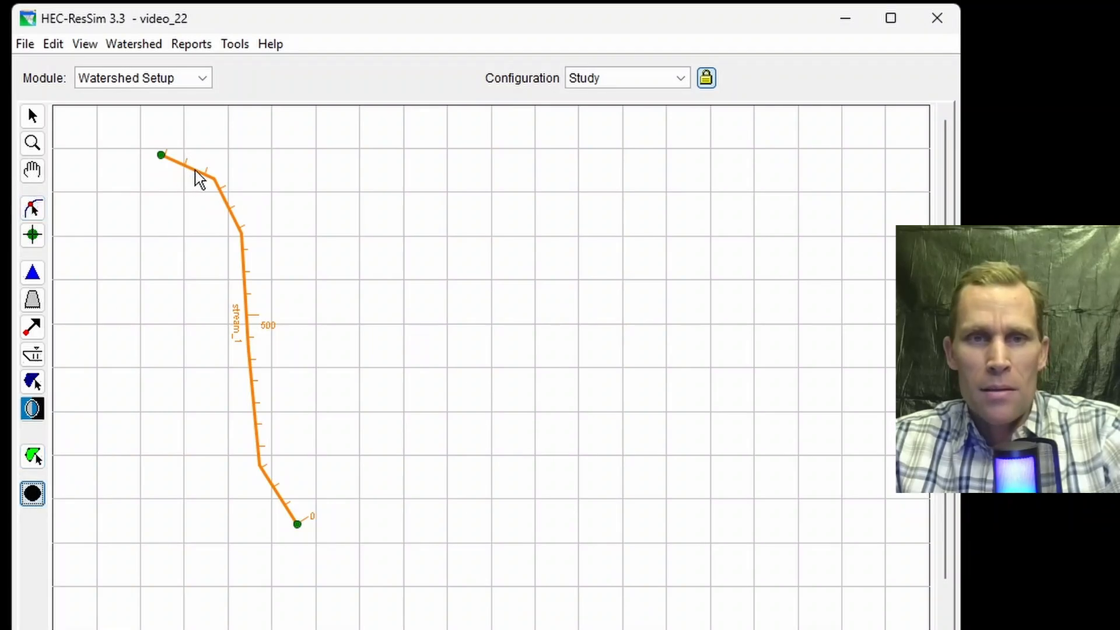
mouse_move(197, 177)
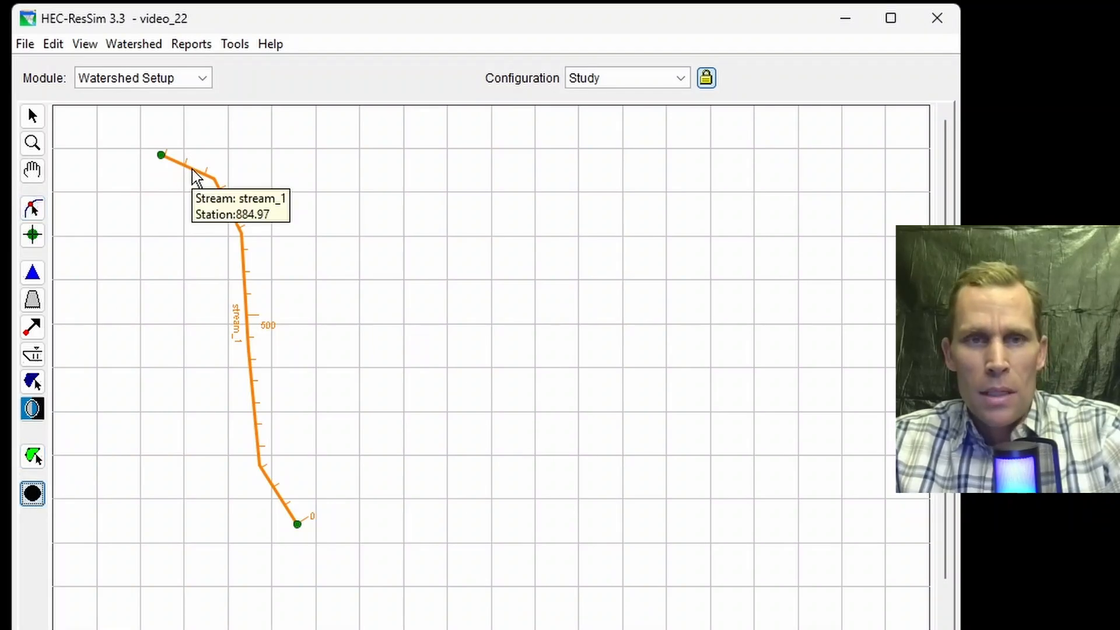
click(192, 169)
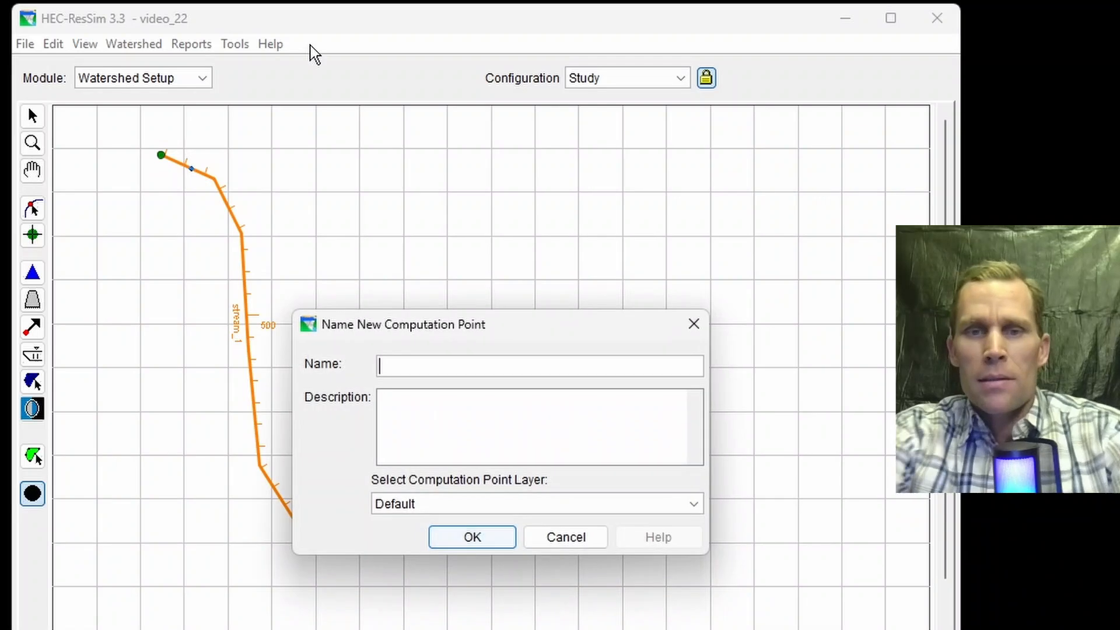
text(CP1)
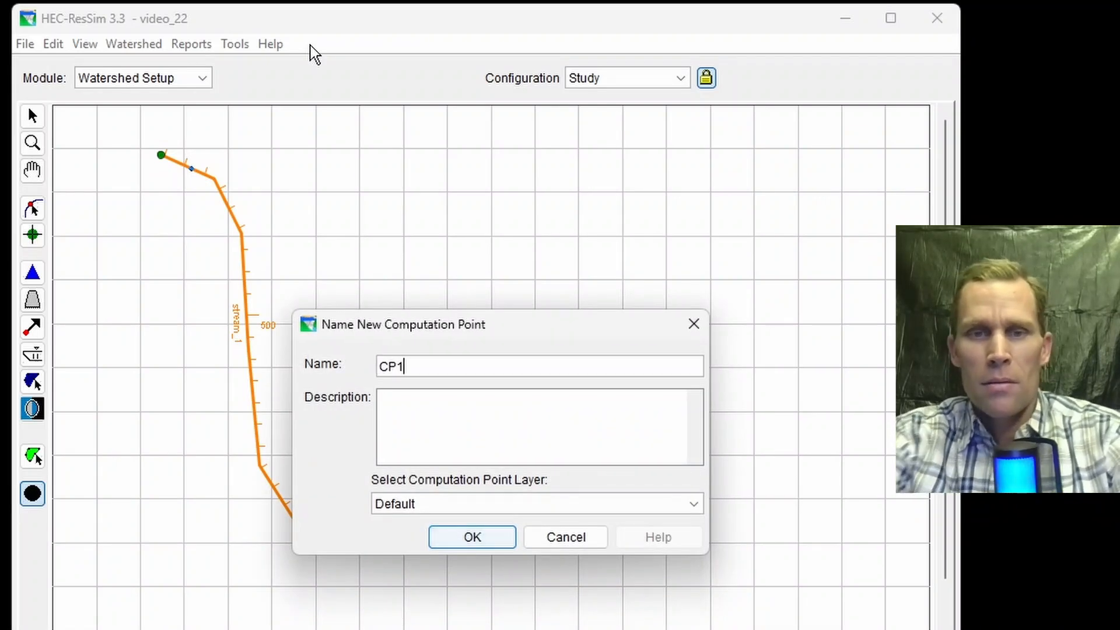
key(Return)
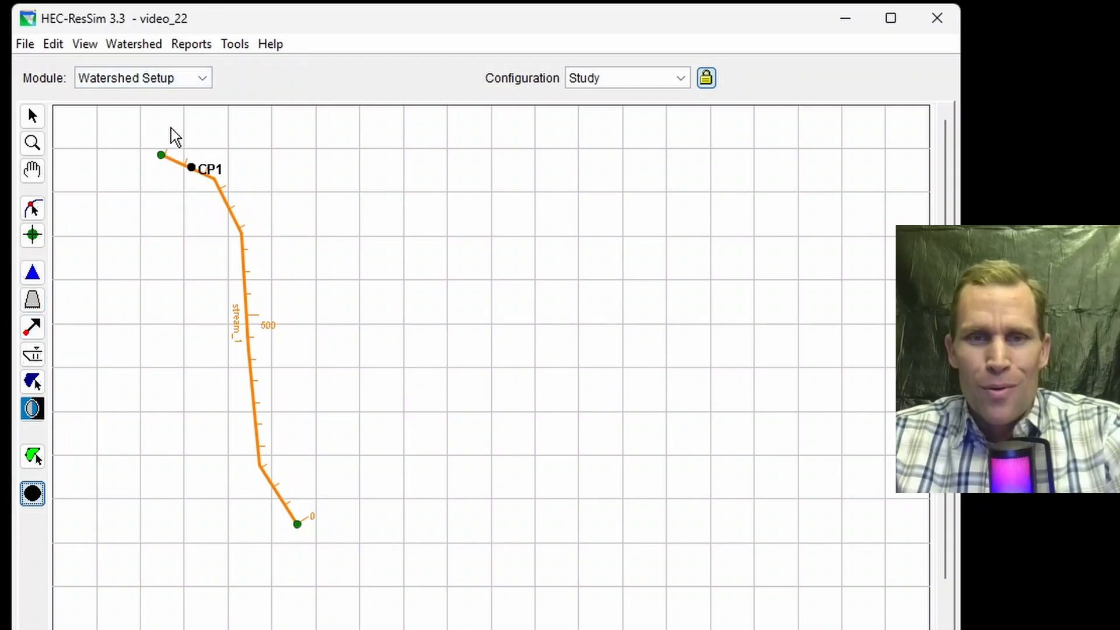
Step: Draw a diversion heading right from the stream's upper bend and name it Div to City A
click(32, 327)
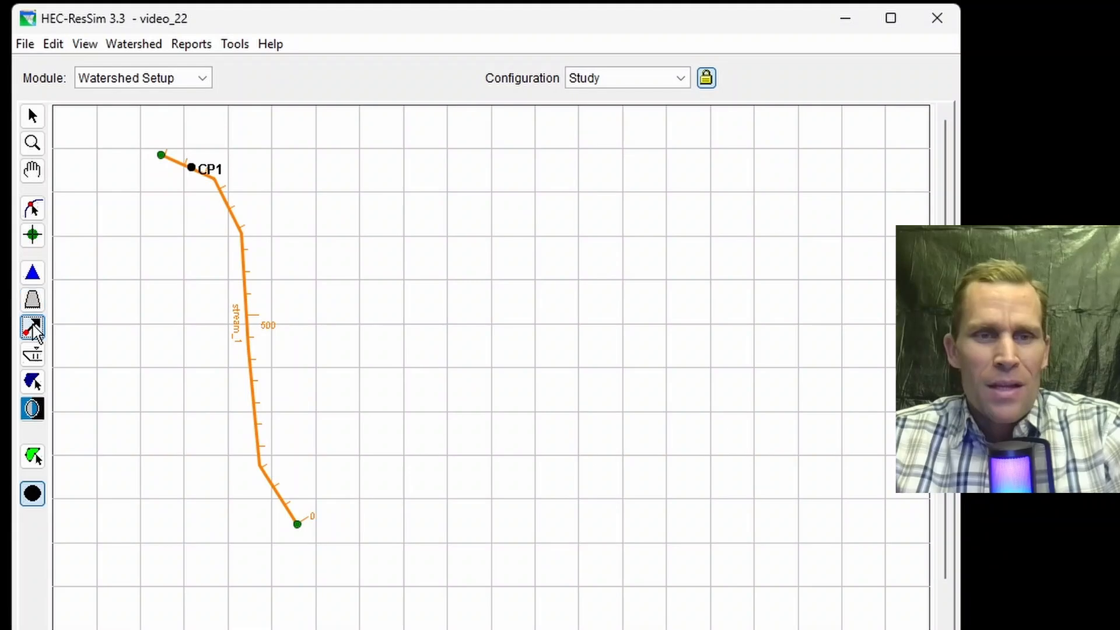
click(241, 238)
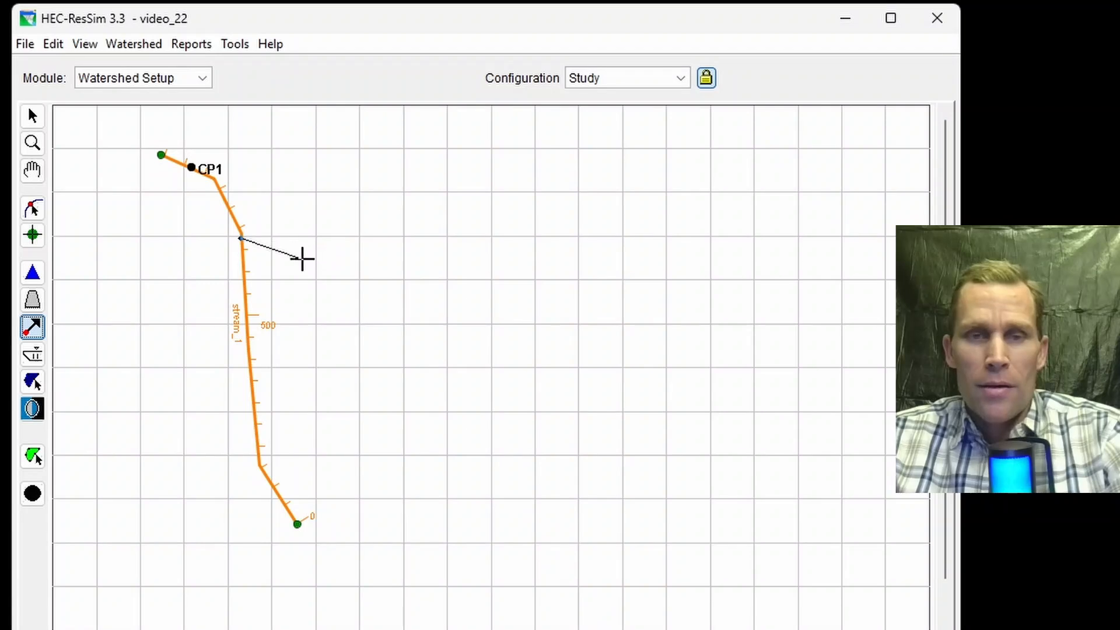
double_click(308, 257)
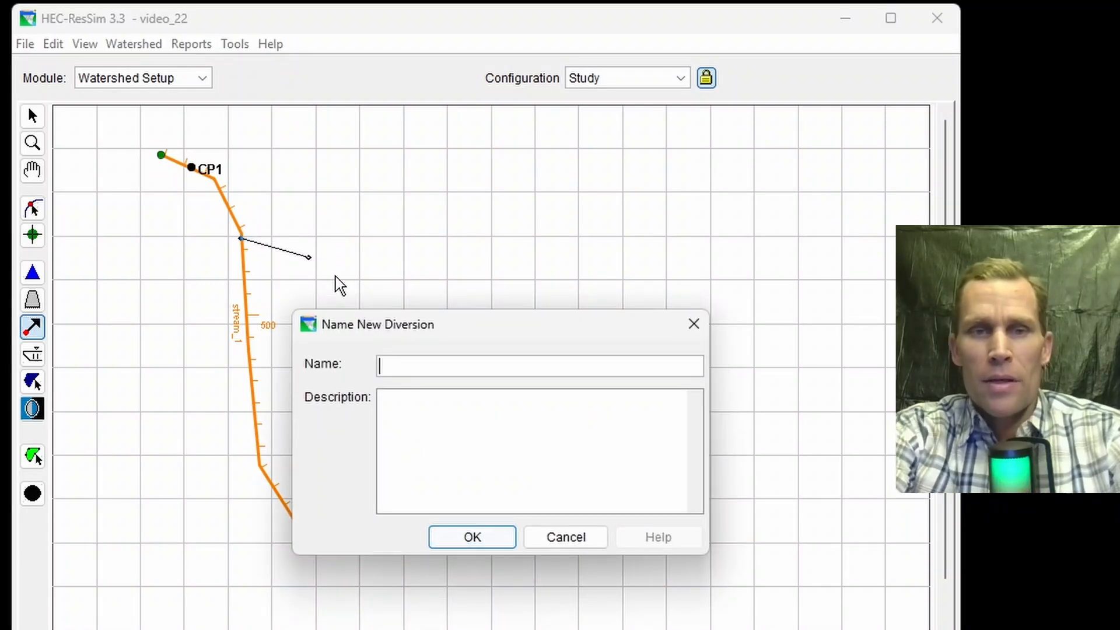
text(Div)
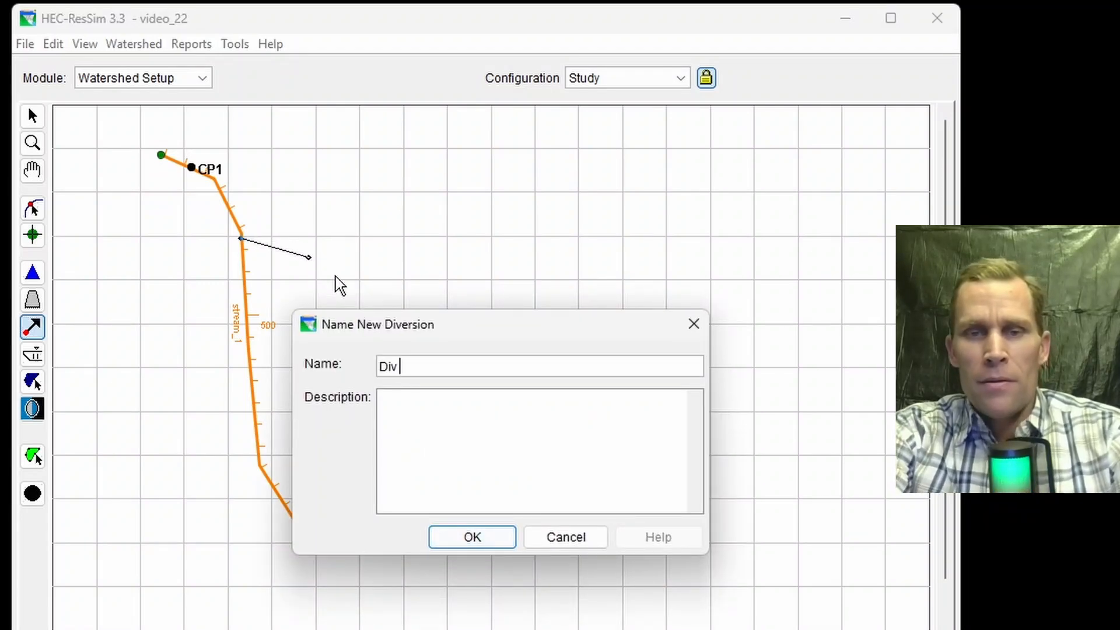
text( to City A)
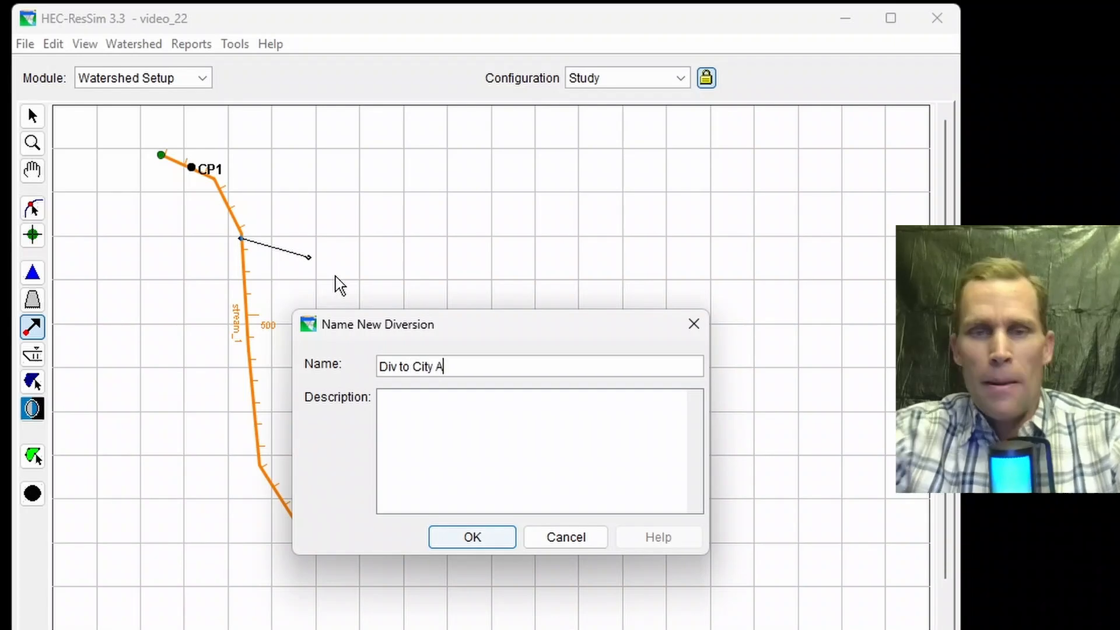
click(463, 528)
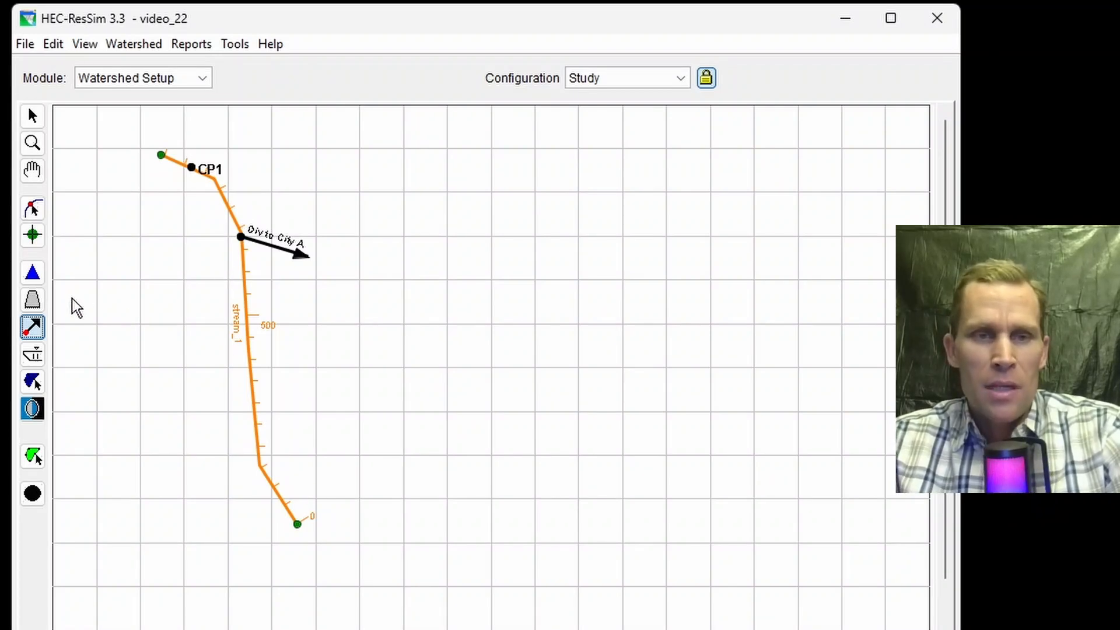
Step: Draw a diversion heading left from the stream near station 500 and name it Div to City B
click(246, 328)
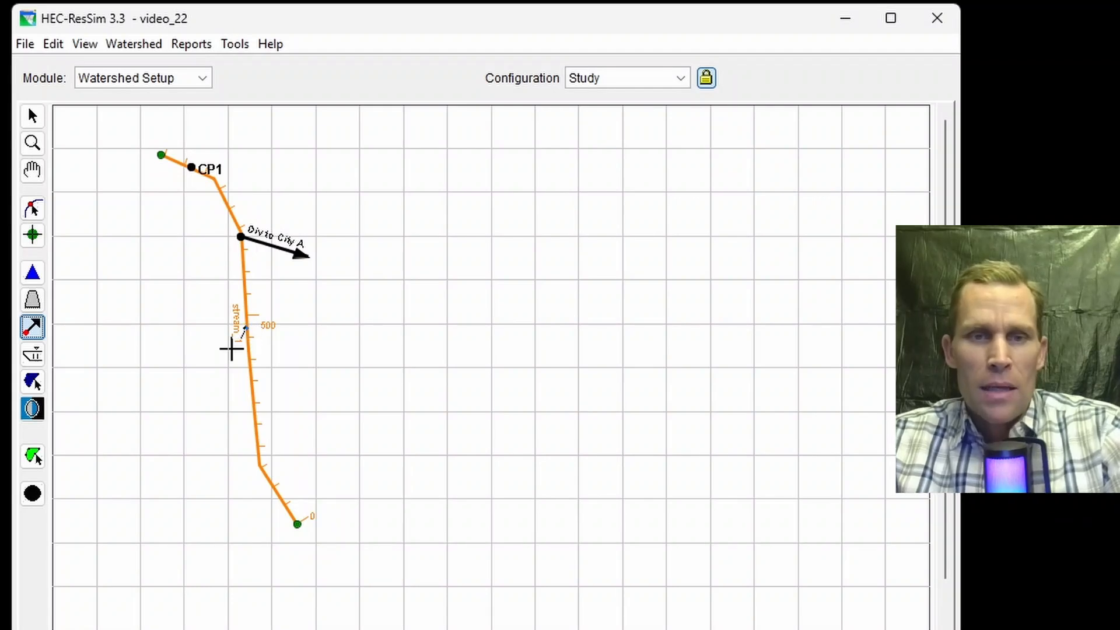
click(175, 367)
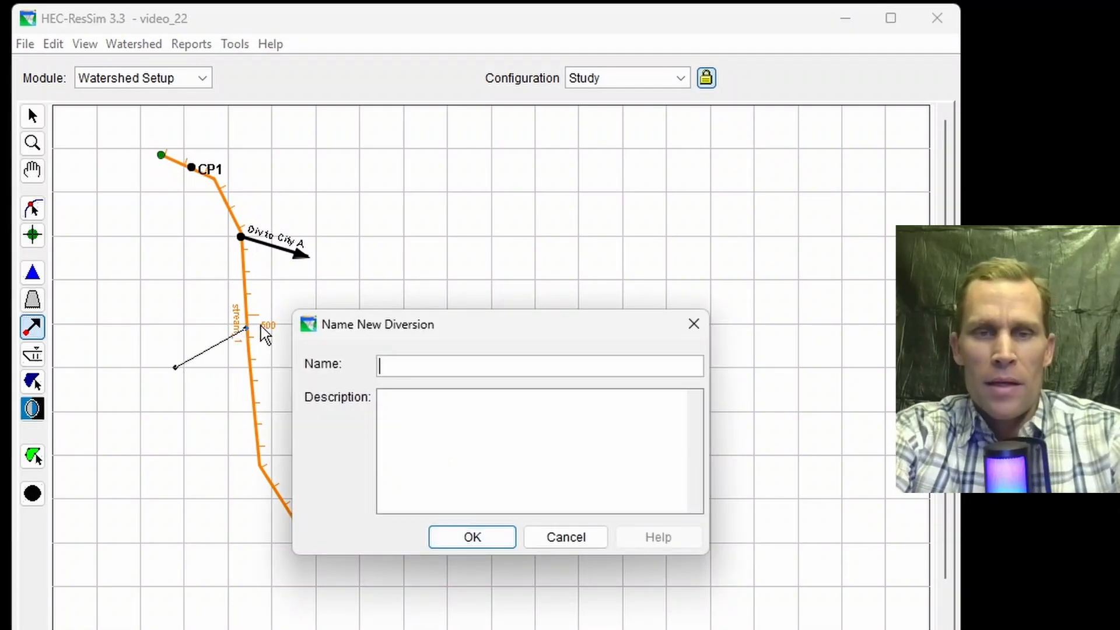
text(Div to City B)
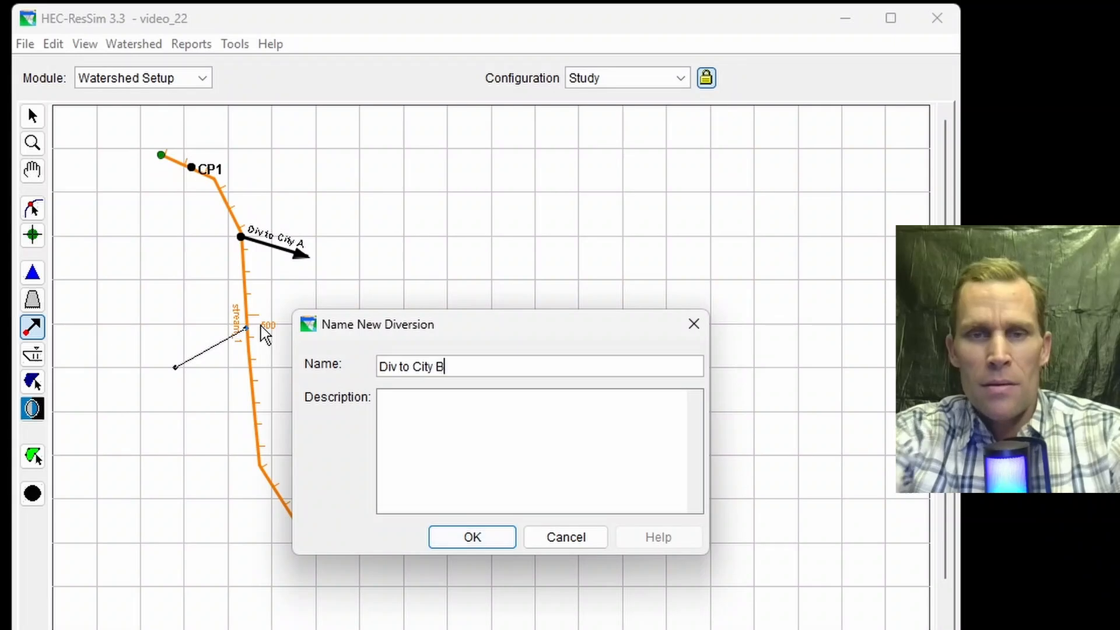
key(Return)
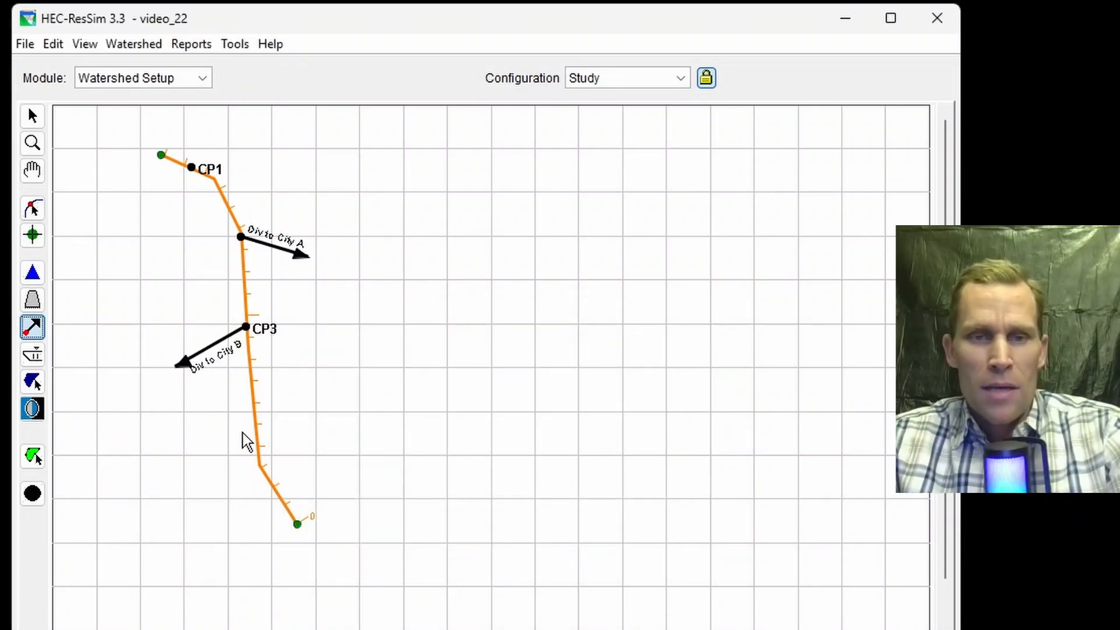
Step: Draw a diversion heading right from the lower part of the stream and name it Div to City C
drag(254, 430, 334, 436)
text(Div to City )
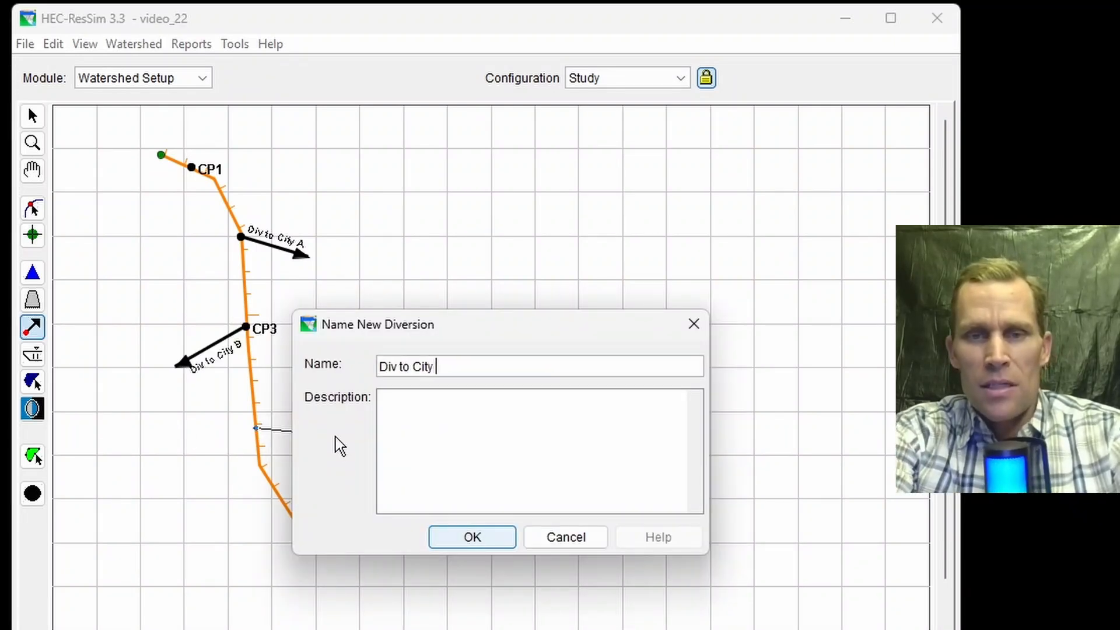
text(C)
key(Return)
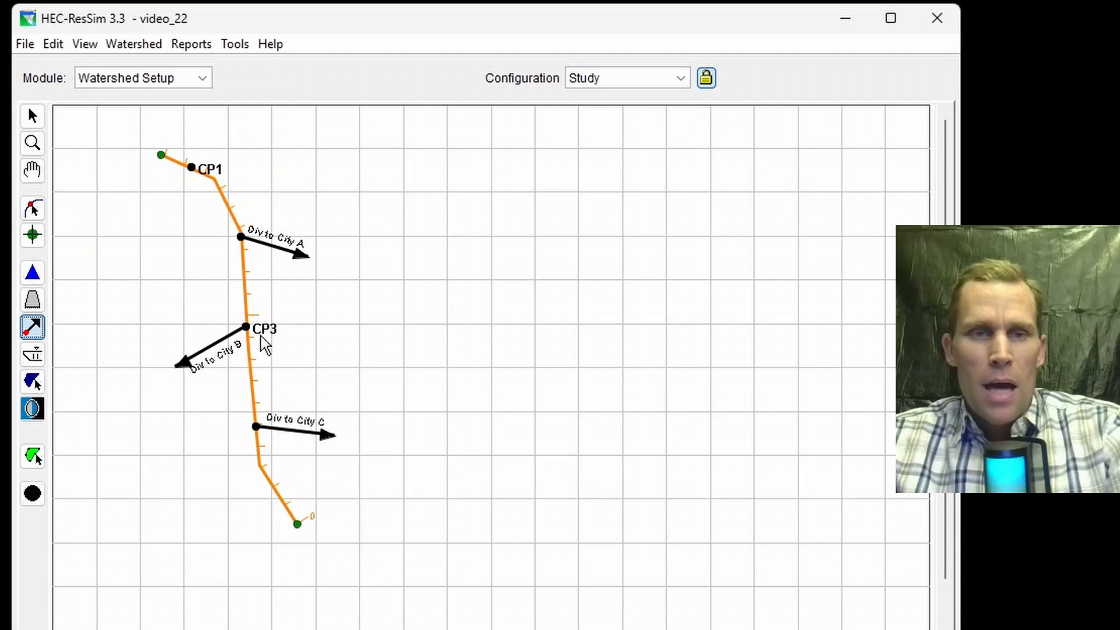
Step: Add a computation point named CP5 near the stream's downstream end
click(33, 493)
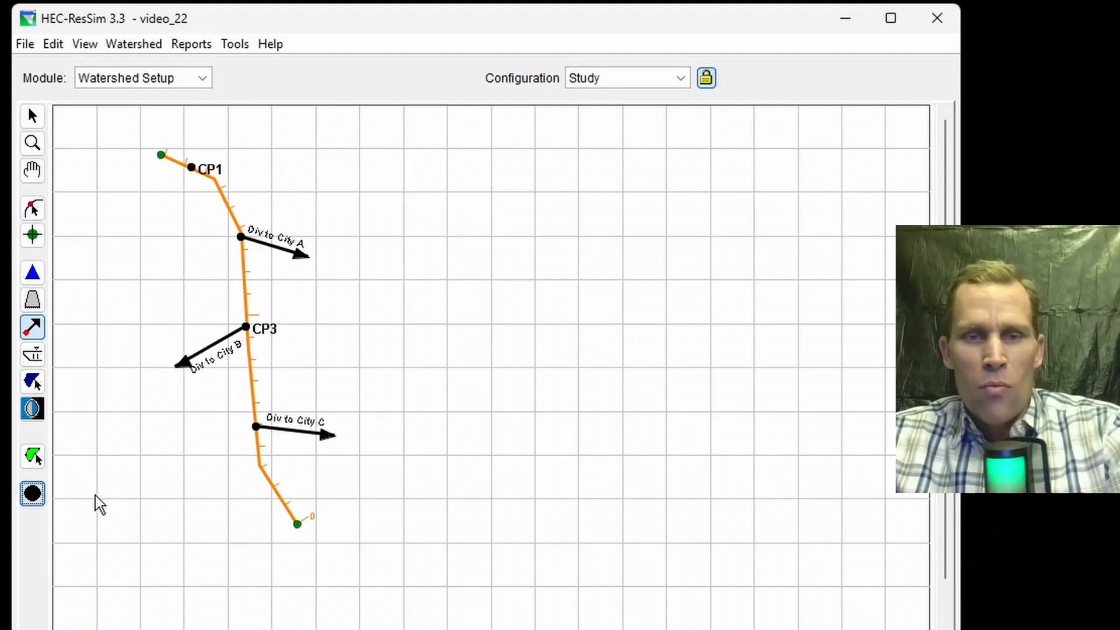
click(281, 498)
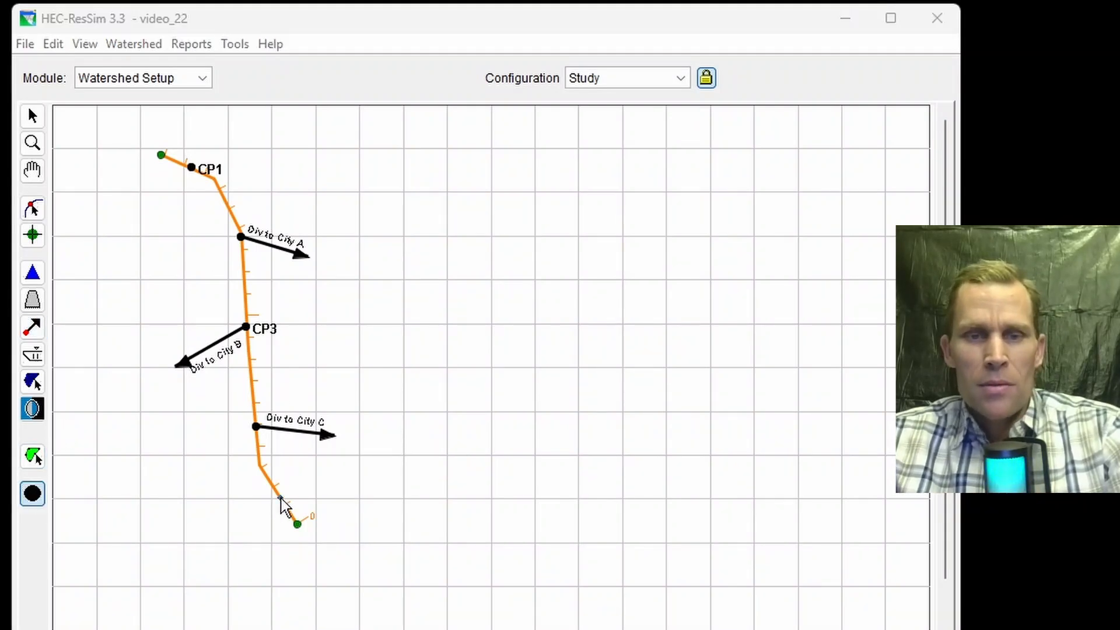
text(CP)
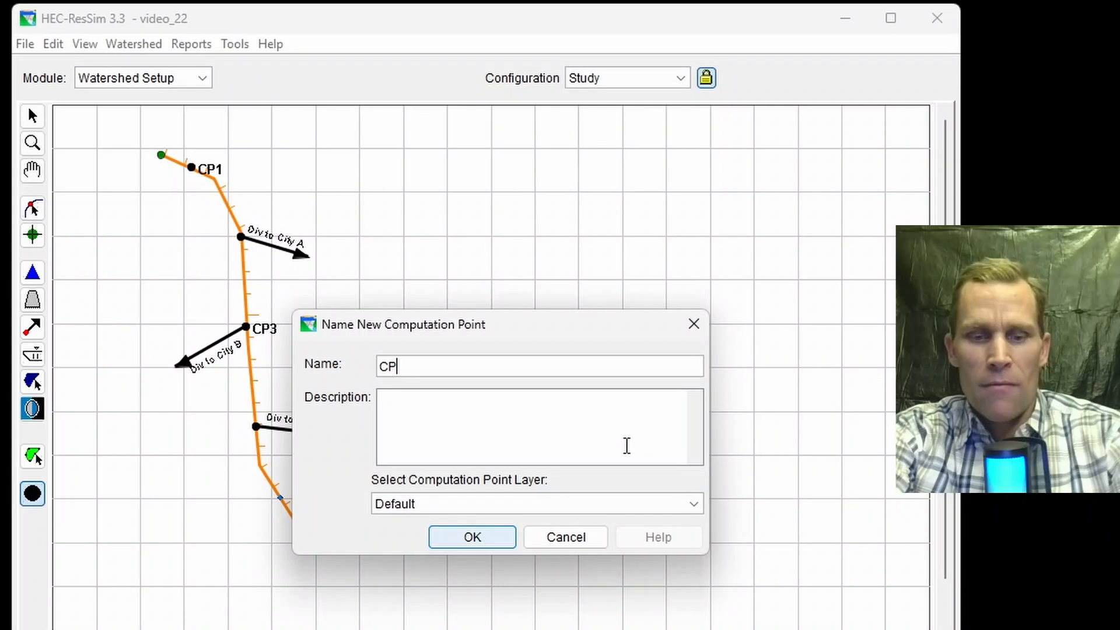
text(5)
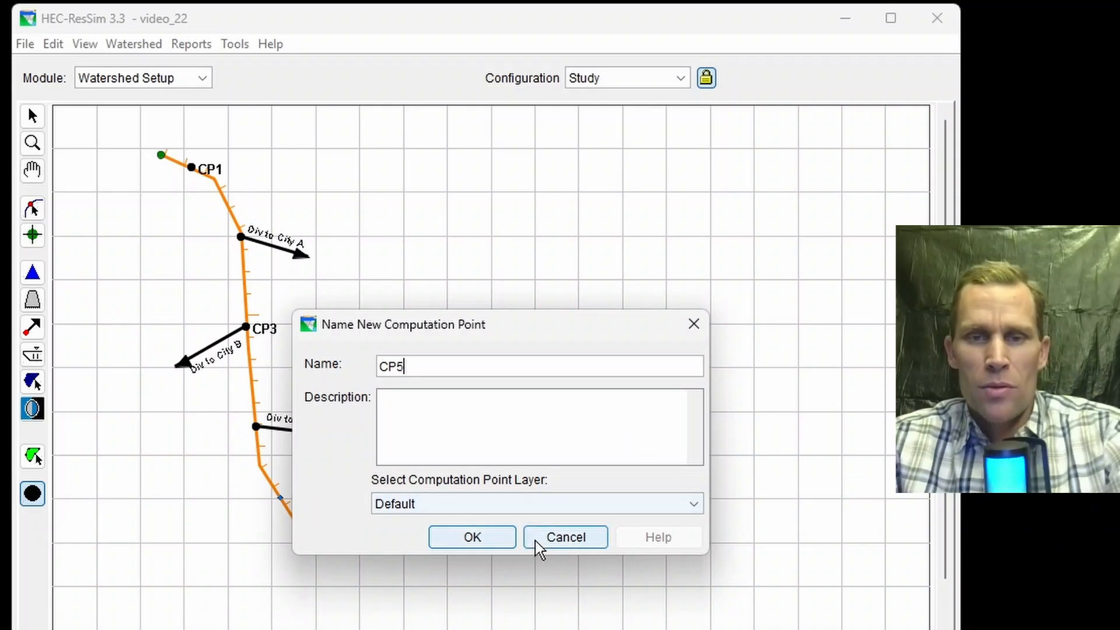
click(497, 541)
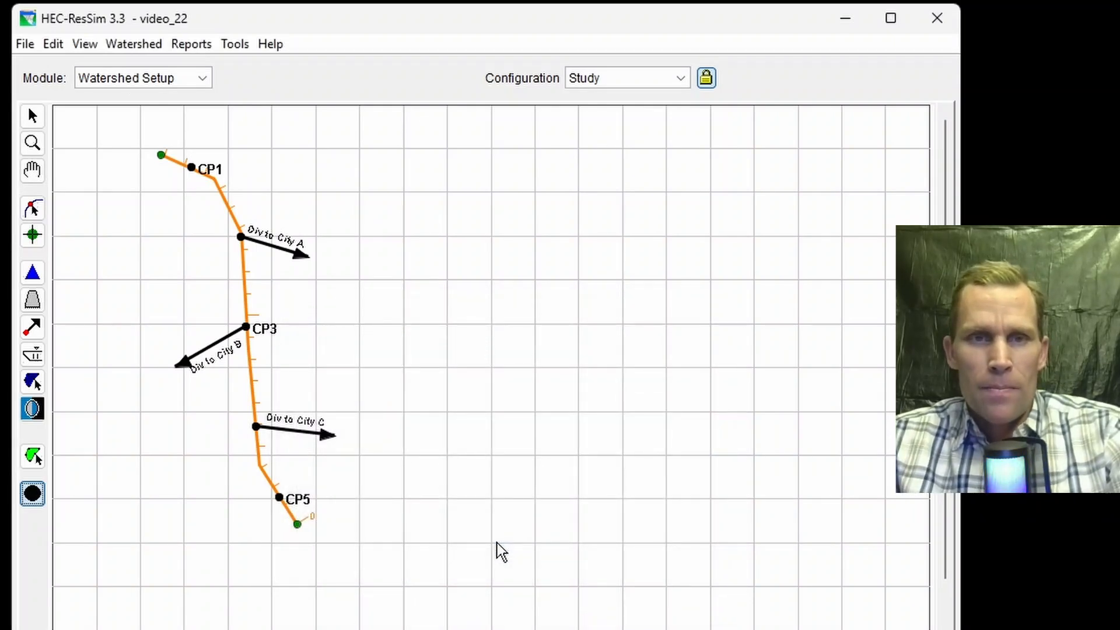
Step: Create a new watershed configuration named config_1 with a 1 Hour time step and apply it
click(130, 44)
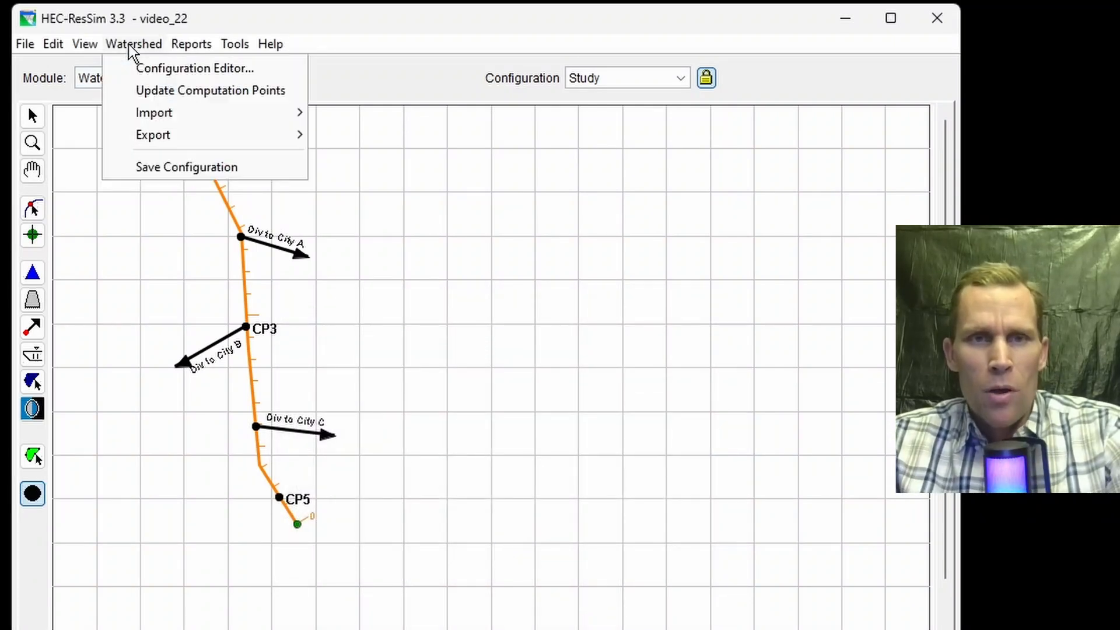
click(169, 69)
drag(508, 226, 594, 166)
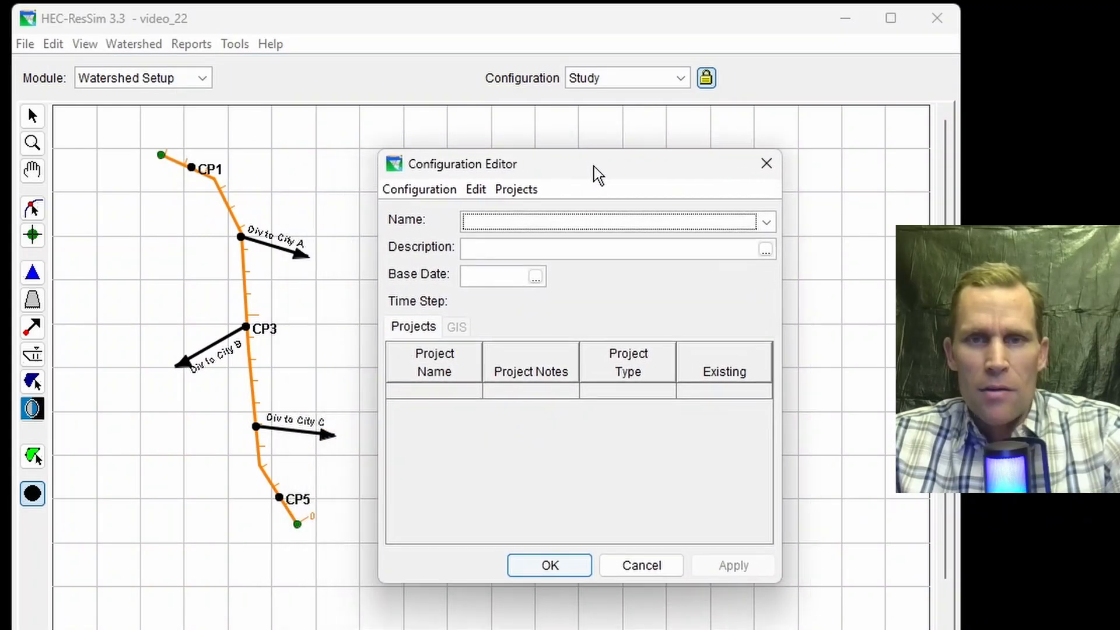
click(434, 189)
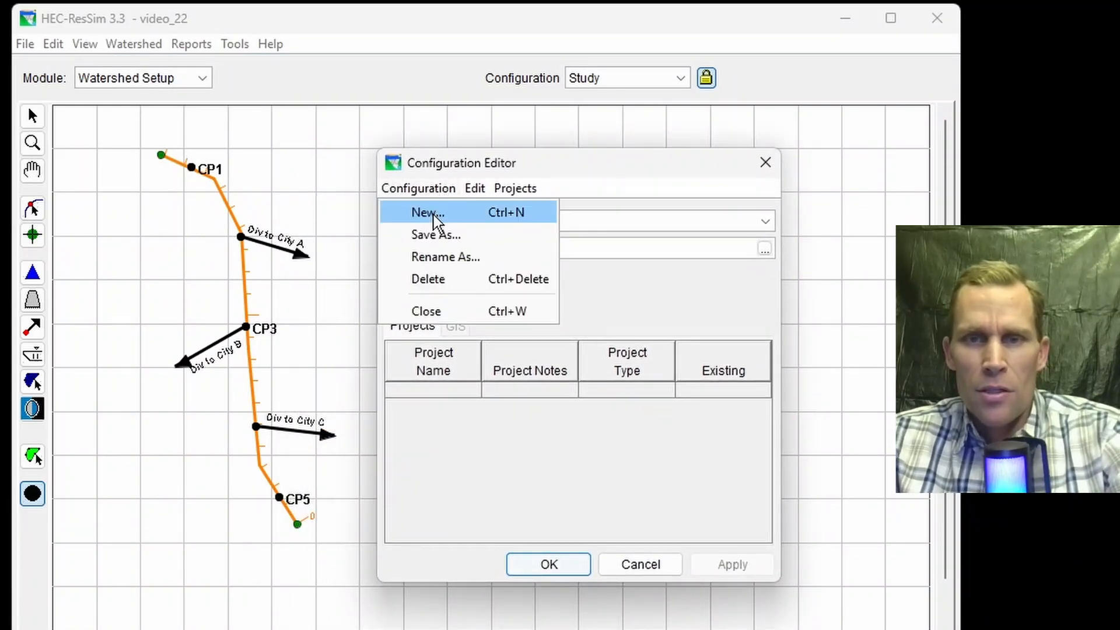
click(433, 213)
text(config_1)
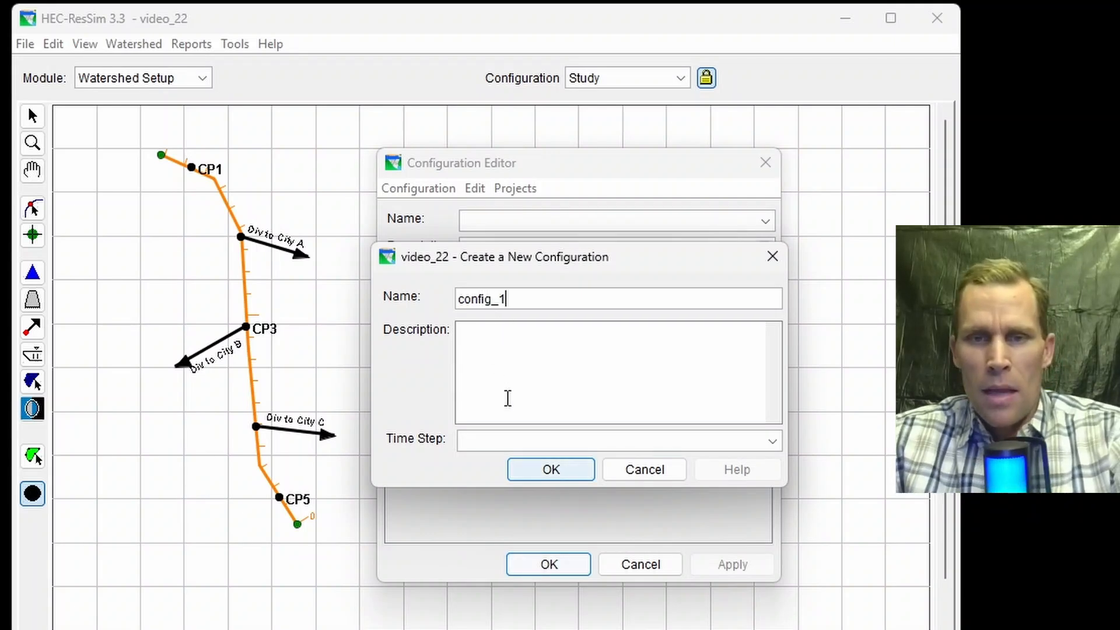
click(530, 445)
click(531, 459)
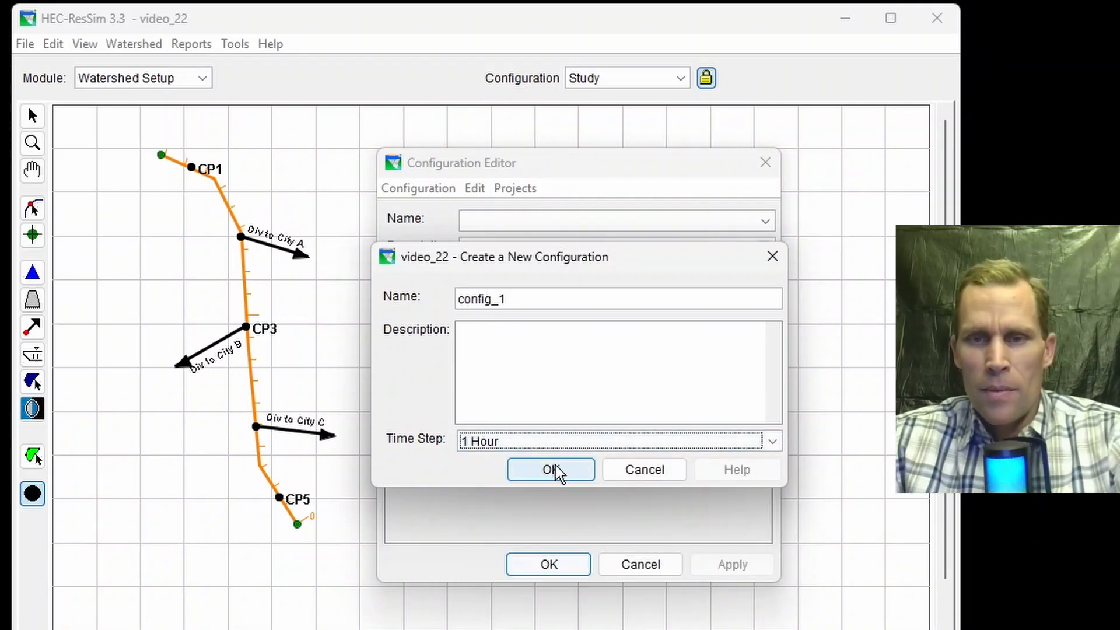
click(555, 467)
click(732, 564)
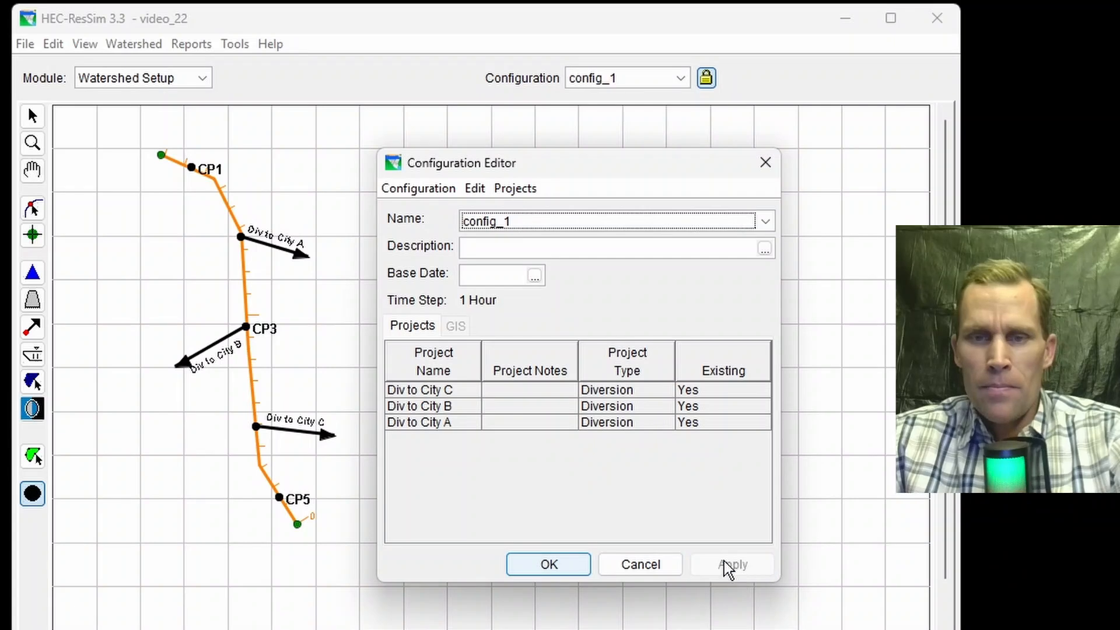
click(558, 566)
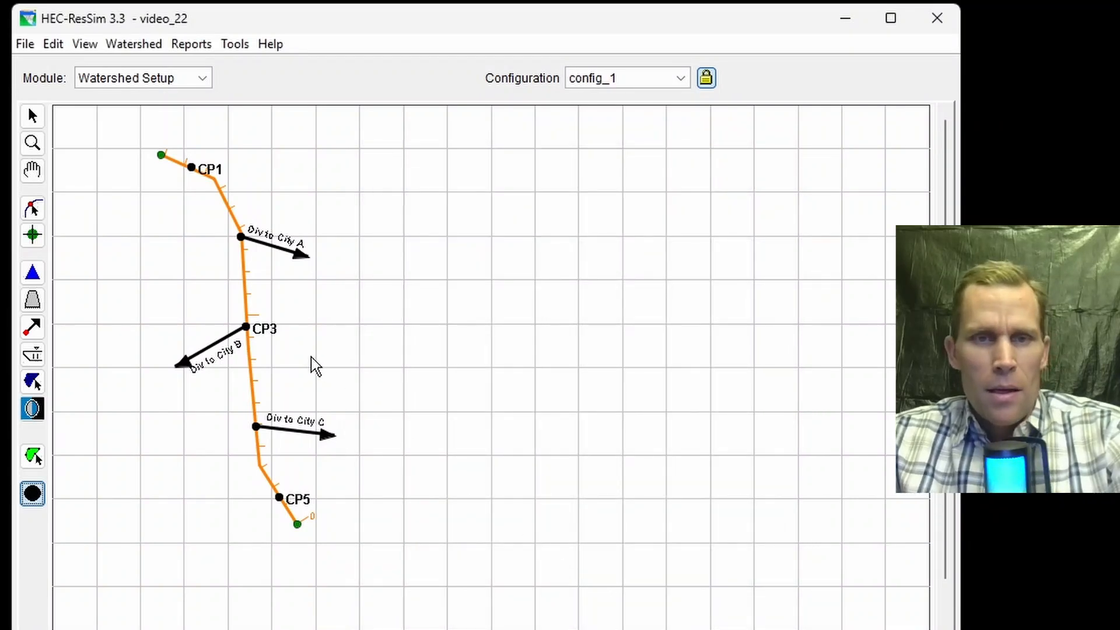
Step: Switch to the Reservoir Network module
click(27, 50)
click(57, 112)
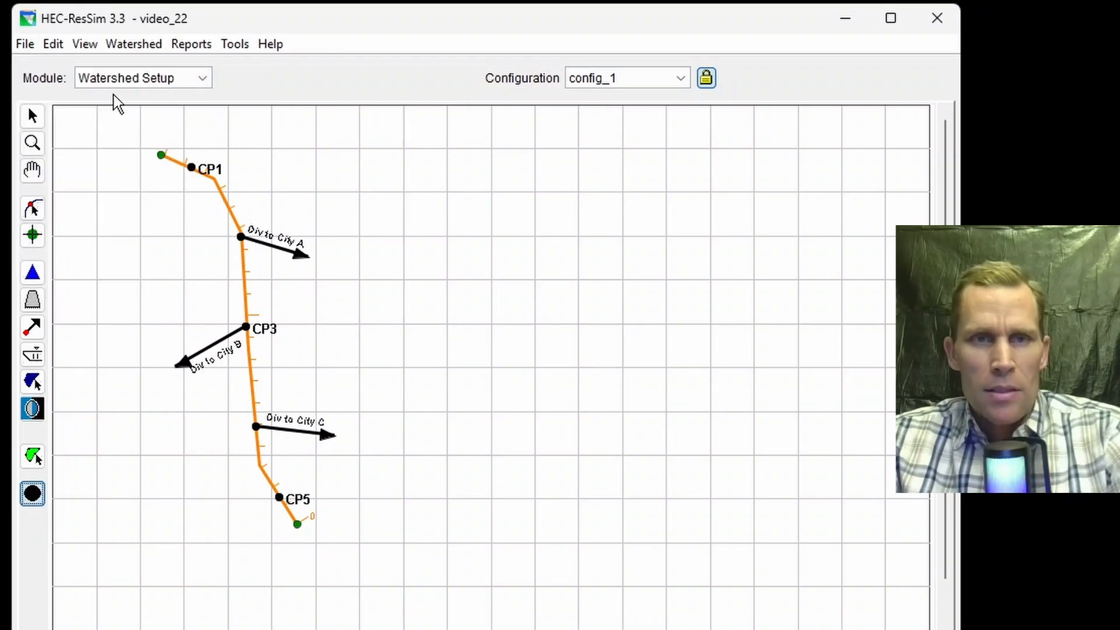
click(192, 78)
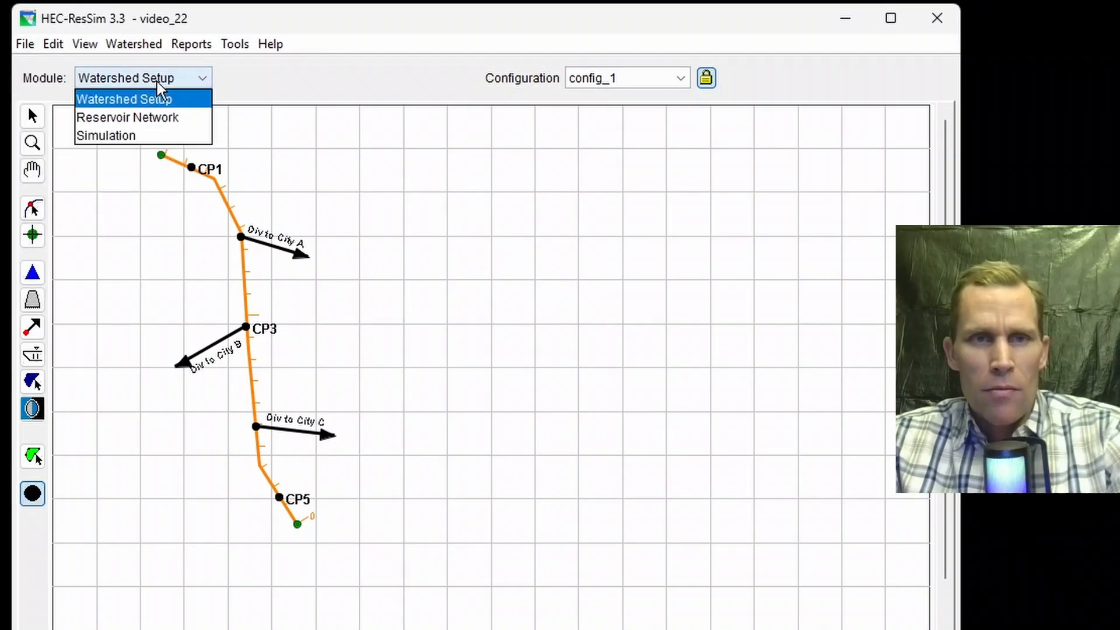
click(132, 119)
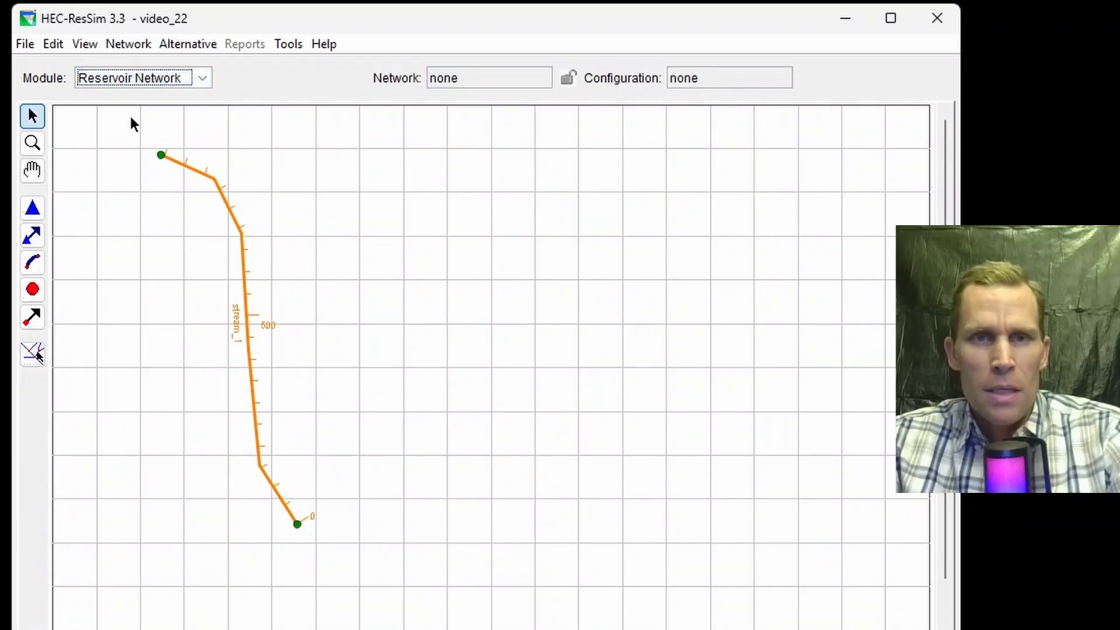
Step: Create a new reservoir network named network_1 based on the config_1 configuration
click(137, 52)
click(145, 70)
text(network_1)
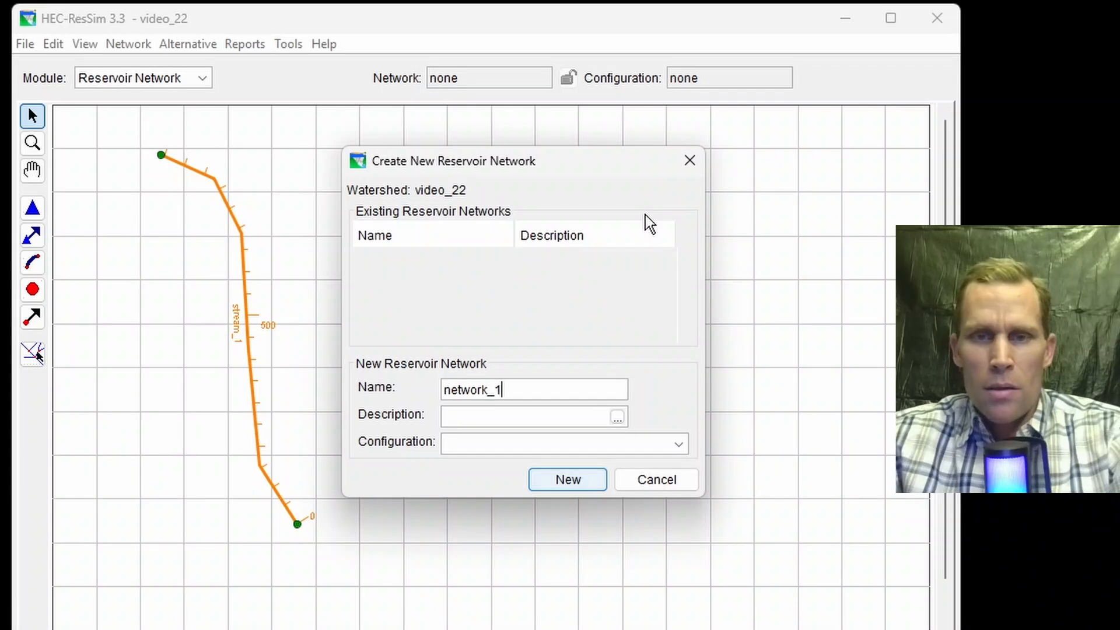
key(Tab)
key(Tab)
key(Tab)
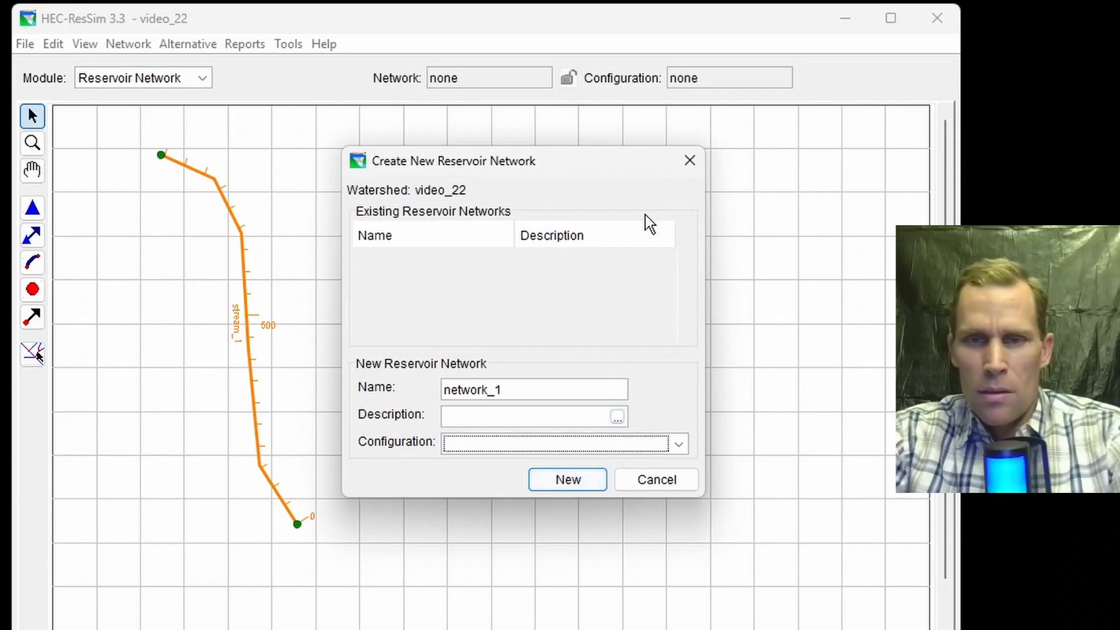
text(config_1)
click(478, 446)
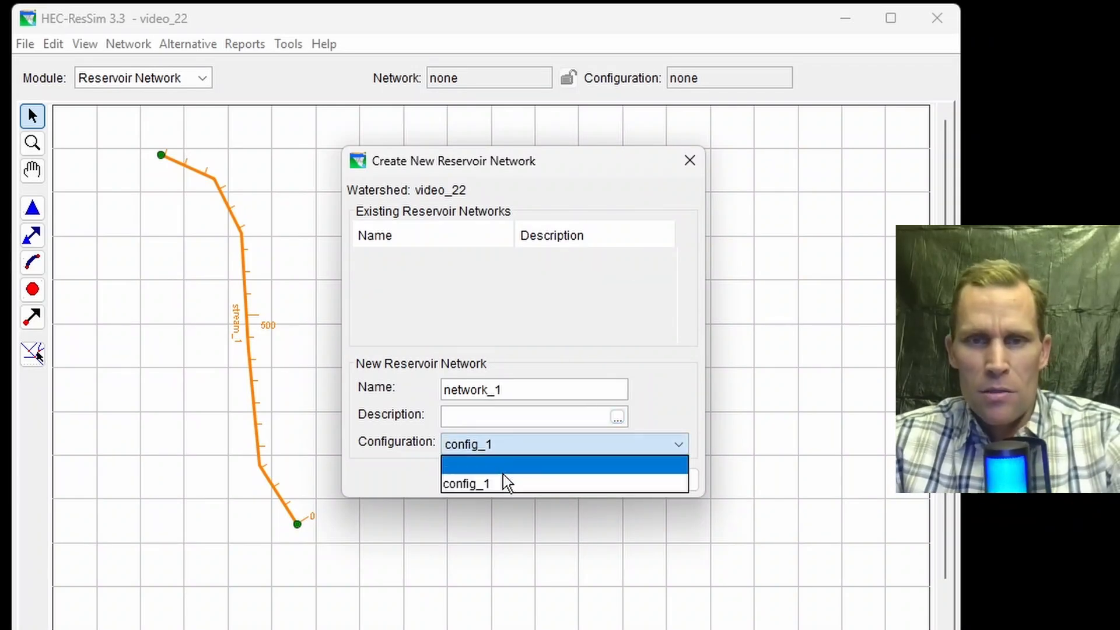
click(502, 480)
click(557, 477)
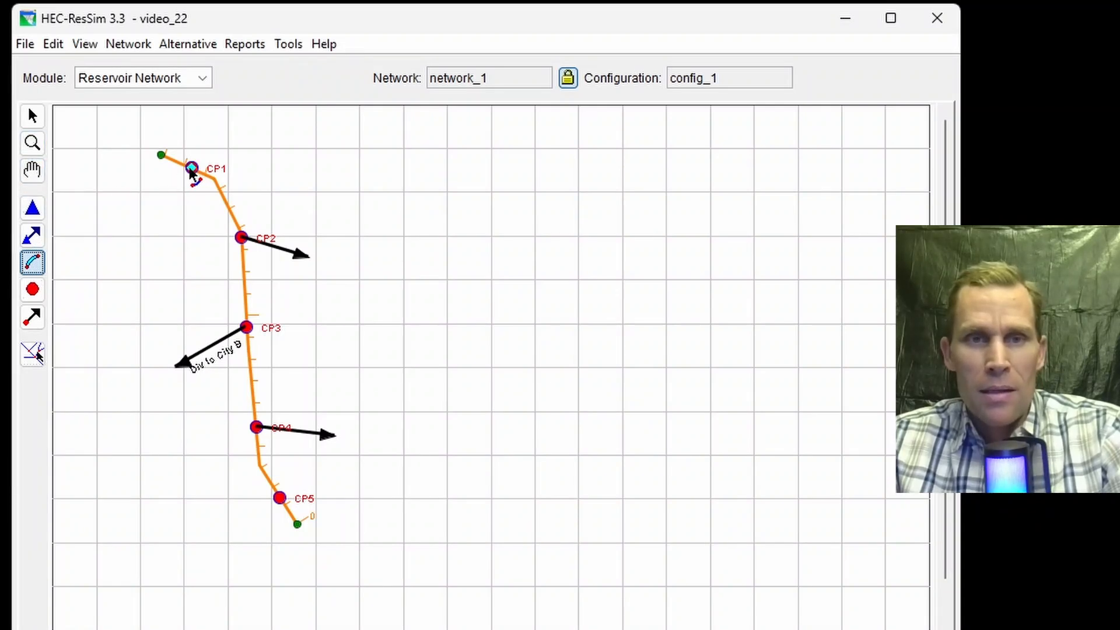
Step: Connect consecutive computation points with reaches CP1 to CP2, CP2 to CP3, CP3 to CP4 and CP4 to CP5
drag(191, 170, 241, 239)
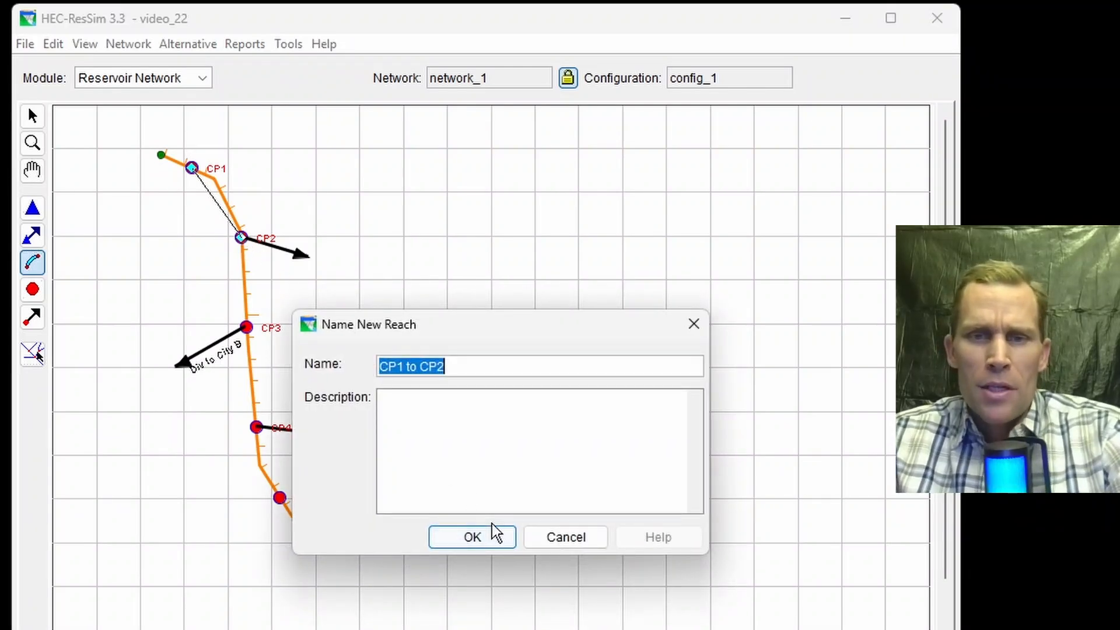
drag(459, 371, 288, 359)
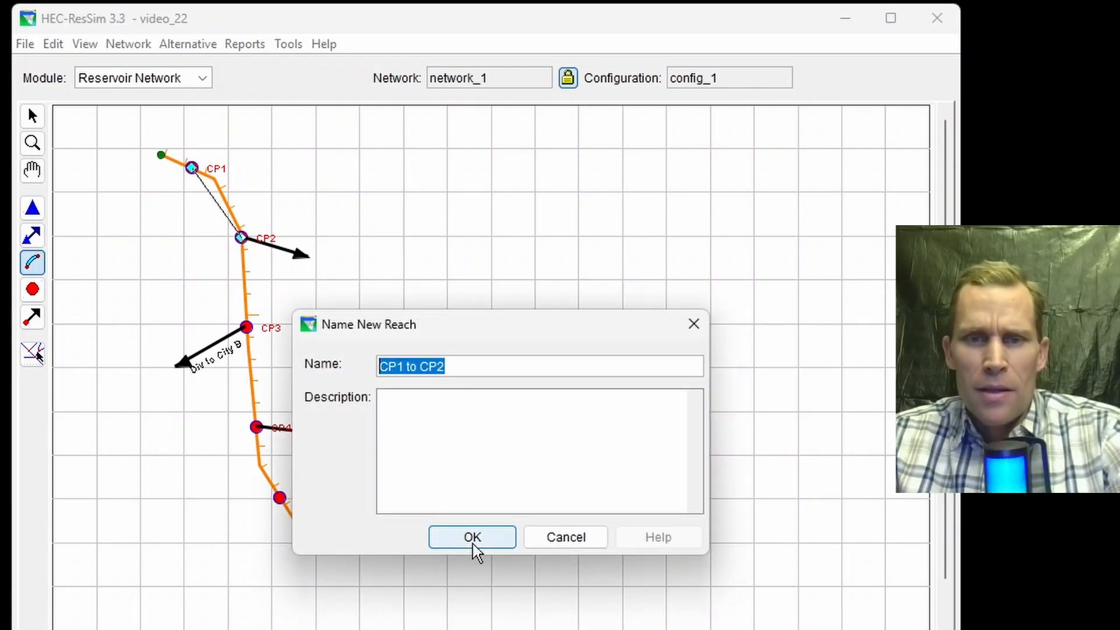
click(472, 537)
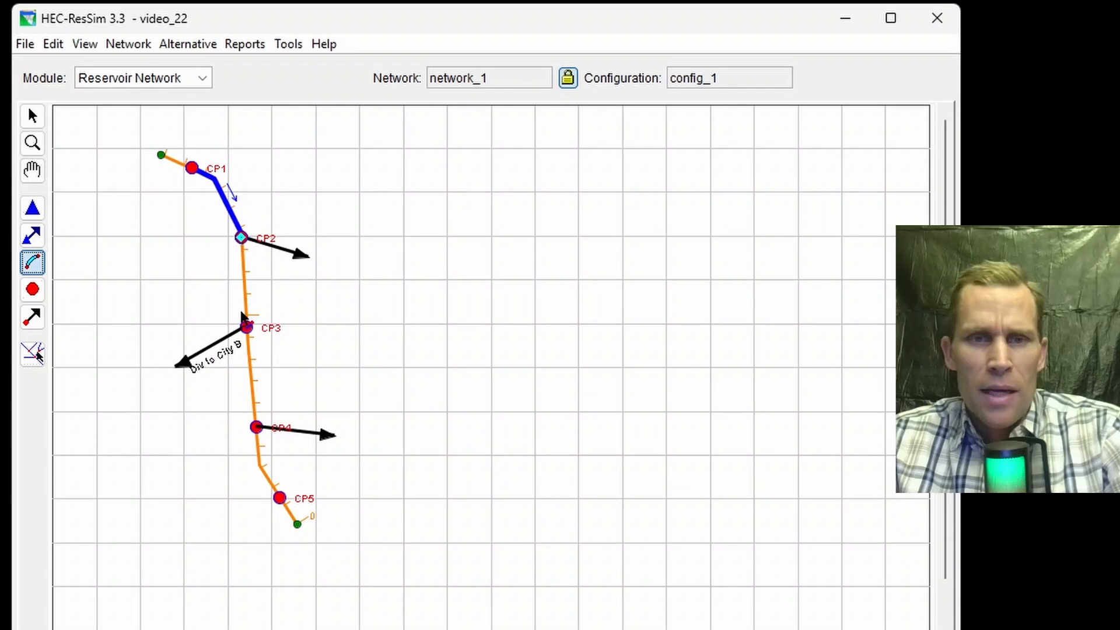
click(246, 327)
click(438, 535)
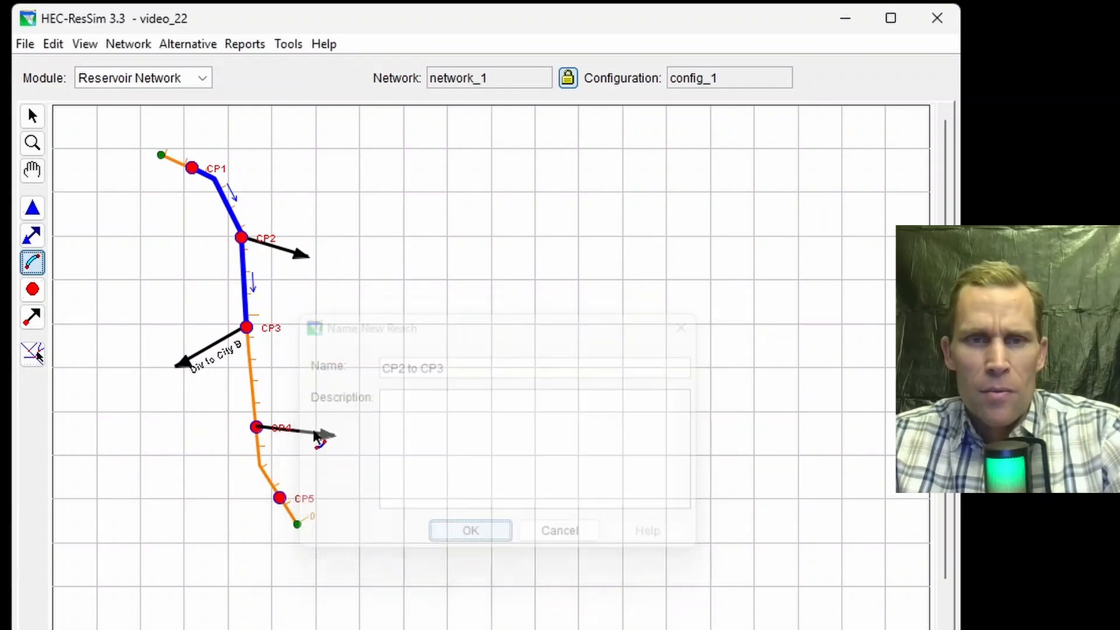
click(247, 327)
click(258, 428)
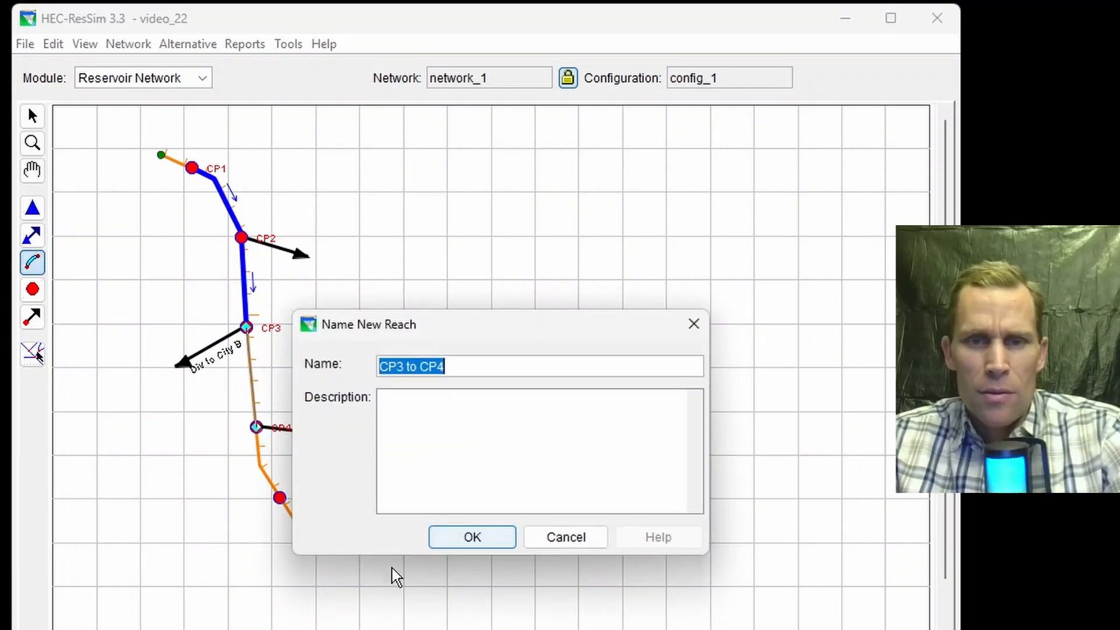
click(462, 537)
click(256, 427)
click(279, 497)
click(454, 544)
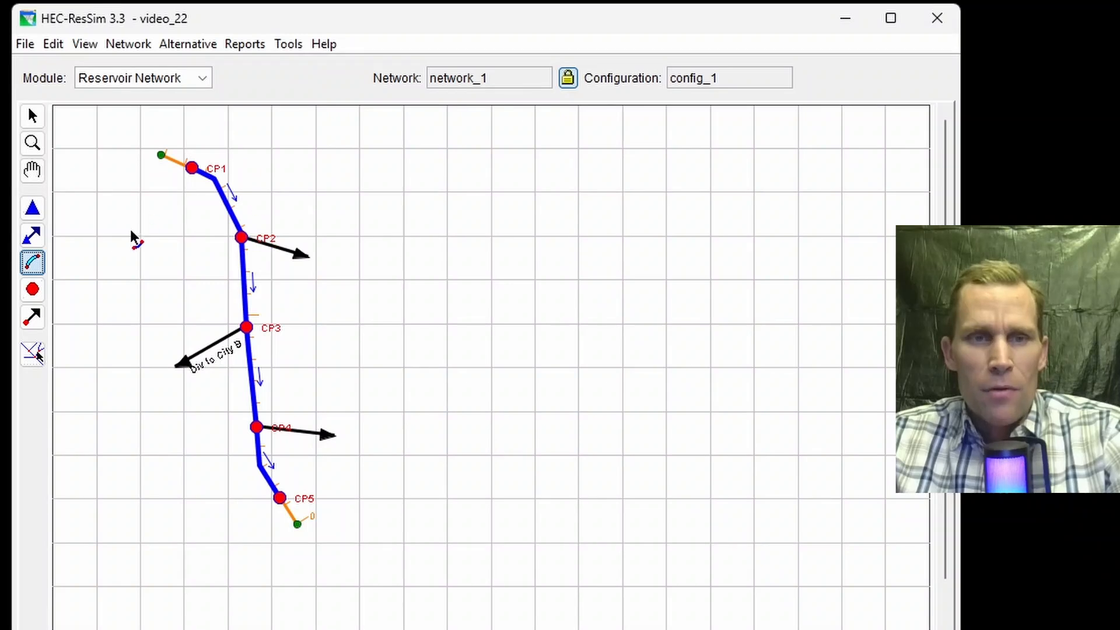
Step: Add a local flow named inflow at CP1 with factor 1 to the CP1 junction
click(33, 289)
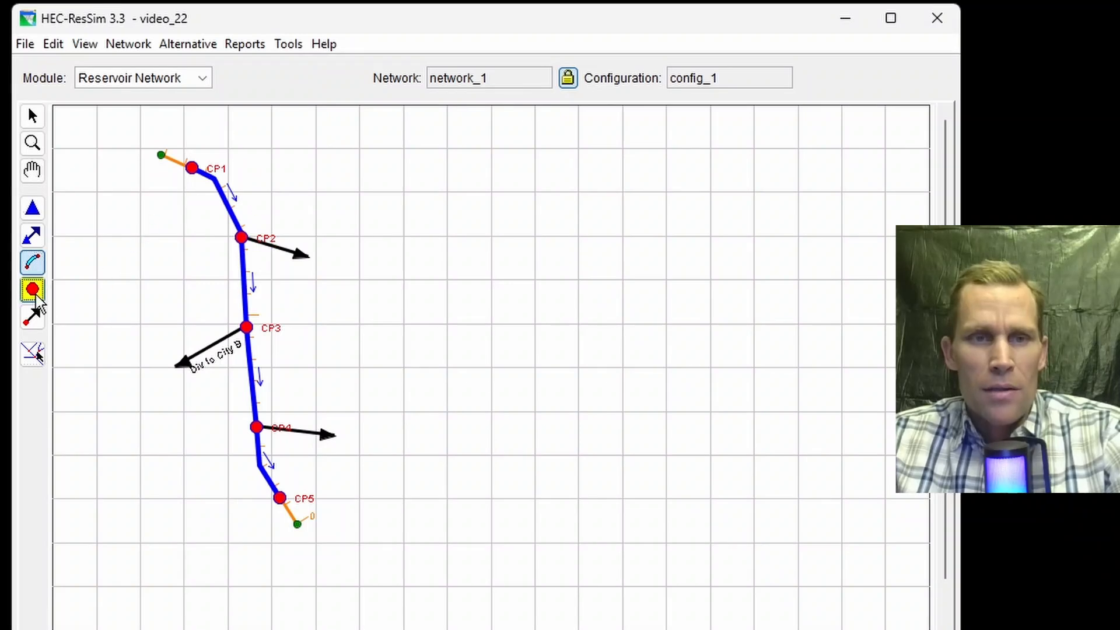
right_click(191, 168)
click(221, 215)
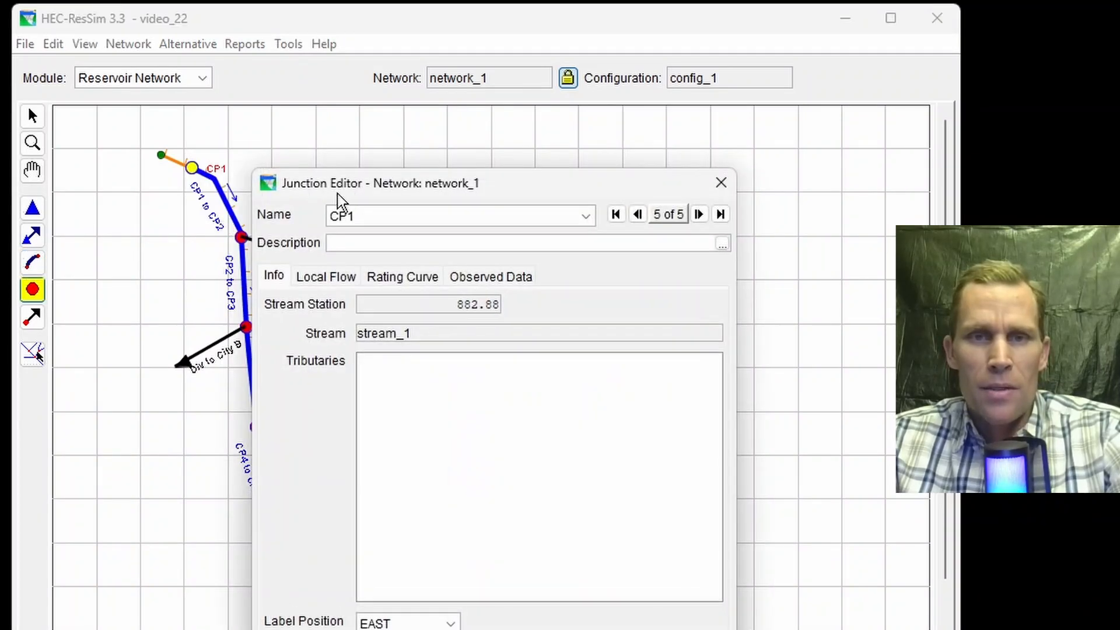
drag(373, 184, 503, 141)
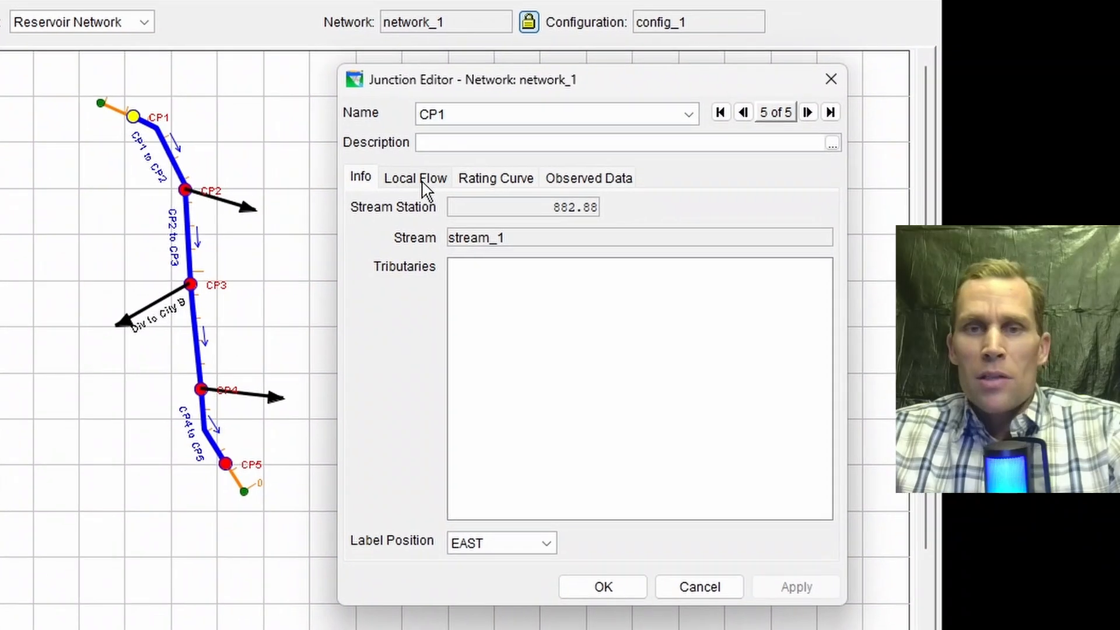
click(439, 202)
click(398, 240)
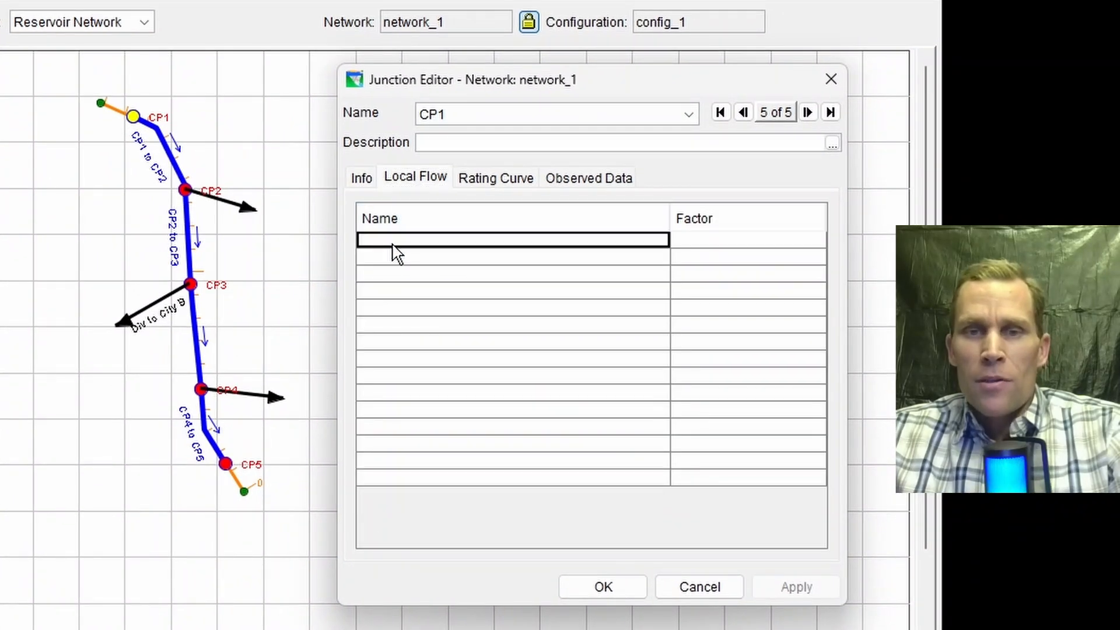
text(inflow at CP1)
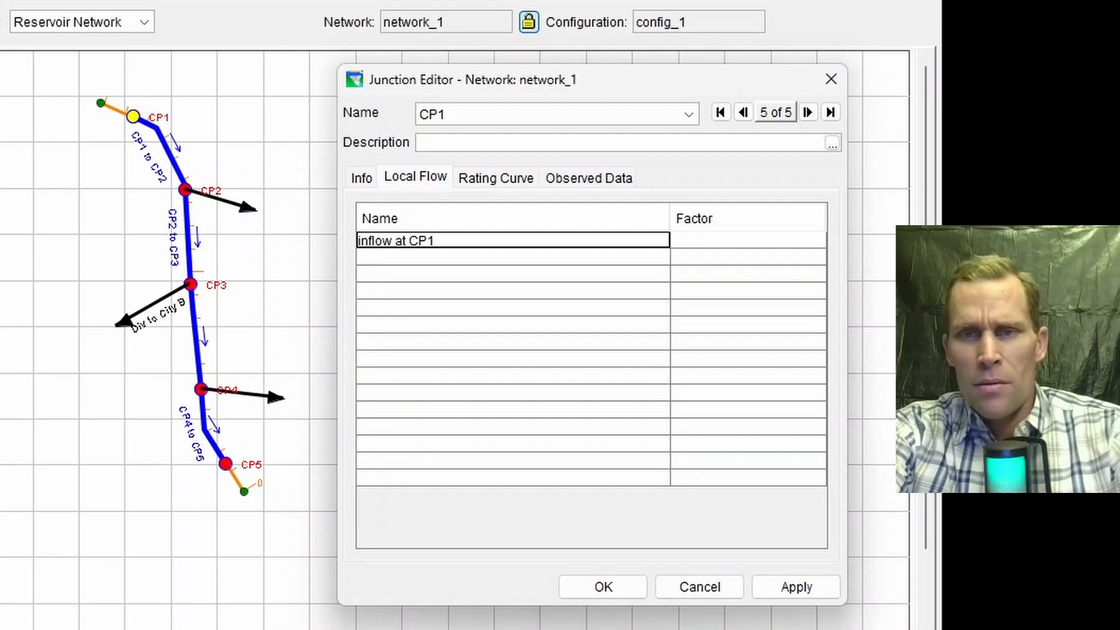
key(Tab)
text(1)
key(Tab)
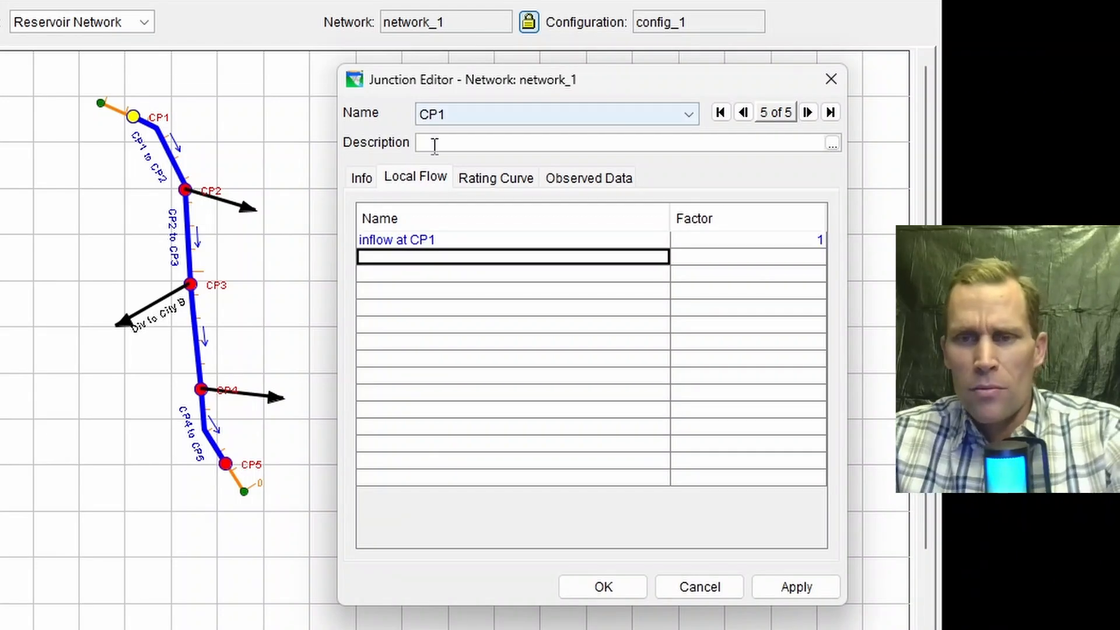
click(786, 589)
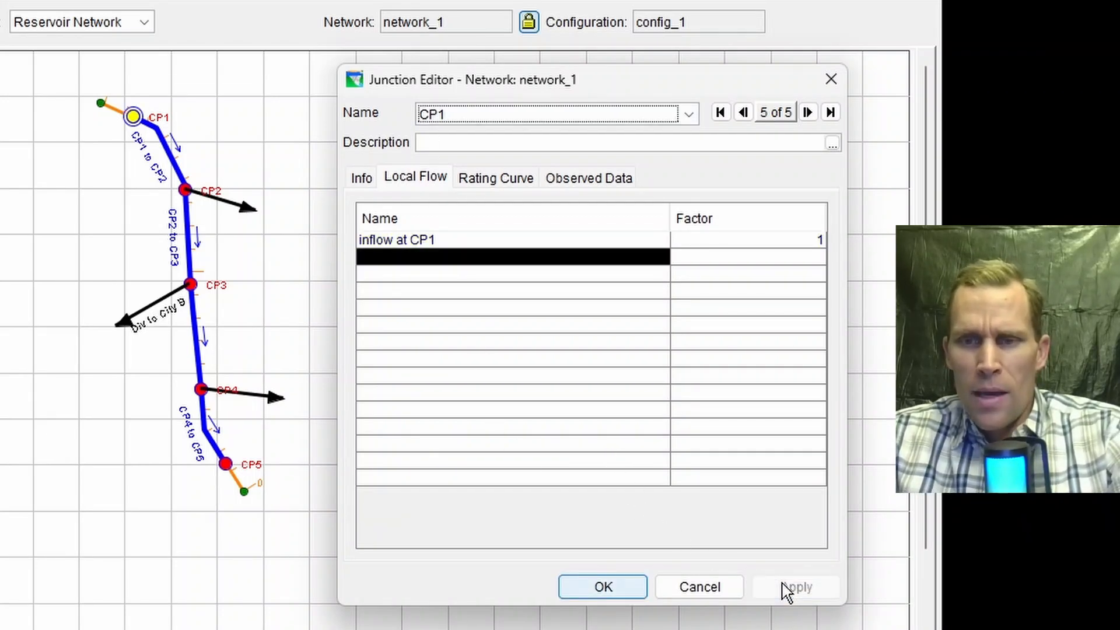
click(606, 587)
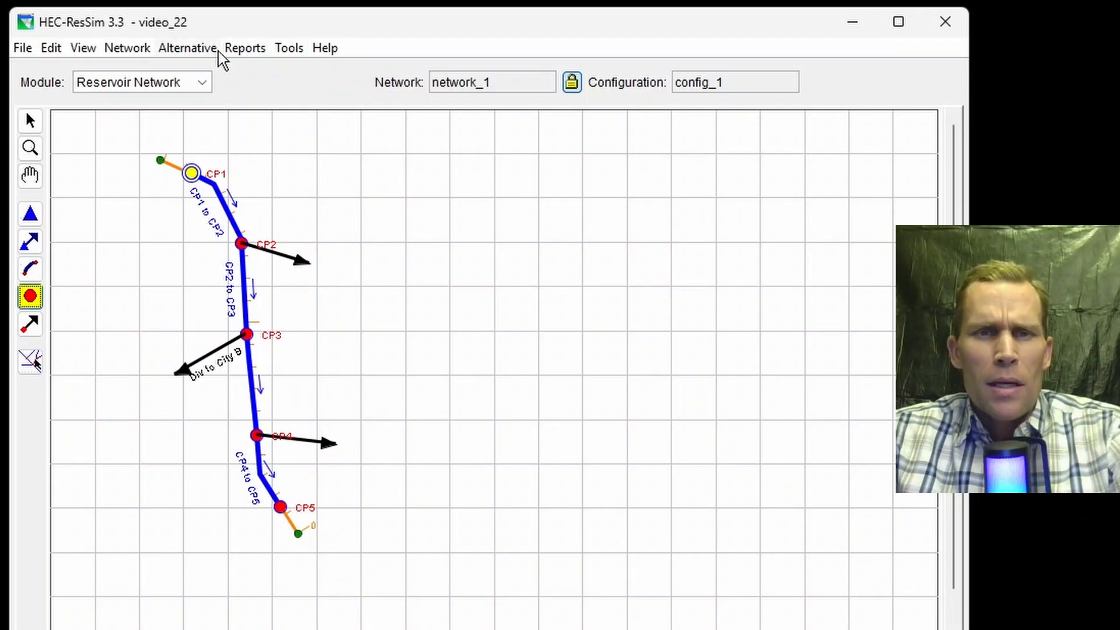
Step: Open HEC-DSSVue from ResSim and create a new DSS file named timeseries_data in the video_22 folder
click(289, 52)
click(305, 75)
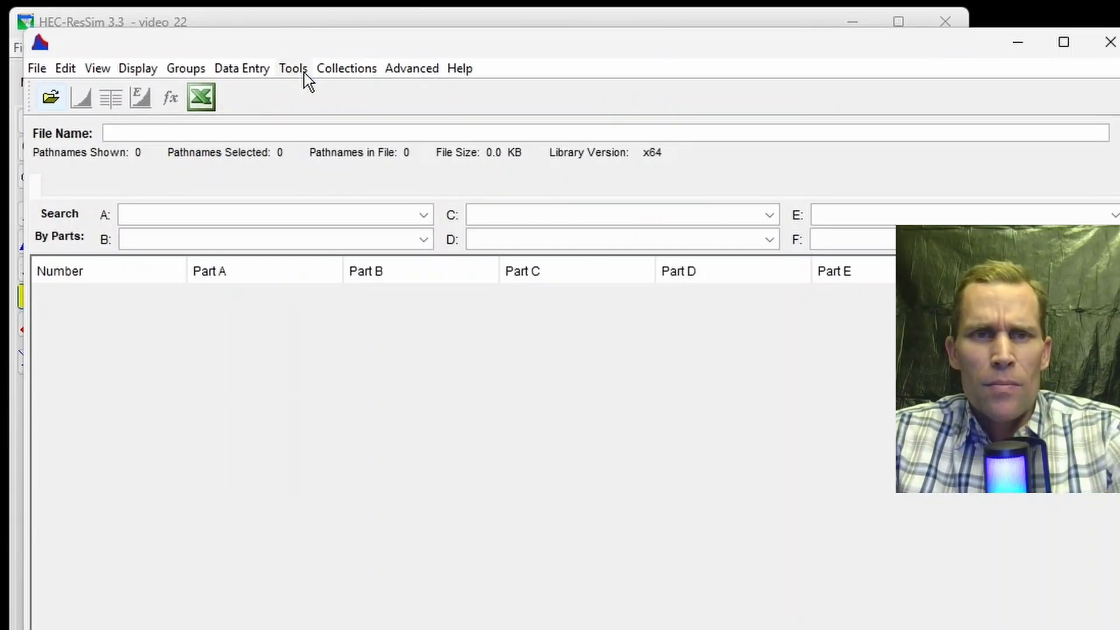
click(37, 70)
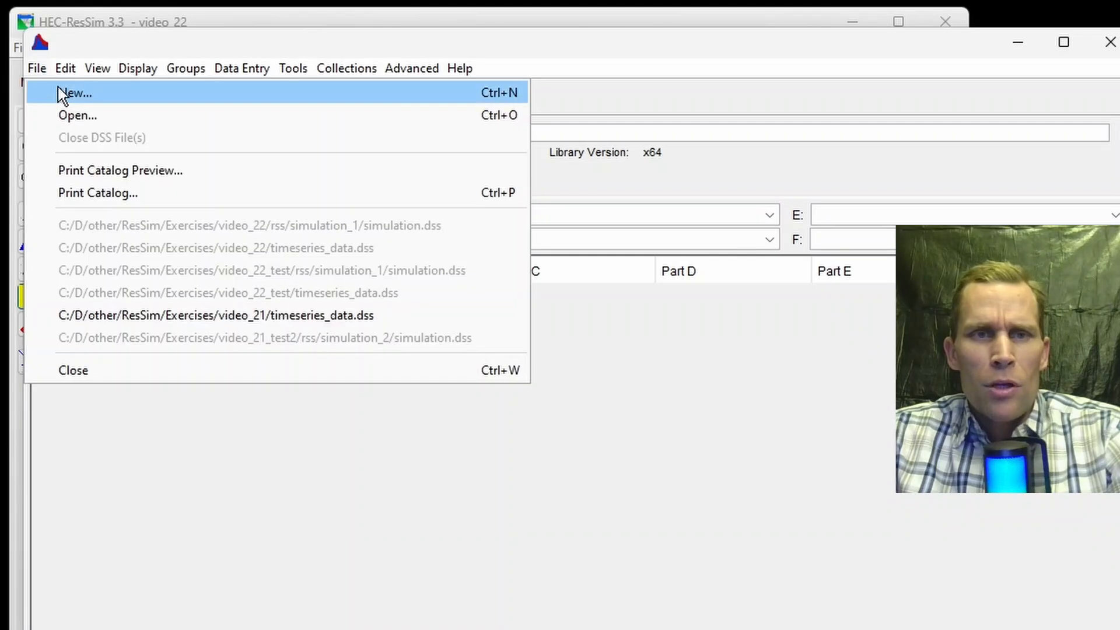
click(61, 90)
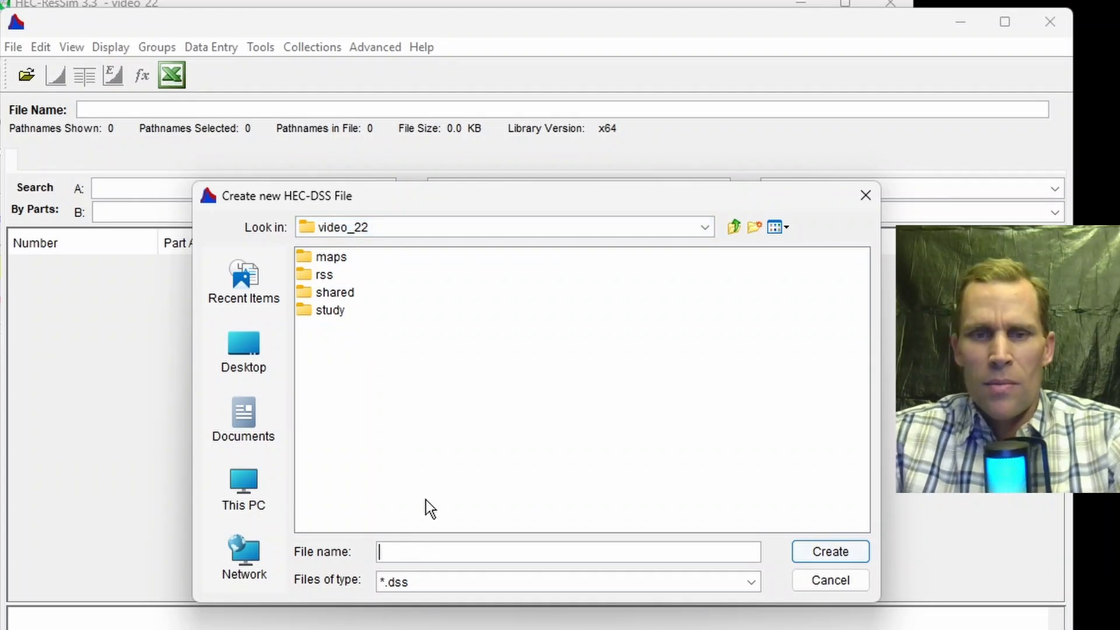
text(t)
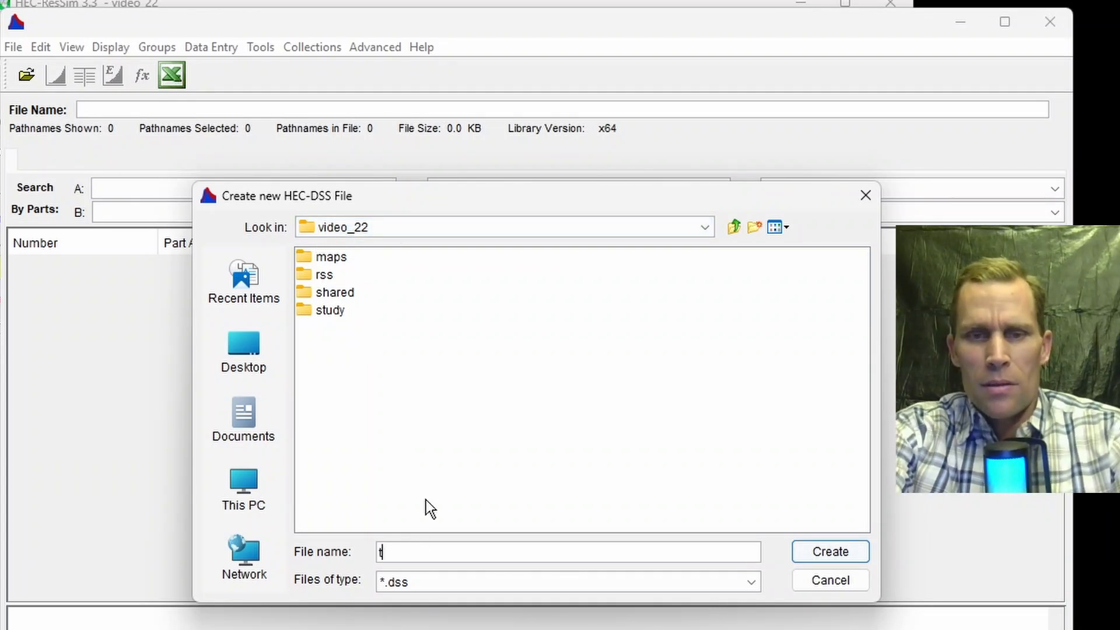
text(imeseries_data)
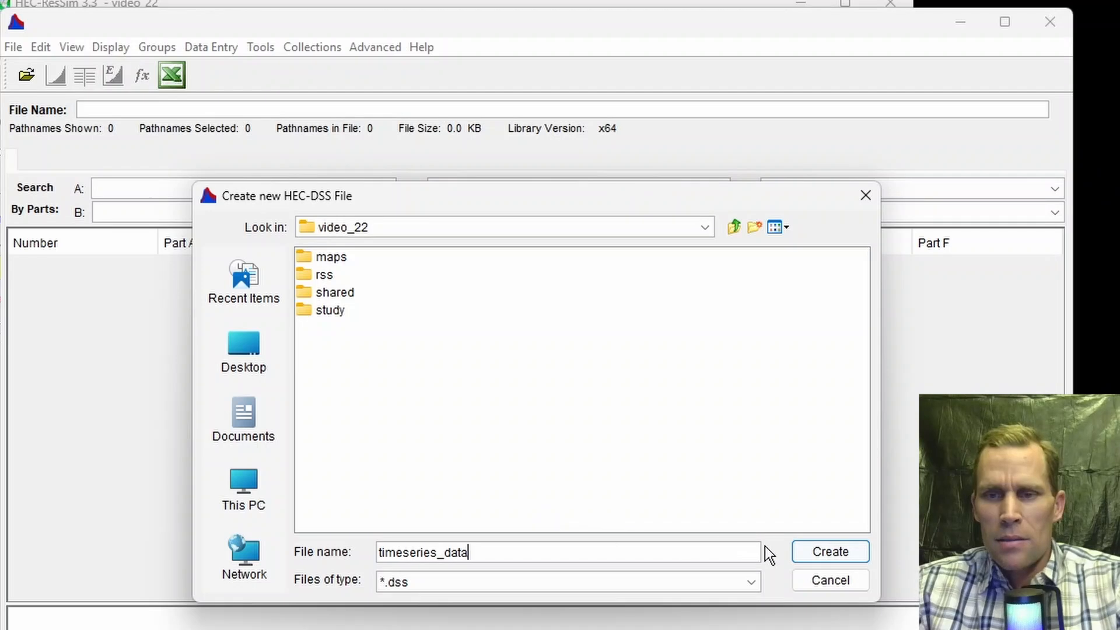
click(814, 554)
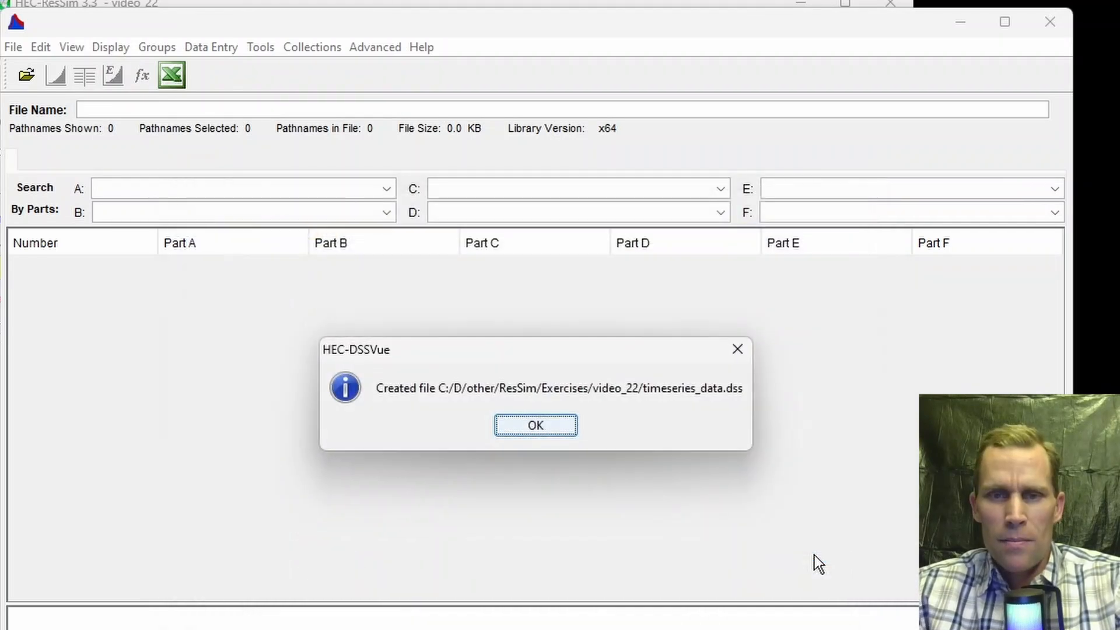
click(535, 424)
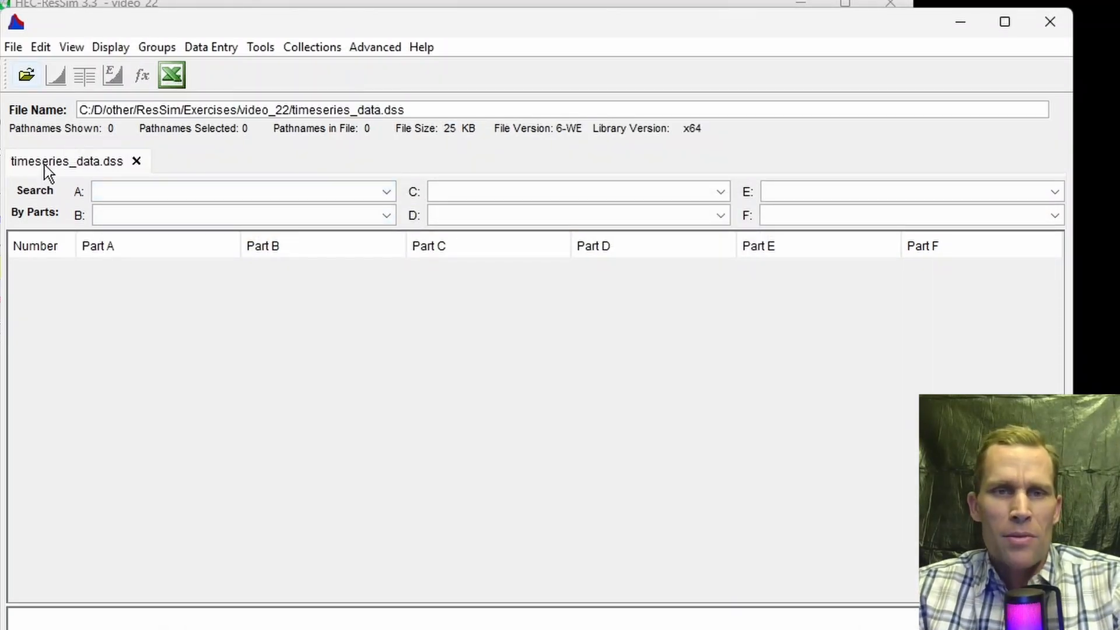
Step: Start a manual time series entry with pathname parts PROJECT, LOCATION, FLOW and 0K-4K at a 1HOUR interval
drag(397, 116, 100, 95)
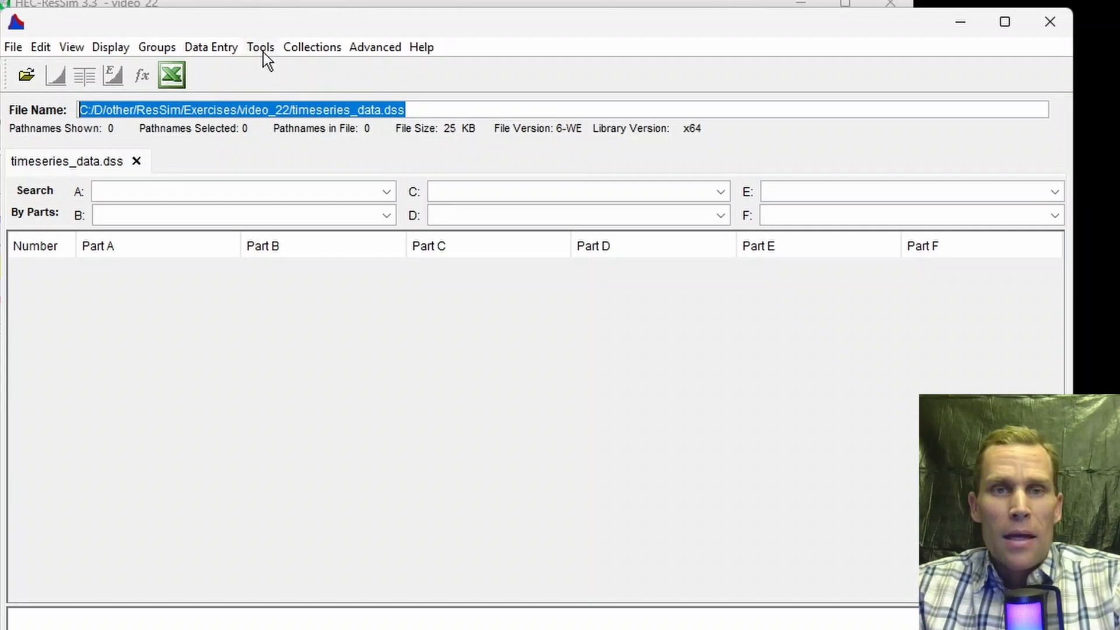
click(217, 48)
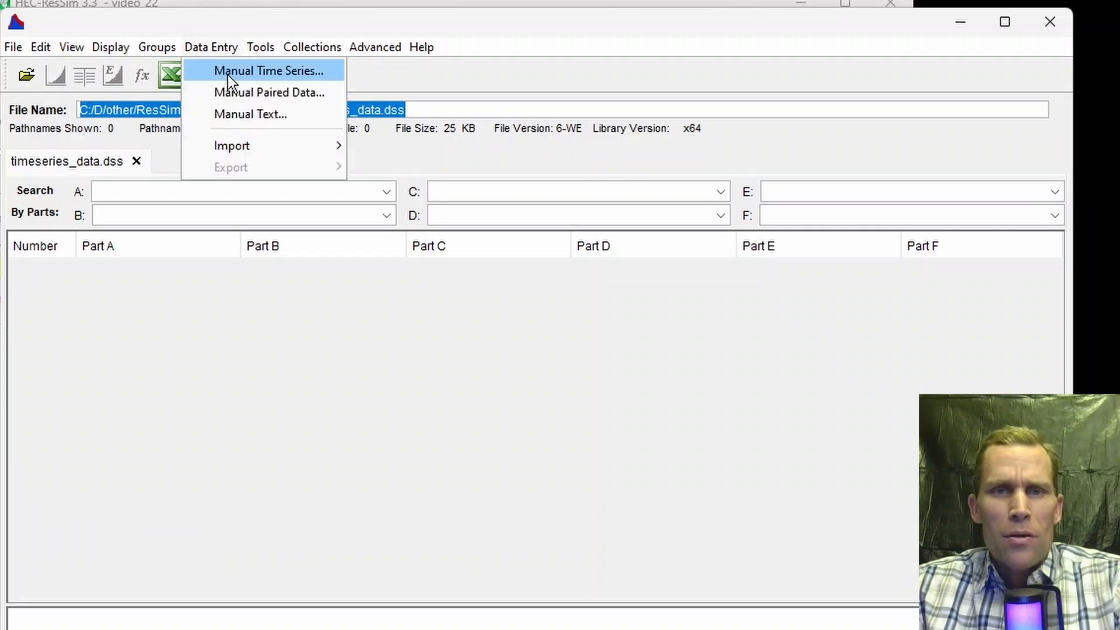
click(227, 70)
drag(102, 22, 554, 45)
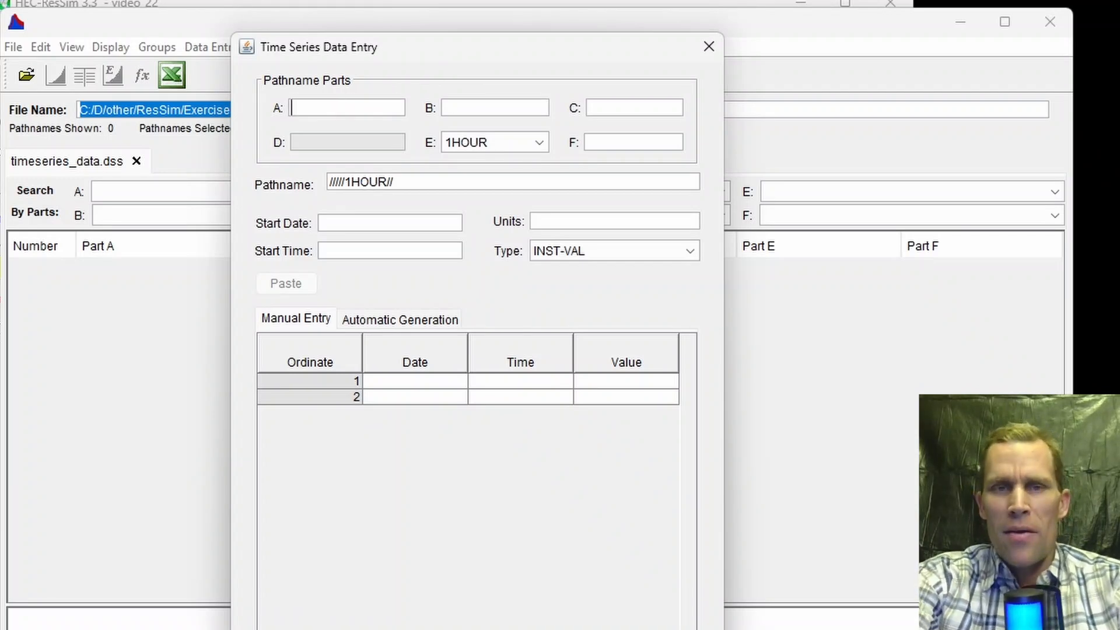
text(PROJECT)
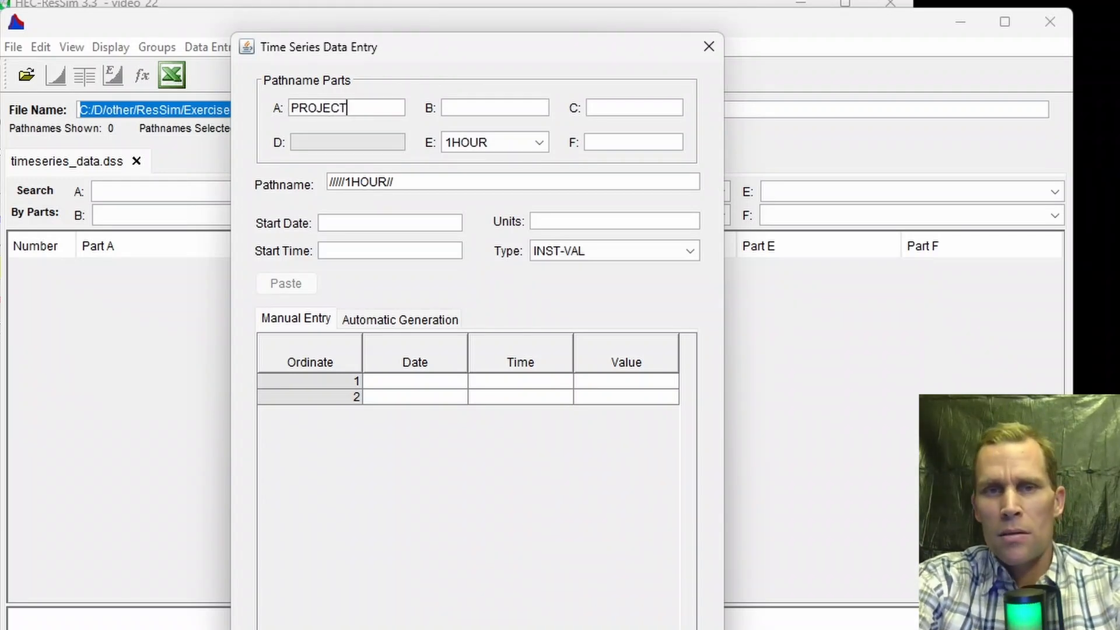
key(Tab)
text(LOCATION)
key(Tab)
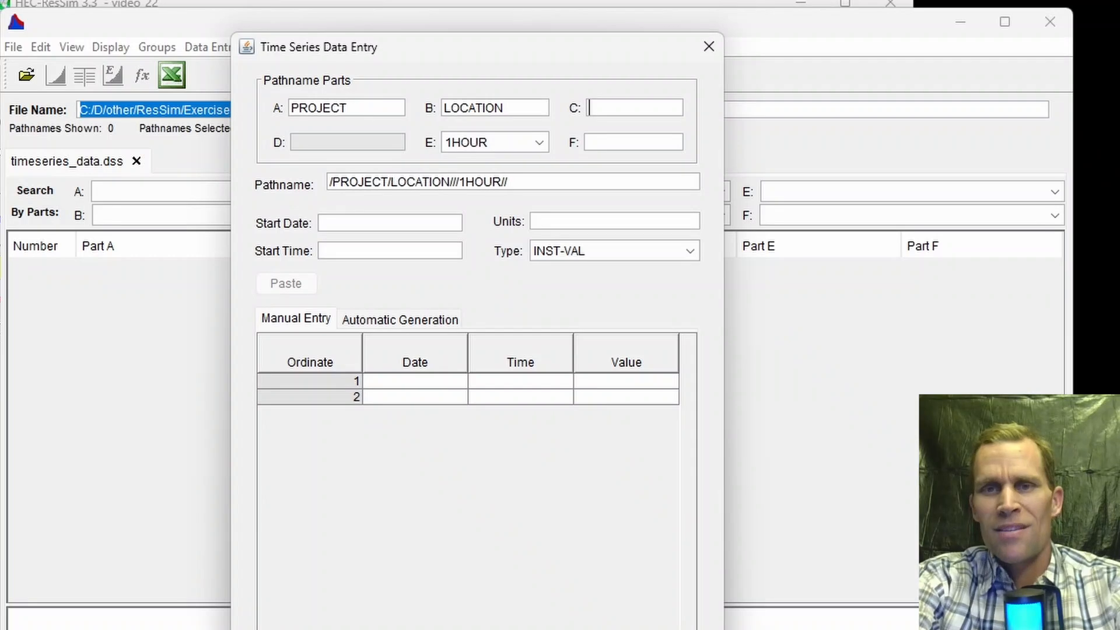
text(FLOW)
key(Tab)
key(Tab)
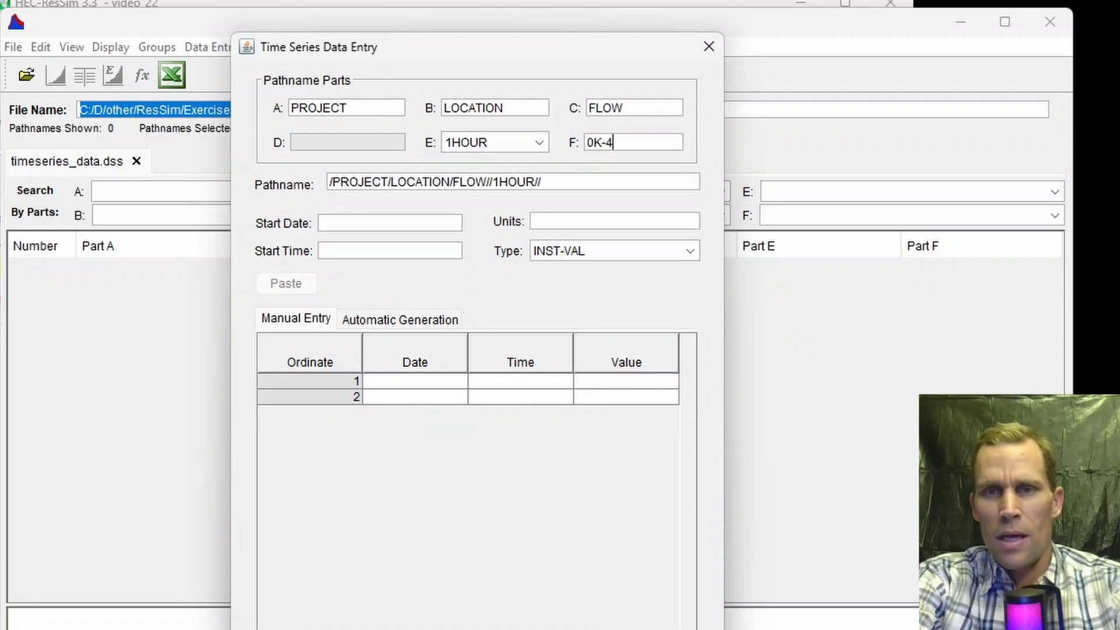
Step: Set the start date to 01JUL2024, start time to 0100 and units to CFS
click(423, 224)
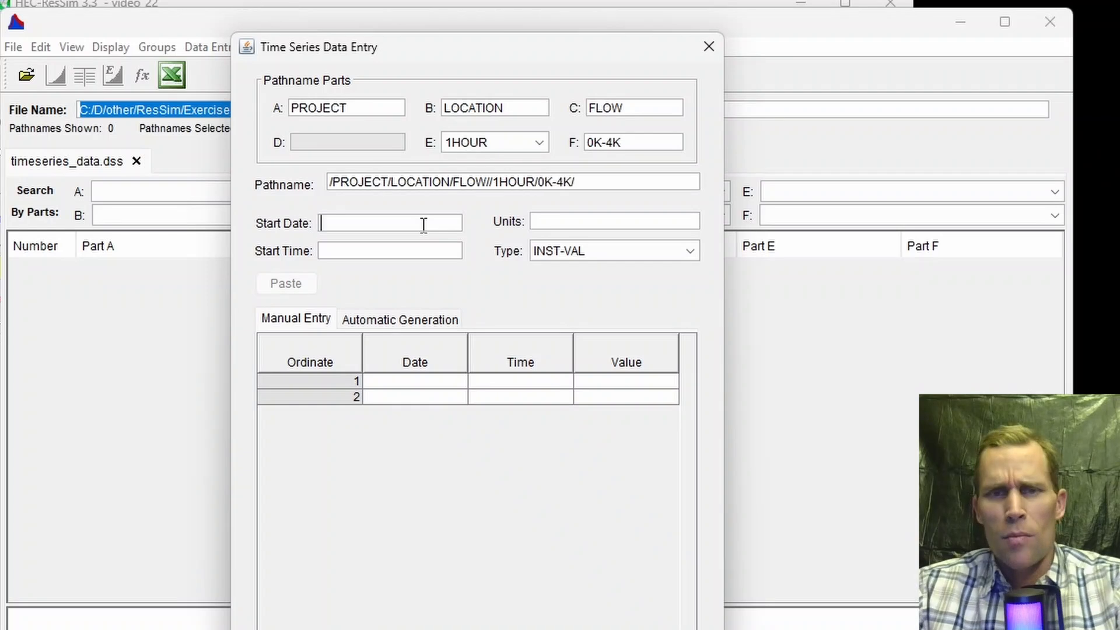
text(01JUL2024)
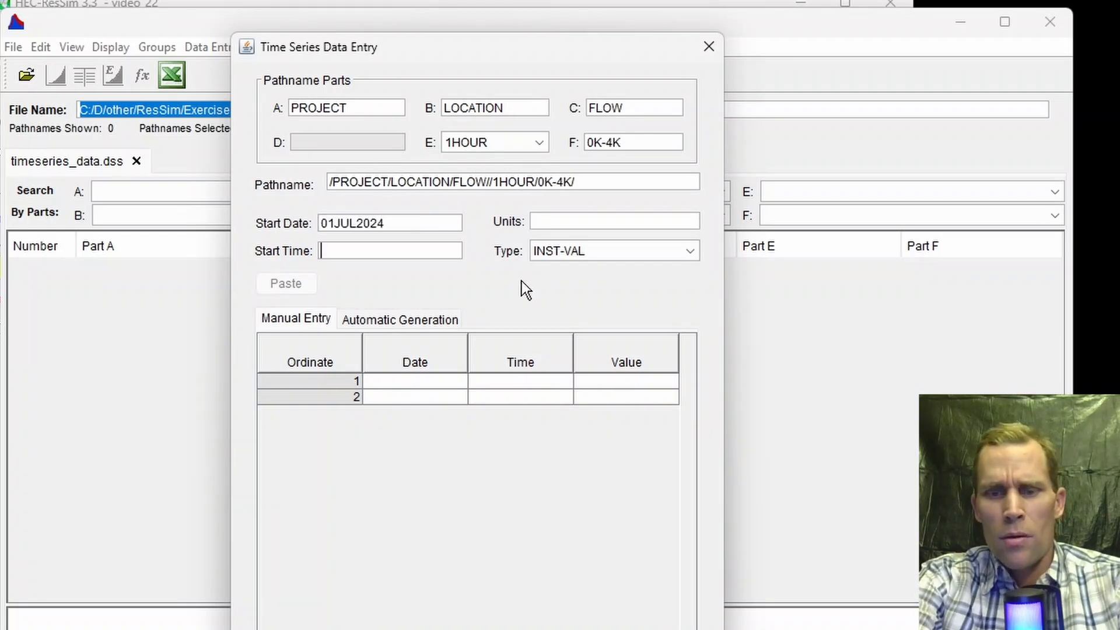
text(0100)
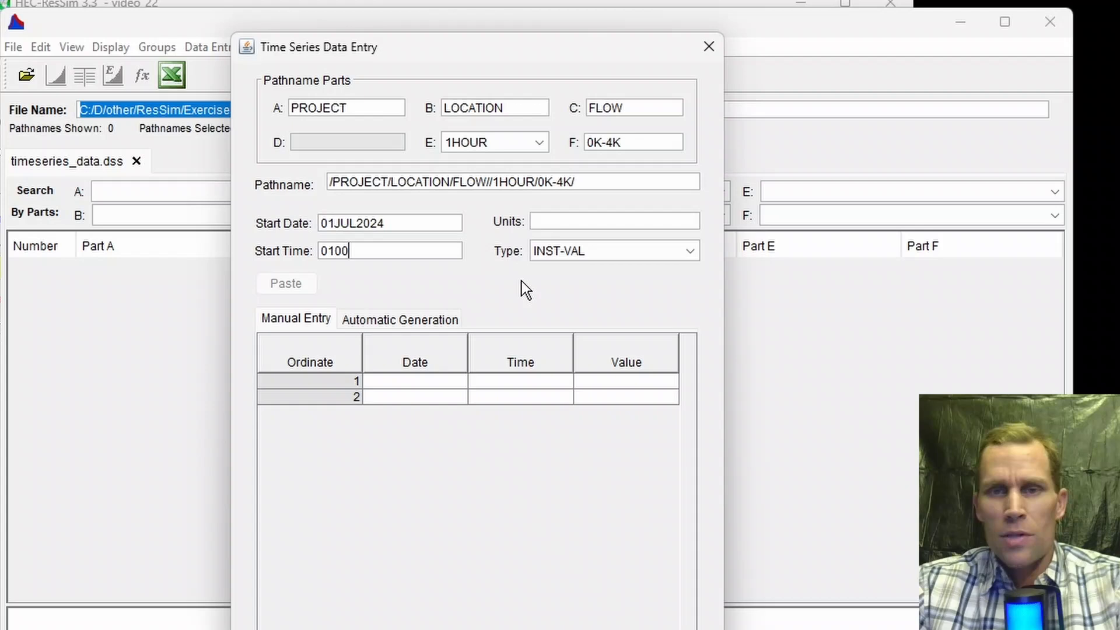
key(Tab)
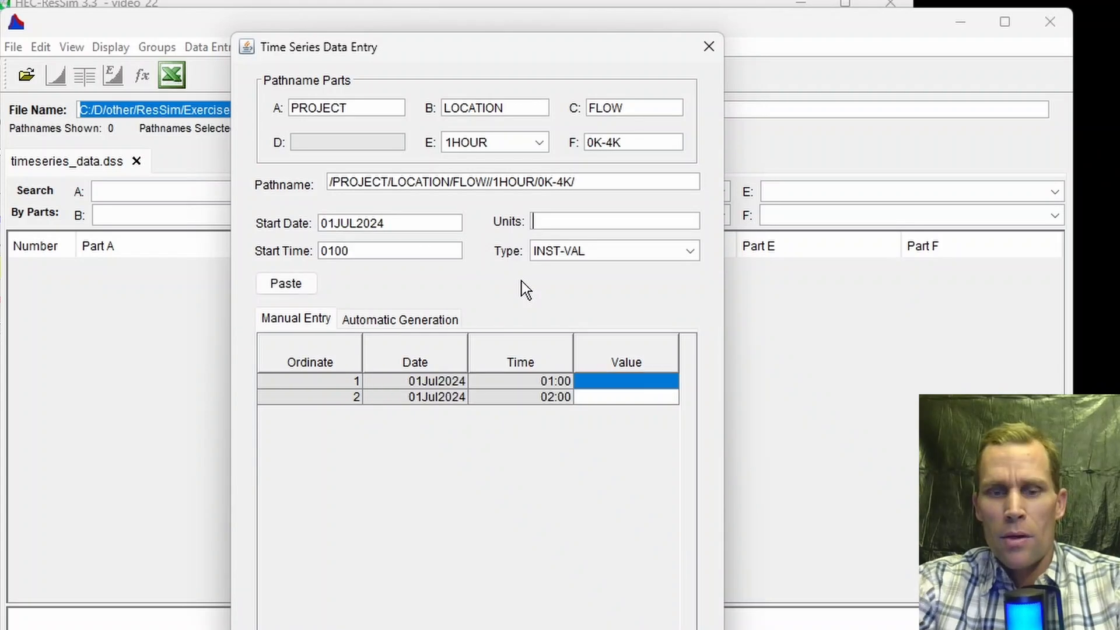
text(CFS)
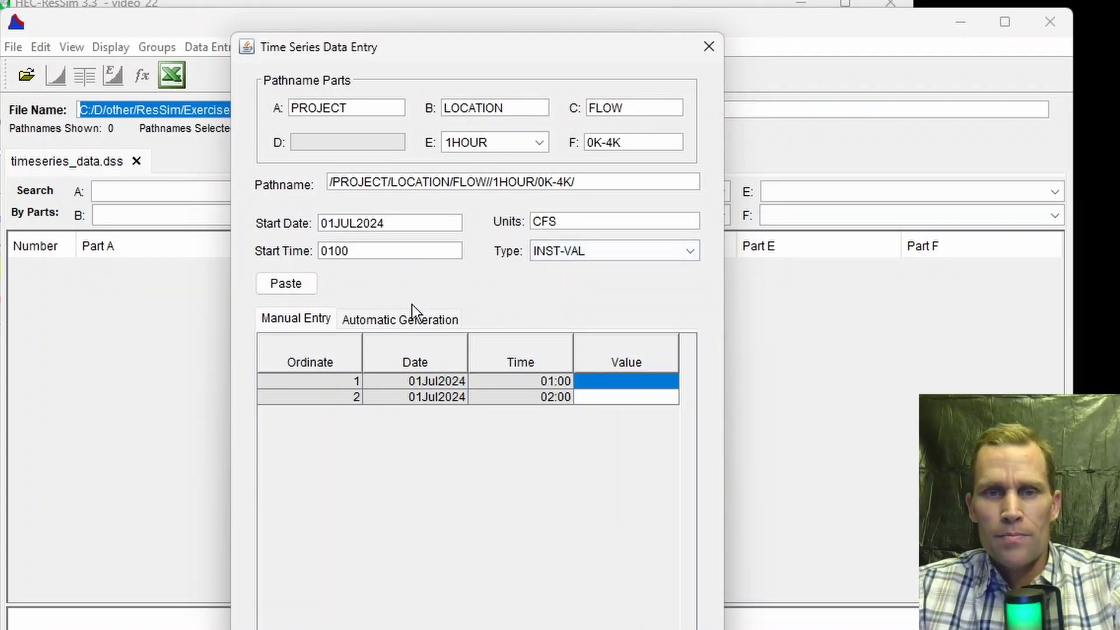
Step: Fill the Value column with flows starting at 0 and save the time series record
double_click(627, 382)
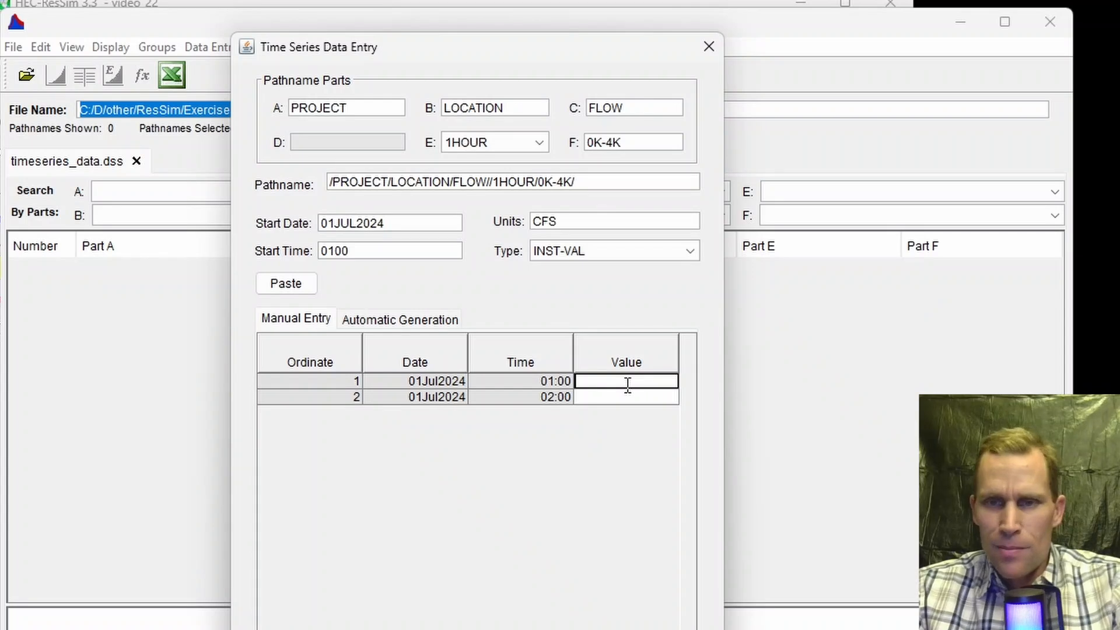
text(0)
key(Return)
double_click(625, 383)
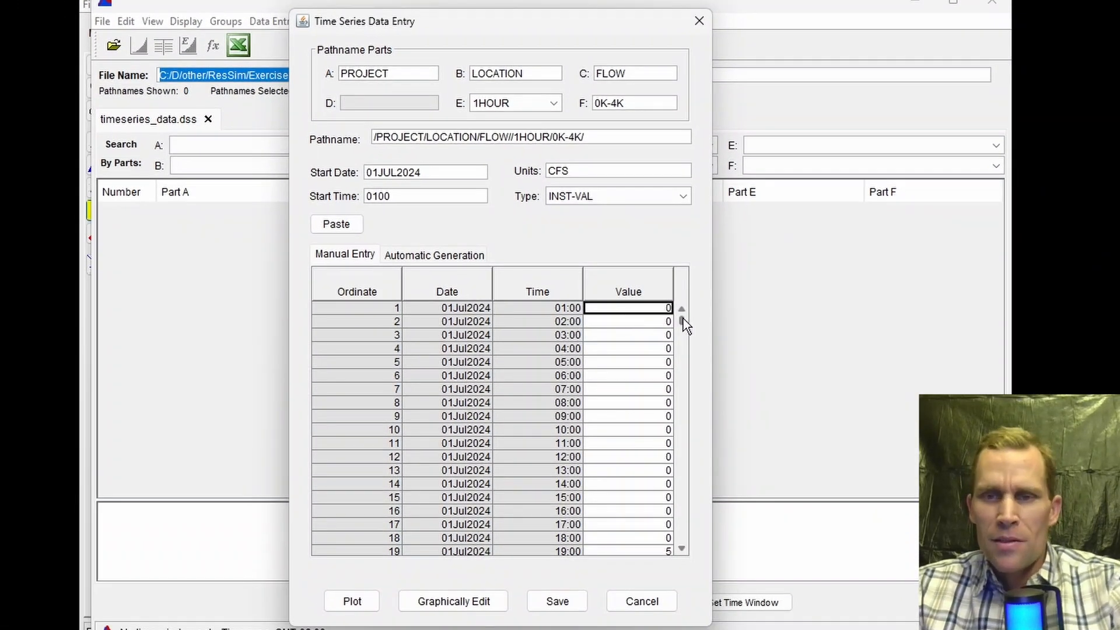
drag(683, 320, 683, 477)
double_click(613, 493)
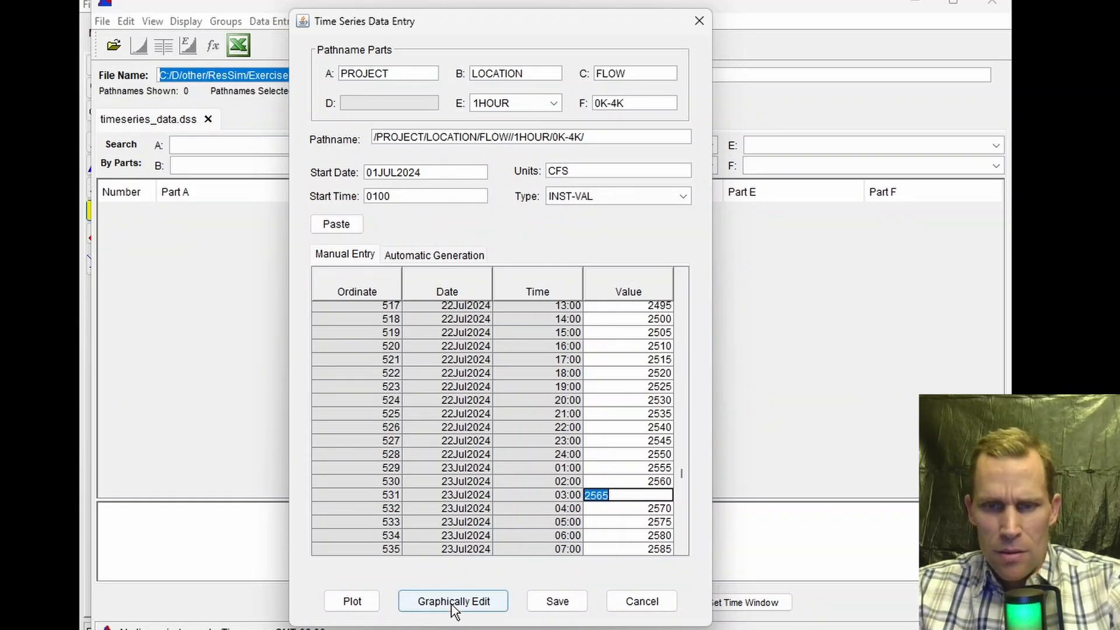
click(554, 602)
click(533, 325)
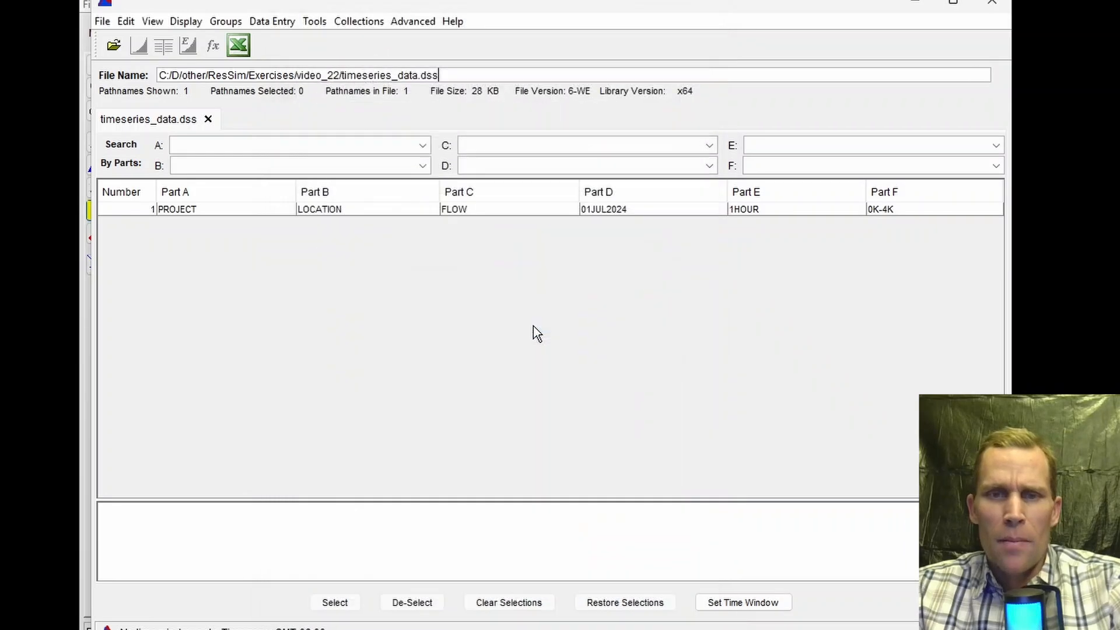
Step: Plot the saved FLOW record to review the hydrograph, then close the plot and HEC-DSSVue
click(341, 210)
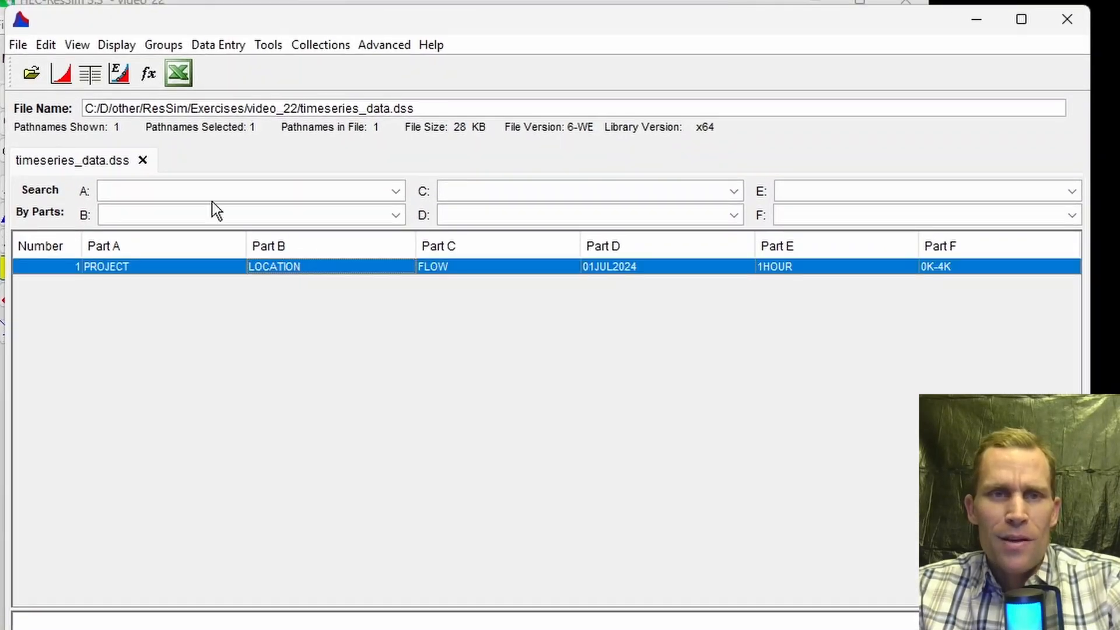
click(63, 76)
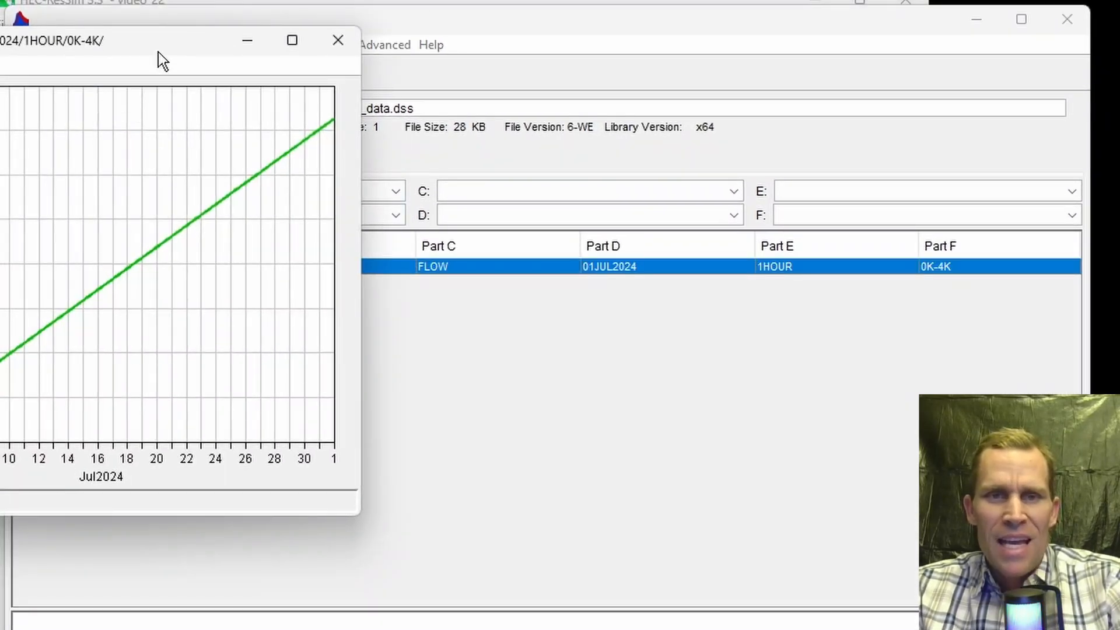
drag(157, 51, 485, 139)
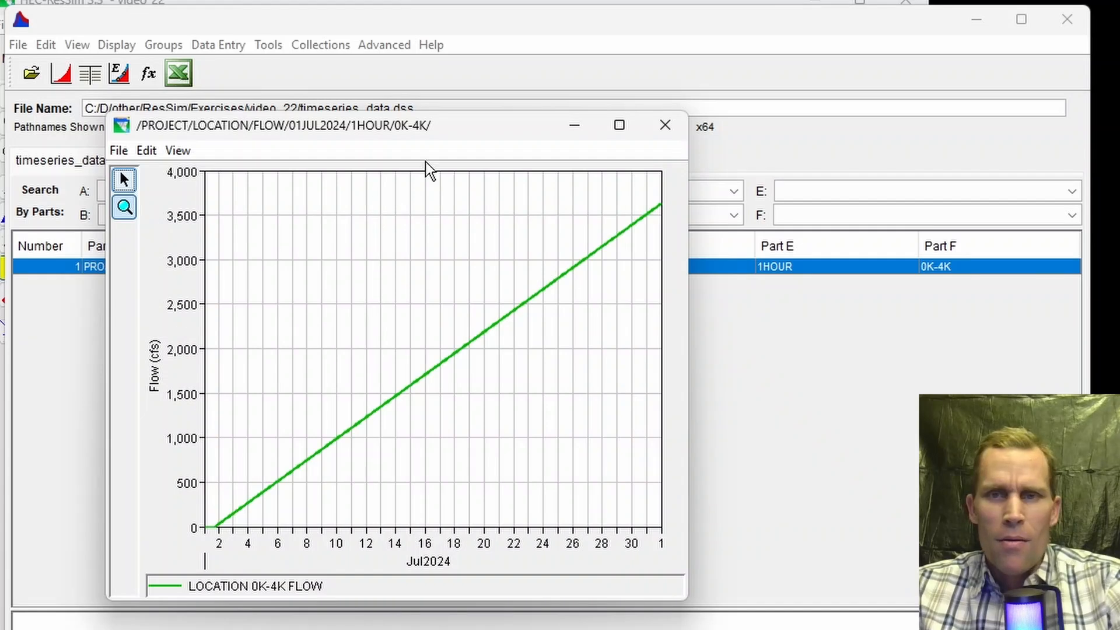
click(666, 131)
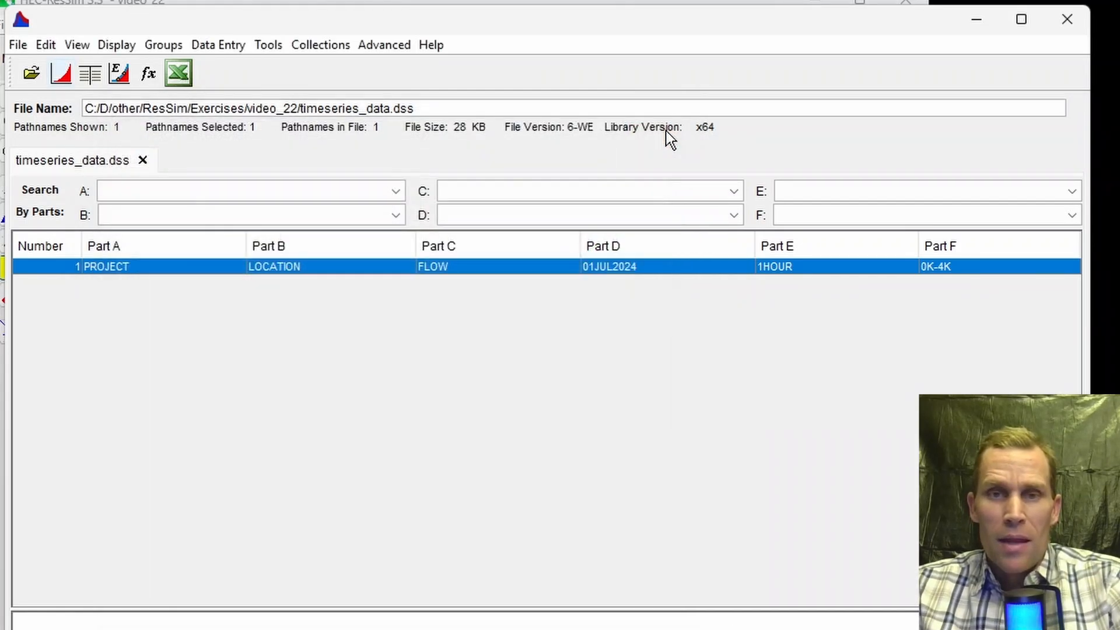
click(1071, 15)
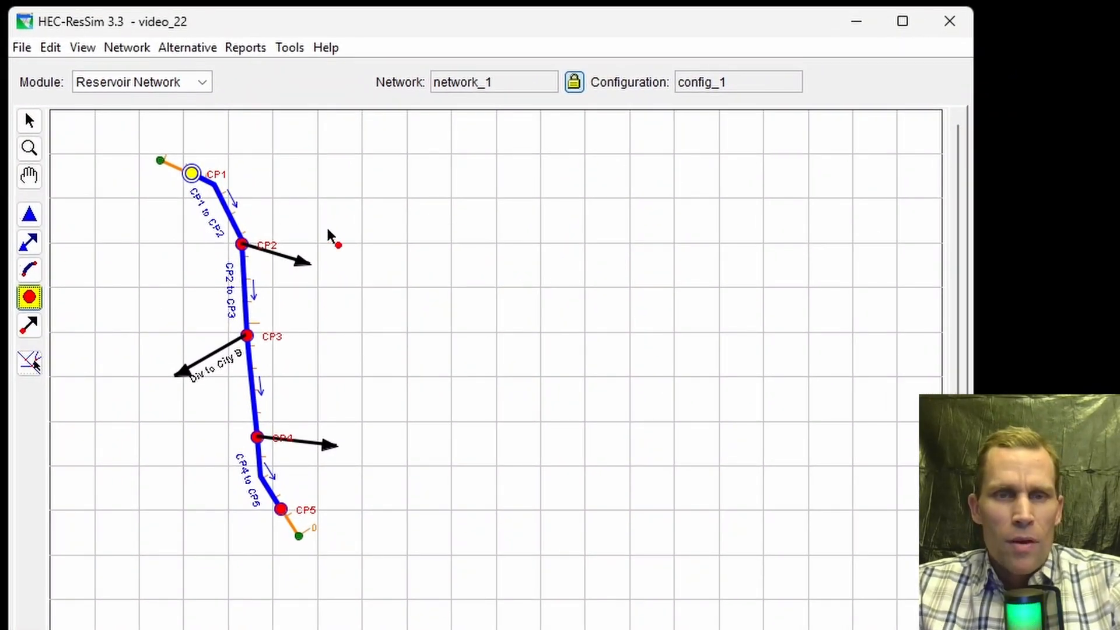
click(29, 325)
right_click(286, 257)
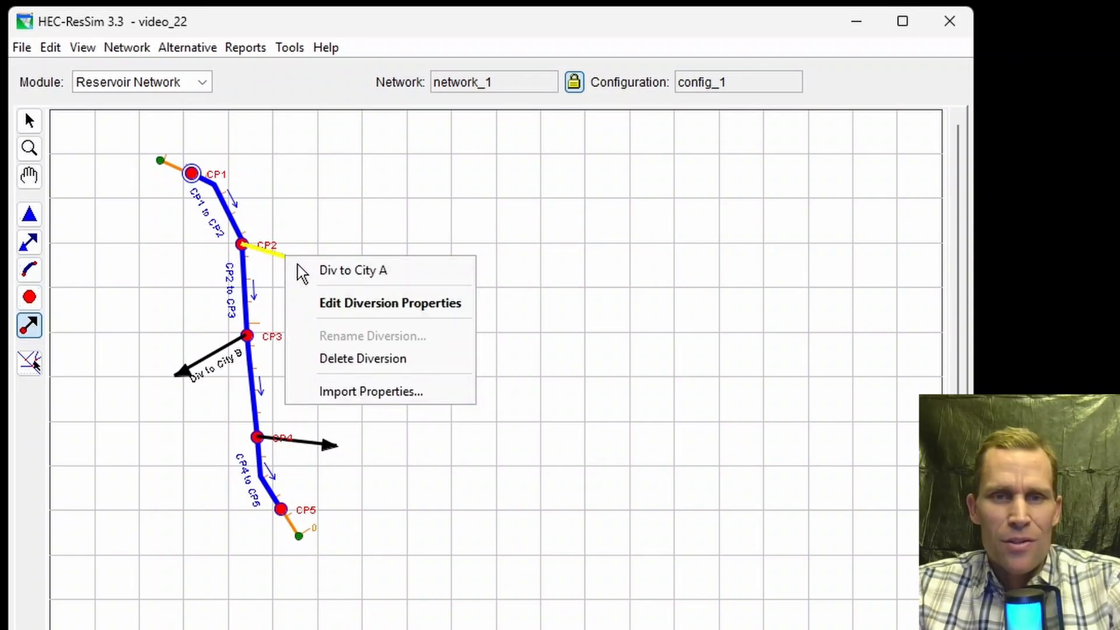
click(333, 305)
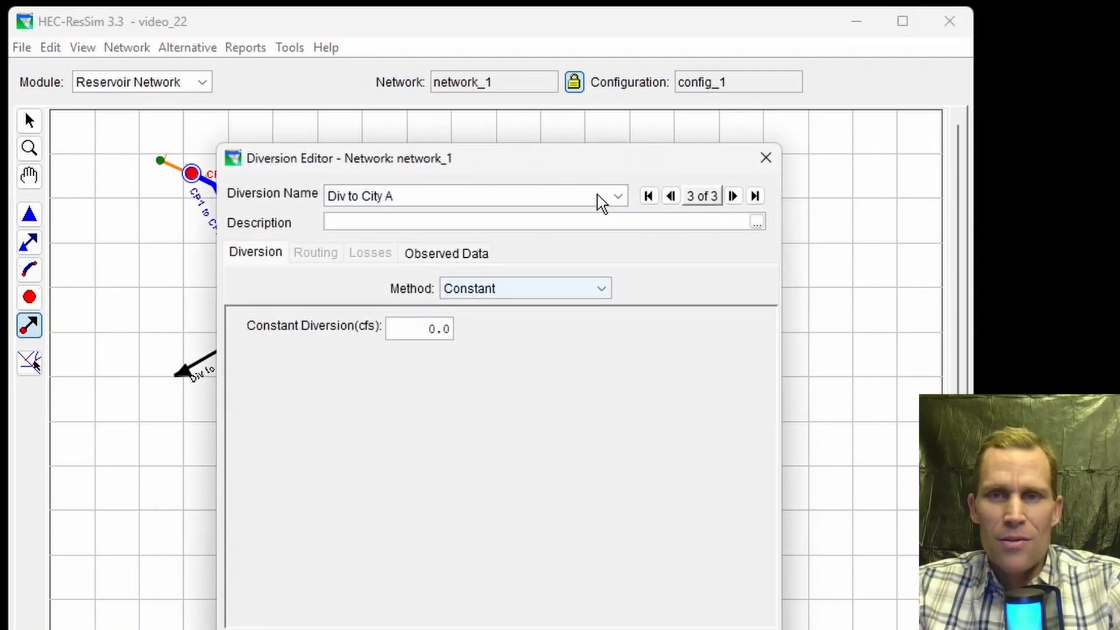
click(766, 157)
Step: Open the diversion editor for the network and select the Div to City A diversion
click(51, 48)
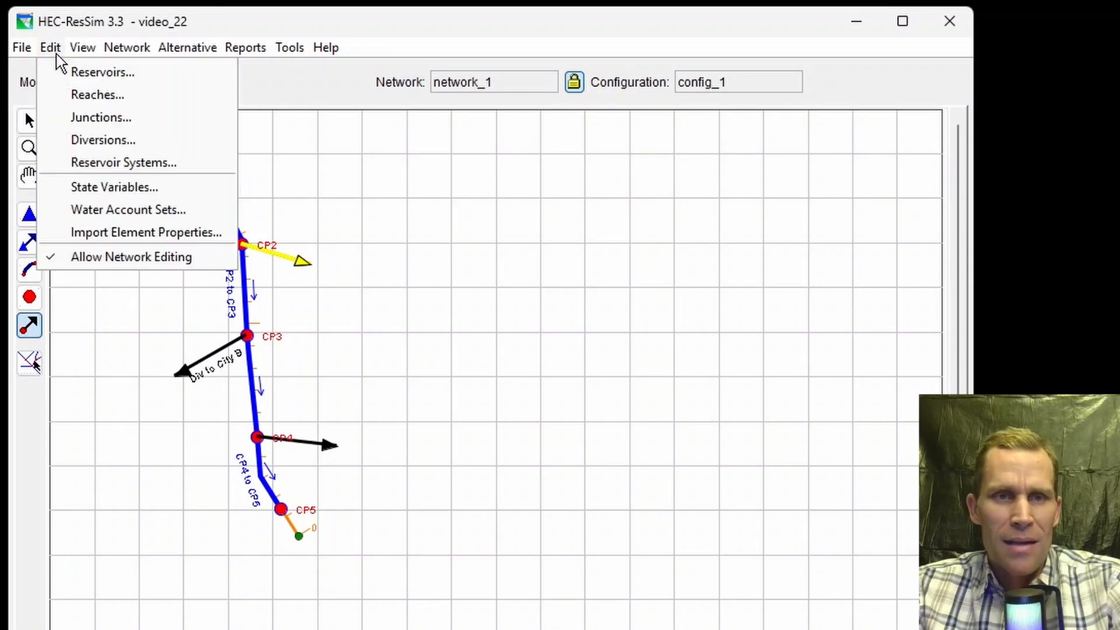
click(69, 141)
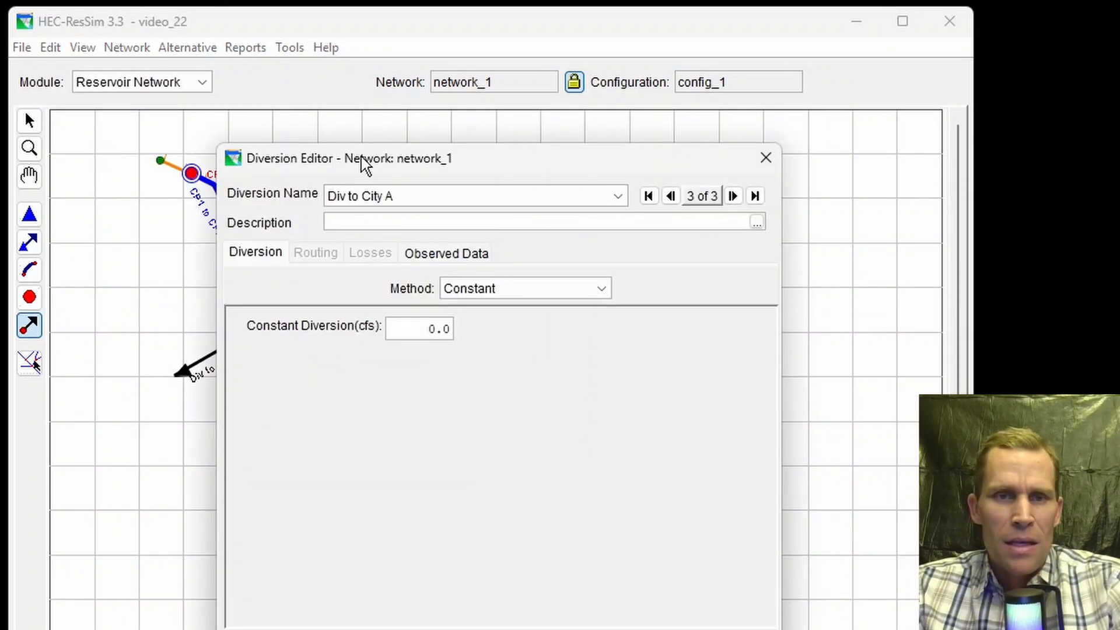
drag(362, 166, 524, 130)
click(448, 84)
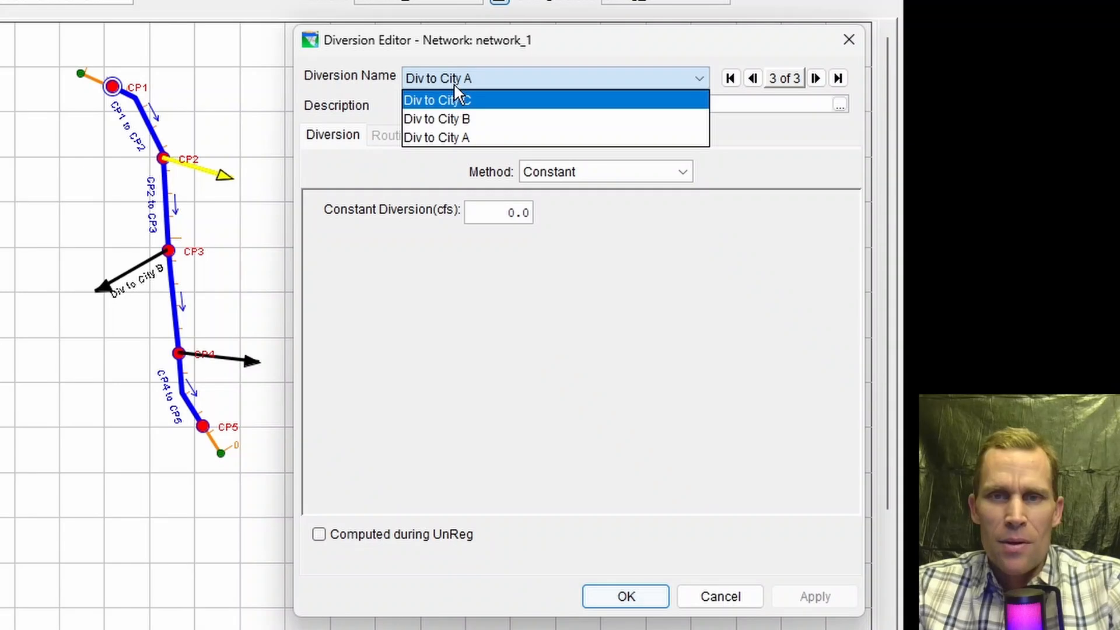
click(453, 140)
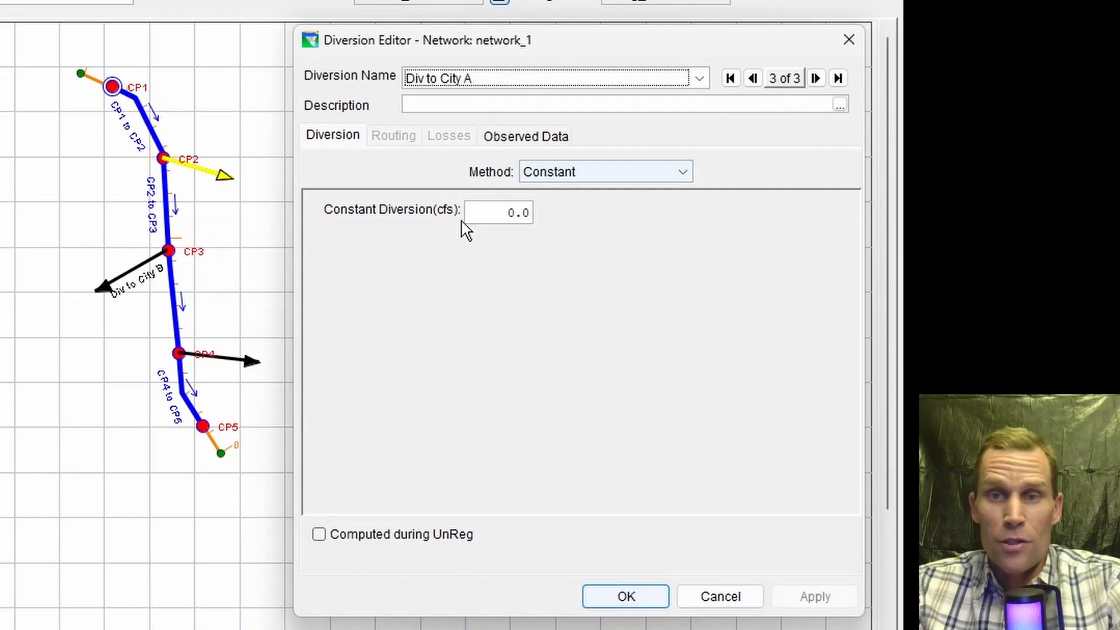
Step: Switch to the data.xlsx workbook and enlarge its window to show the Diverions1 diversion table
key(alt+Tab)
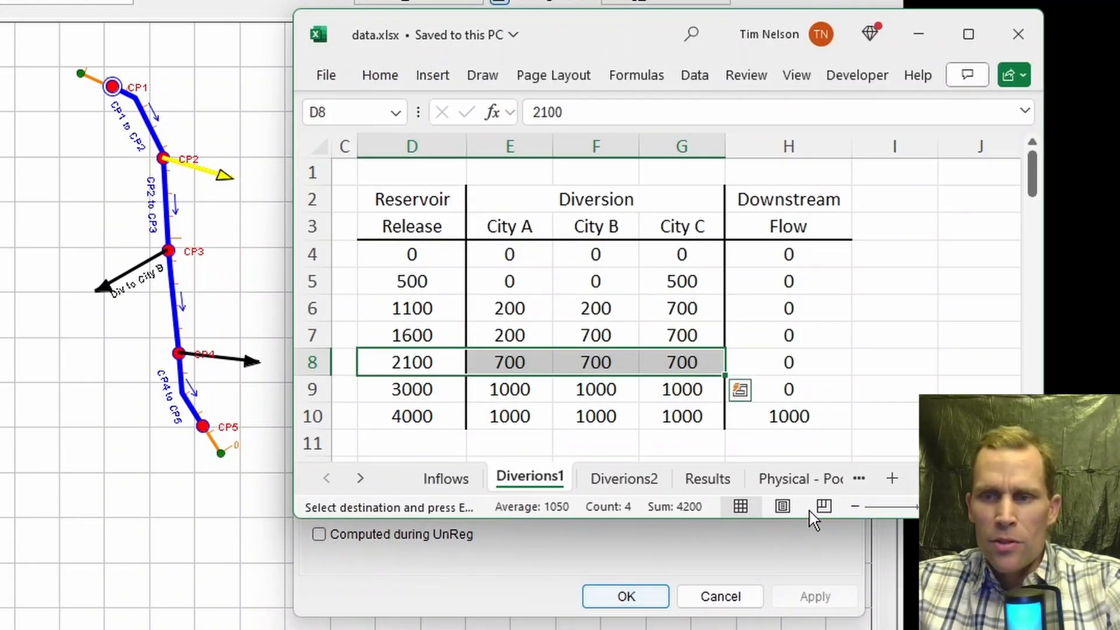
drag(1042, 518, 1052, 614)
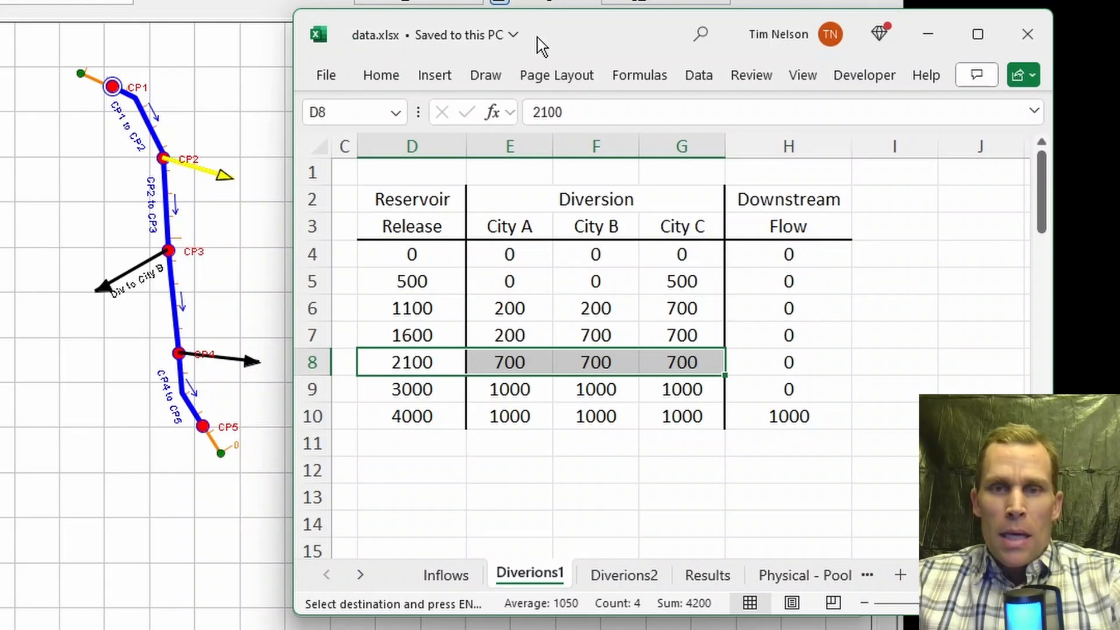
mouse_move(560, 47)
mouse_down()
mouse_move(572, 45)
mouse_move(555, 48)
mouse_up()
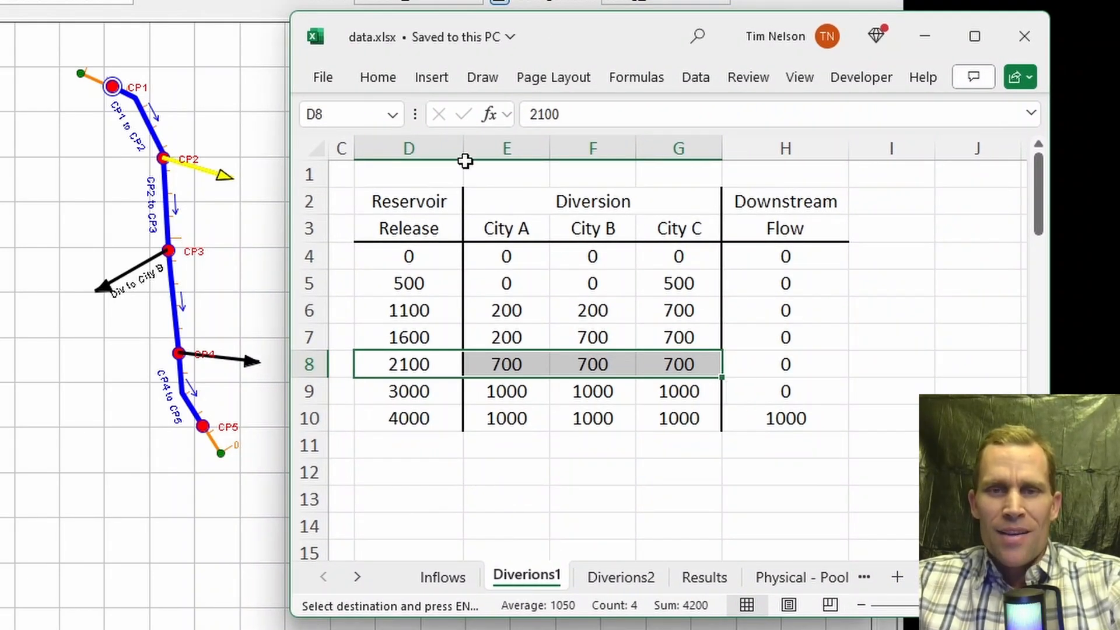
Step: Examine the table's Reservoir Release, City A, City B, City C and Downstream Flow columns
click(426, 221)
drag(474, 230, 647, 229)
click(784, 227)
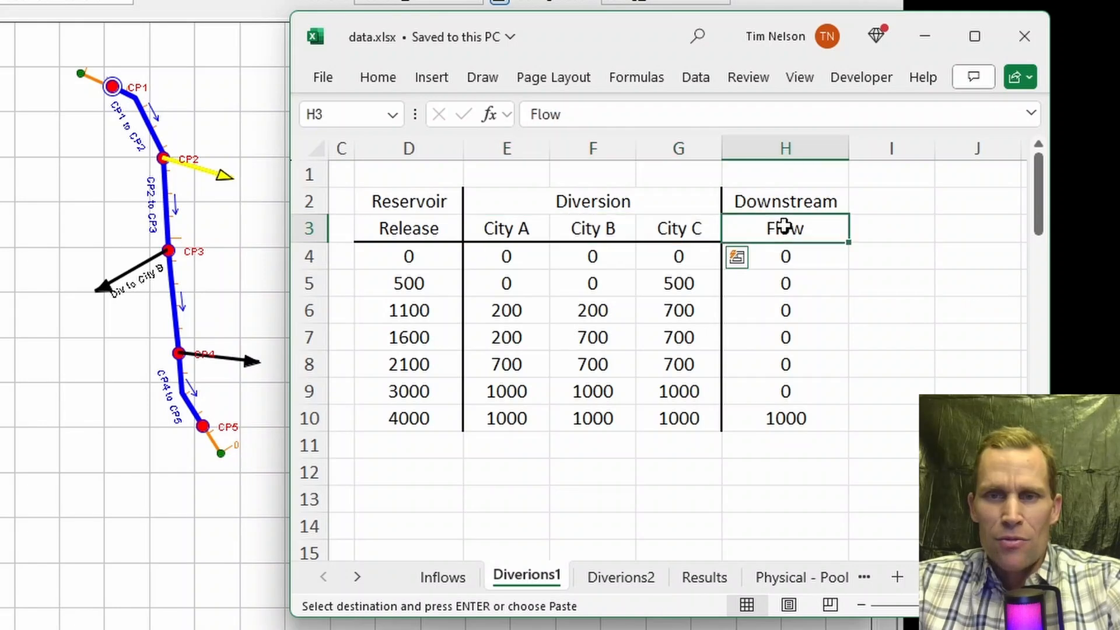
click(402, 259)
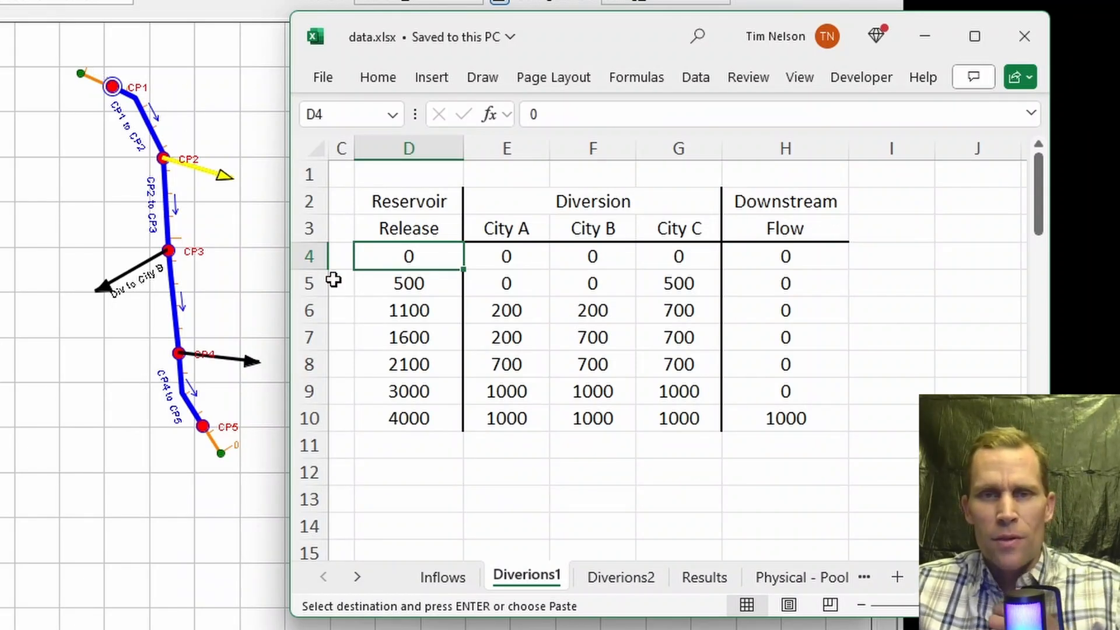
drag(397, 250, 420, 423)
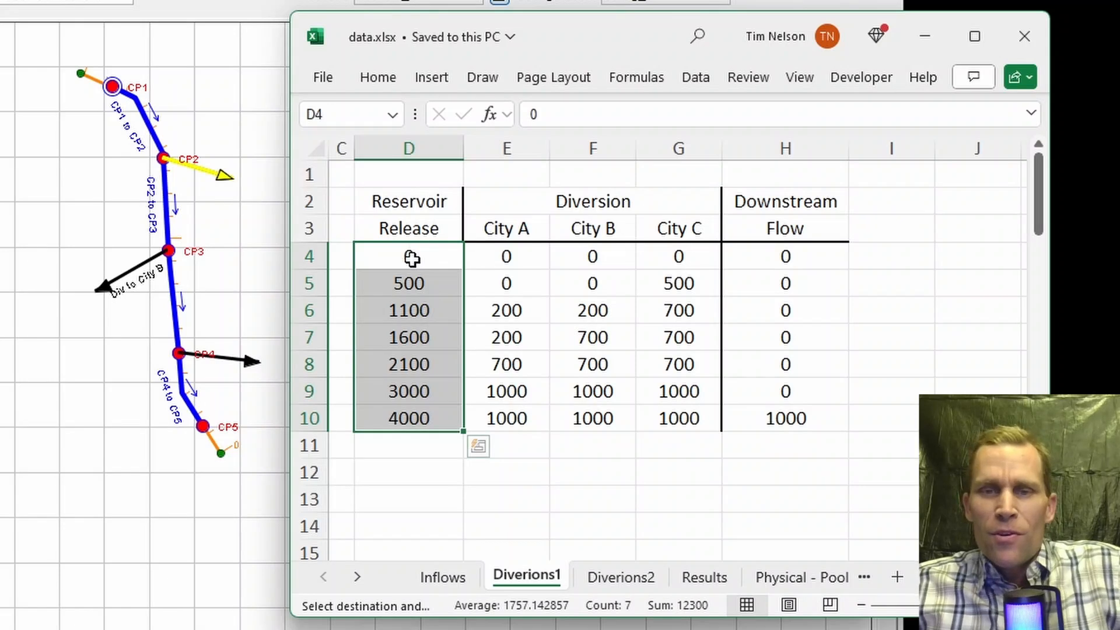
drag(412, 258, 768, 255)
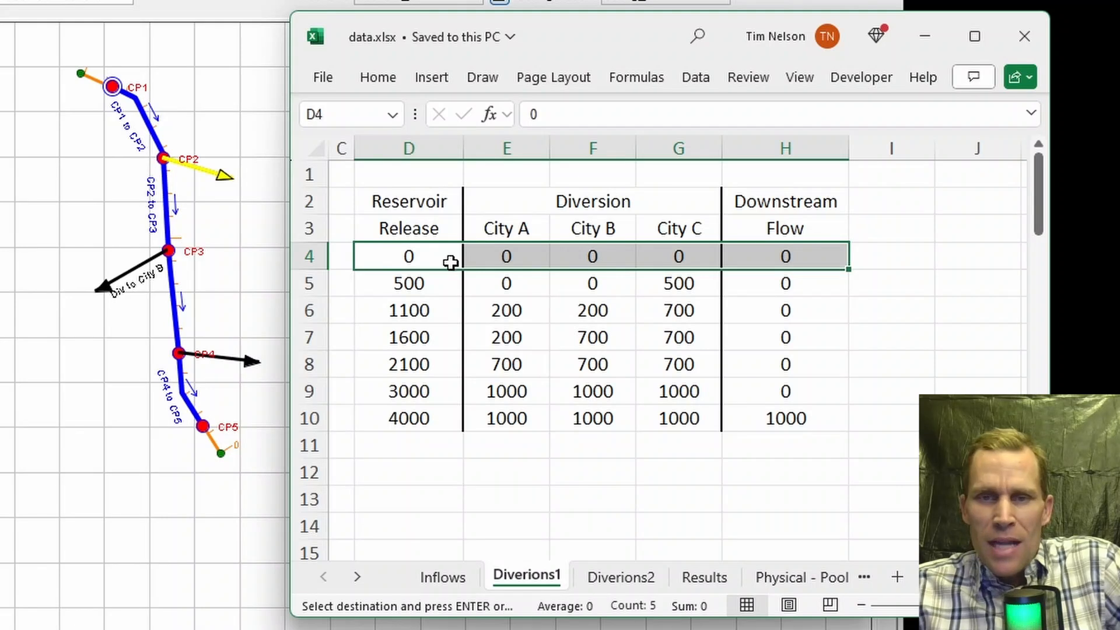
click(505, 255)
click(583, 253)
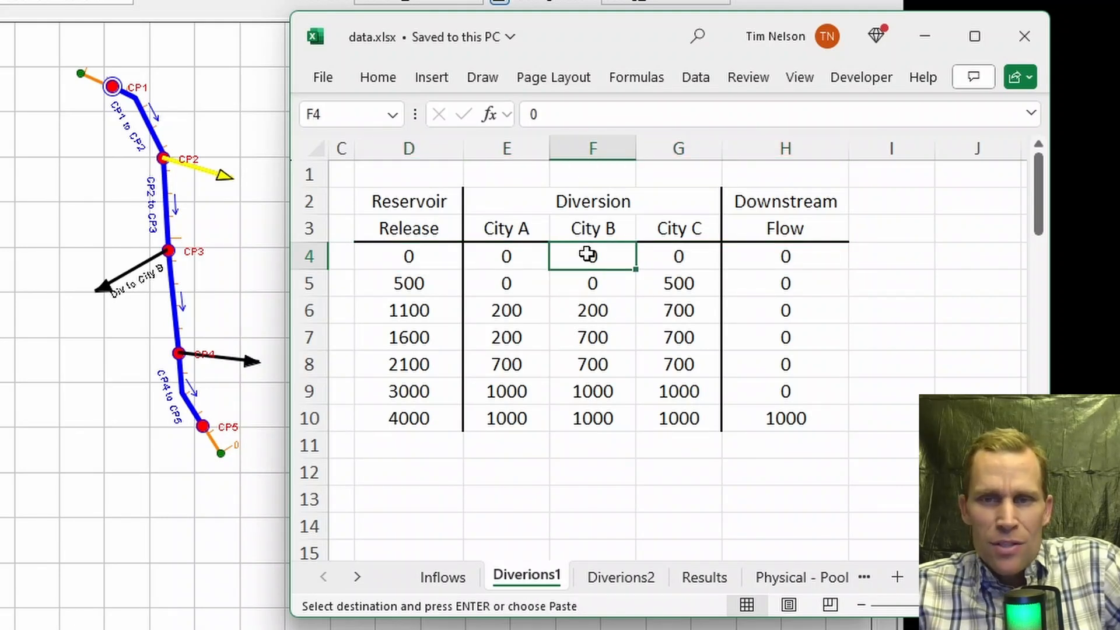
click(675, 252)
click(775, 260)
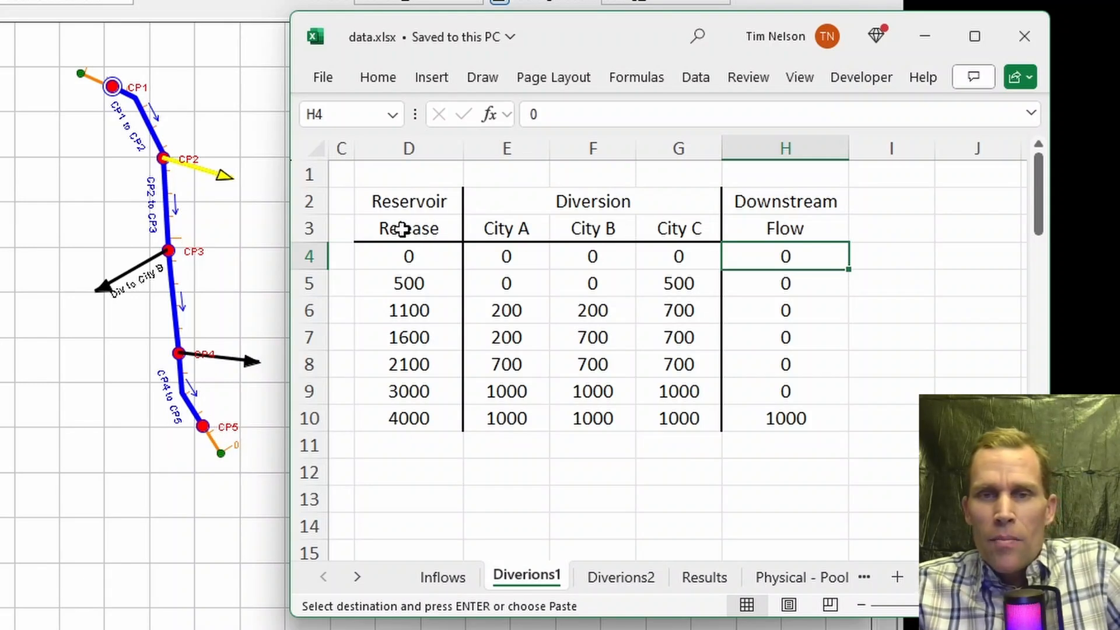
click(401, 207)
drag(401, 207, 737, 418)
click(673, 444)
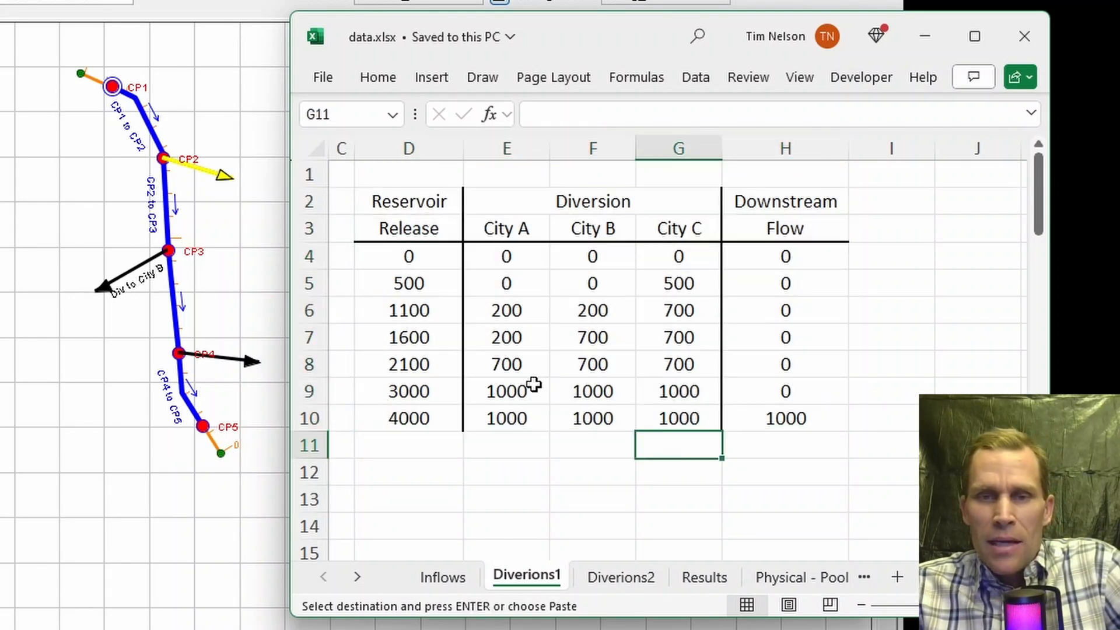
drag(392, 283, 740, 280)
click(383, 199)
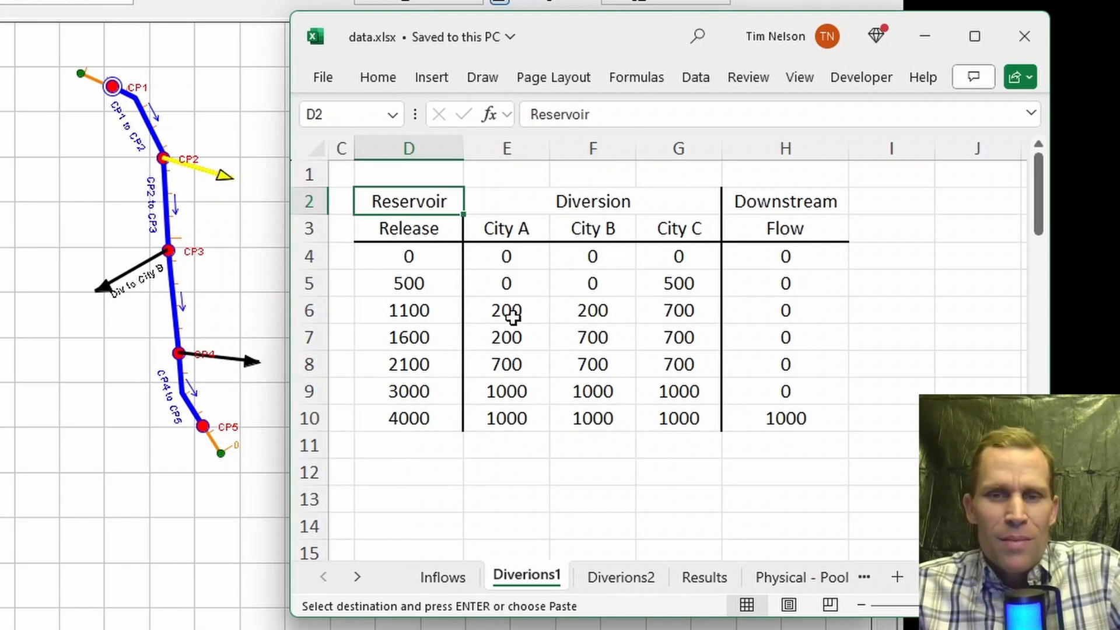
click(452, 457)
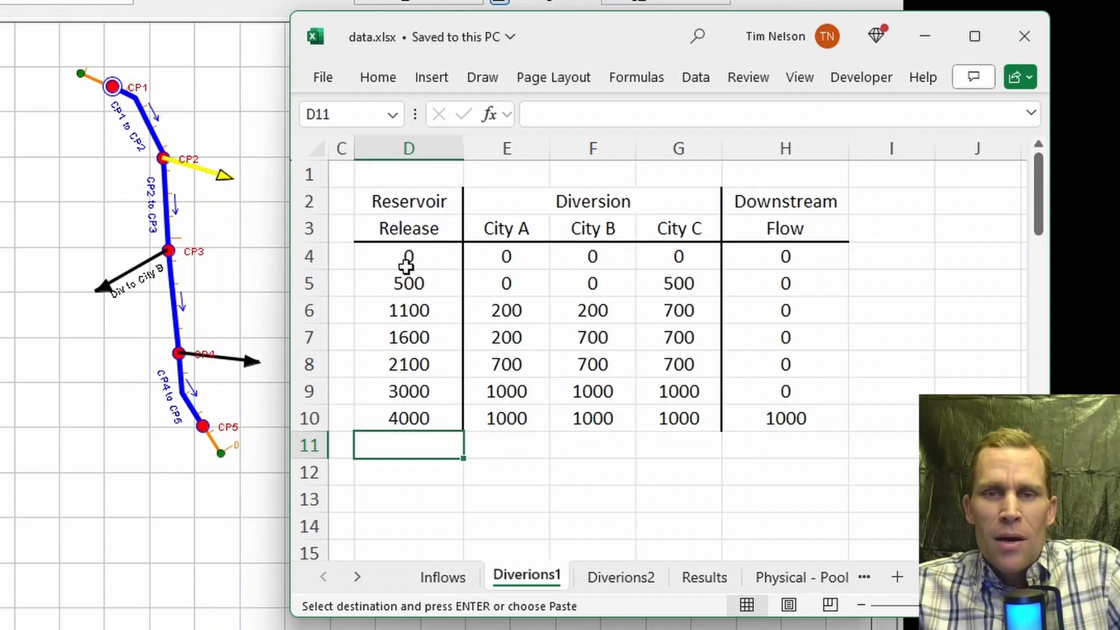
drag(407, 258, 421, 417)
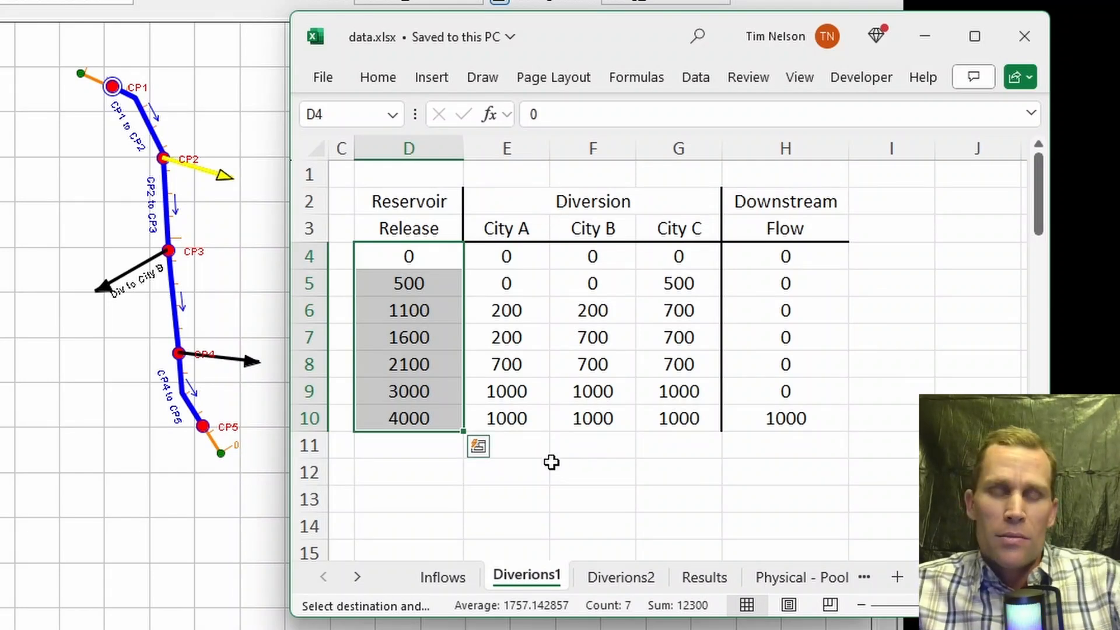
Step: Review each release row's diversions to the three cities and the resulting downstream flow
click(411, 334)
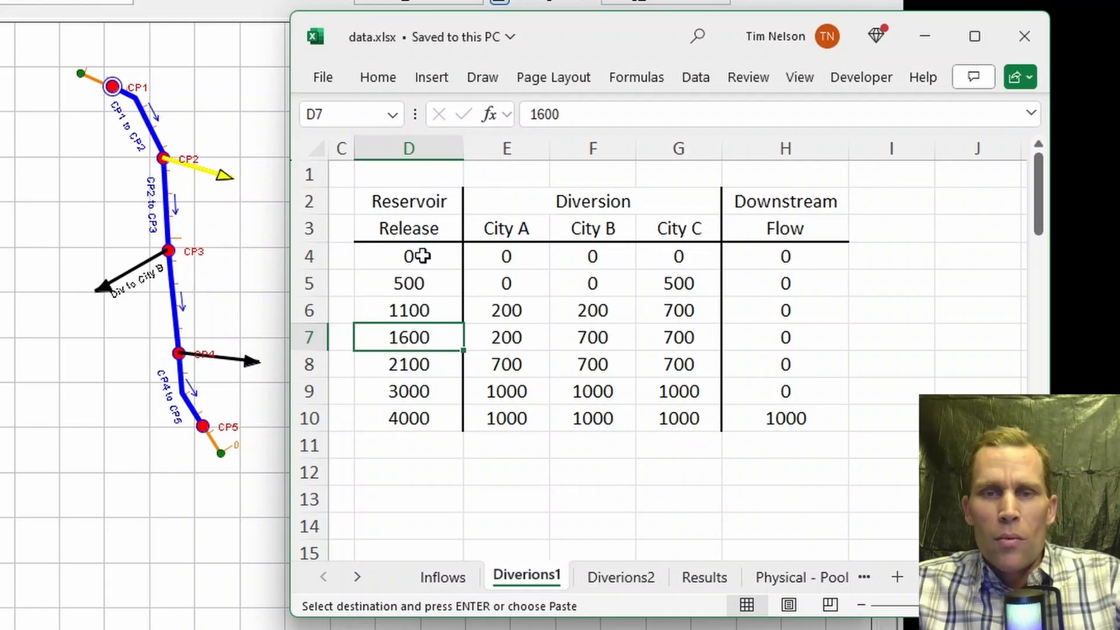
click(413, 282)
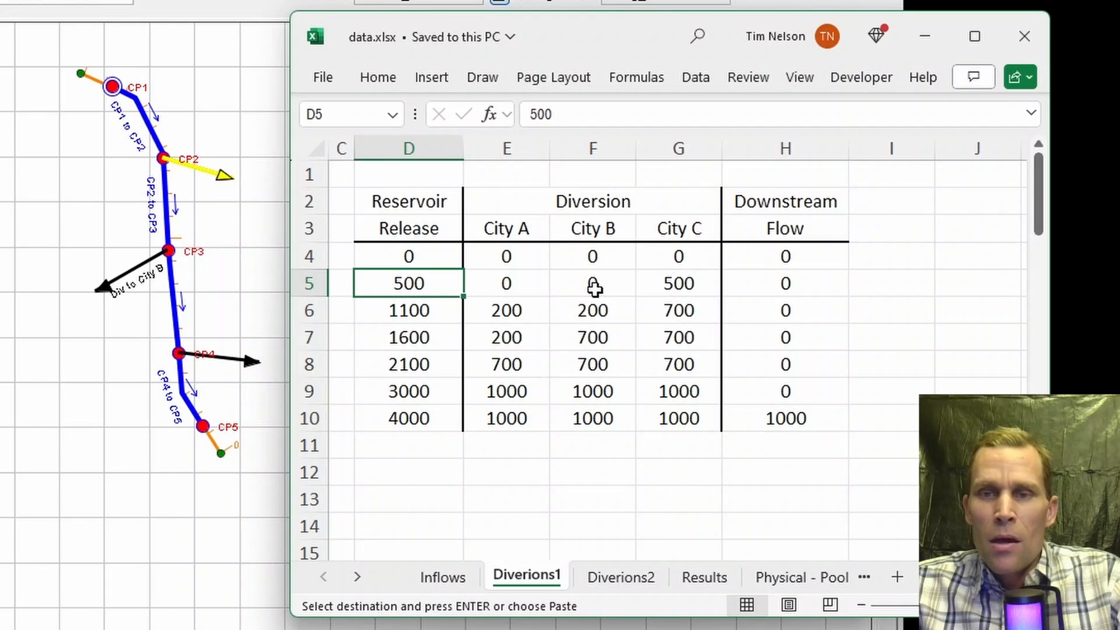
click(675, 284)
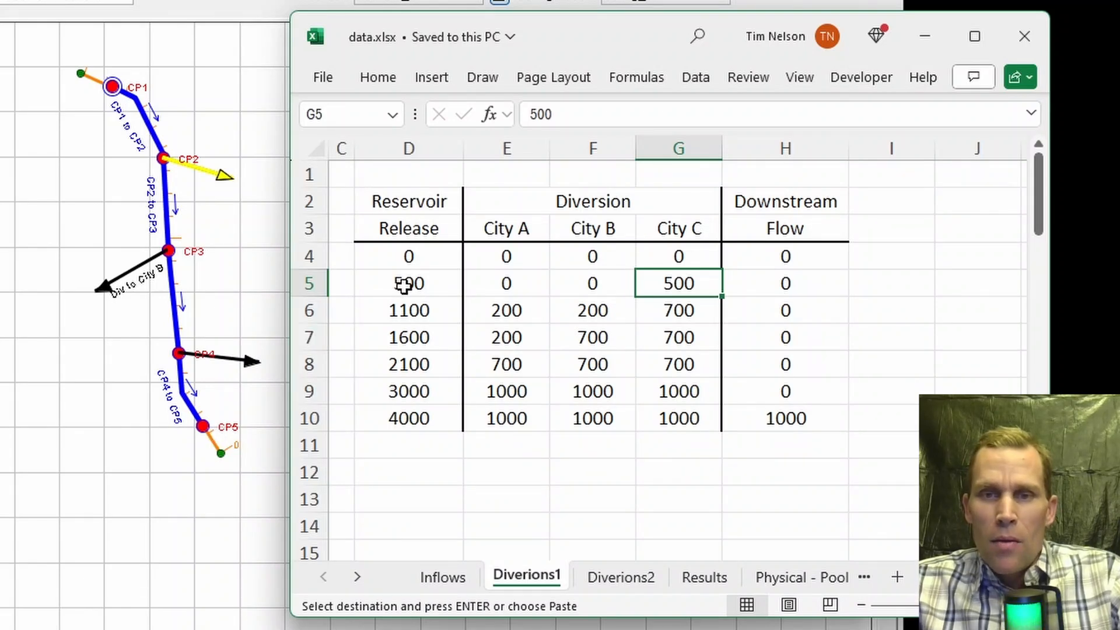
click(420, 285)
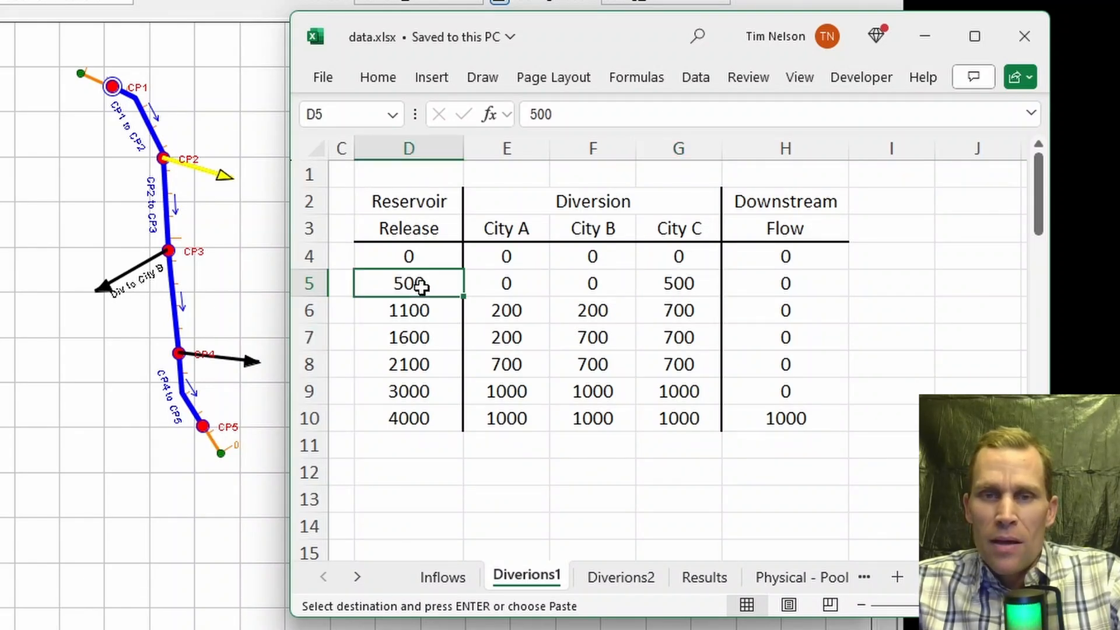
click(427, 314)
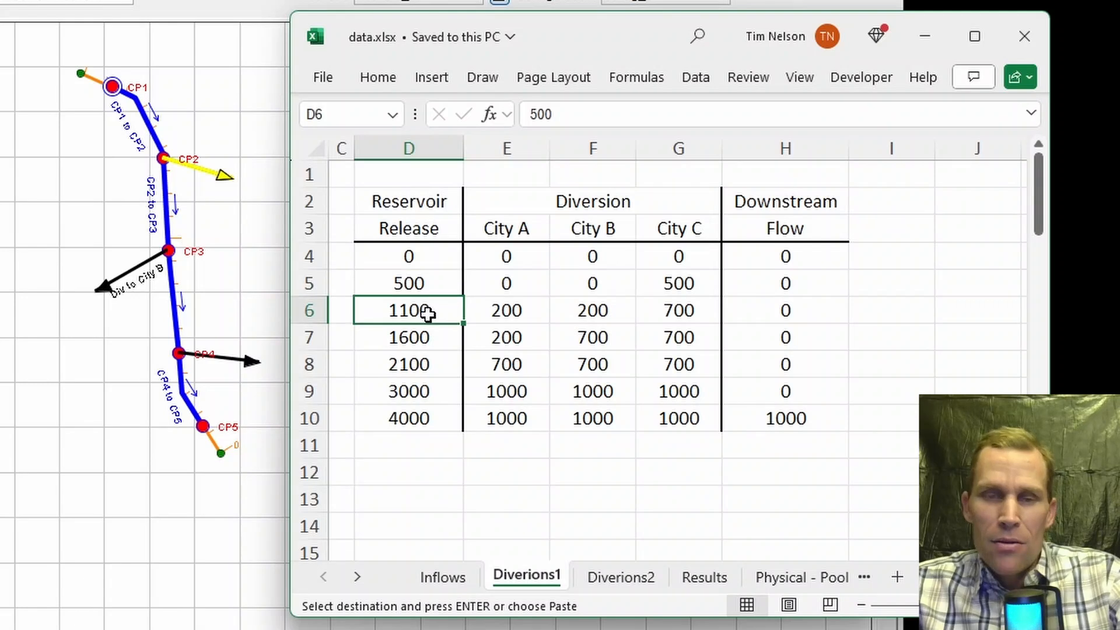
drag(487, 311, 657, 317)
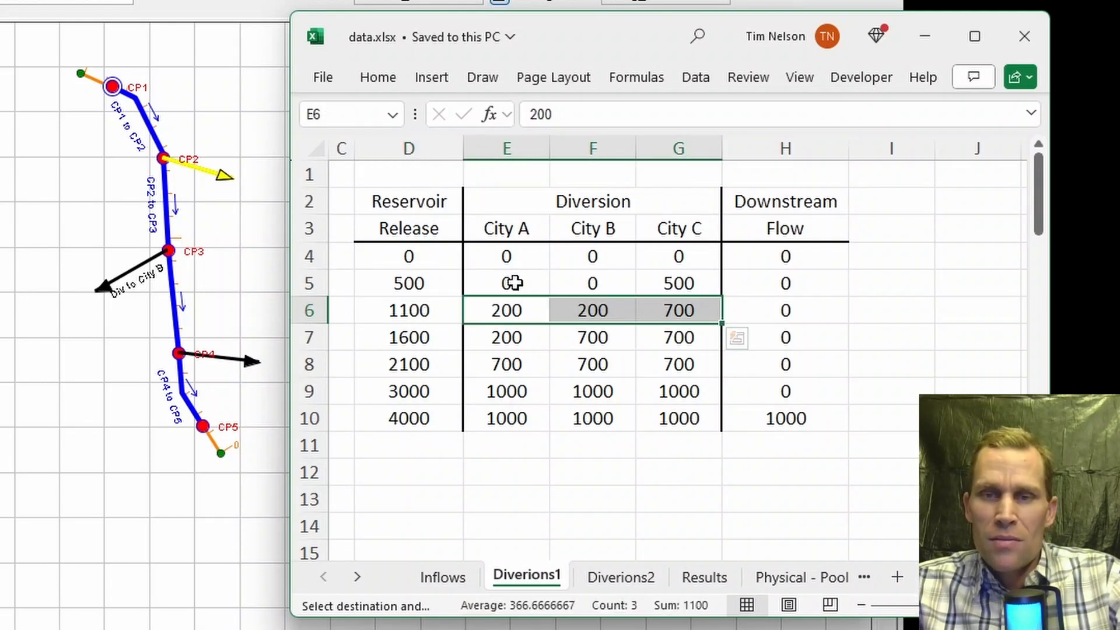
click(489, 310)
click(589, 309)
click(674, 309)
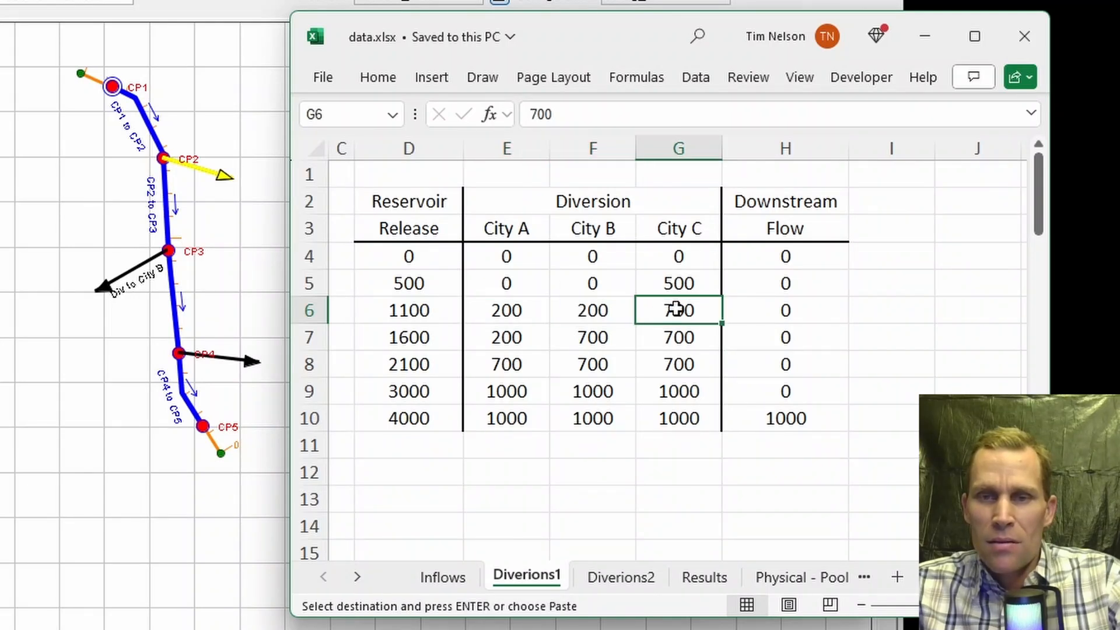
click(396, 311)
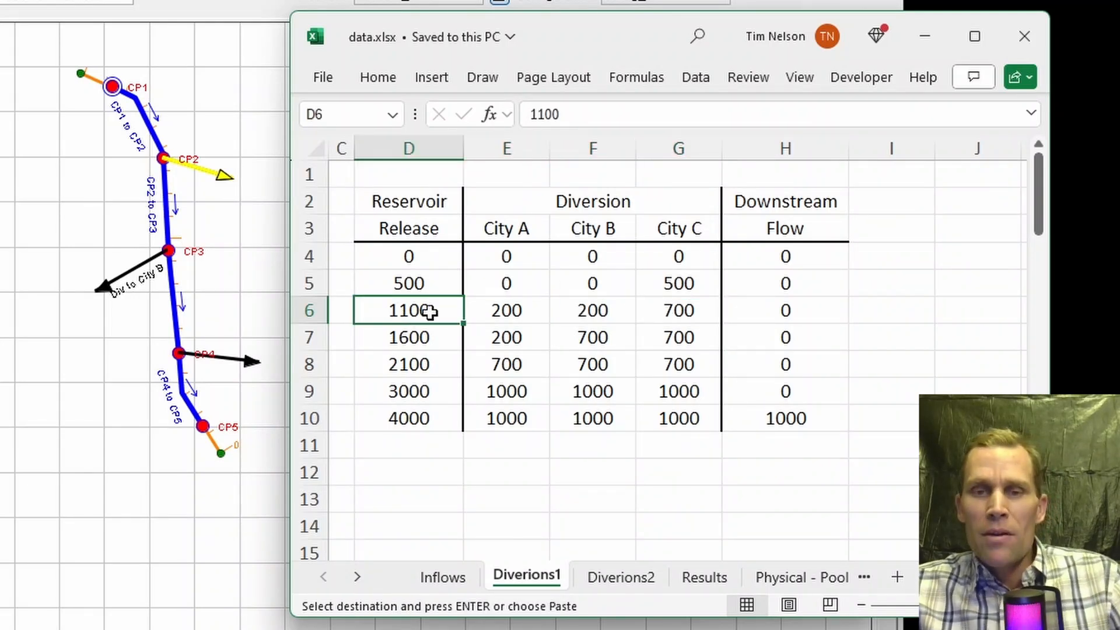
click(520, 305)
click(570, 309)
click(681, 309)
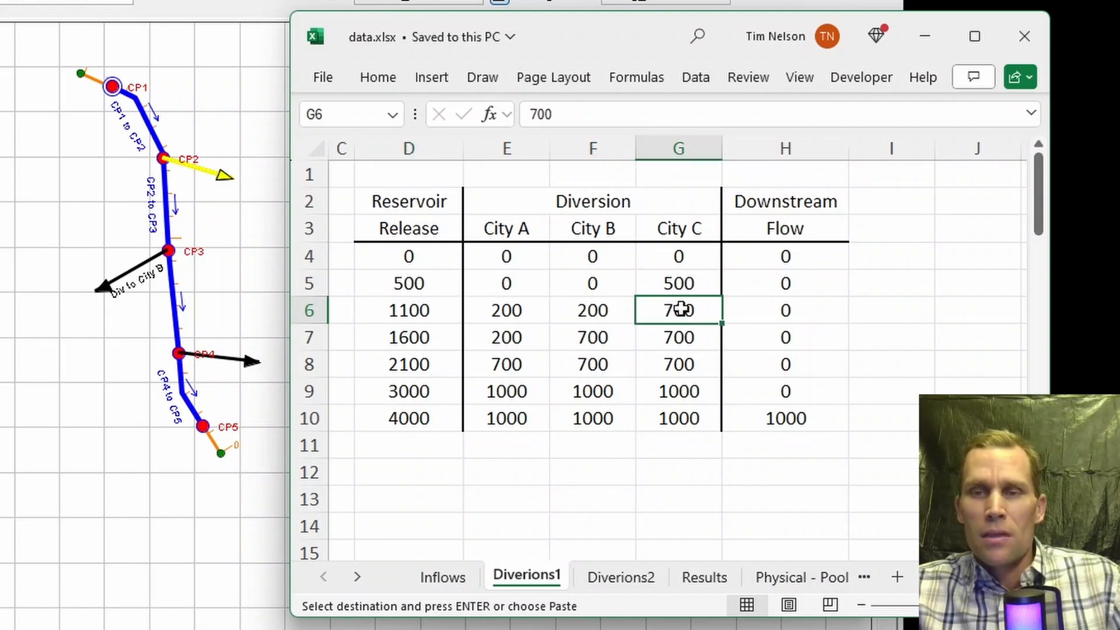
click(805, 311)
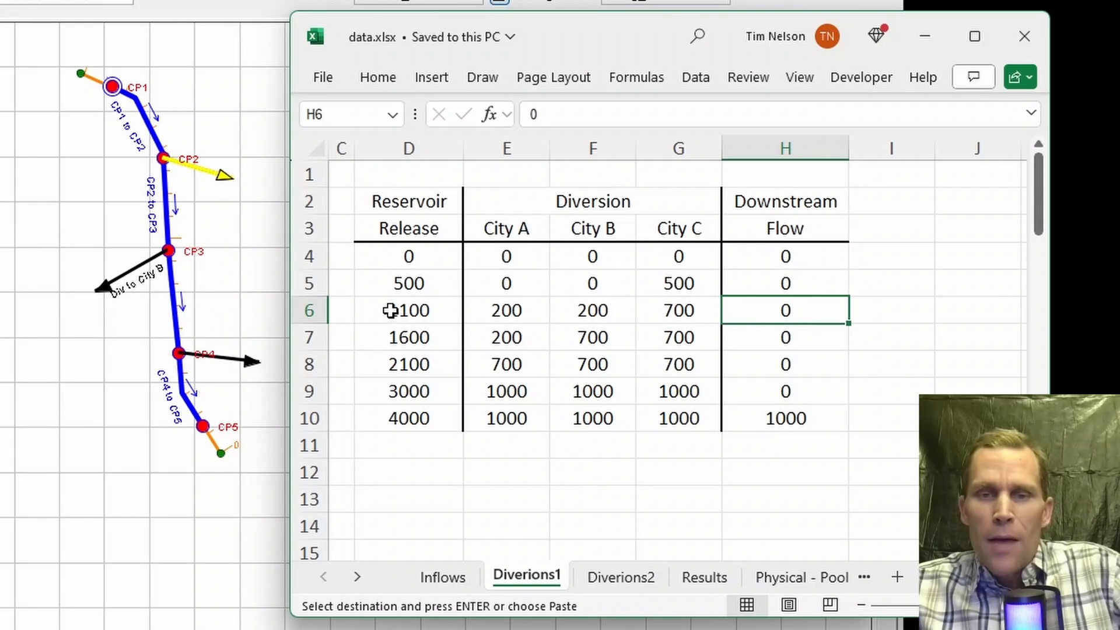
click(398, 338)
mouse_move(398, 323)
mouse_down()
mouse_move(400, 310)
mouse_move(395, 333)
mouse_up()
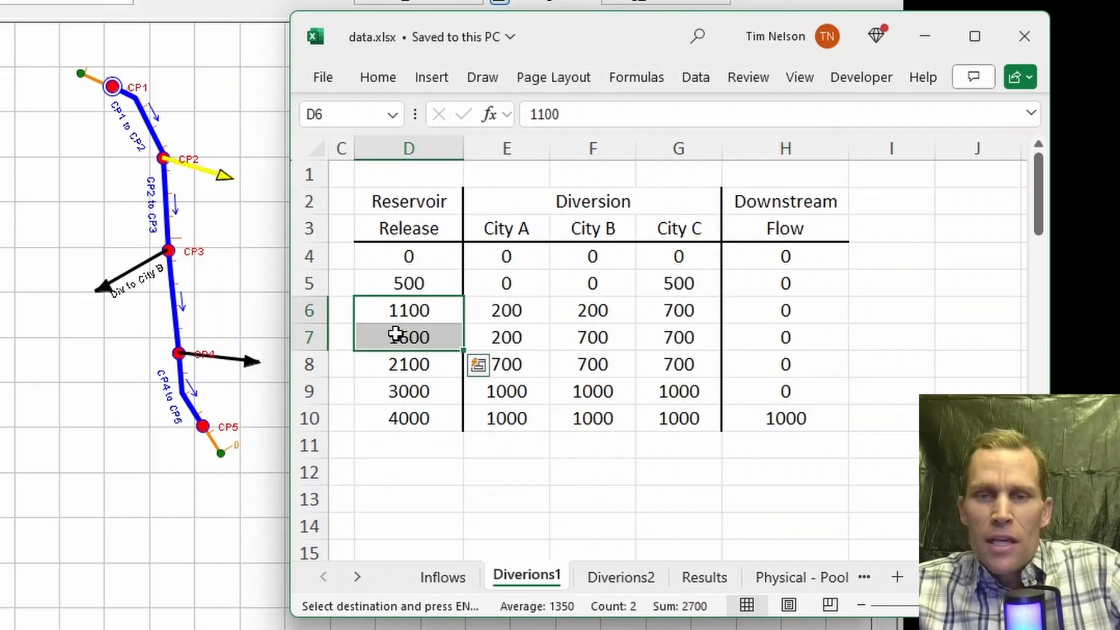
click(595, 338)
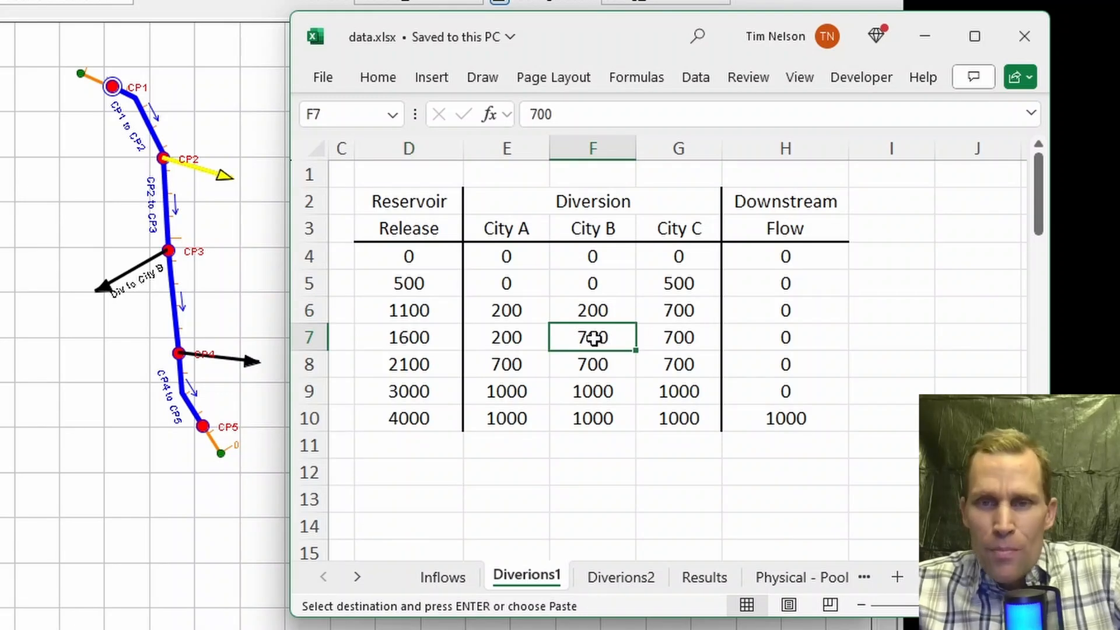
click(592, 358)
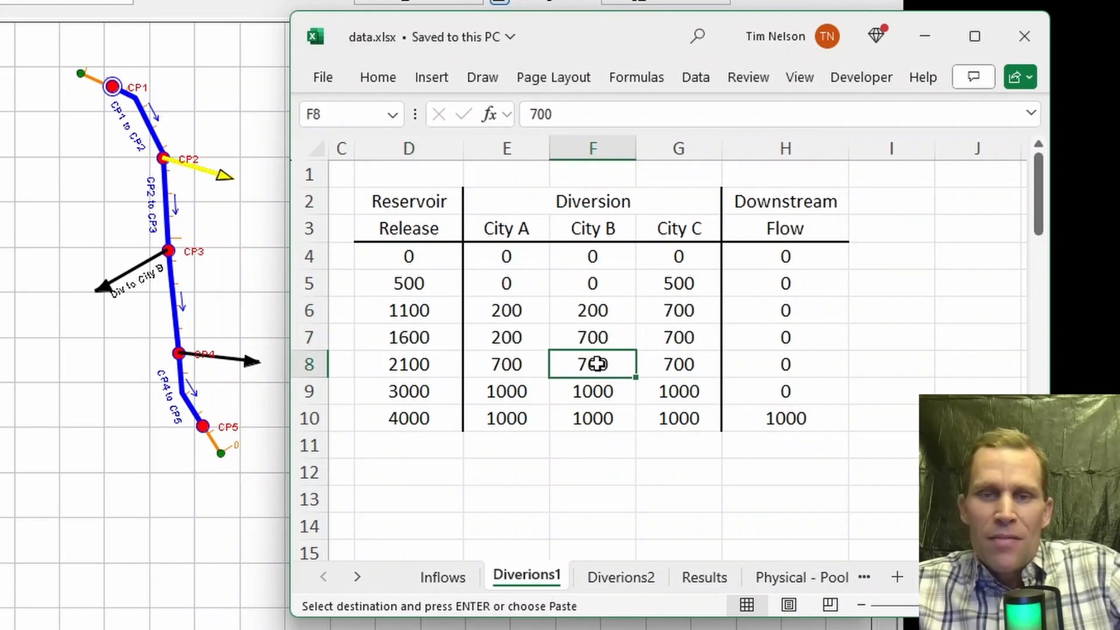
drag(408, 337, 425, 364)
key(ctrl+c)
click(504, 359)
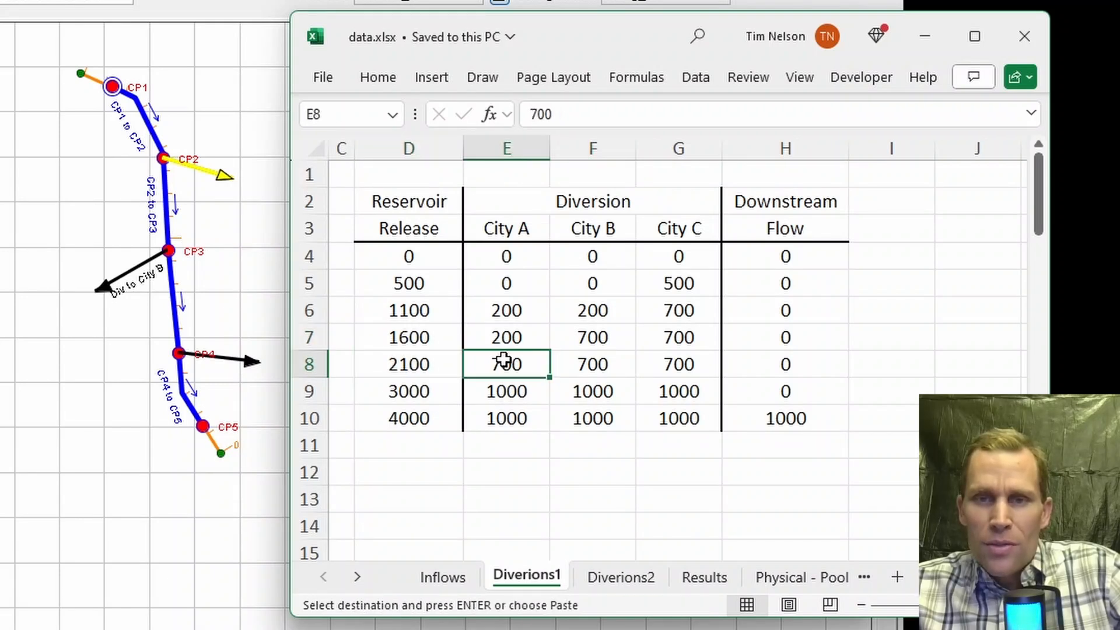
drag(402, 357, 675, 364)
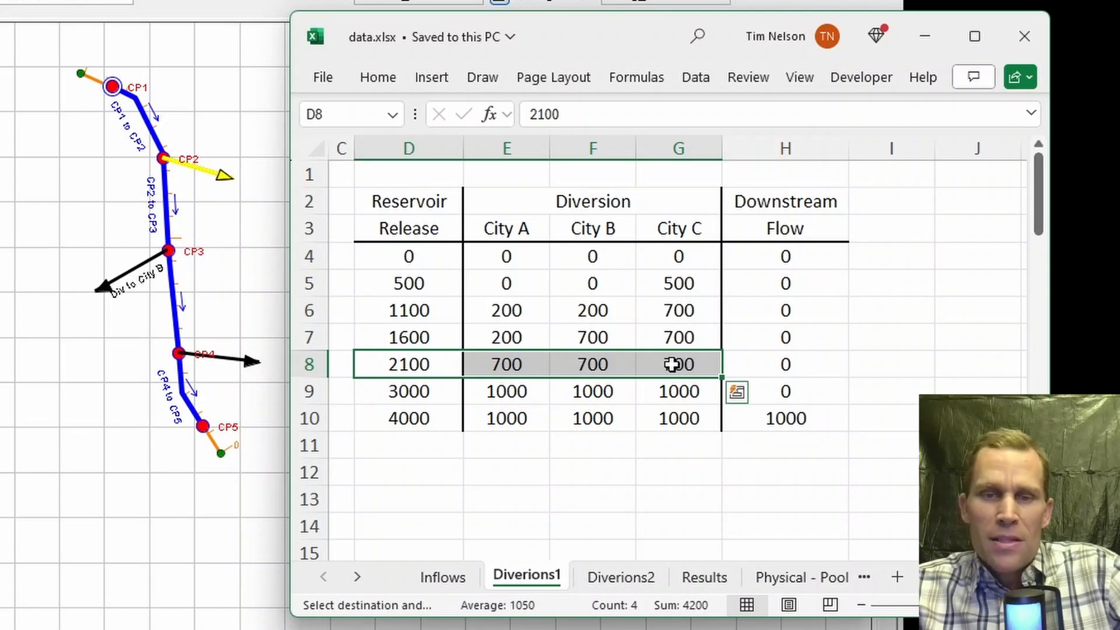
click(427, 362)
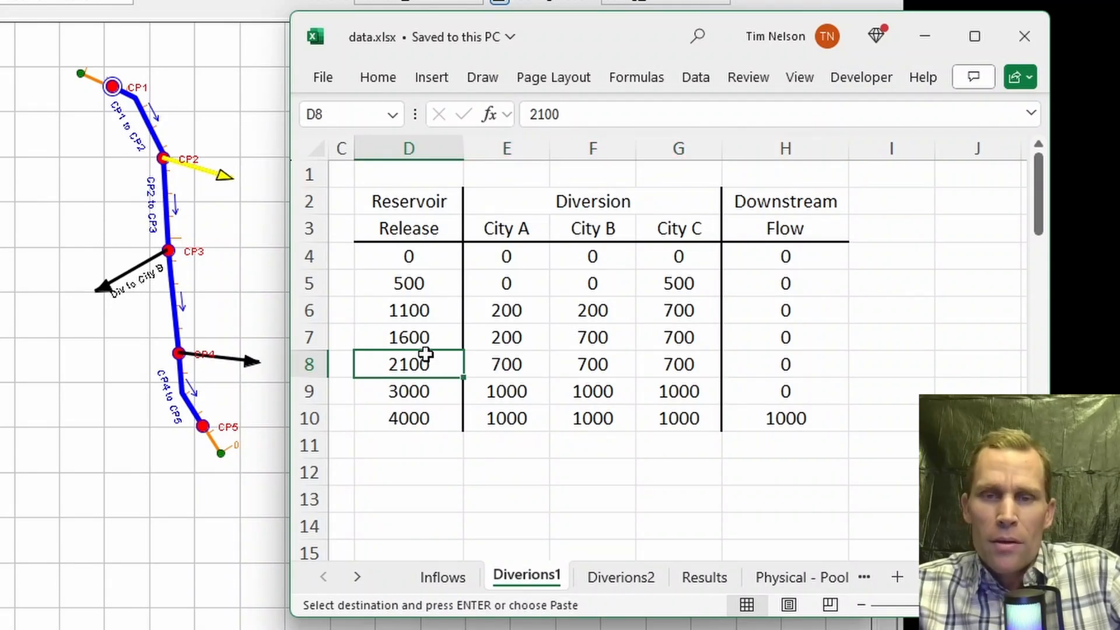
drag(426, 384, 659, 391)
click(615, 392)
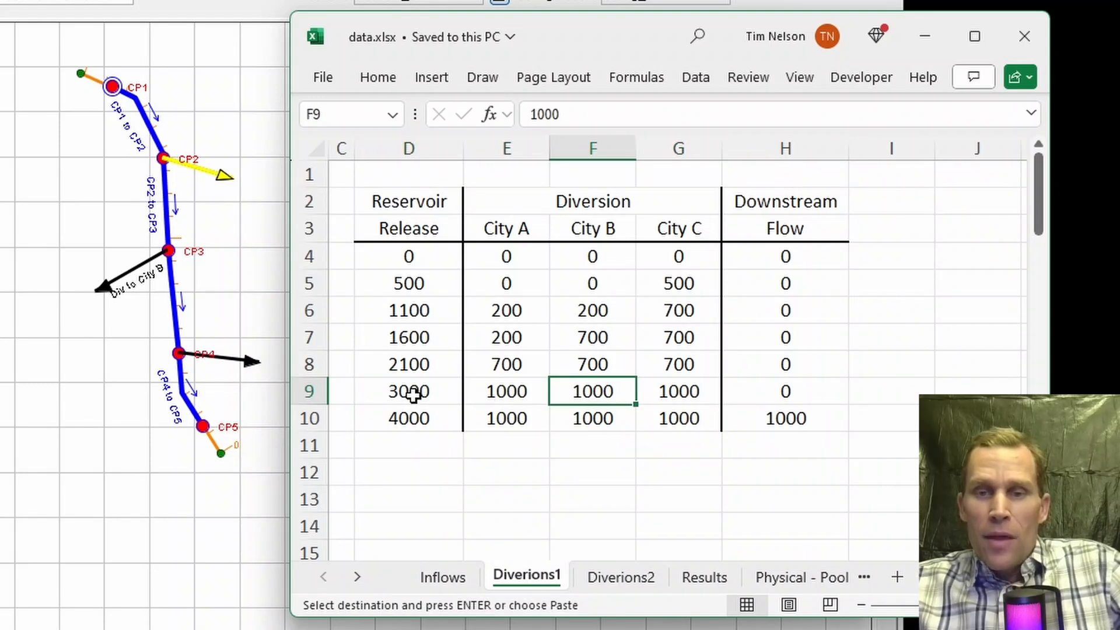
drag(480, 392, 663, 394)
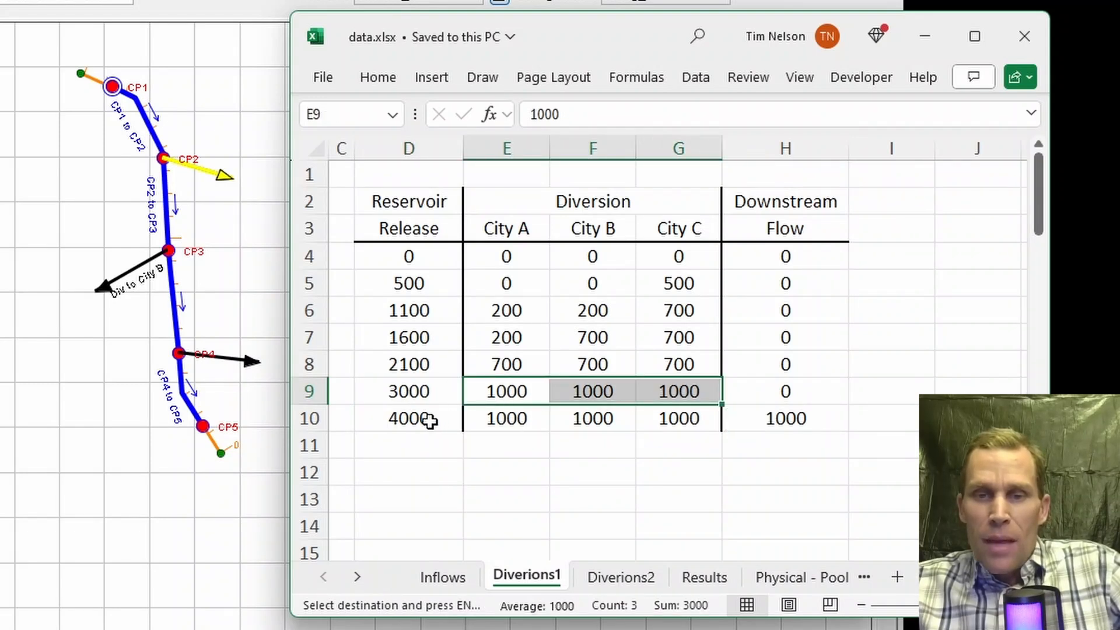
drag(430, 420, 700, 417)
click(800, 416)
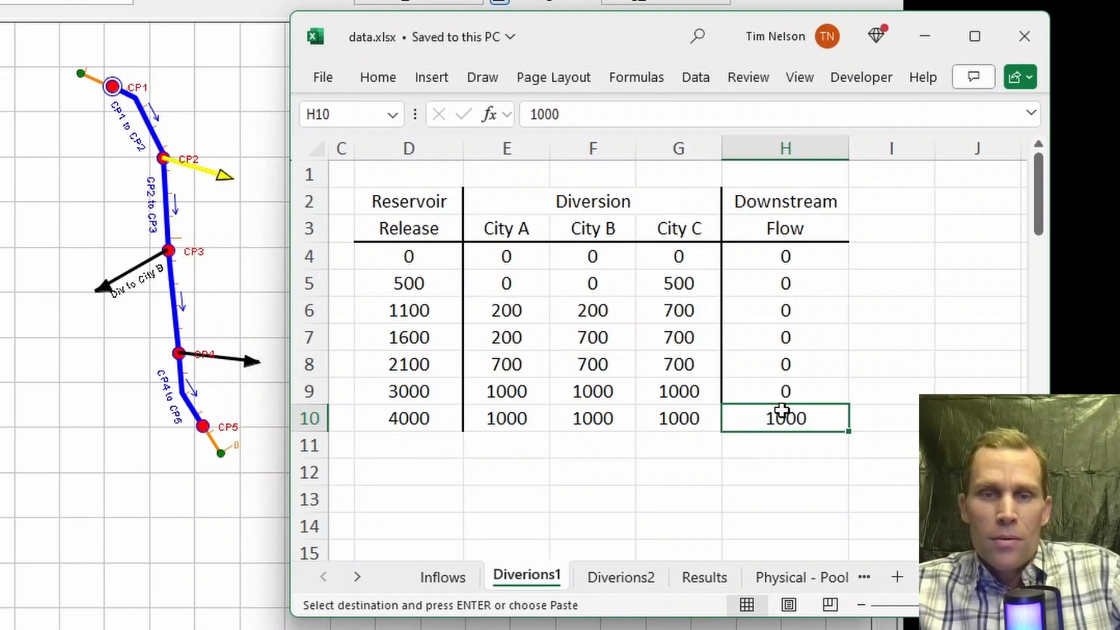
Step: Return to the diversion editor, reselect Div to City A and set its method to Function of Flow
double_click(206, 424)
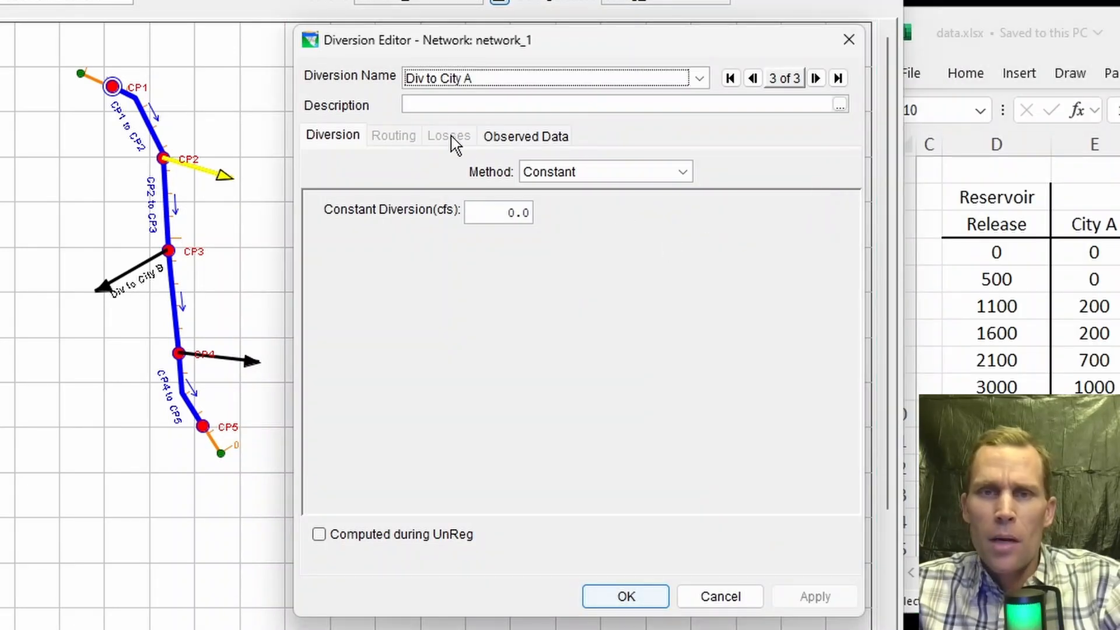
click(436, 81)
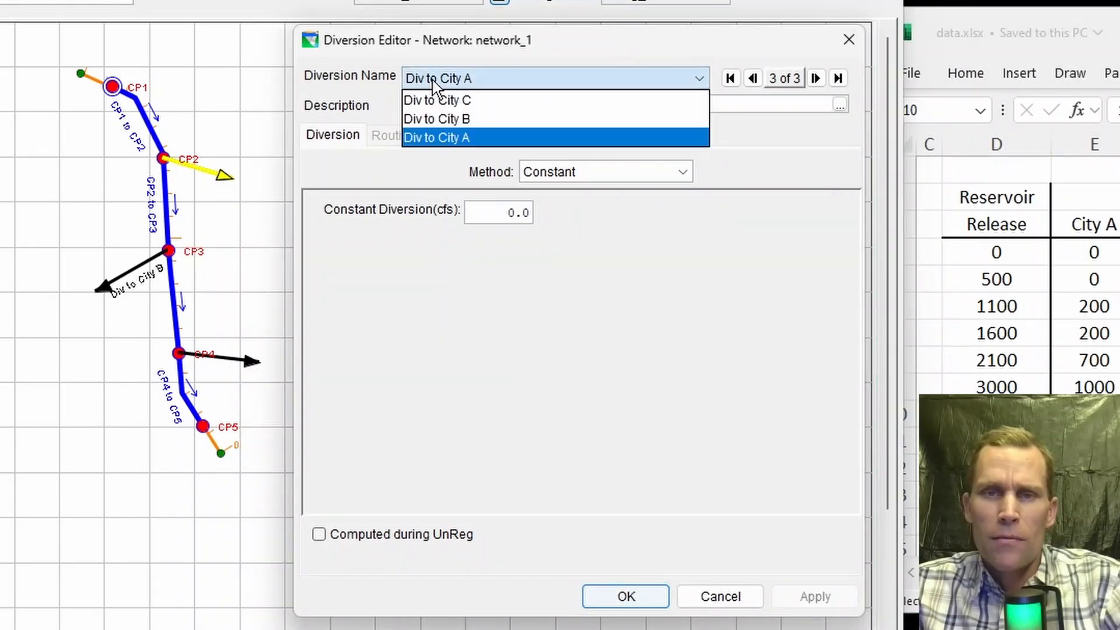
click(484, 138)
click(562, 173)
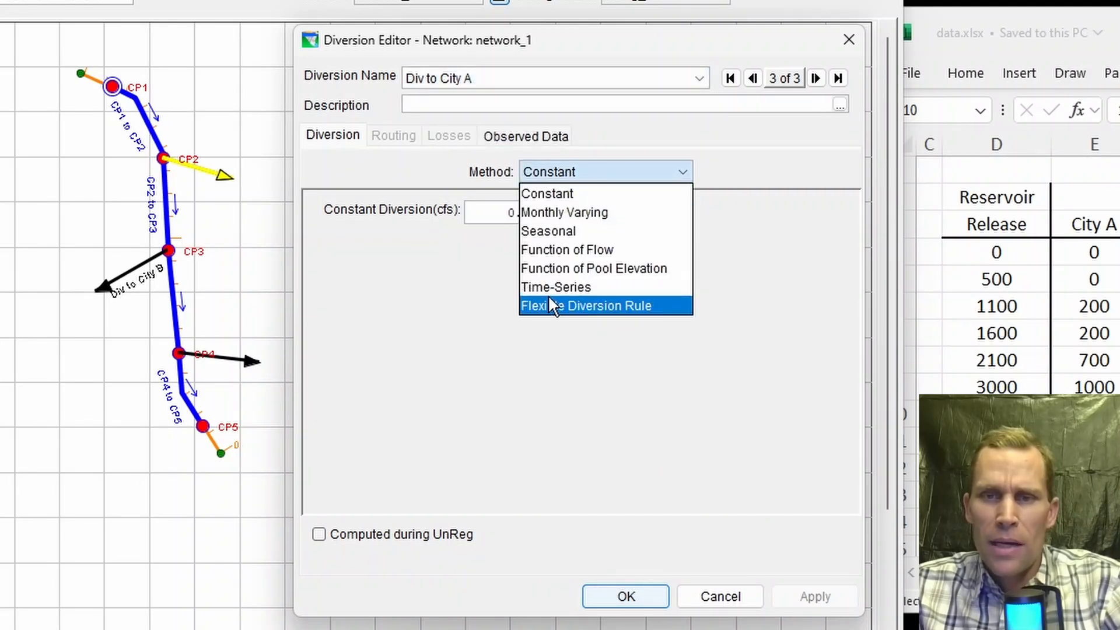
click(558, 255)
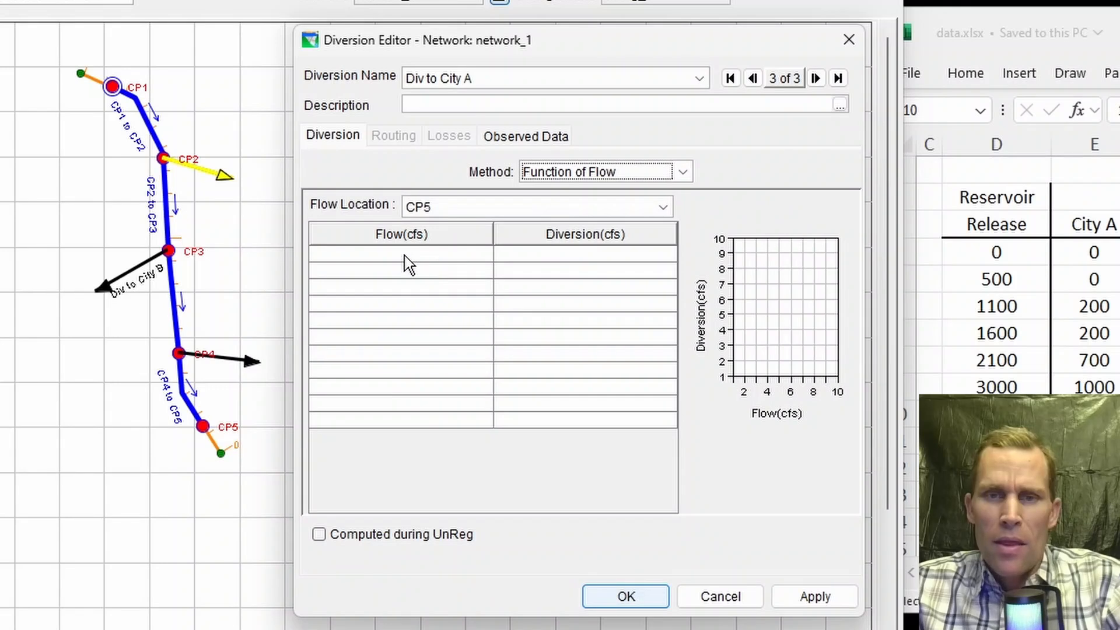
Step: Copy the Reservoir Release and City A values from rows 4 to 10 of the Diverions1 sheet
drag(407, 260, 528, 387)
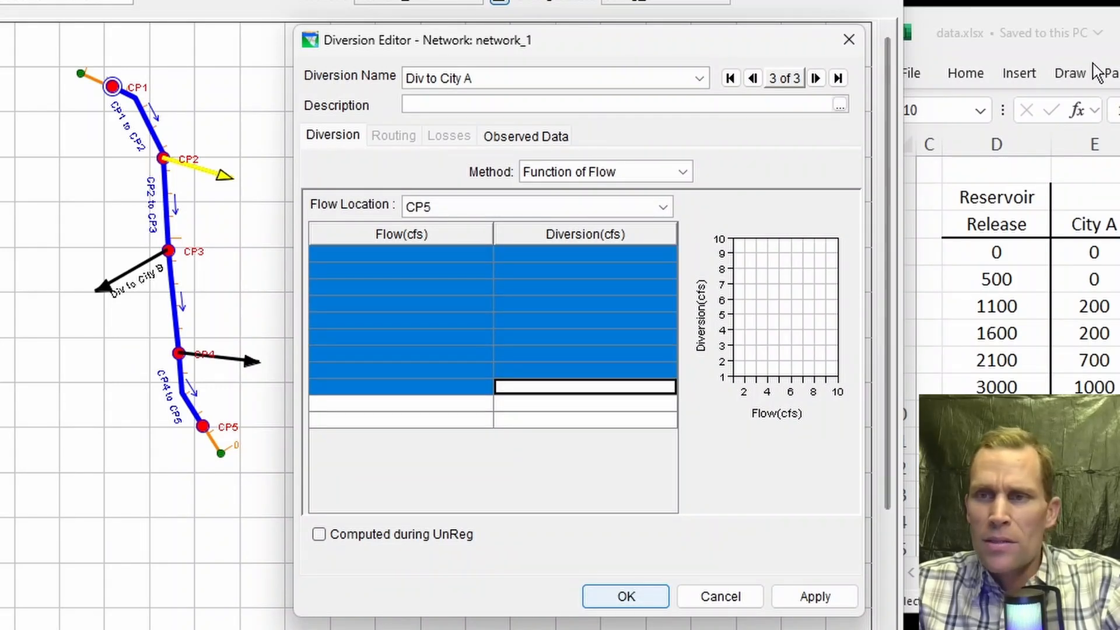
drag(1114, 27, 757, 4)
drag(611, 232, 712, 392)
click(612, 285)
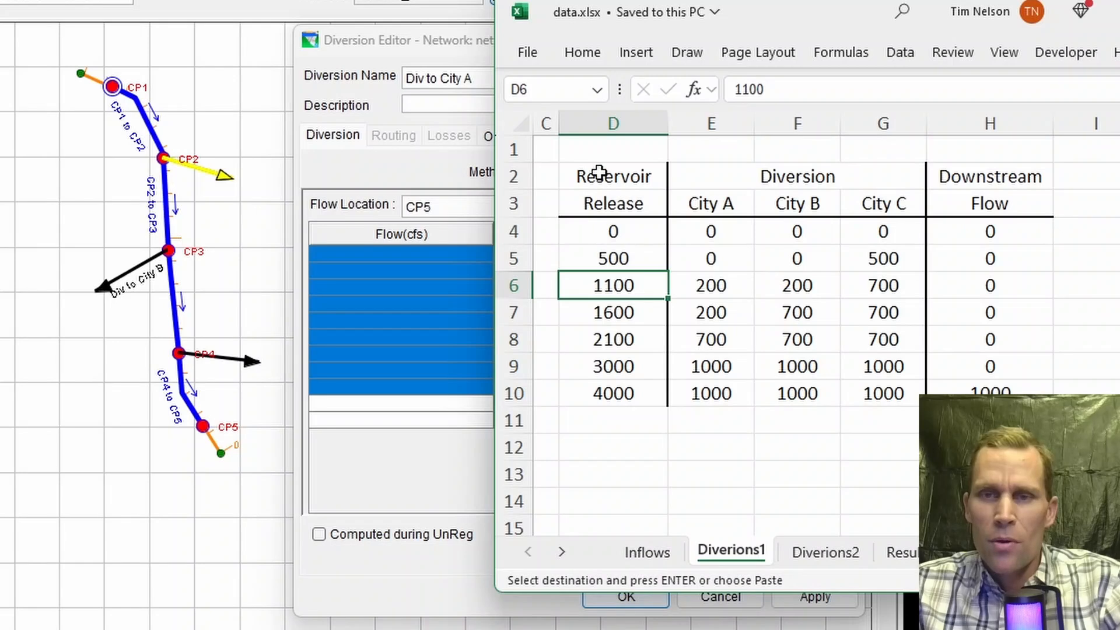
drag(599, 175, 595, 400)
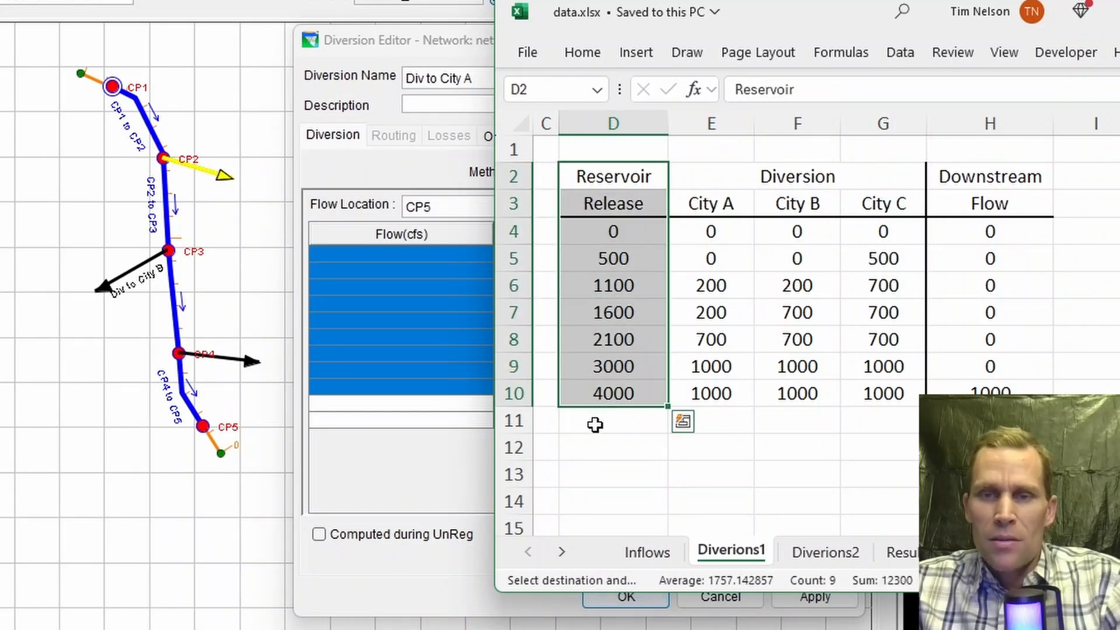
click(594, 421)
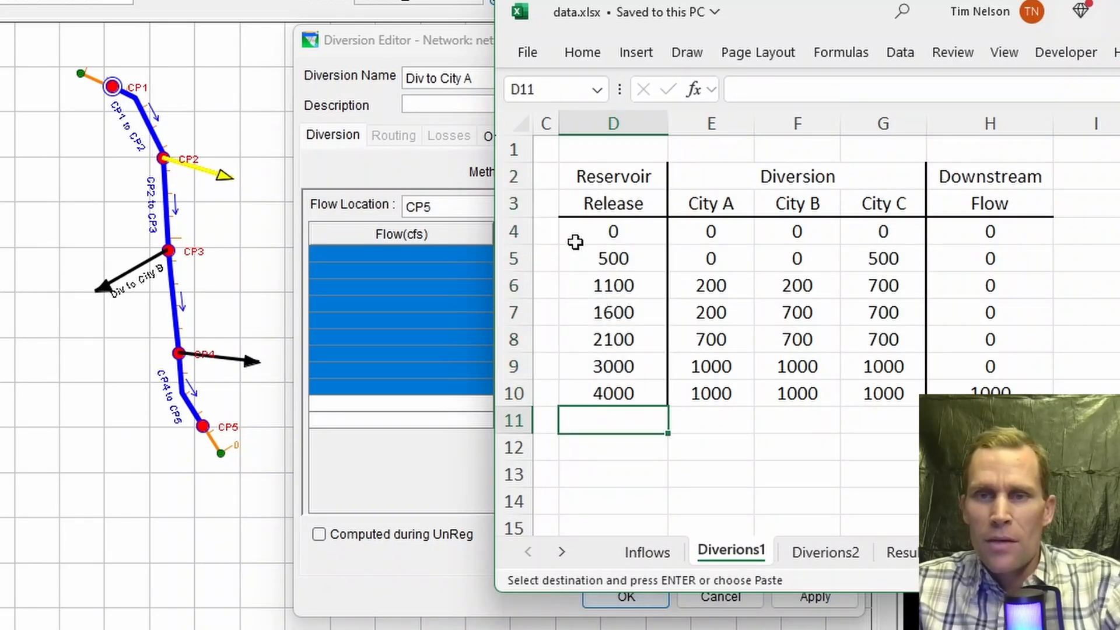
drag(707, 228, 712, 392)
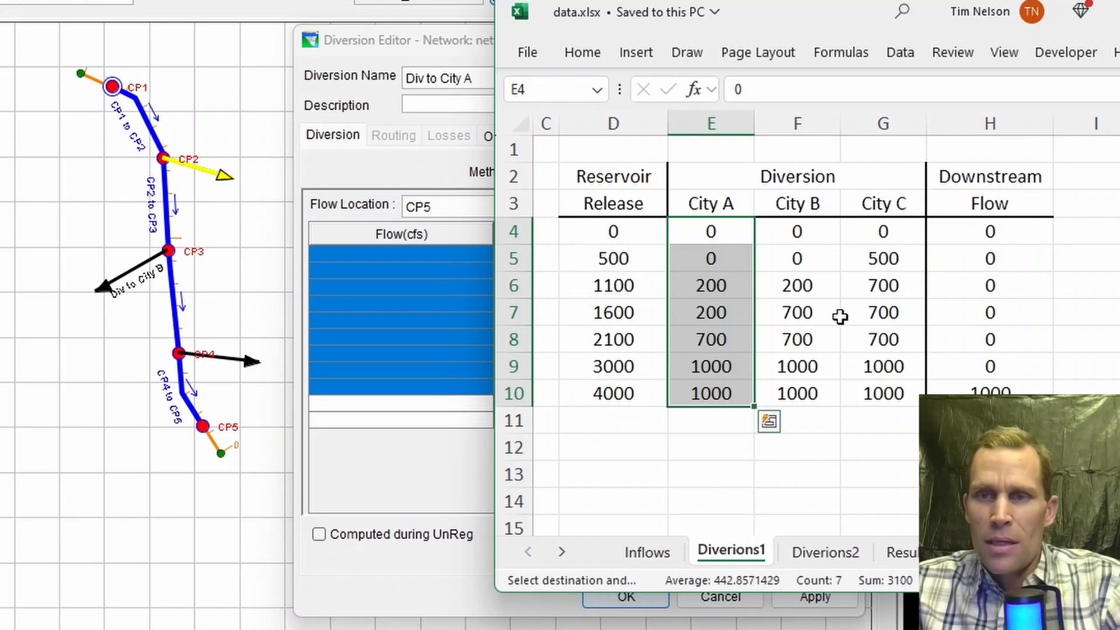
drag(626, 231, 709, 392)
key(ctrl+c)
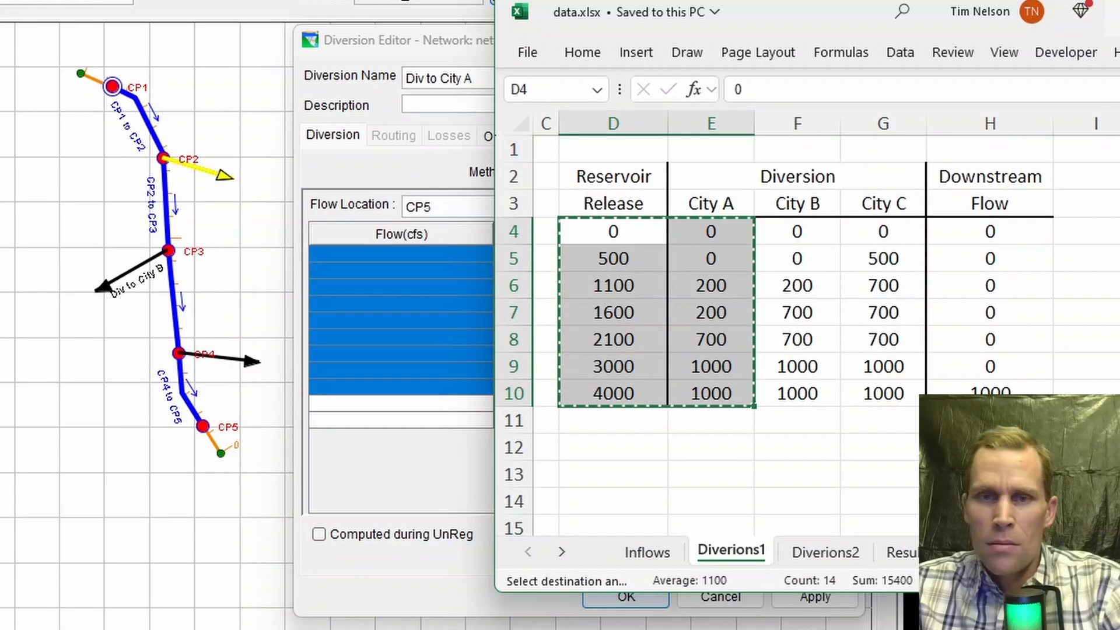
Step: Paste the copied release and City A values into Div to City A's flow-diversion table and apply
click(1117, 12)
click(449, 251)
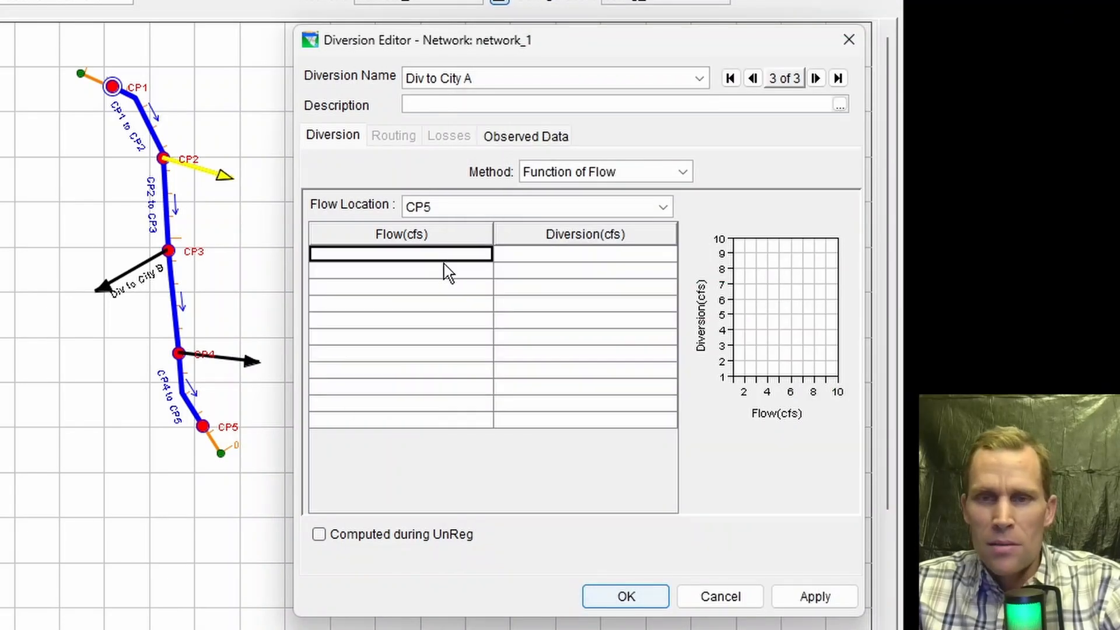
key(ctrl+v)
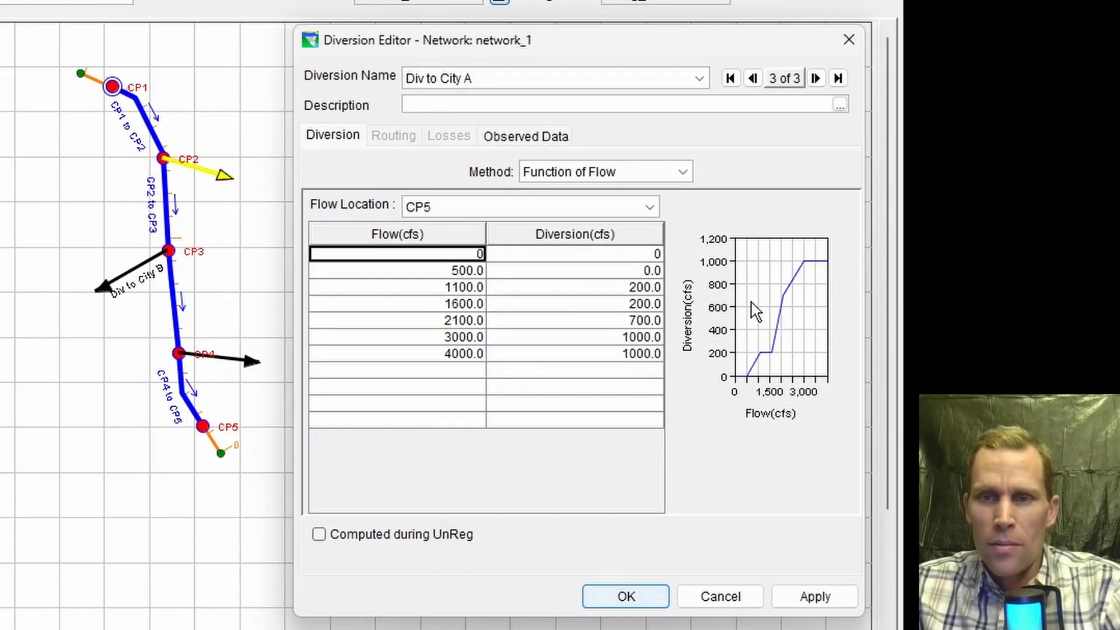
mouse_move(791, 301)
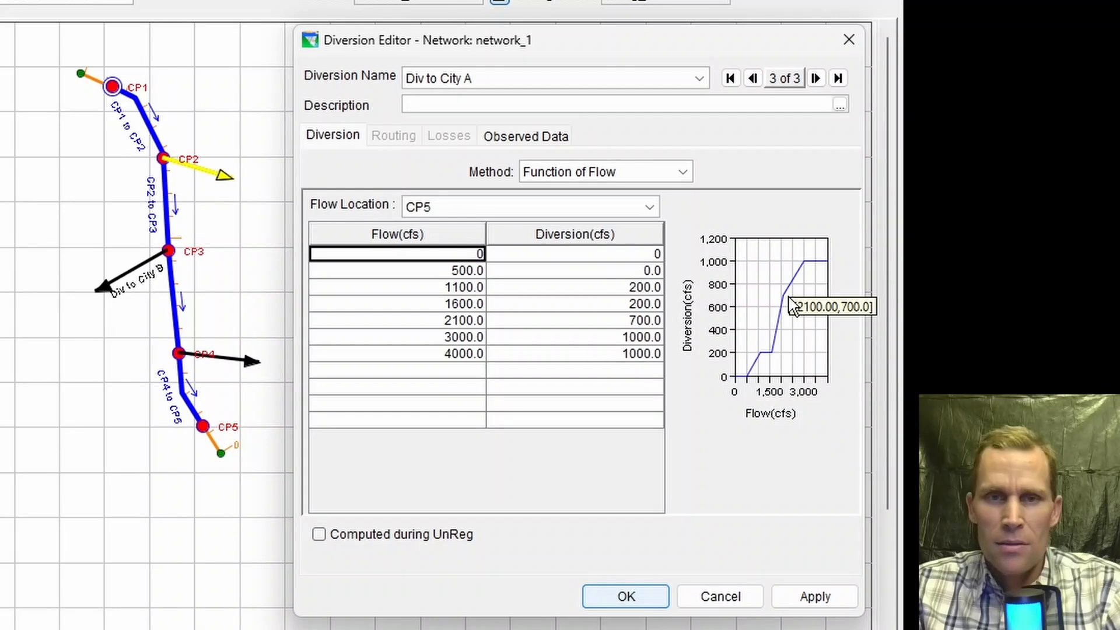
click(799, 600)
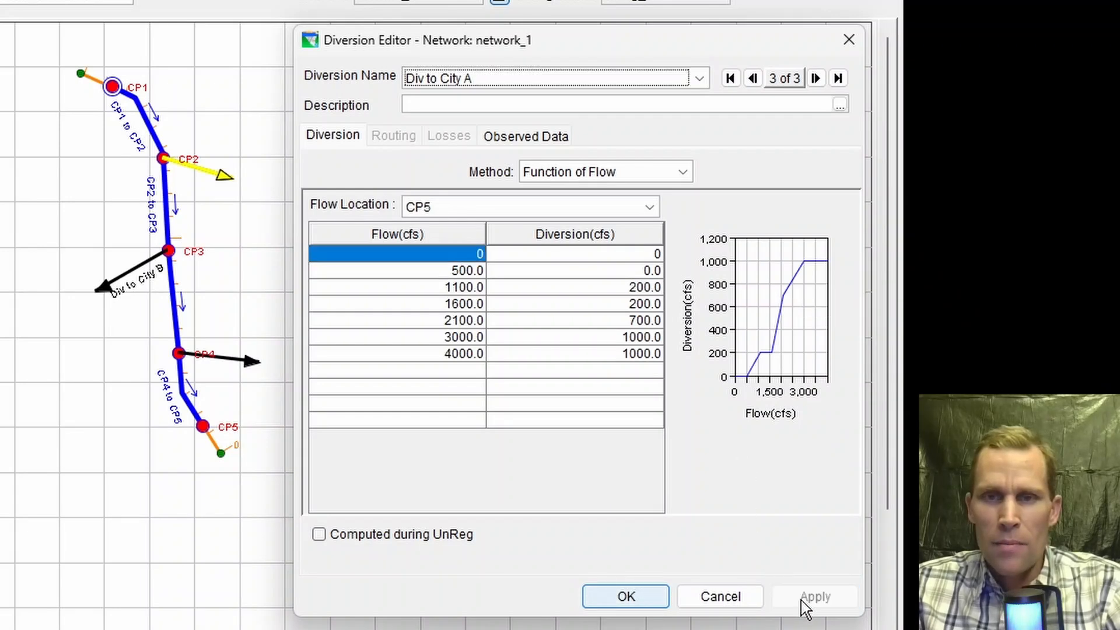
Step: Set Div to City B's method to Function of Flow, fill its table with release versus City B diversions, and apply
click(545, 80)
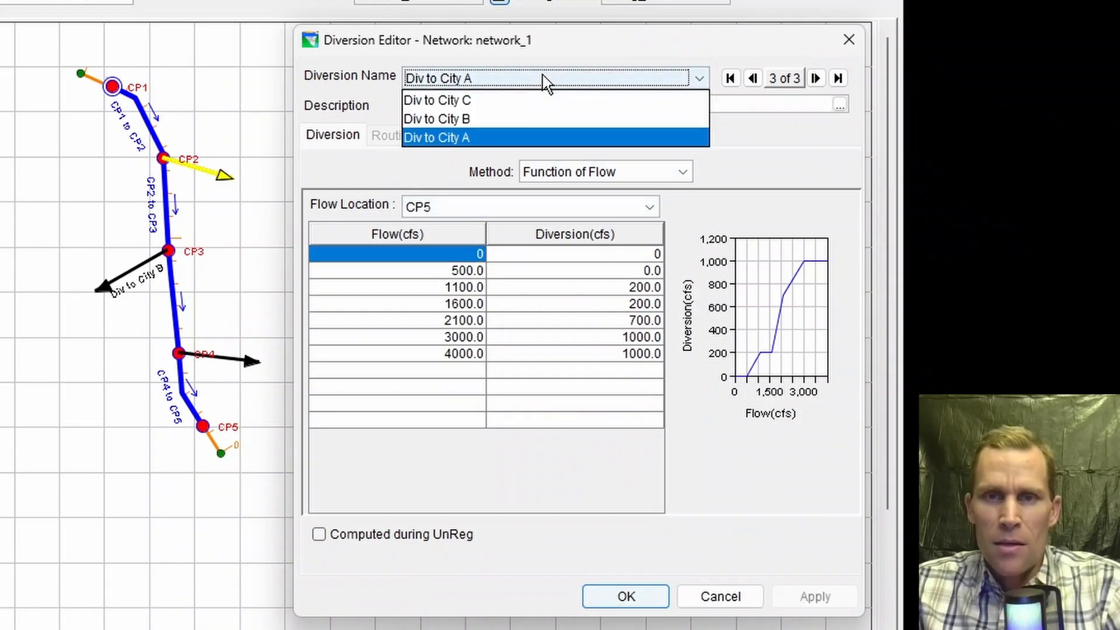
click(468, 119)
click(545, 172)
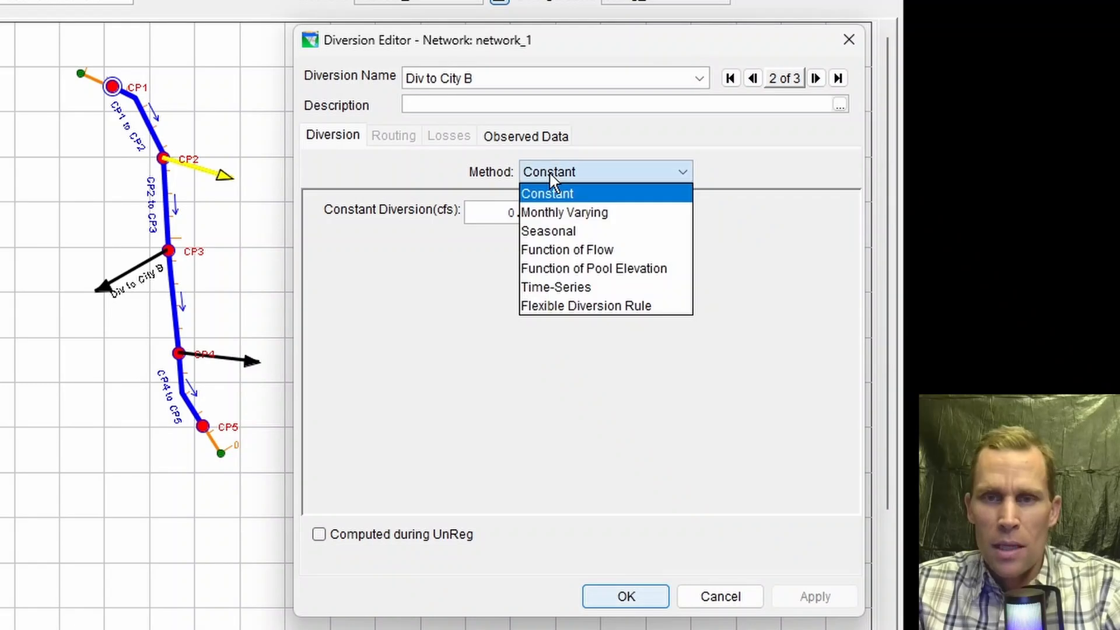
click(569, 251)
click(390, 255)
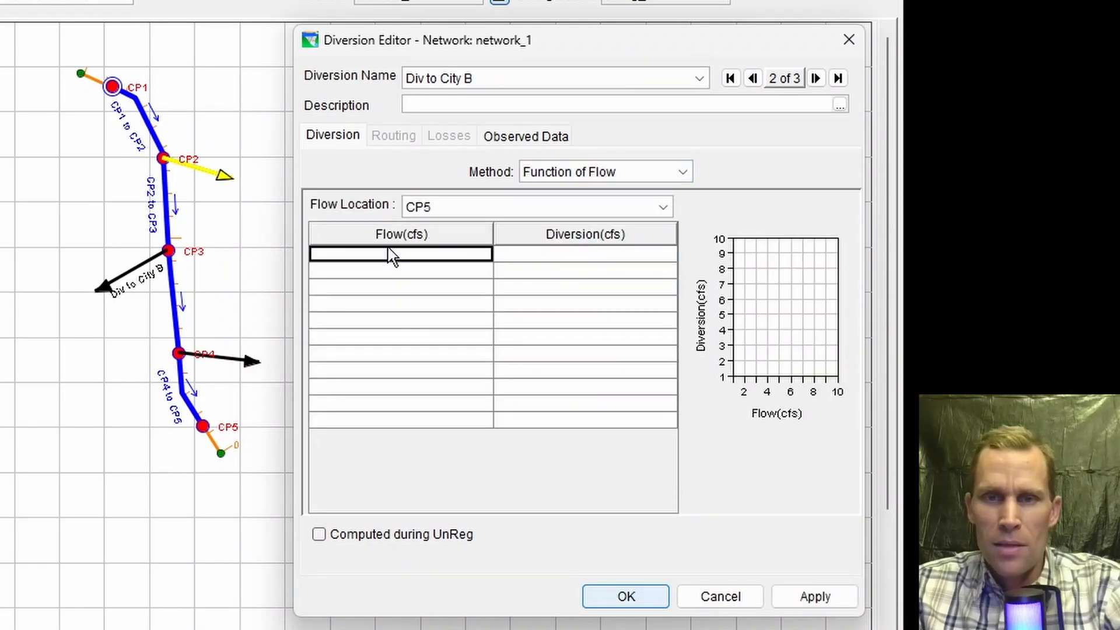
click(815, 596)
Step: Set Div to City C to Function of Flow, paste release versus City C diversions, apply and close the editor
click(507, 82)
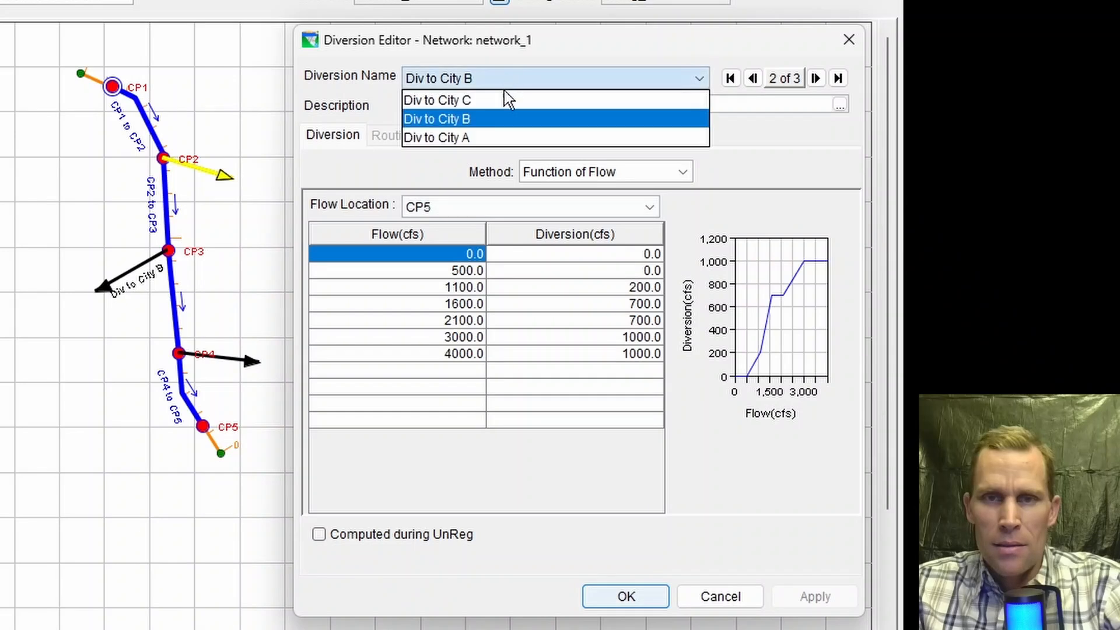
click(485, 101)
click(540, 171)
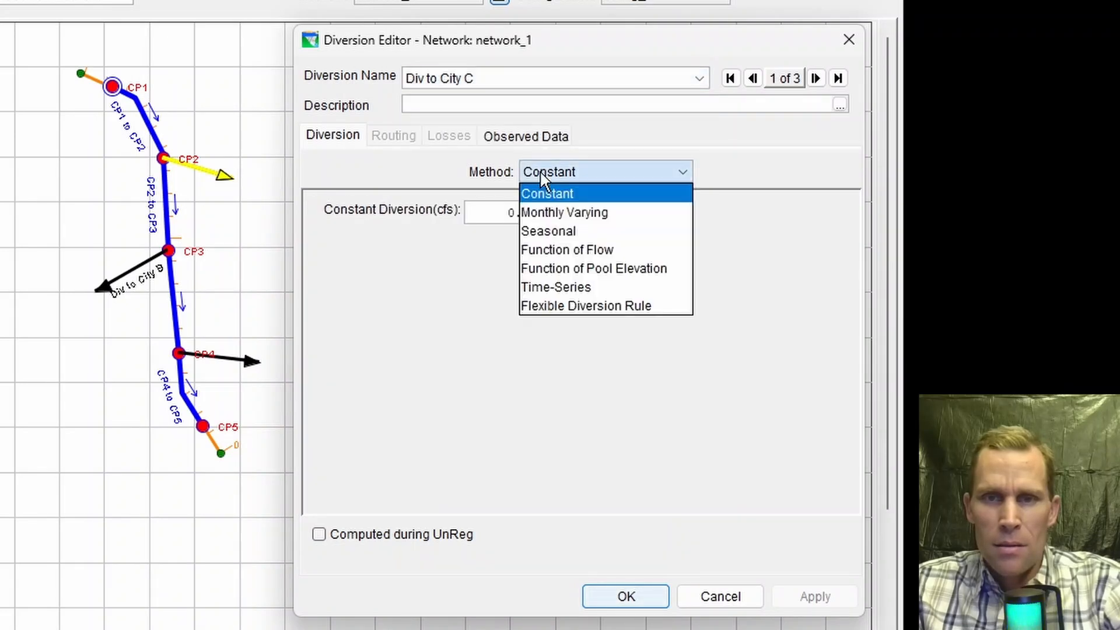
click(569, 250)
click(368, 256)
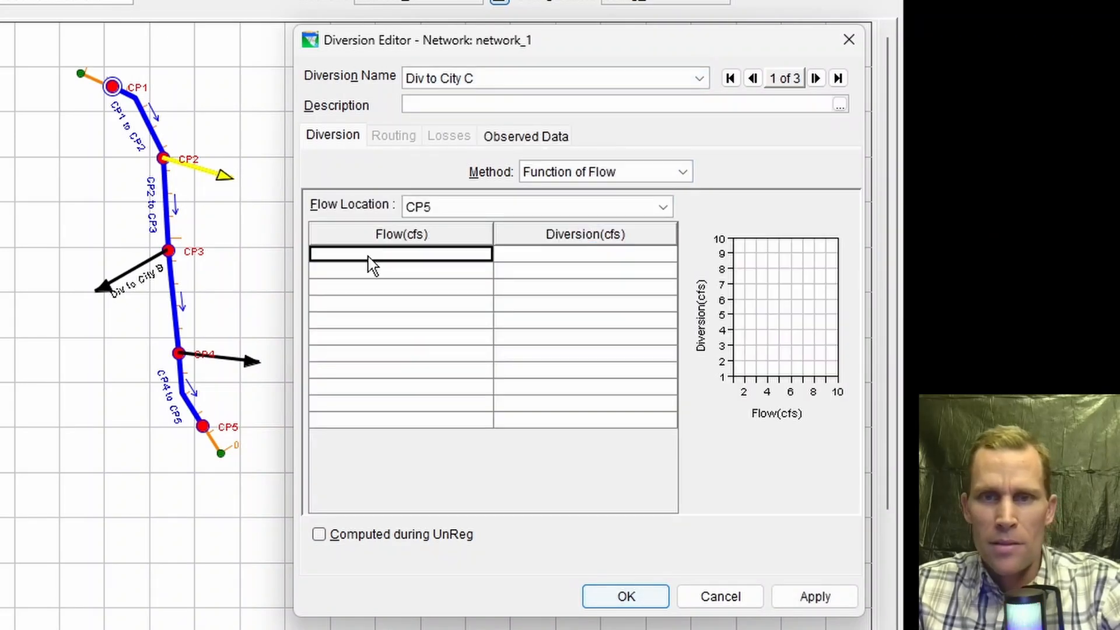
key(ctrl+v)
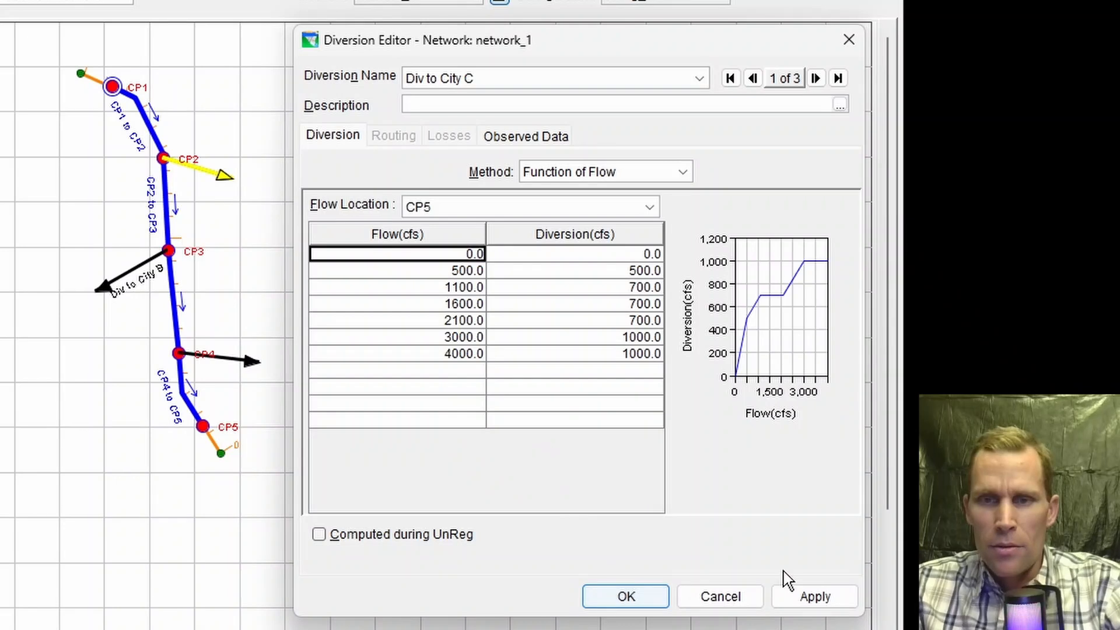
click(814, 596)
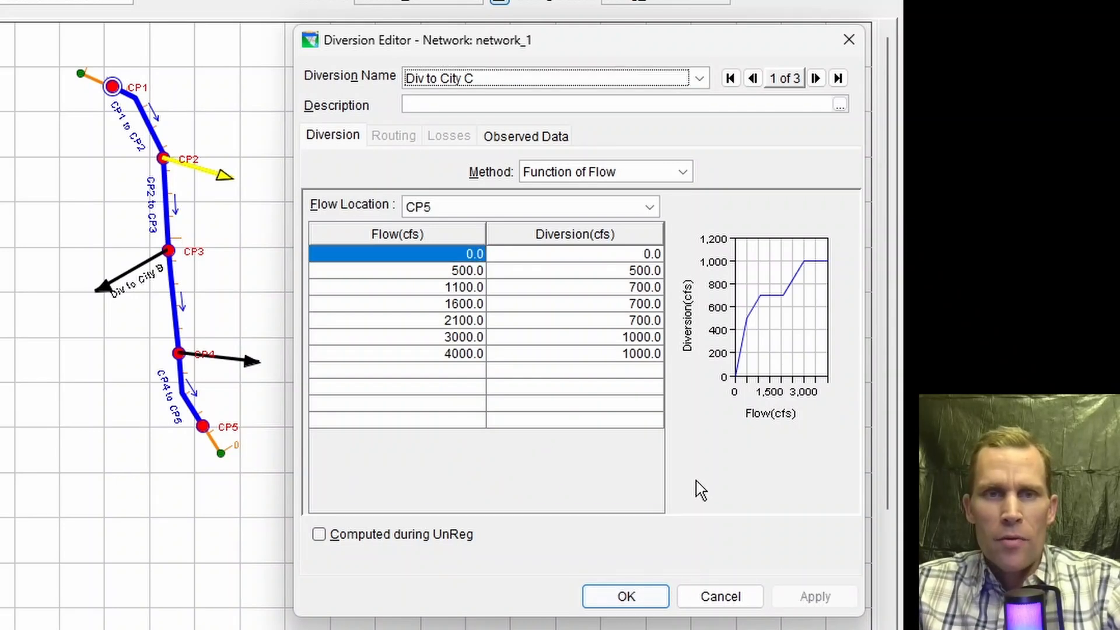
click(626, 598)
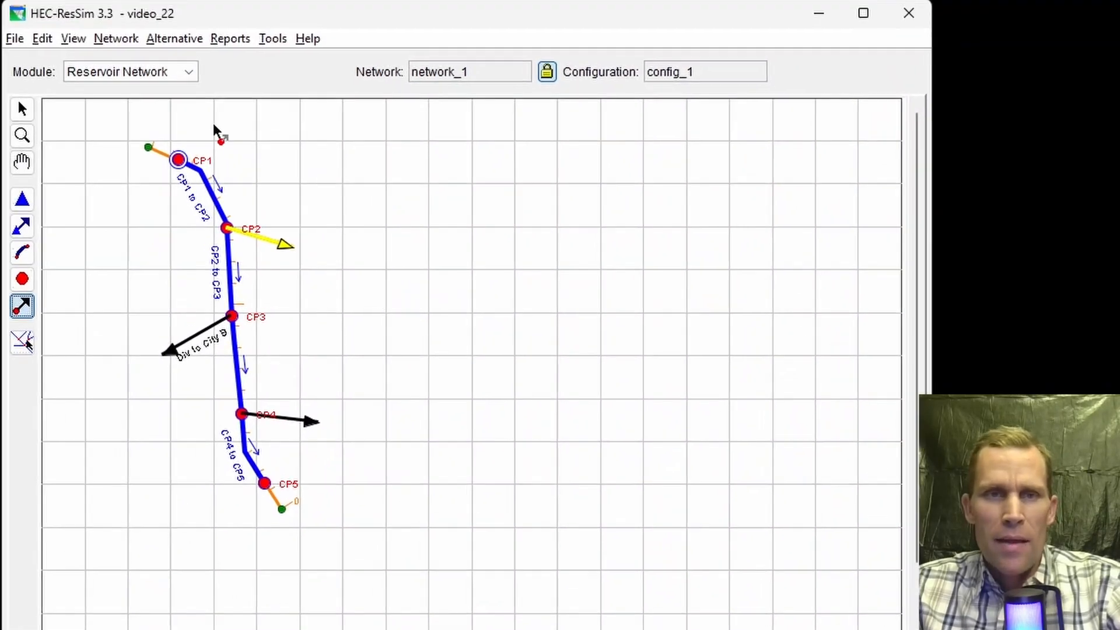
Step: Open the alternative editor and create a new alternative named alt_1 on network_1
click(177, 45)
click(192, 67)
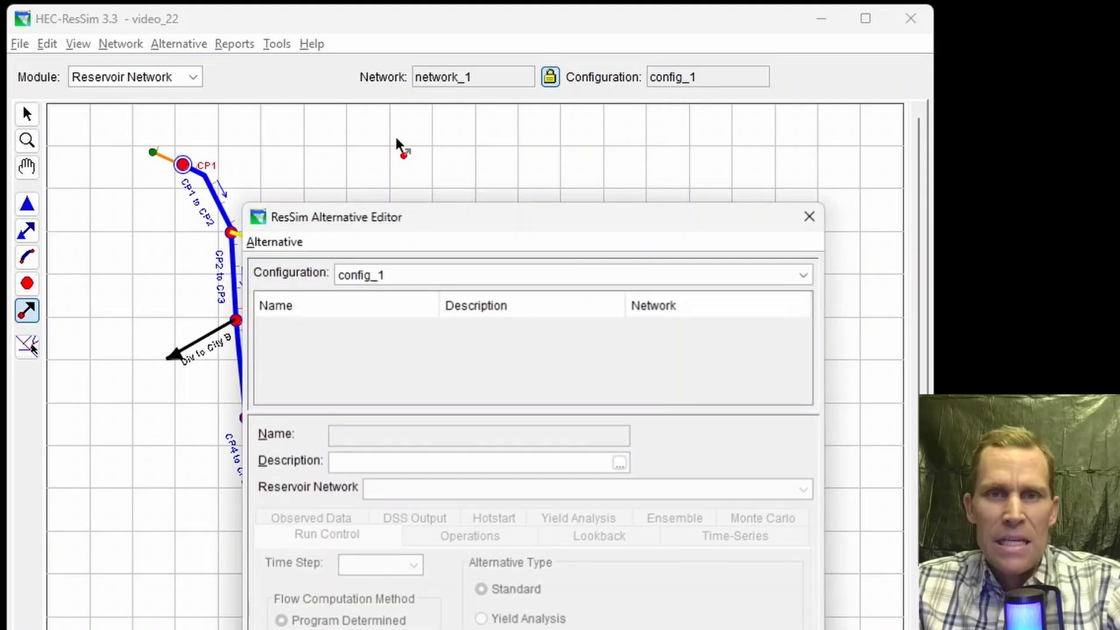
drag(434, 222, 556, 46)
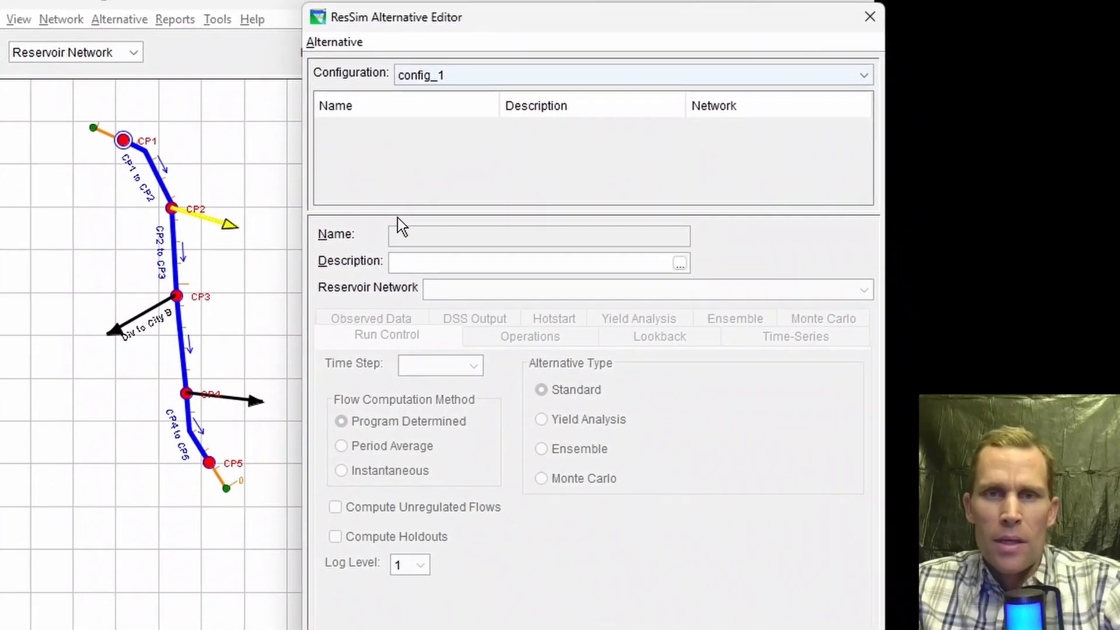
click(403, 70)
click(352, 66)
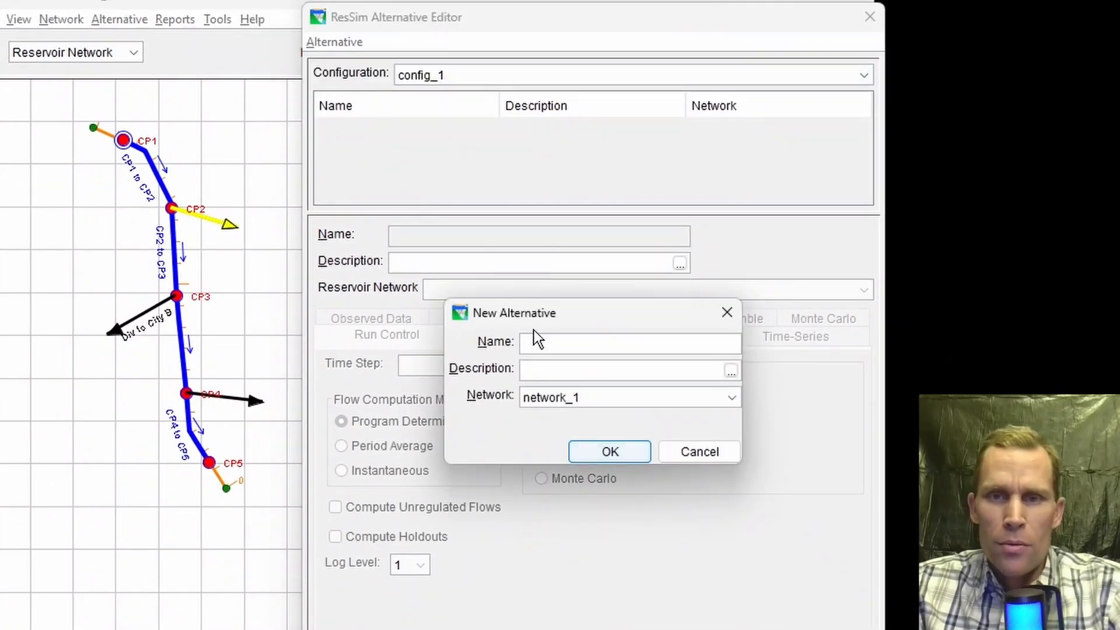
text(alt)
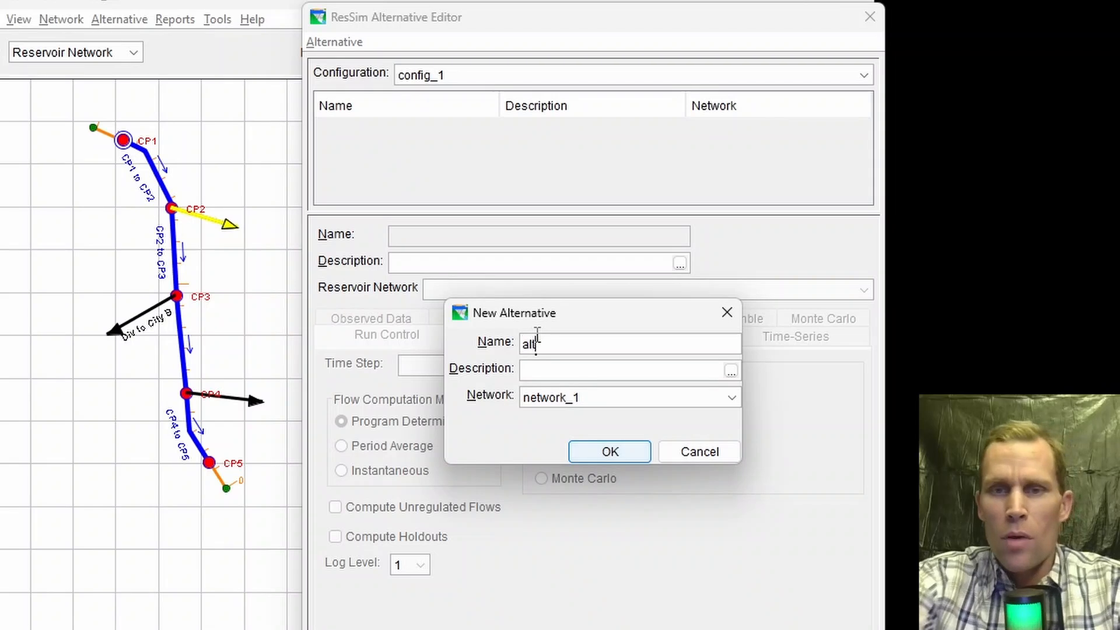
text(_1)
click(627, 453)
Step: Set the alternative's run control time step to 1 Hour
click(442, 363)
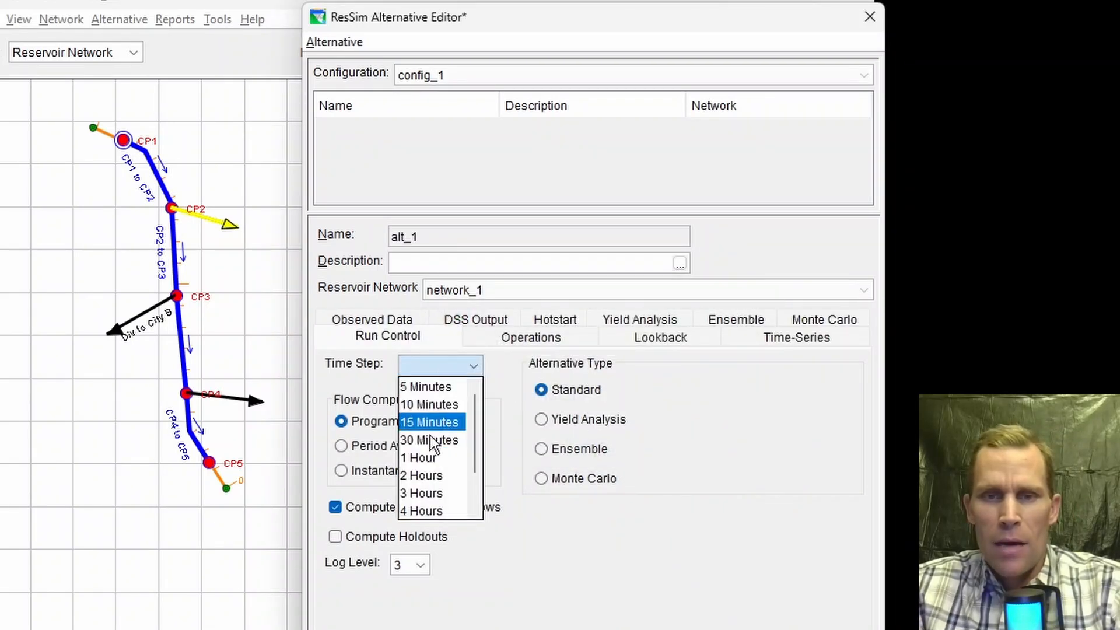
click(421, 455)
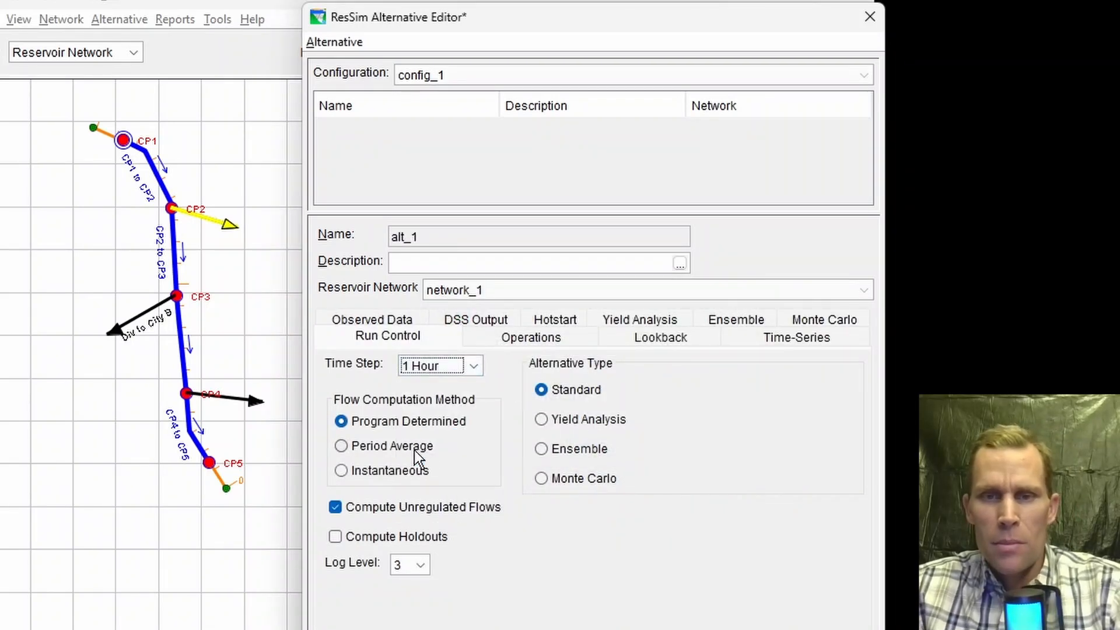
click(509, 345)
Step: Set the lookback diversion default values for Div to City C, B and A to 0
click(668, 344)
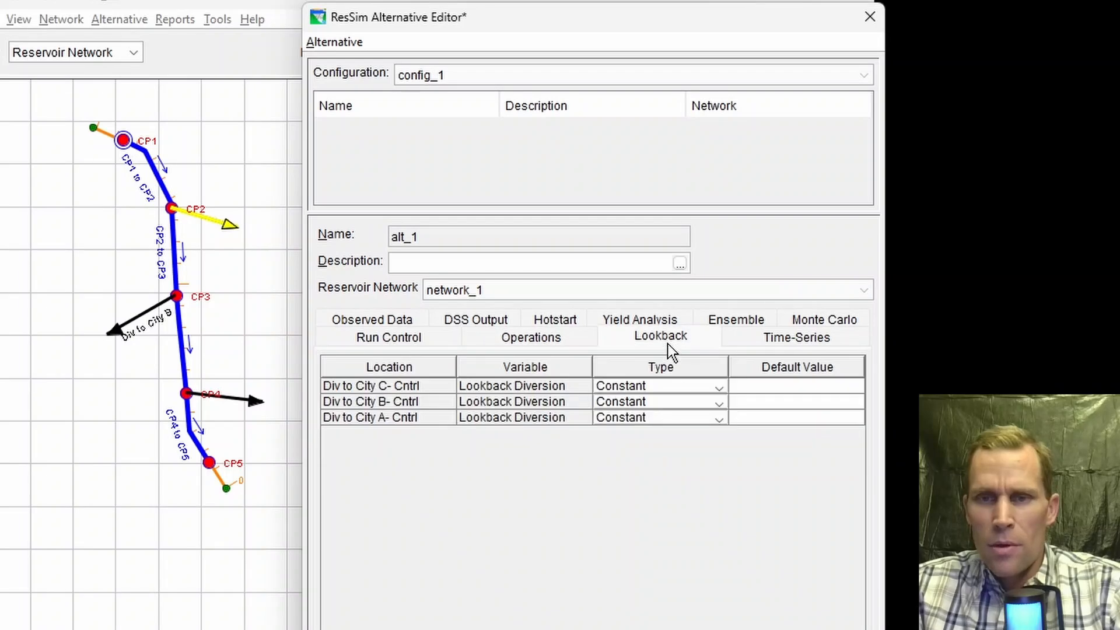
click(743, 391)
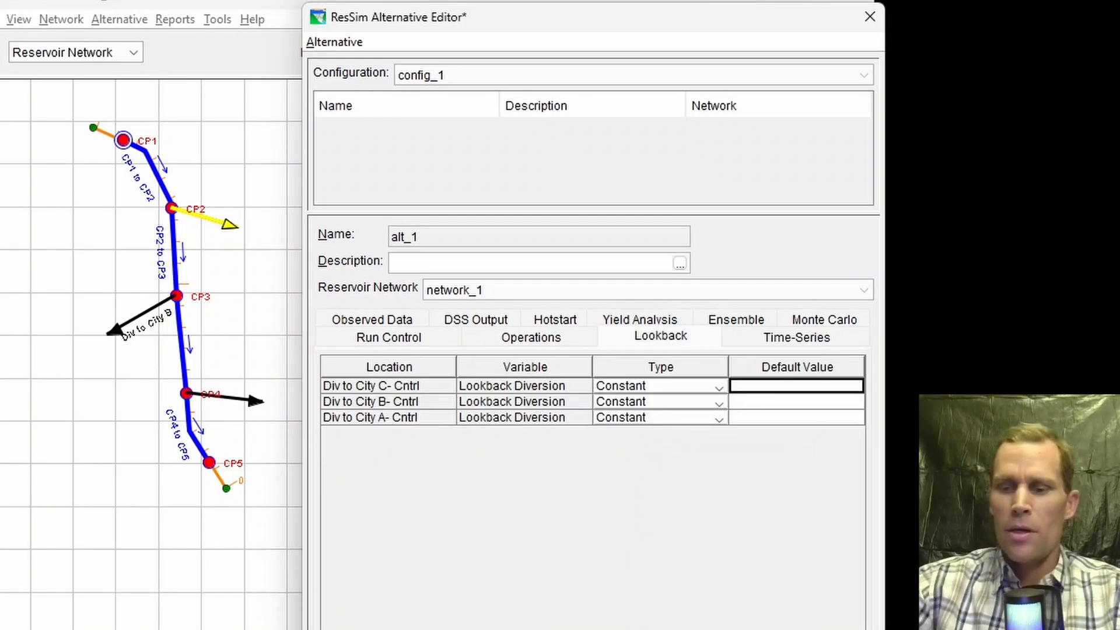
text(0)
key(Down)
text(0)
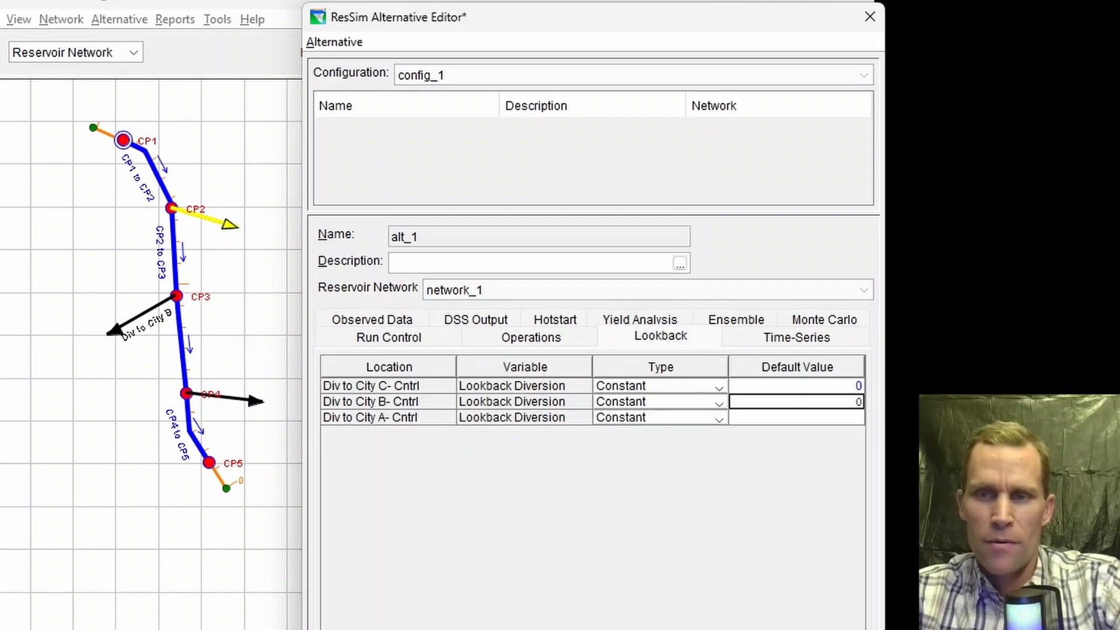
key(Down)
text(0)
key(Up)
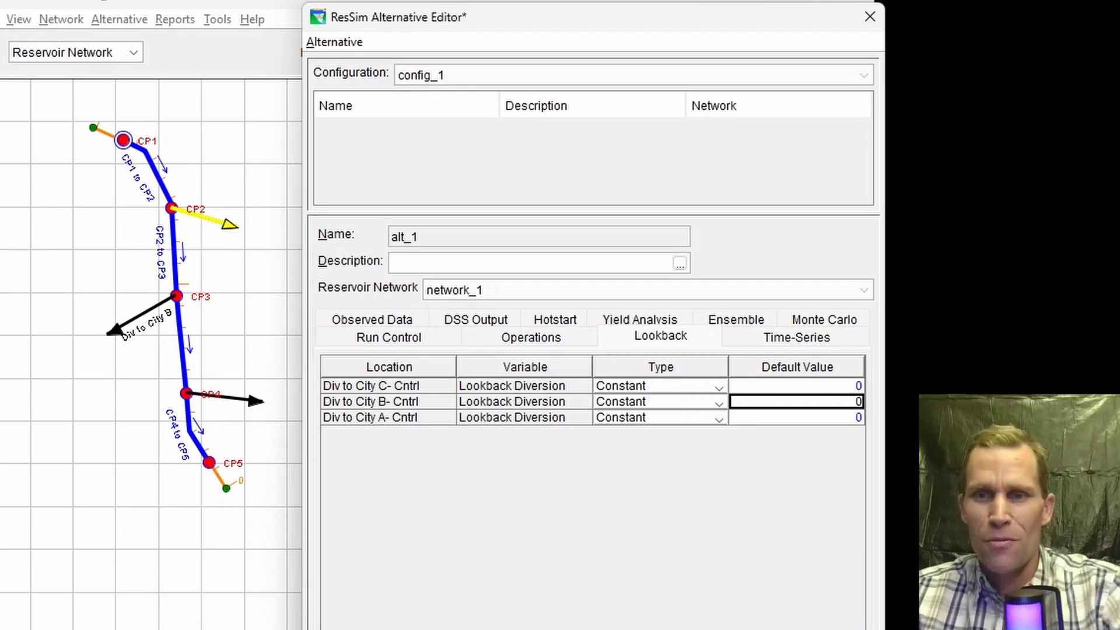
Step: Link the inflow at CP1 time series to the PROJECT LOCATION FLOW record in timeseries_data.dss
click(775, 341)
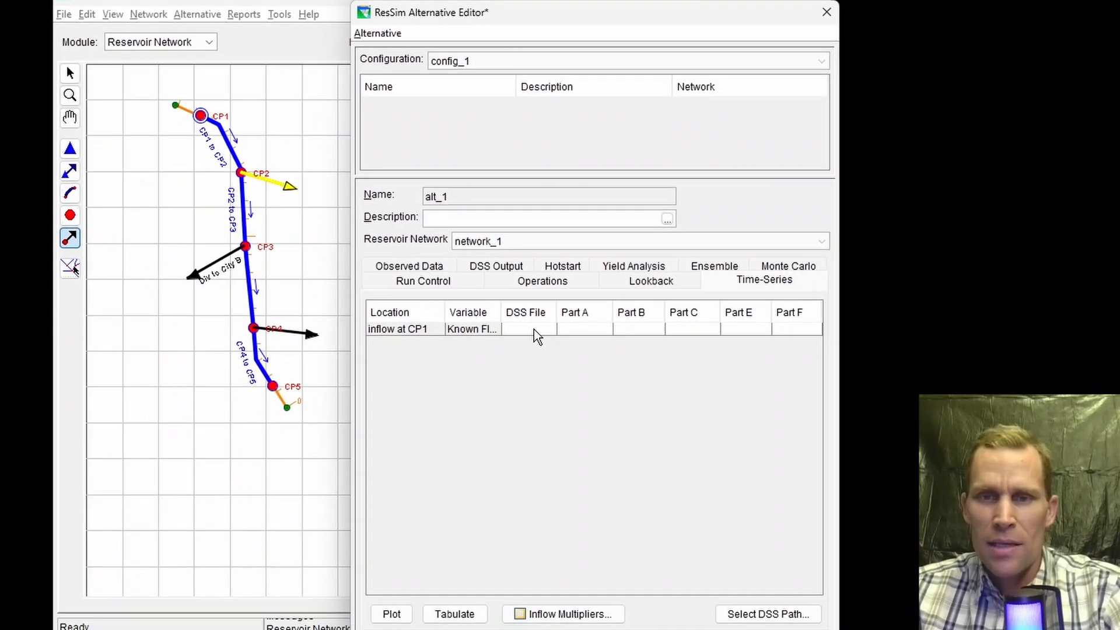
click(496, 397)
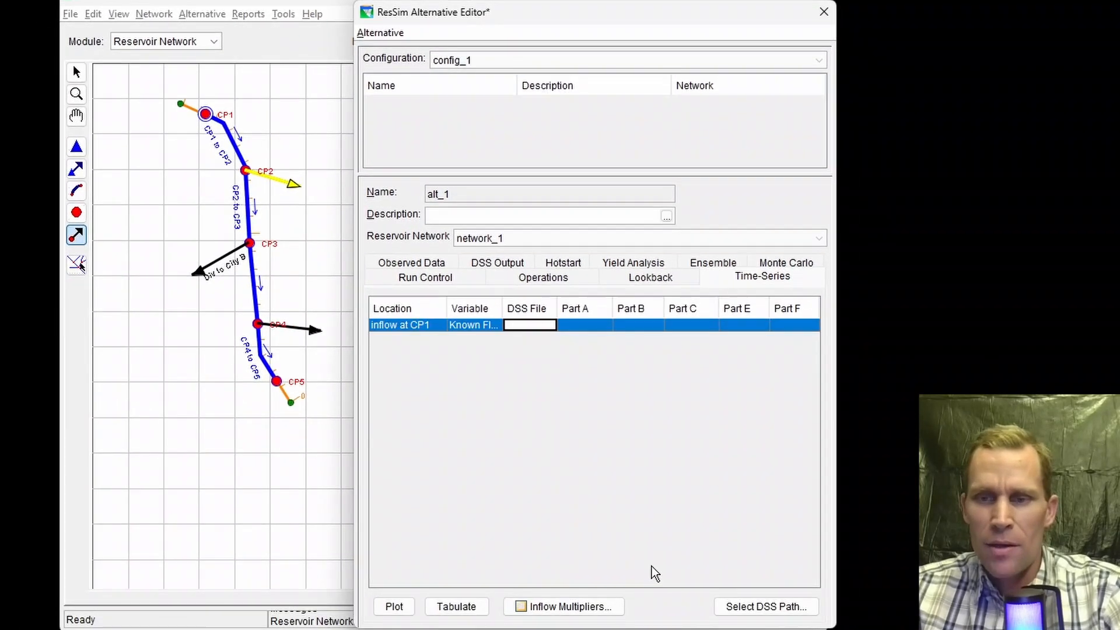
click(752, 608)
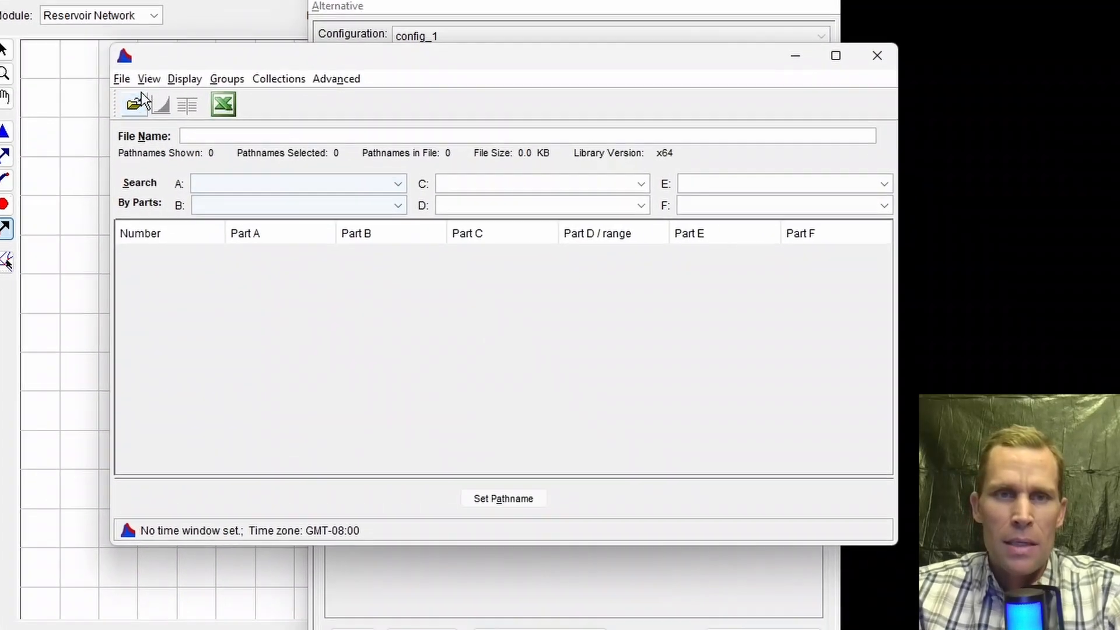
click(137, 103)
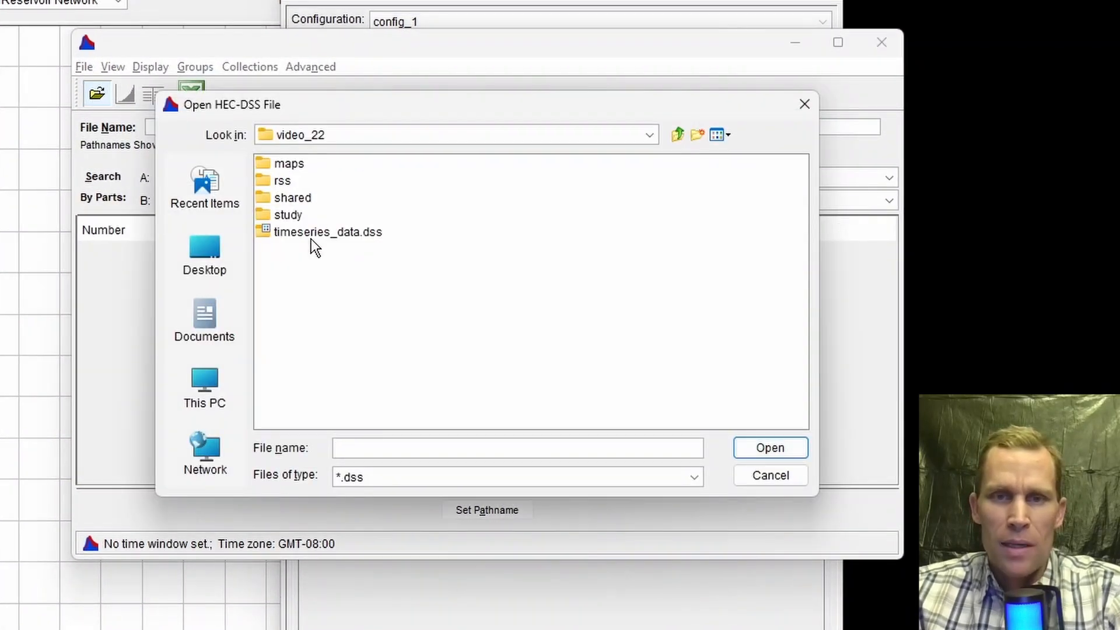
click(303, 232)
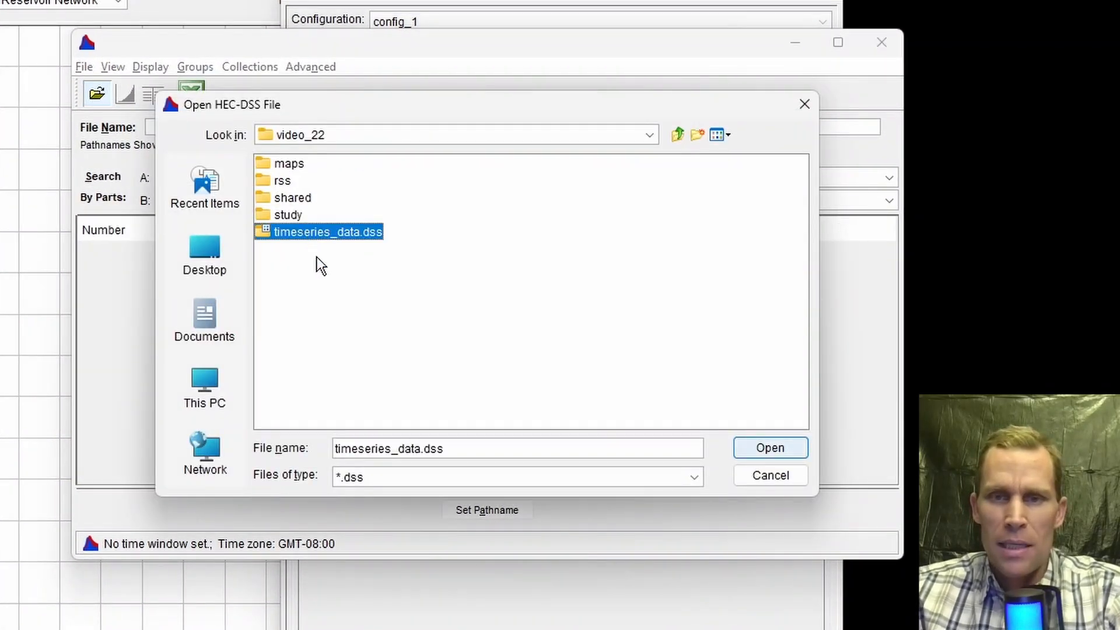
click(750, 453)
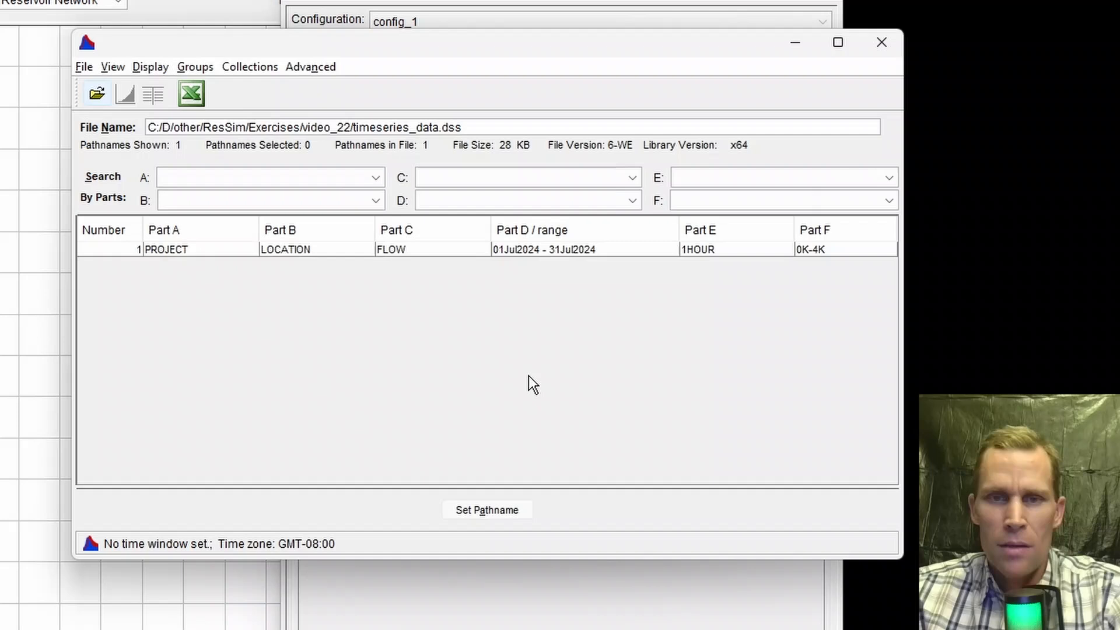
click(305, 250)
drag(635, 51, 319, 55)
click(198, 515)
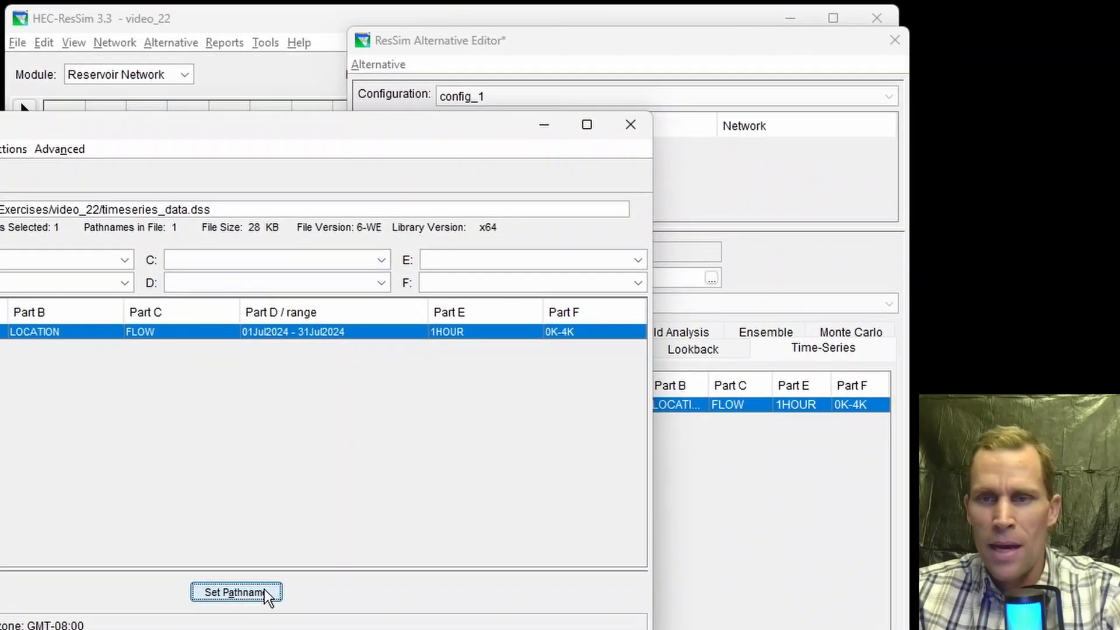
click(638, 132)
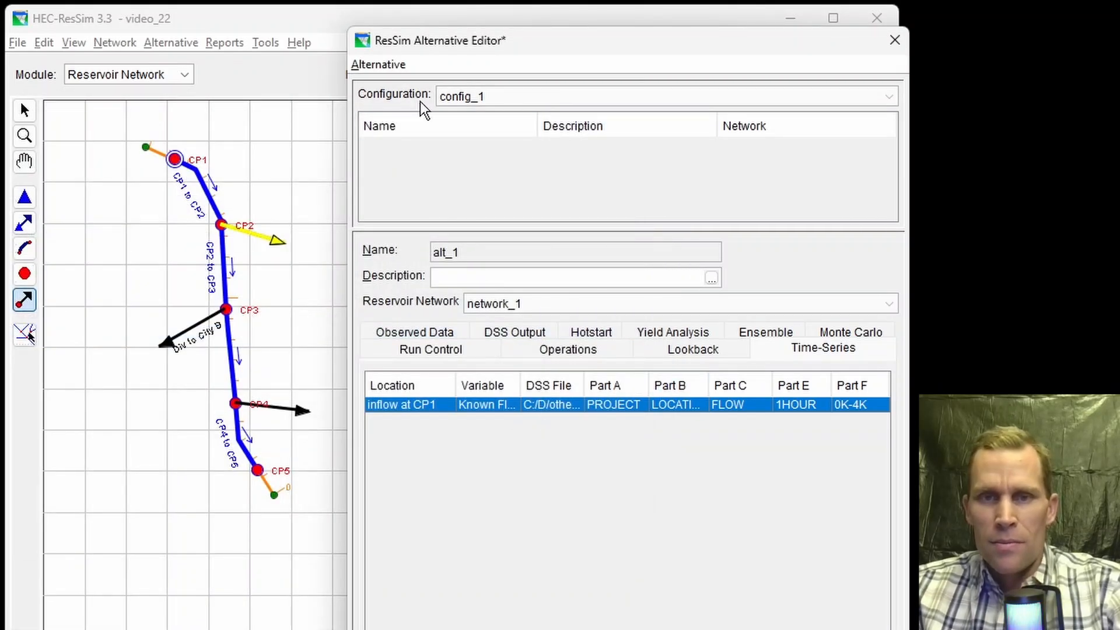
Step: Save the alternative, close the alternative editor, and save the network
click(368, 67)
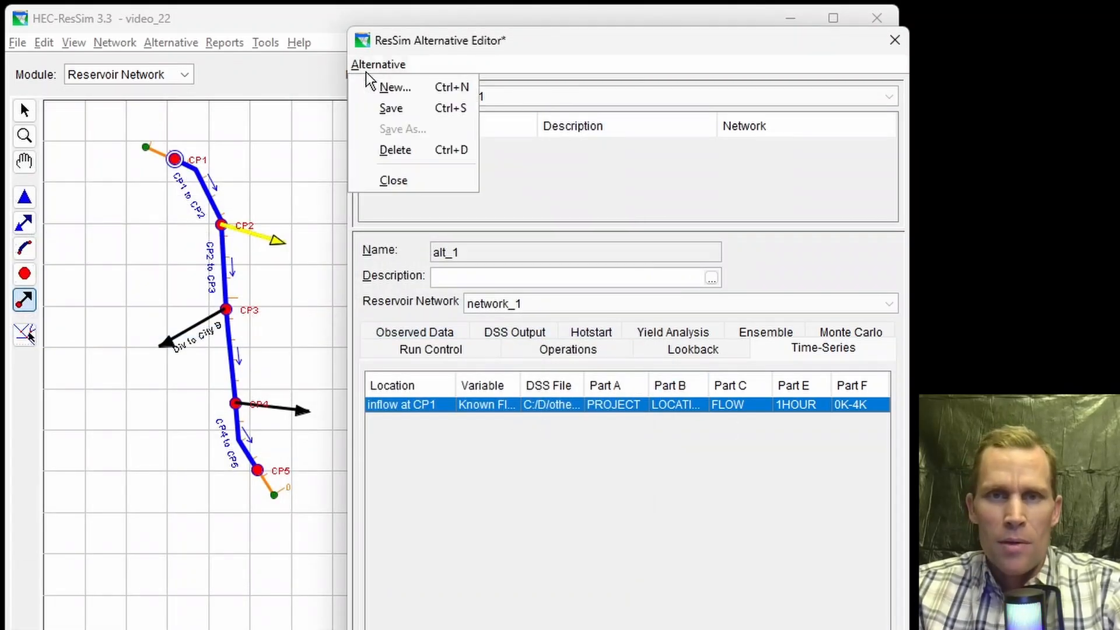
click(391, 111)
click(894, 40)
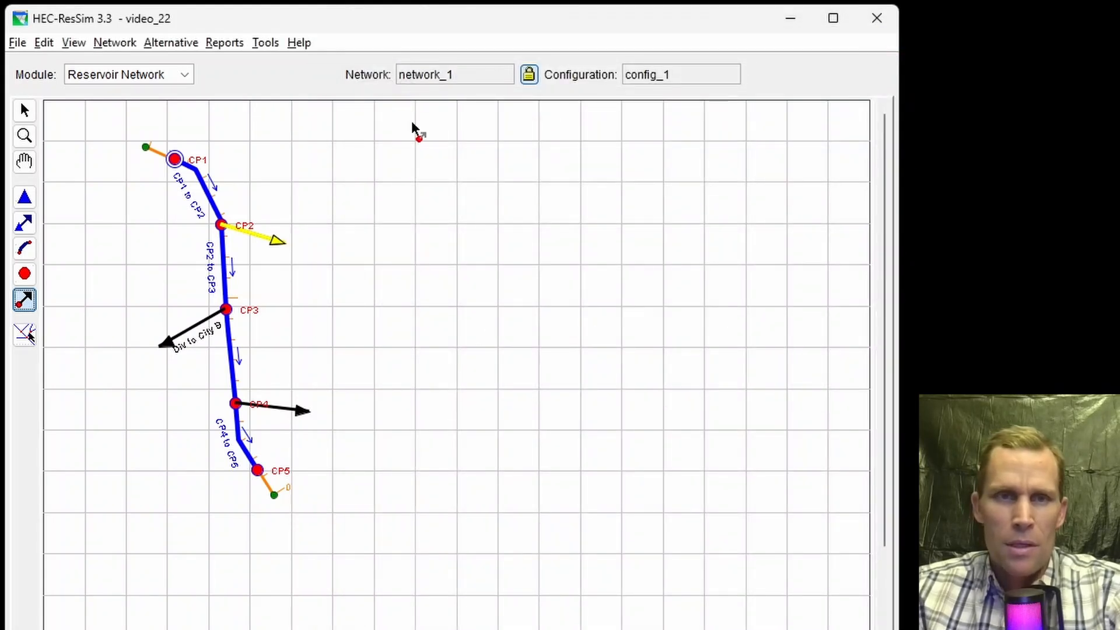
click(97, 47)
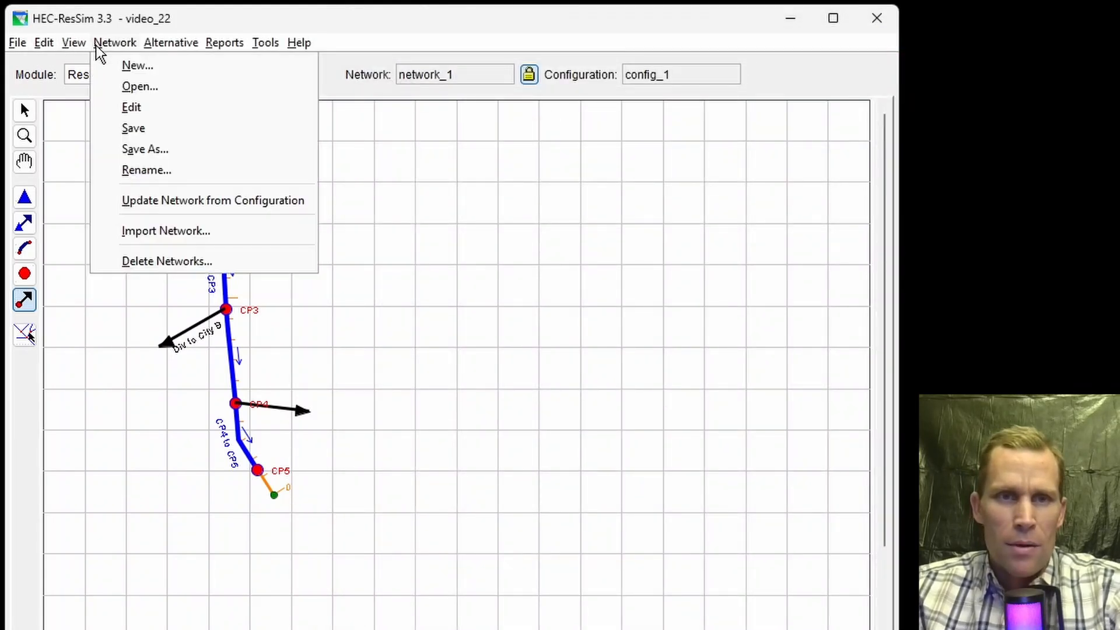
click(118, 130)
Step: Switch to the Simulation module and create a new simulation named simulation_1
click(135, 79)
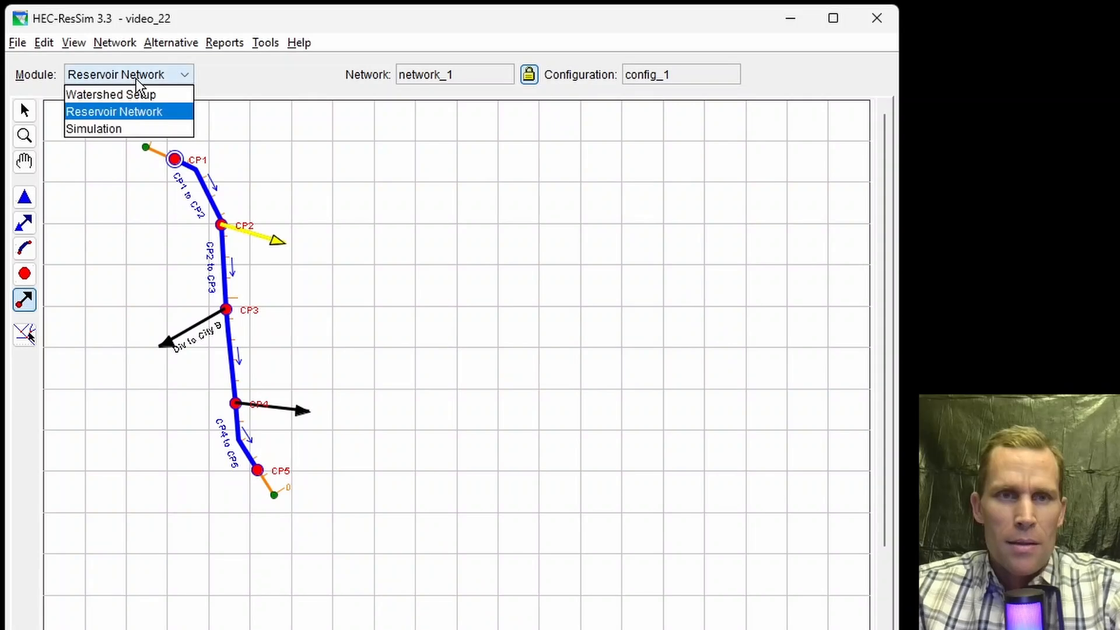
click(115, 131)
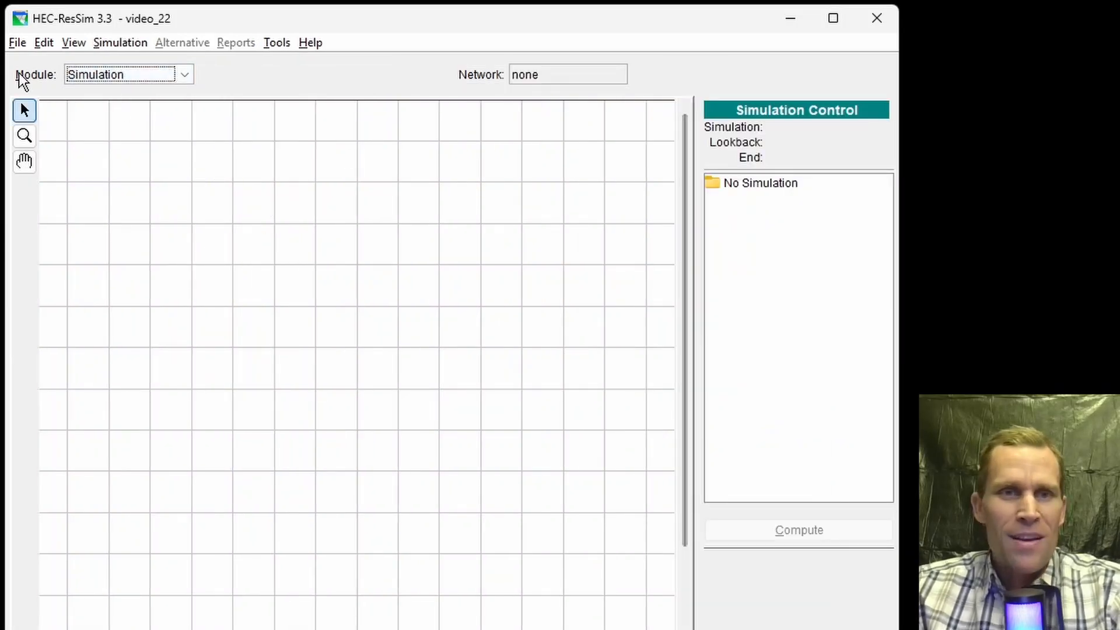
click(117, 43)
click(125, 65)
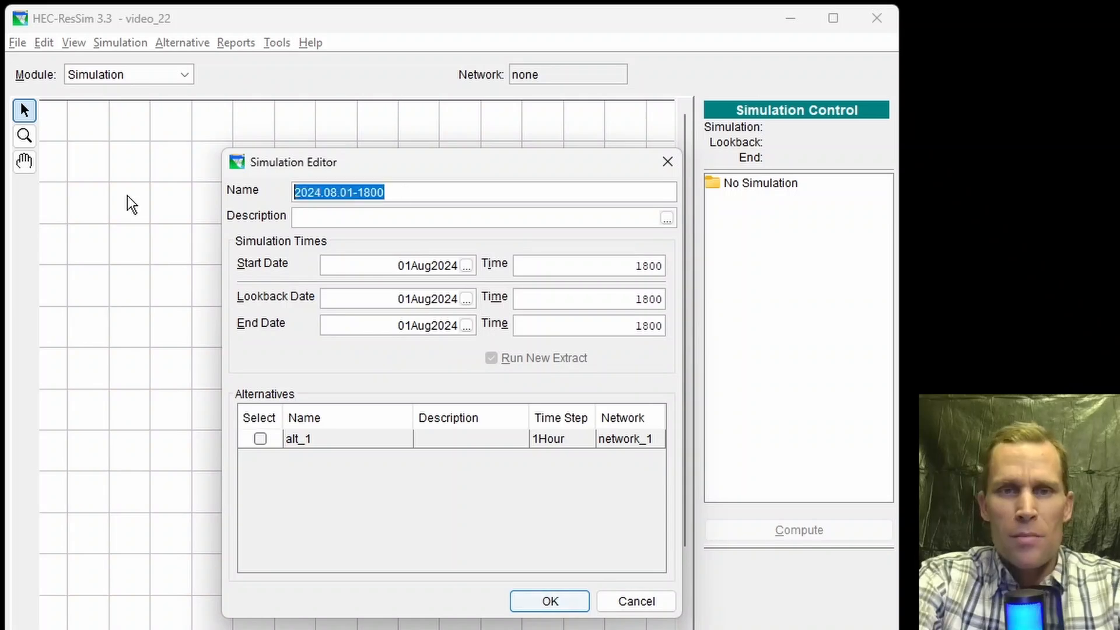
text(simulation_1)
Step: Set the simulation start to 01JUL2024 at 0200 and the lookback to 01JUL2024 at 0100
drag(370, 270, 505, 273)
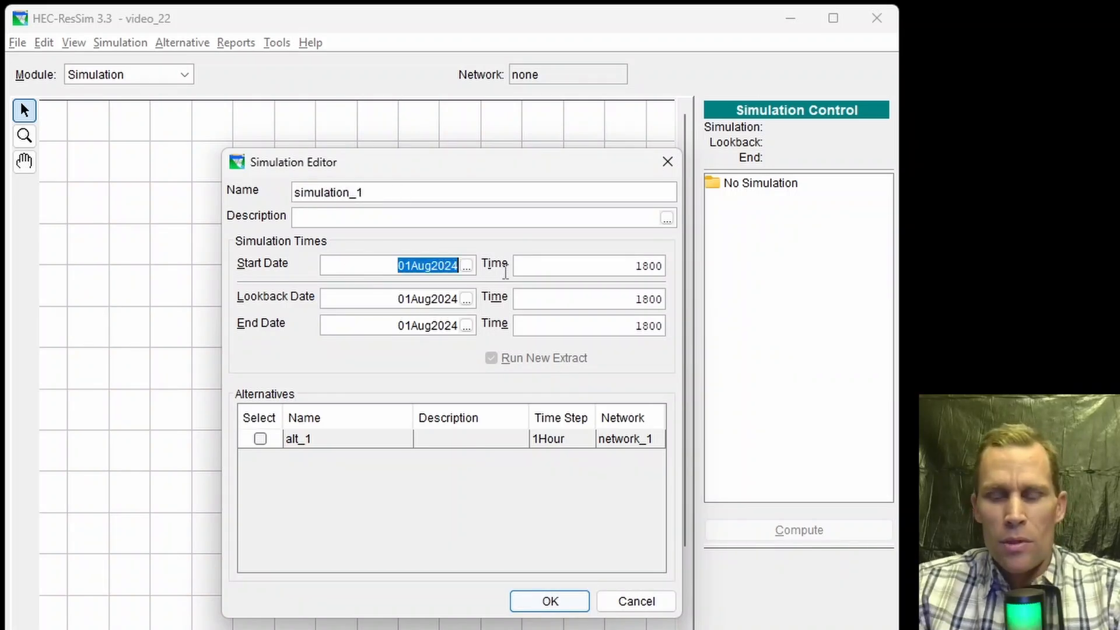
text(01JUL2024)
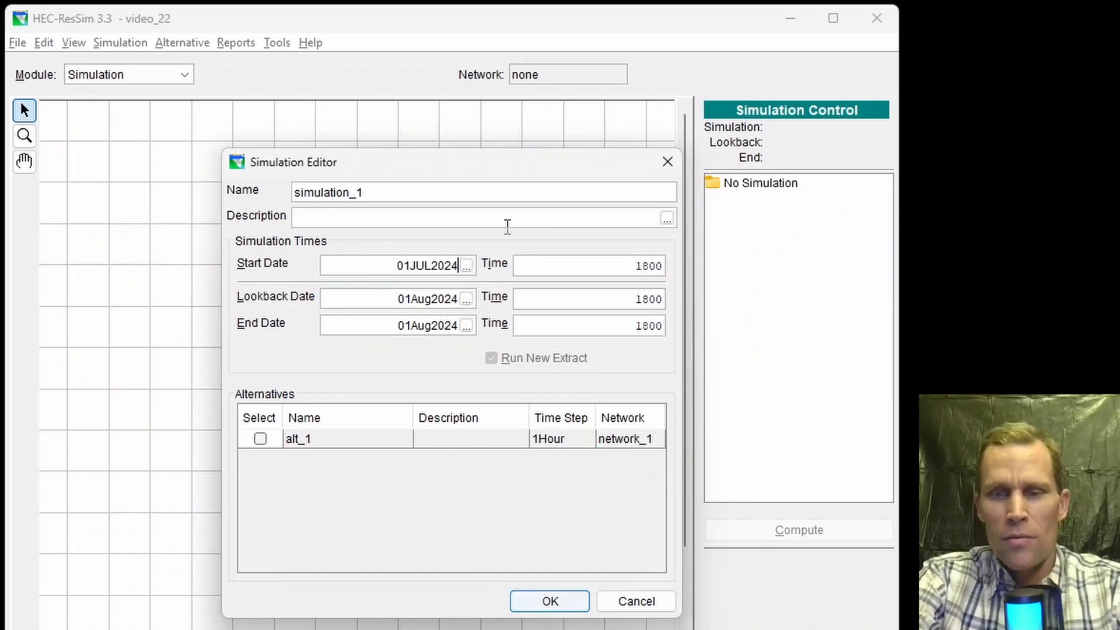
key(Tab)
text(020)
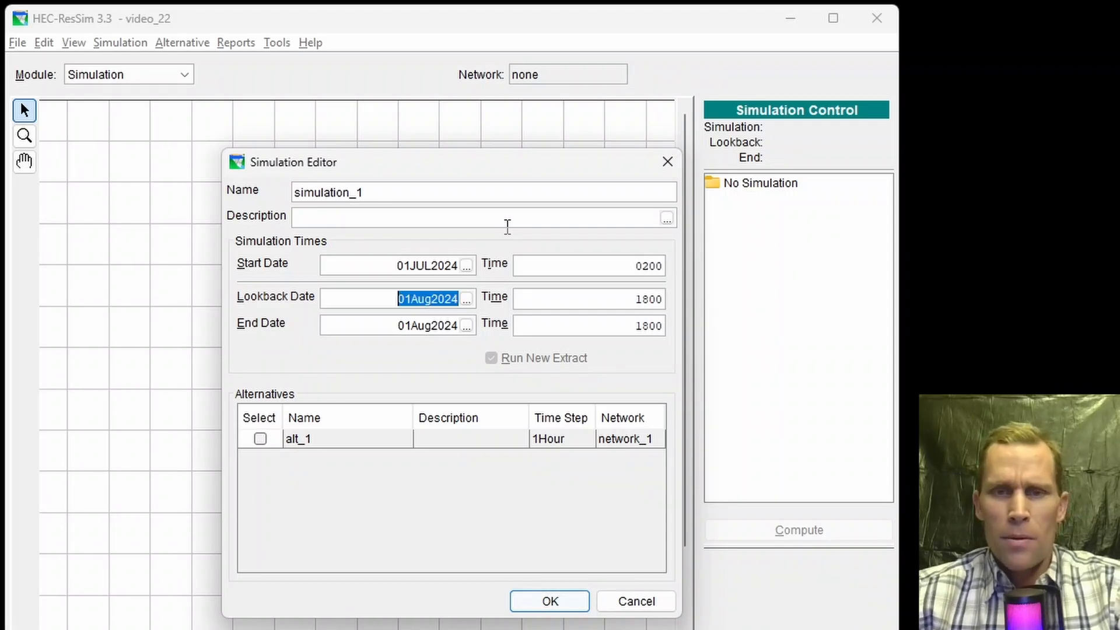
text(01JUL2024)
key(Tab)
text(0)
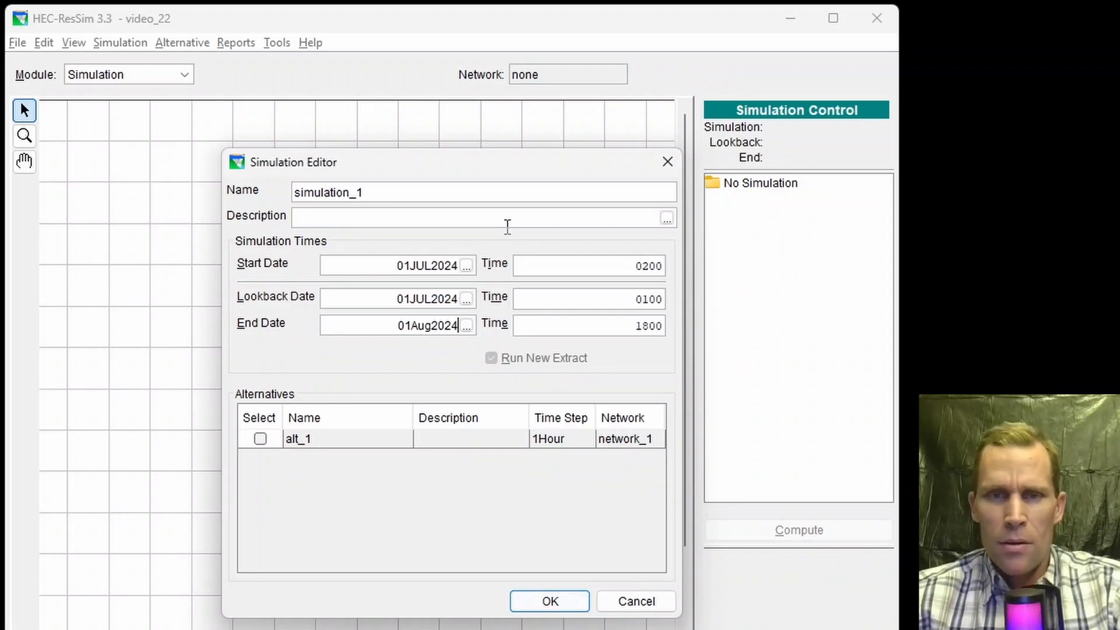
Step: Set the end to 31JUL2024 at 2400, include alternative alt_1, and confirm the simulation
text(01JUL2024)
key(Home)
key(shift+Right)
key(Tab)
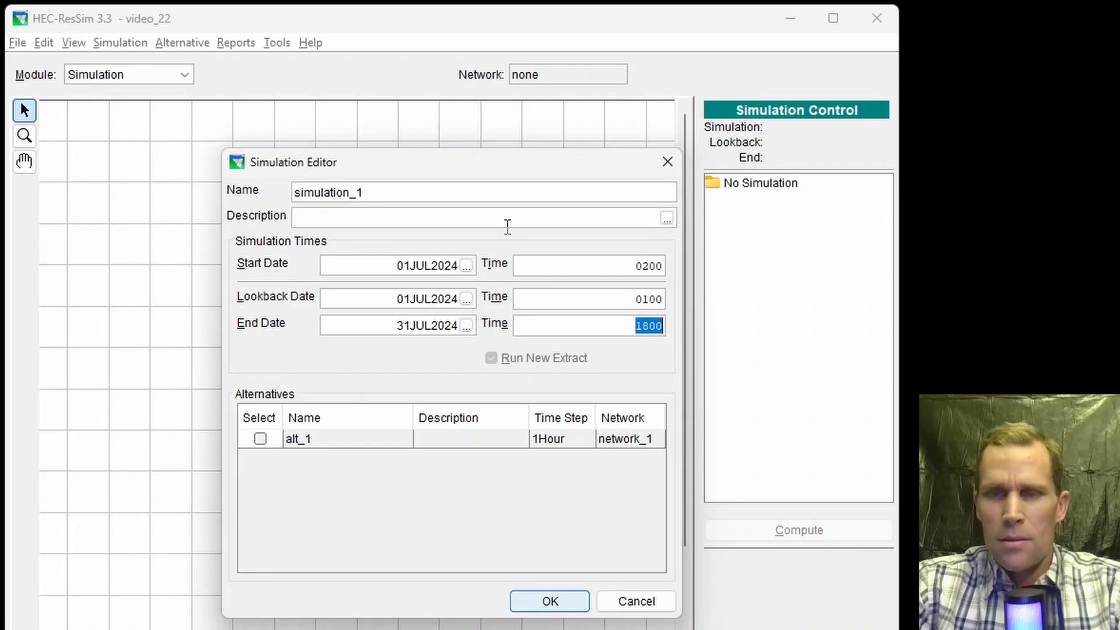
text(24)
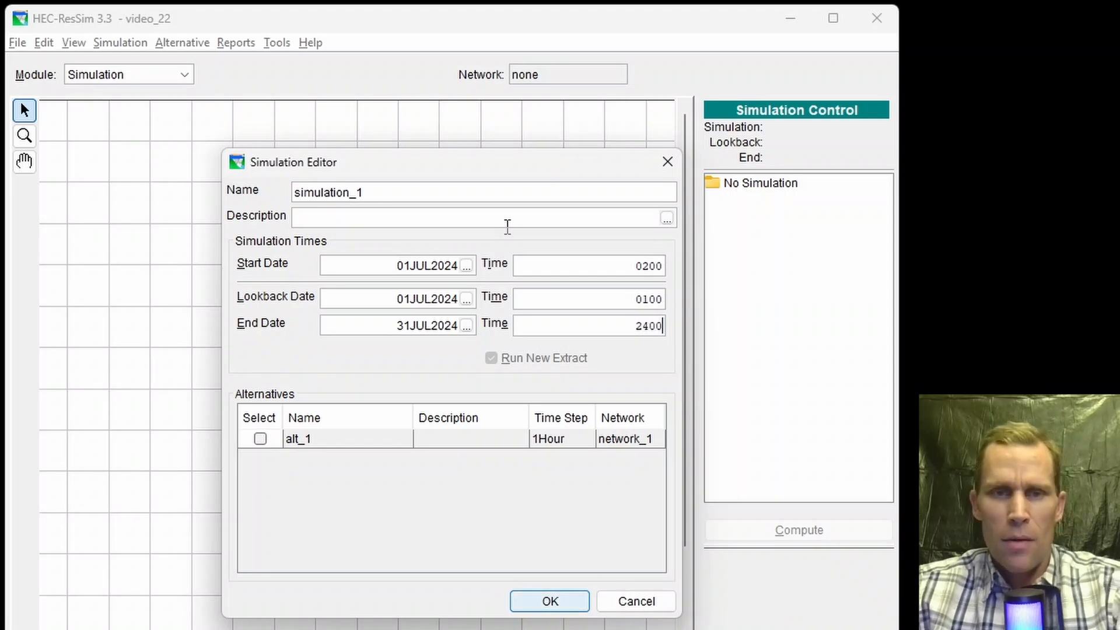
click(260, 438)
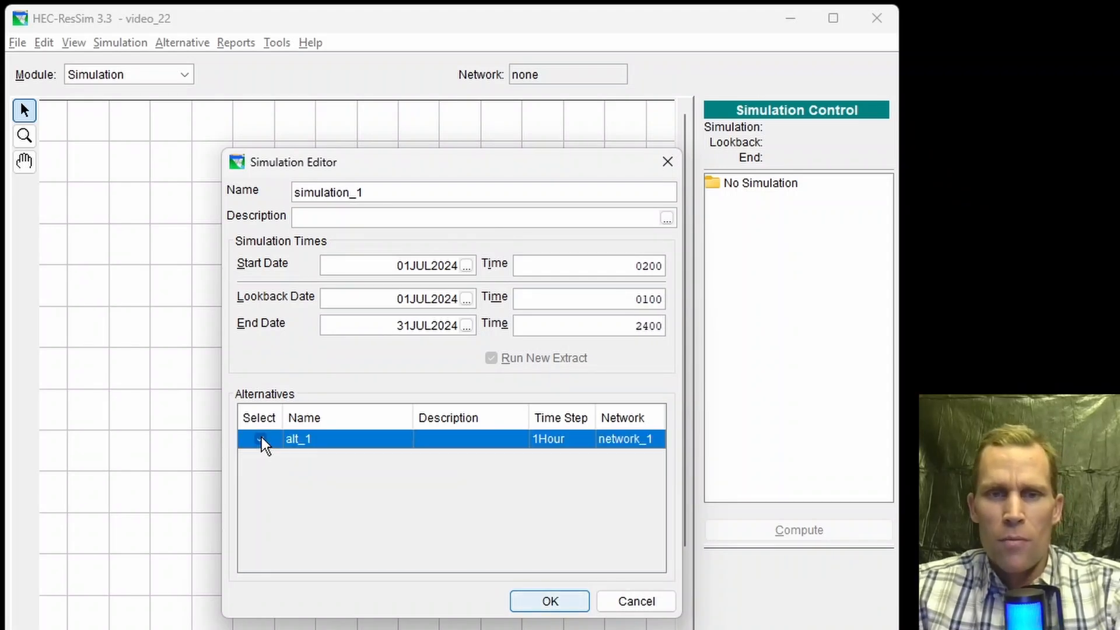
click(548, 601)
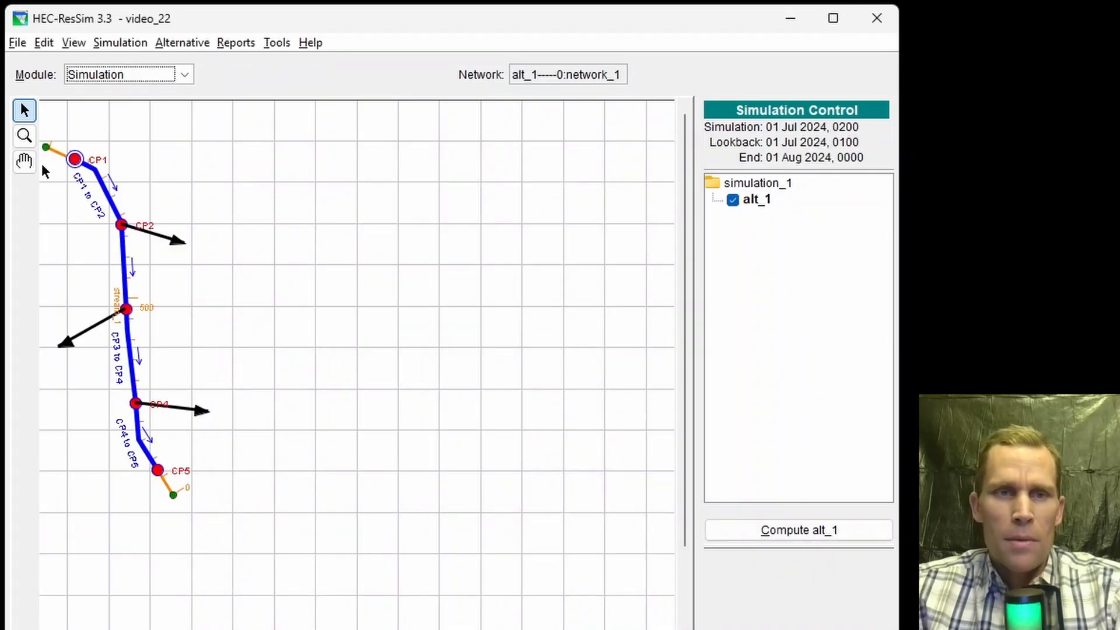
Step: Compute alternative alt_1 and close the compute progress window
click(23, 161)
drag(198, 184, 305, 184)
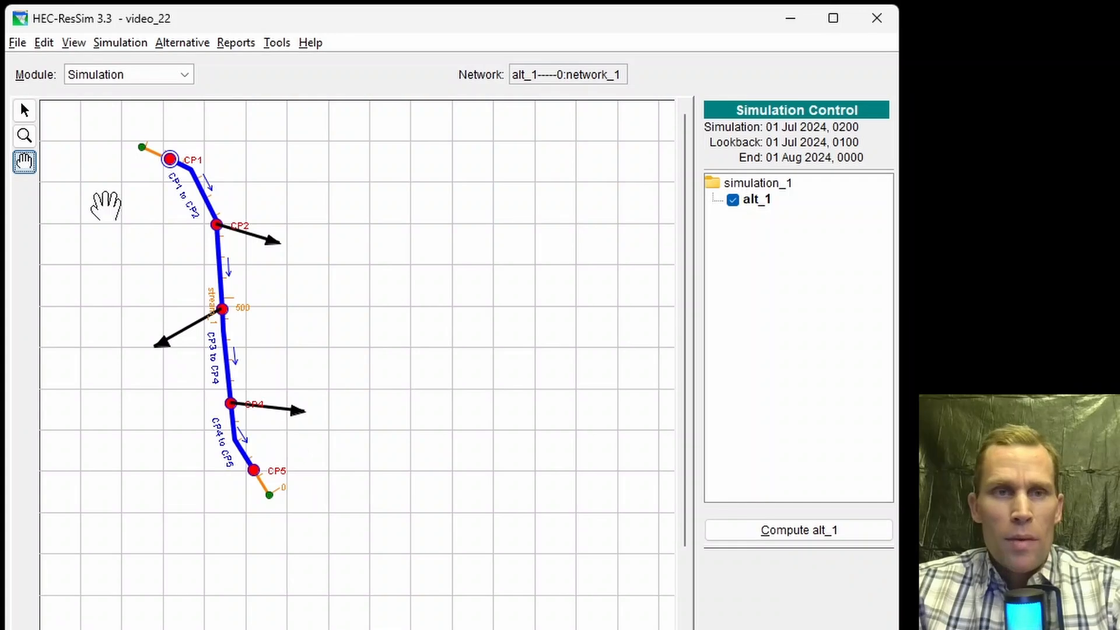
click(23, 110)
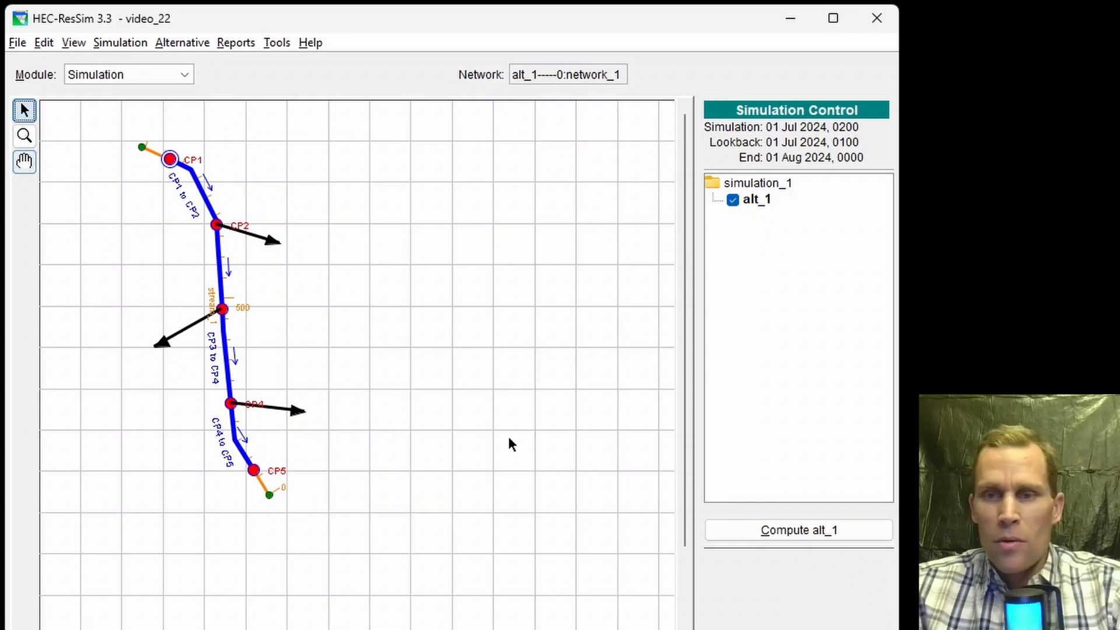
click(777, 535)
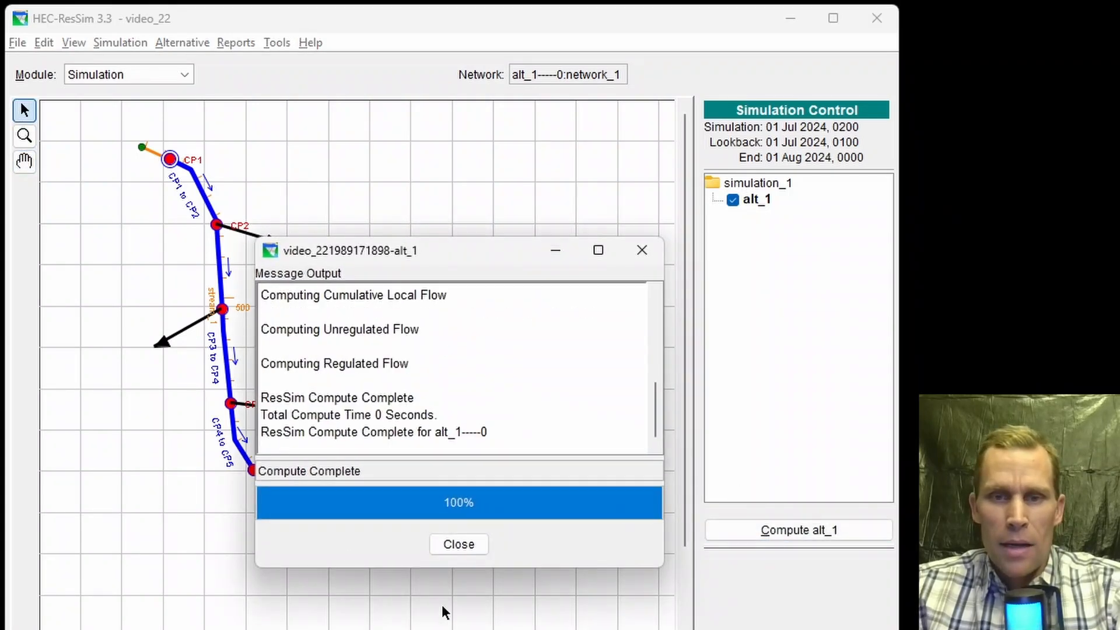
click(461, 544)
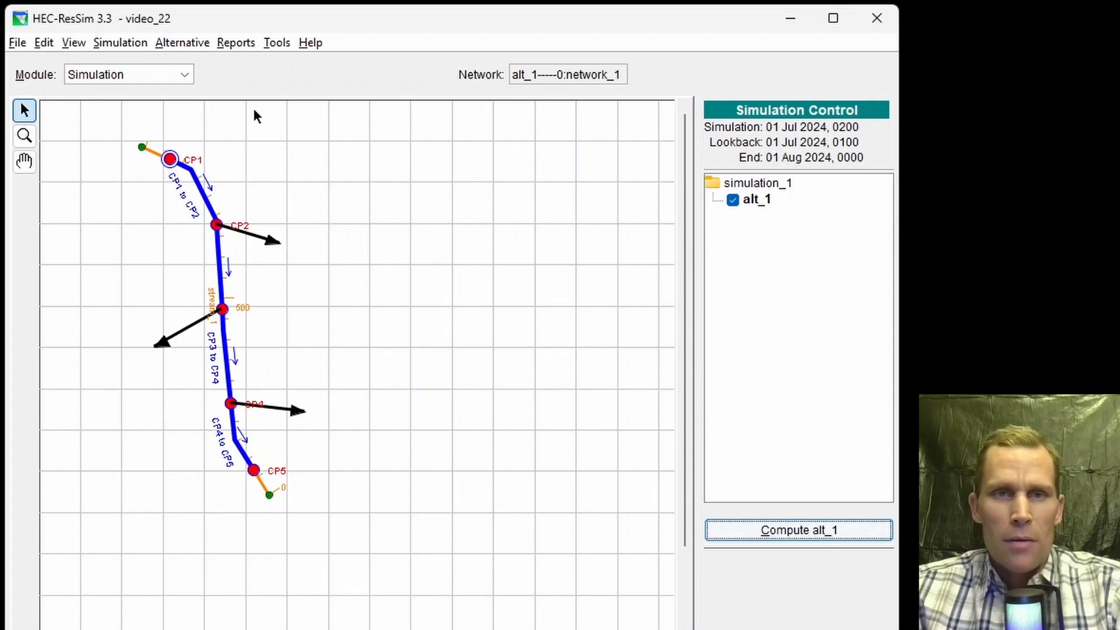
Step: Open the simulation results in HEC-DSSVue, filter to FLOW, and plot CP1, CP5 and the three city diversion flows
click(277, 43)
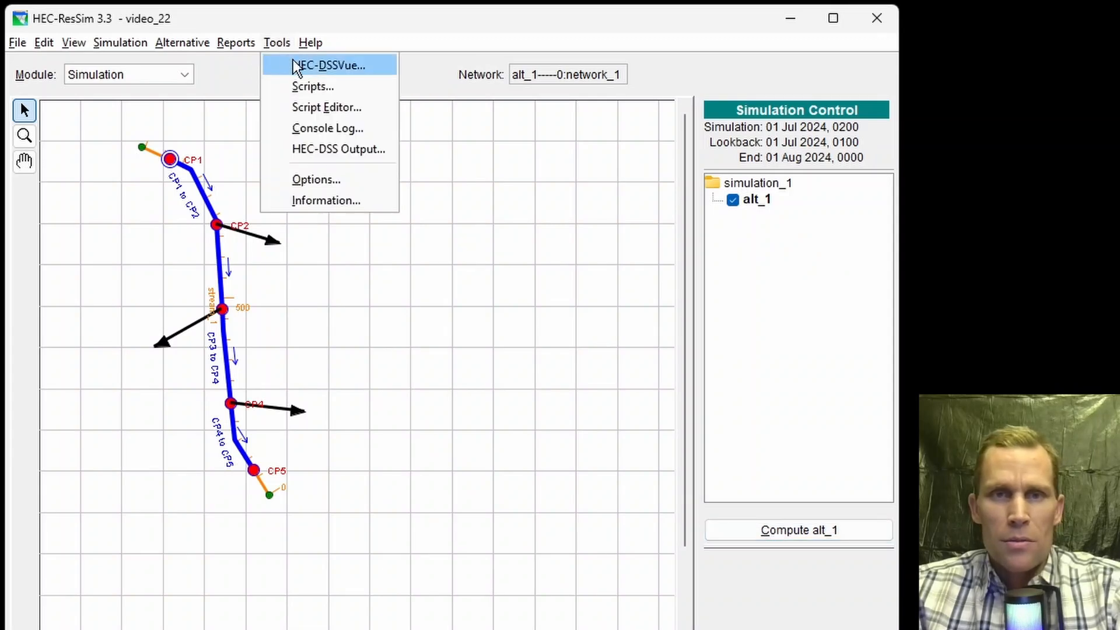
click(298, 65)
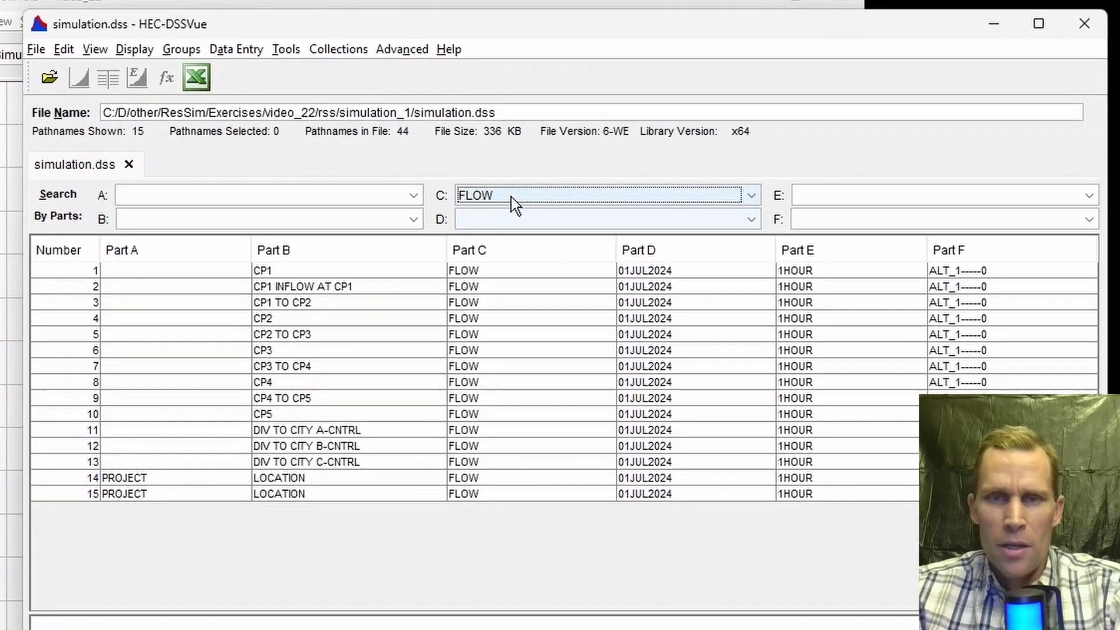
click(496, 201)
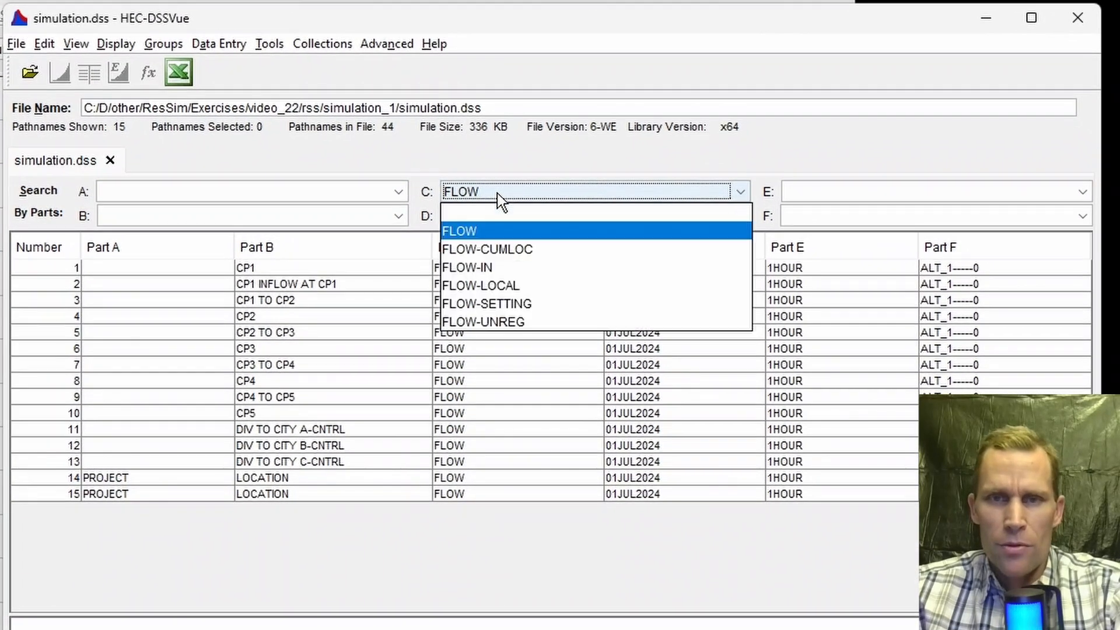
click(501, 231)
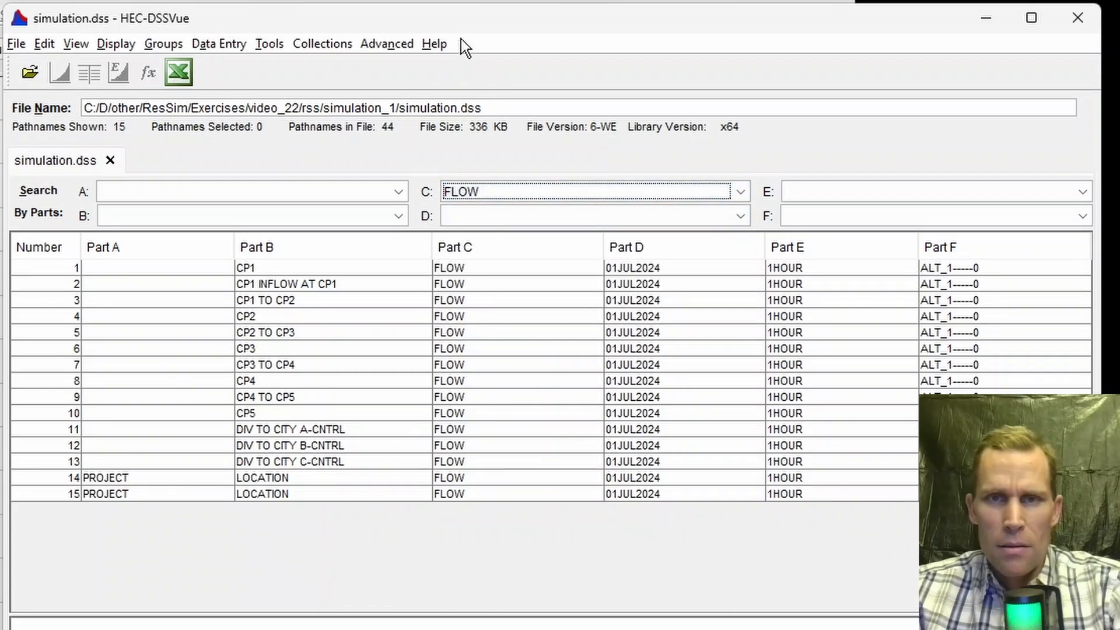
click(252, 266)
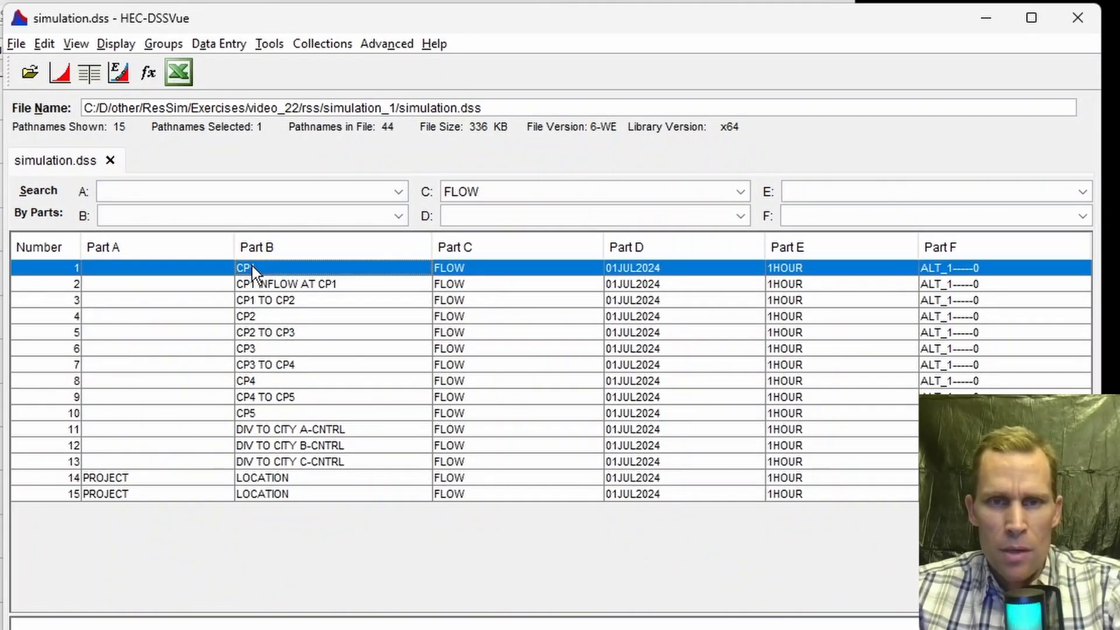
ctrl+click(316, 432)
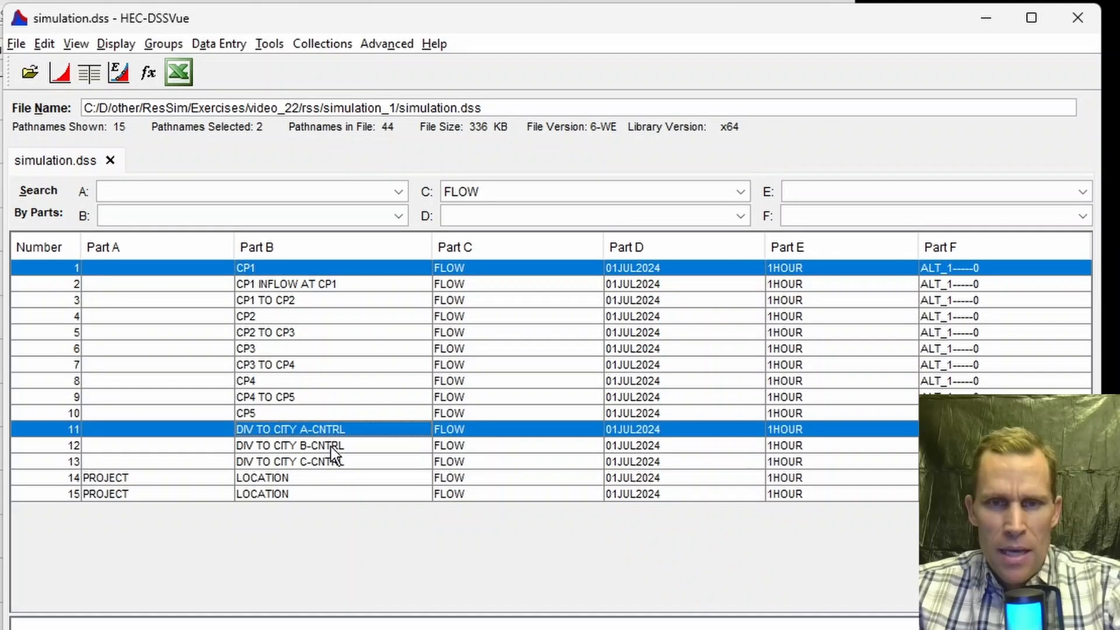
ctrl+click(331, 446)
ctrl+click(331, 458)
ctrl+click(270, 412)
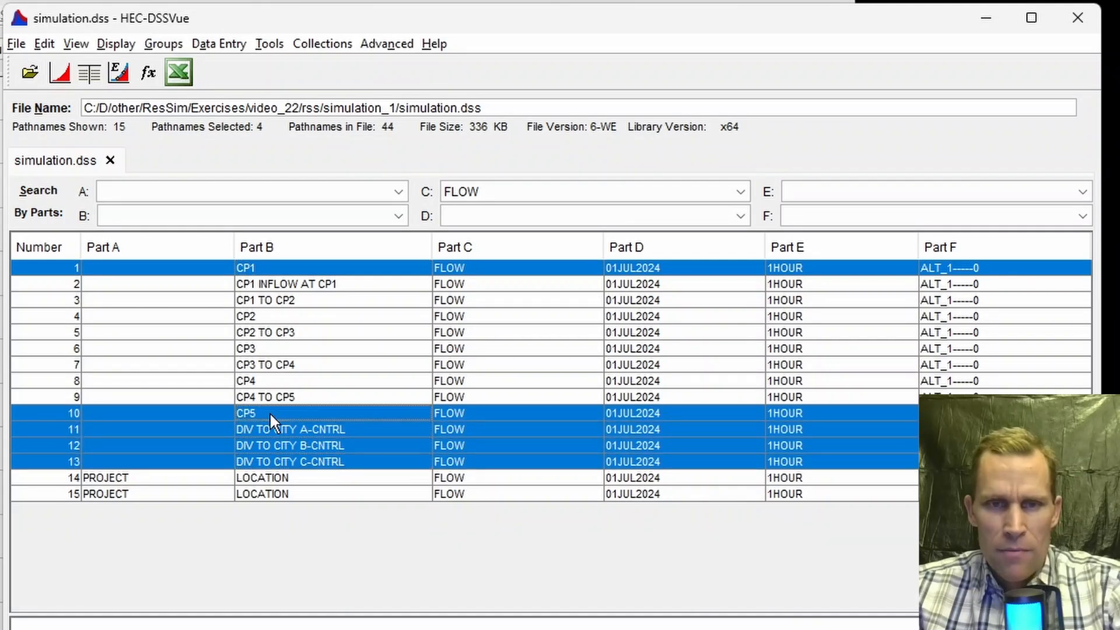
click(62, 79)
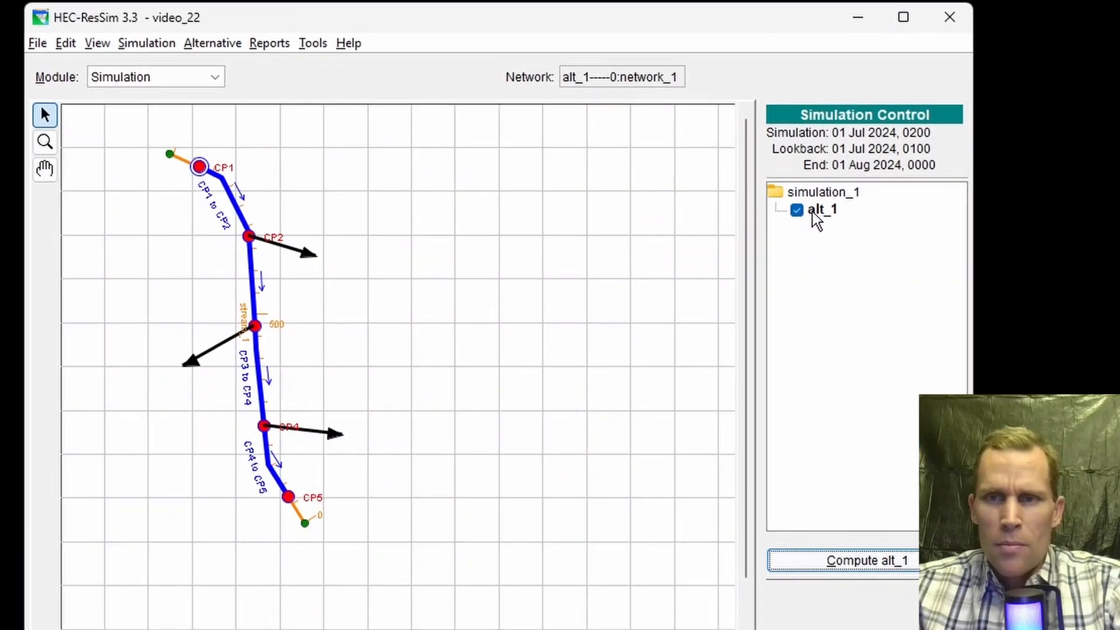
Step: Edit the alt_1 run, open the diversion editor, and set Div to City C's flow location to CP1
right_click(808, 214)
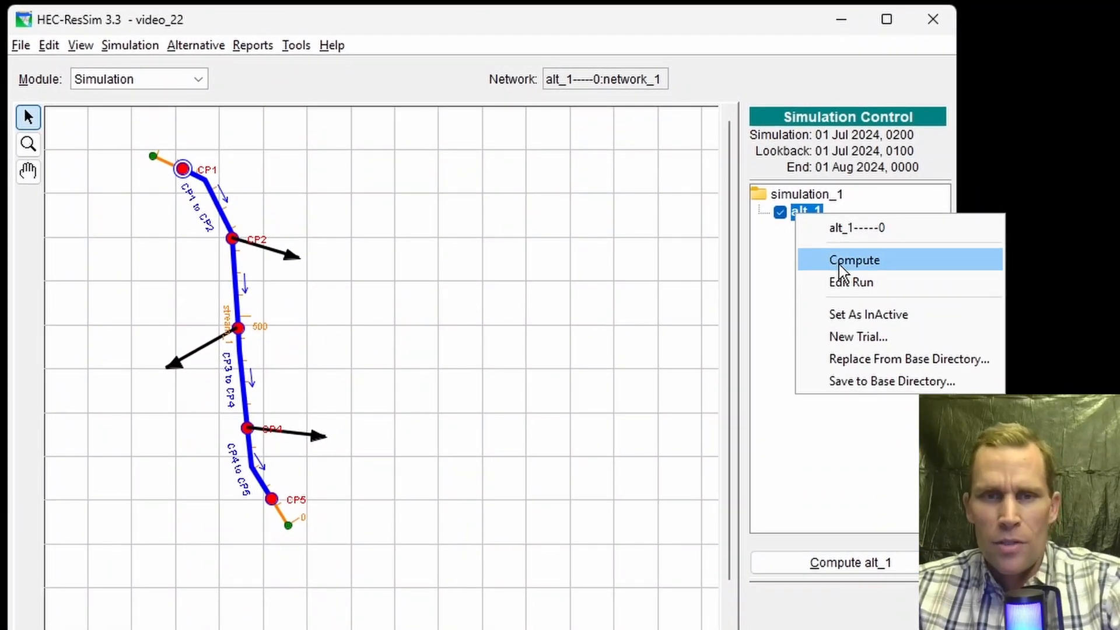
click(846, 282)
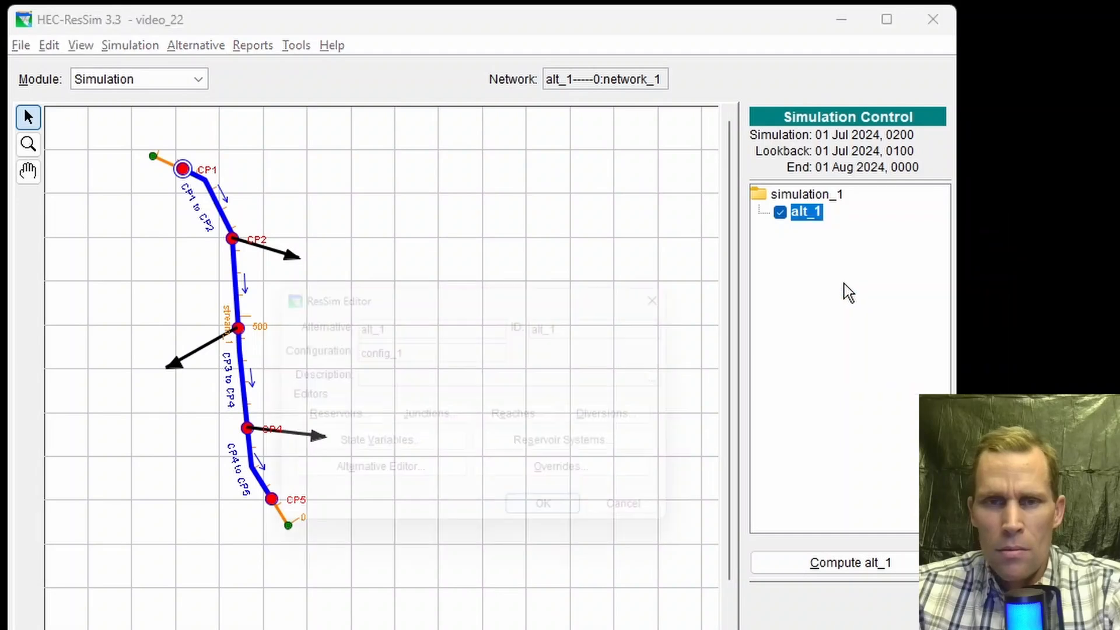
click(741, 413)
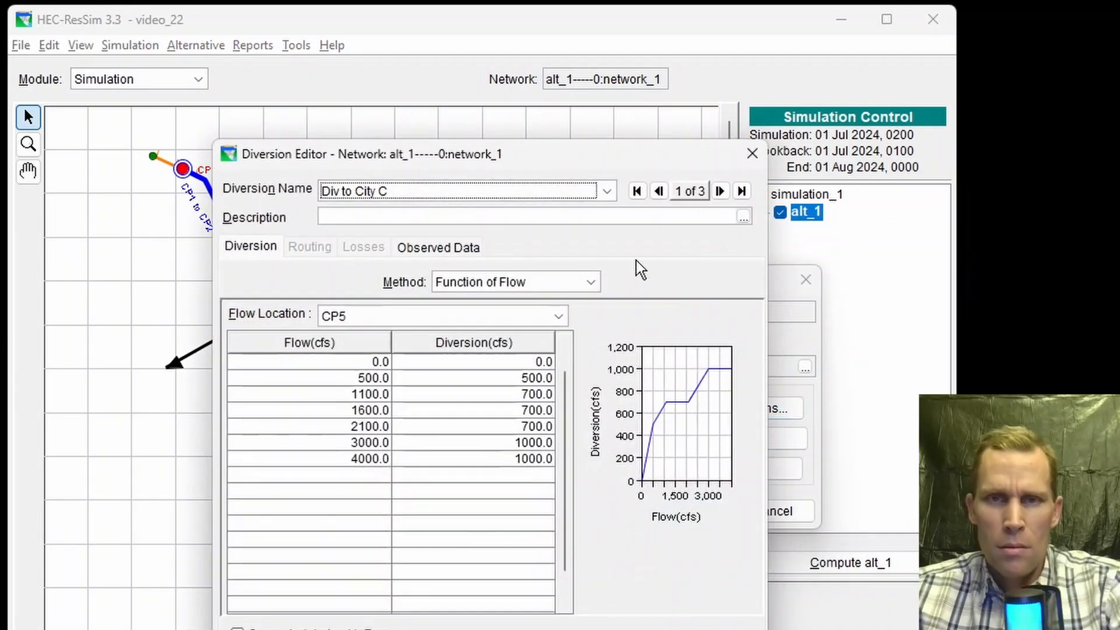
drag(552, 158, 703, 113)
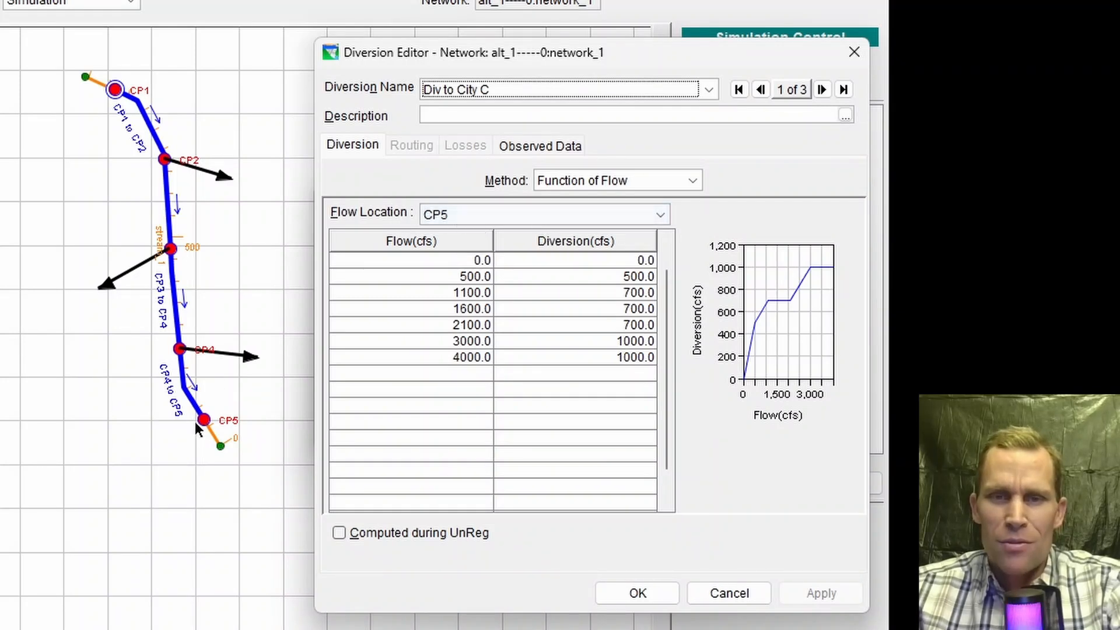
click(474, 215)
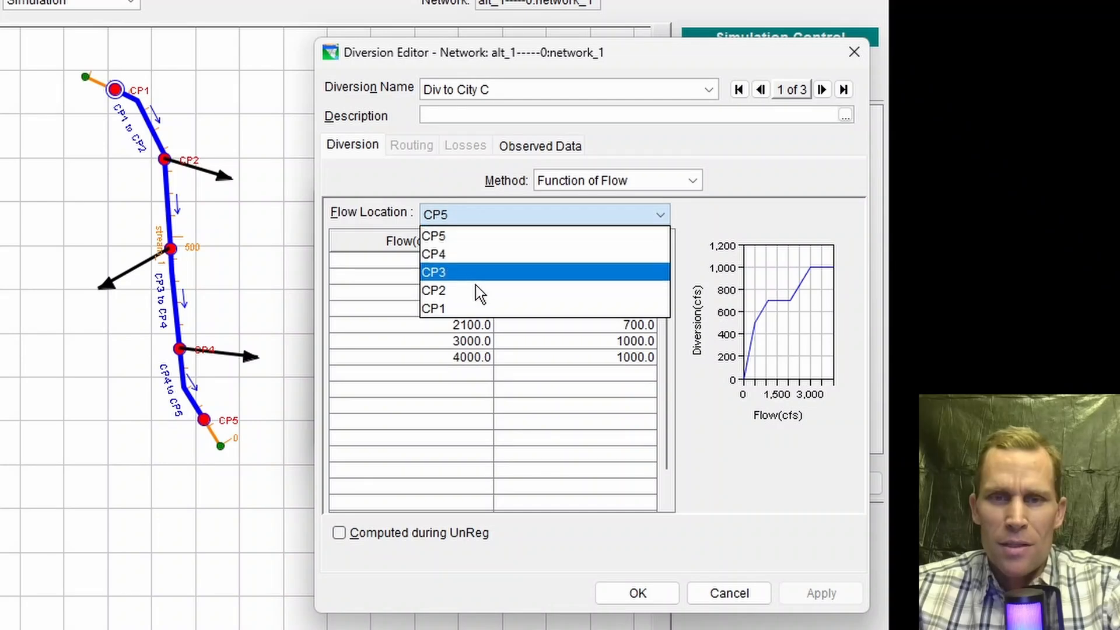
click(464, 309)
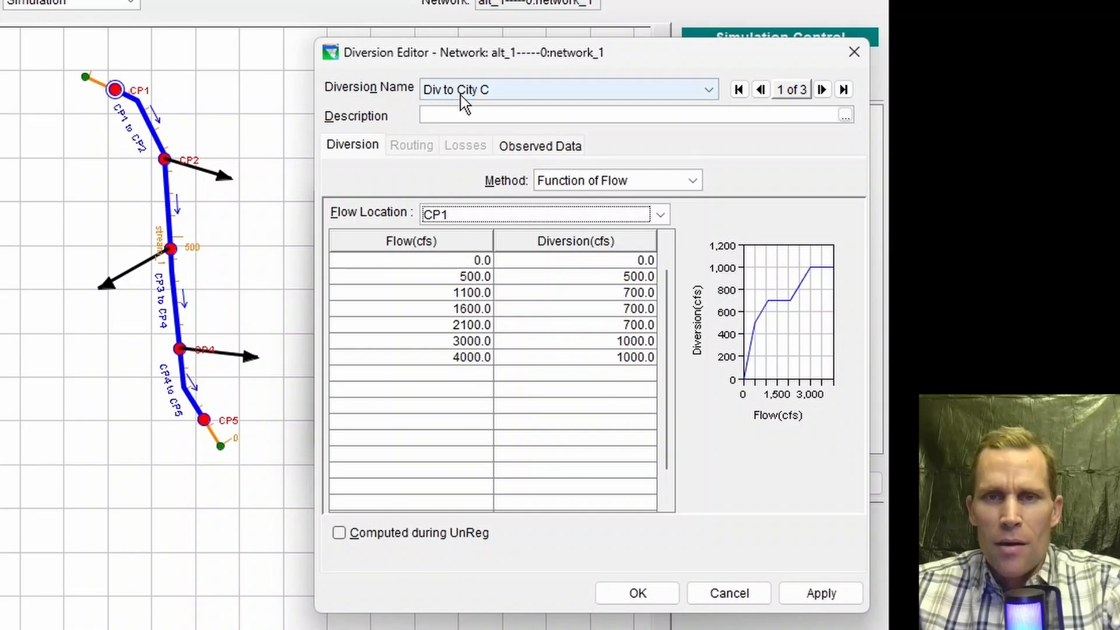
click(820, 596)
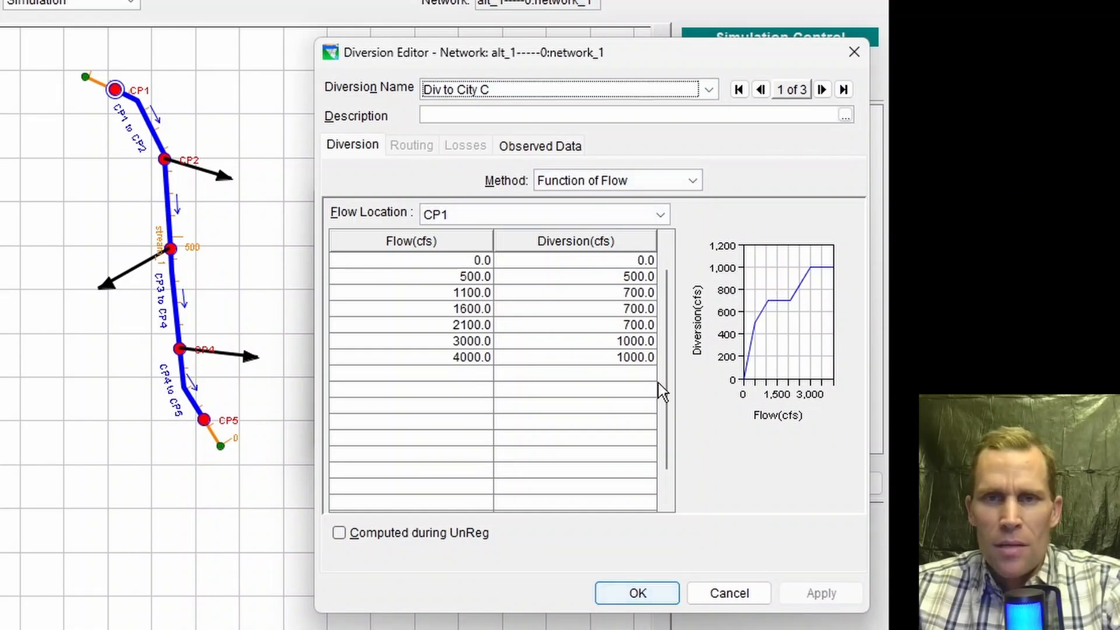
Step: Switch to Div to City B and set its flow location to CP1, applying the change
click(475, 89)
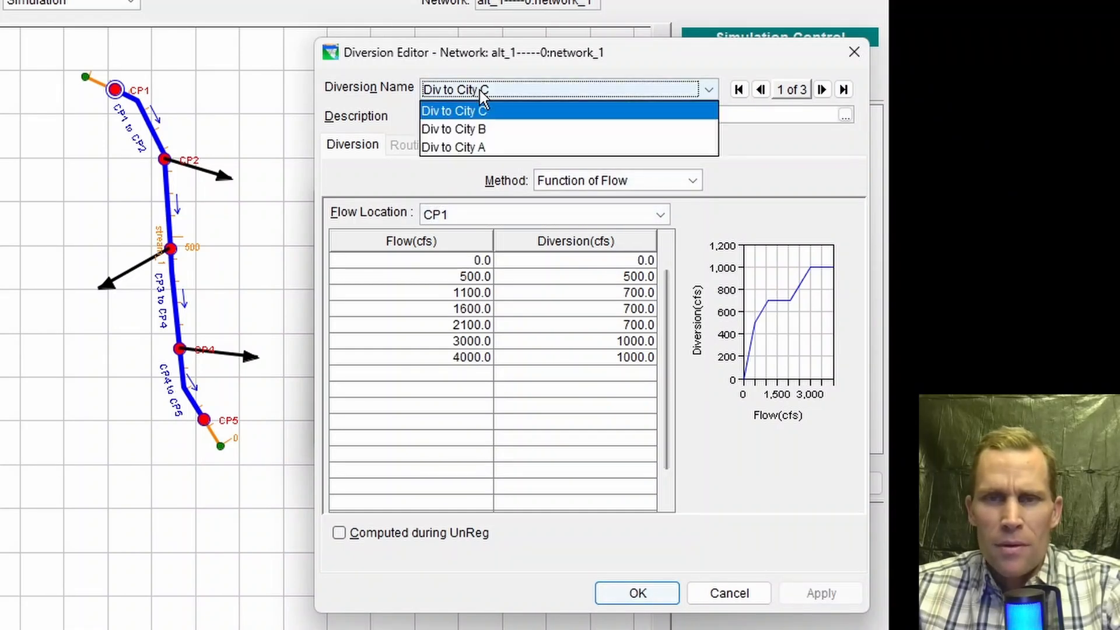
click(492, 126)
click(479, 216)
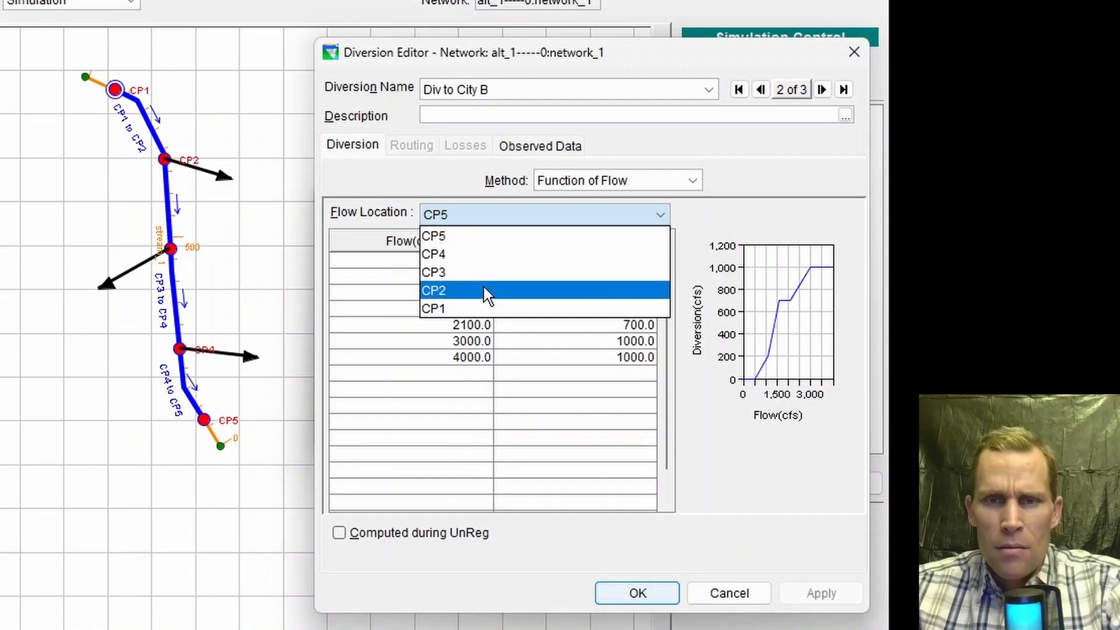
click(475, 309)
click(805, 593)
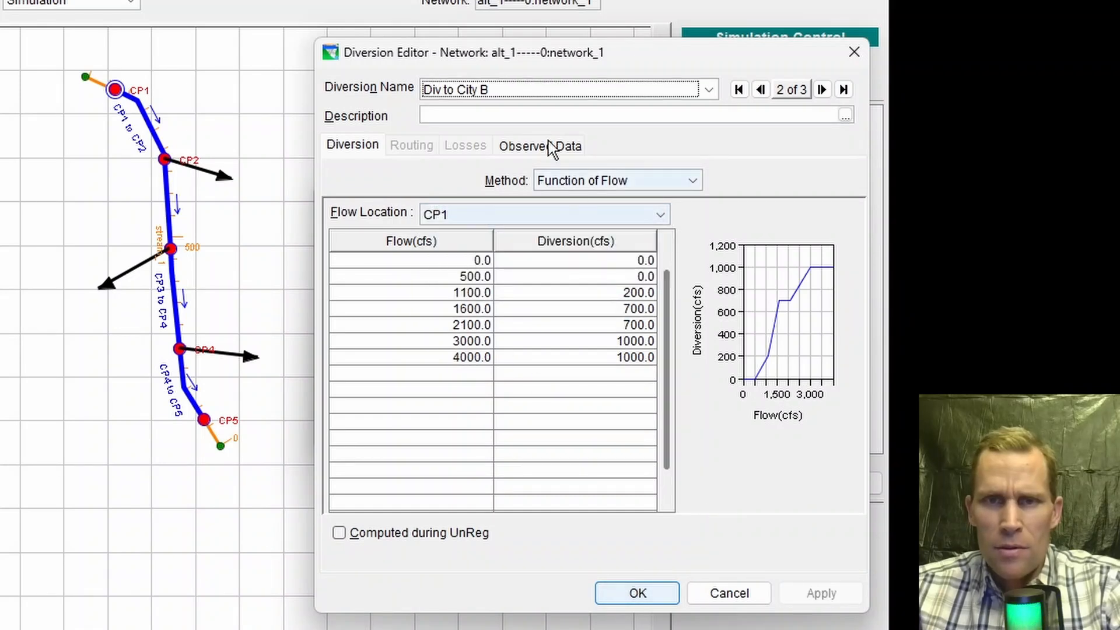
Step: Switch to Div to City A and set its flow location to CP1, applying the change
click(496, 91)
click(492, 147)
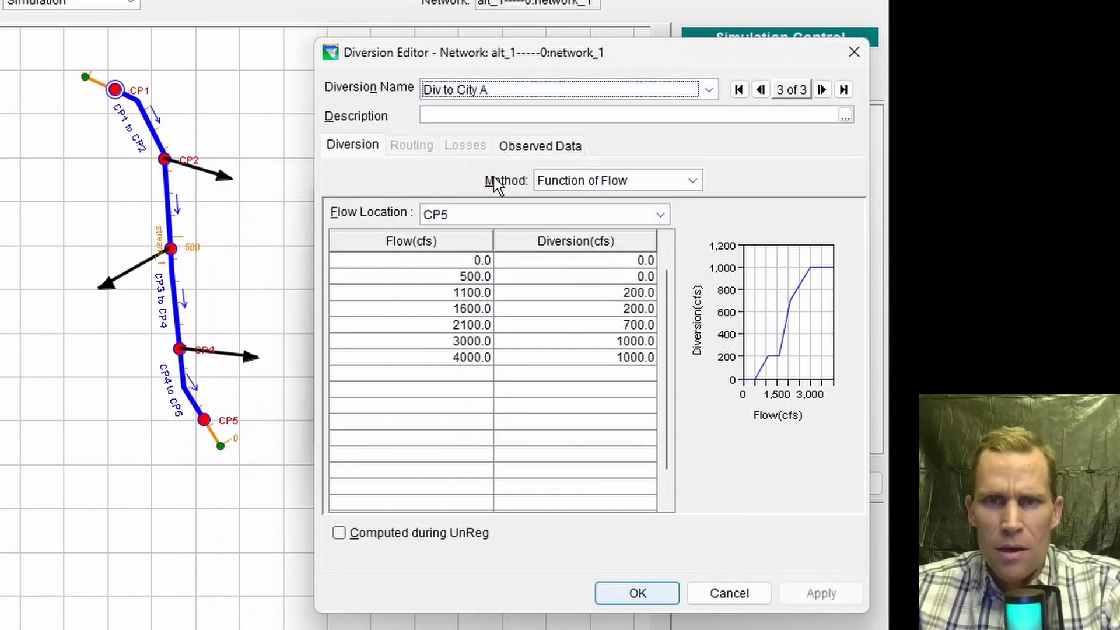
click(496, 216)
click(455, 307)
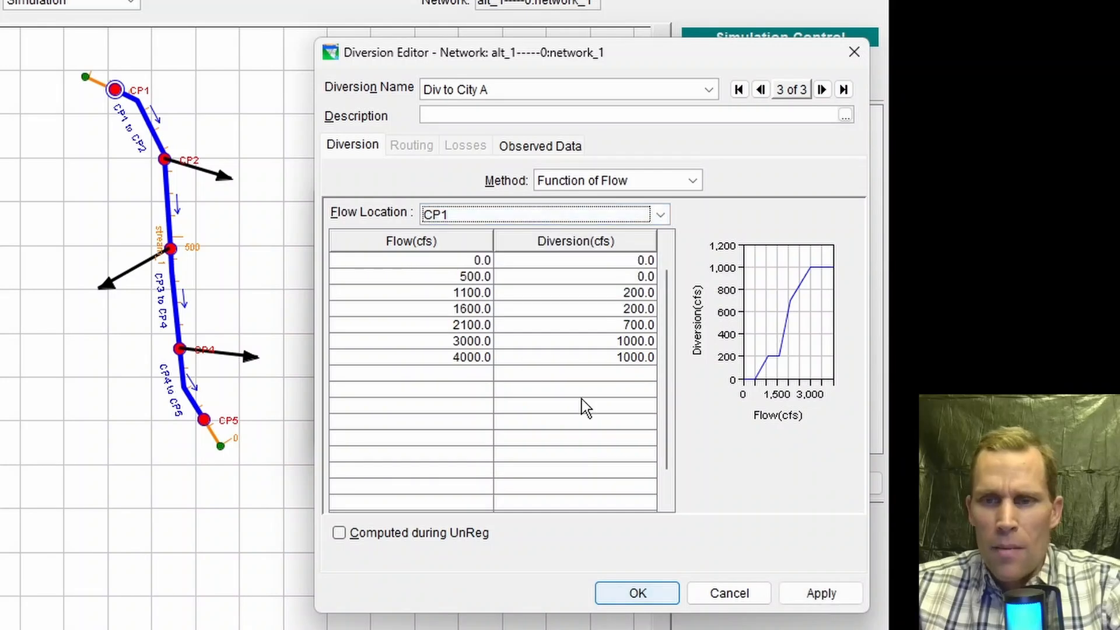
click(812, 594)
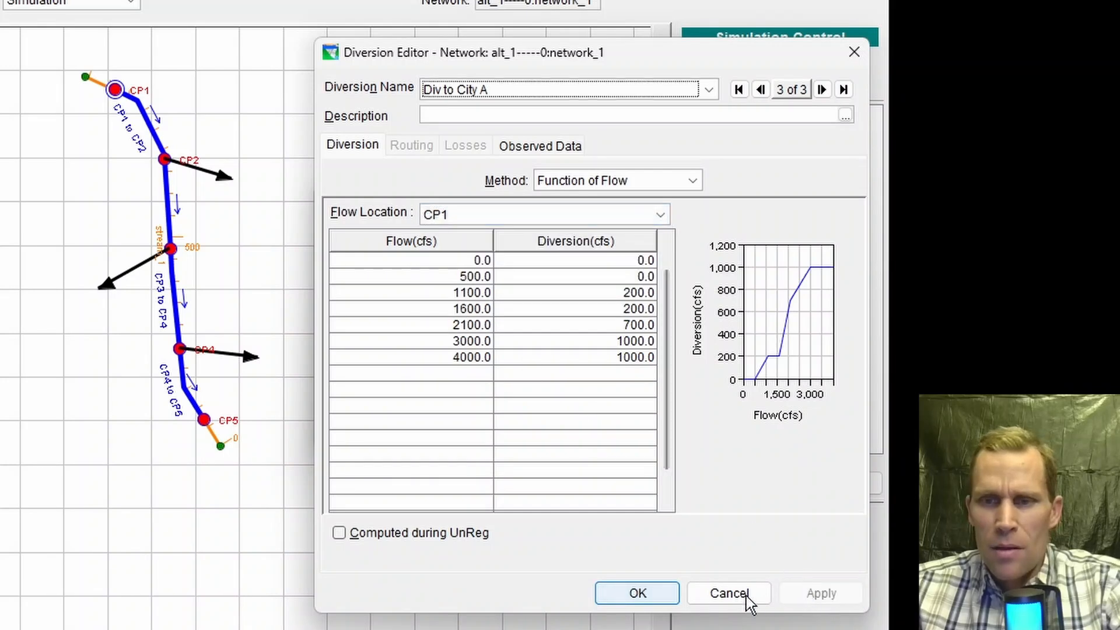
Step: Close the diversion and run editors, compute alt_1, and close the compute progress window
click(642, 594)
click(636, 458)
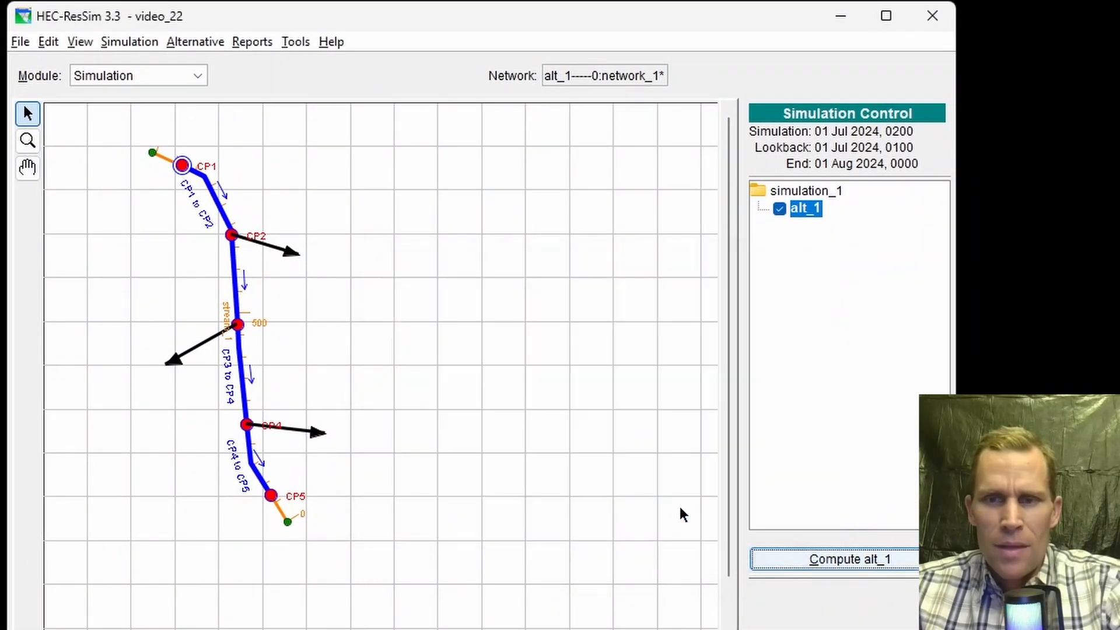
click(805, 563)
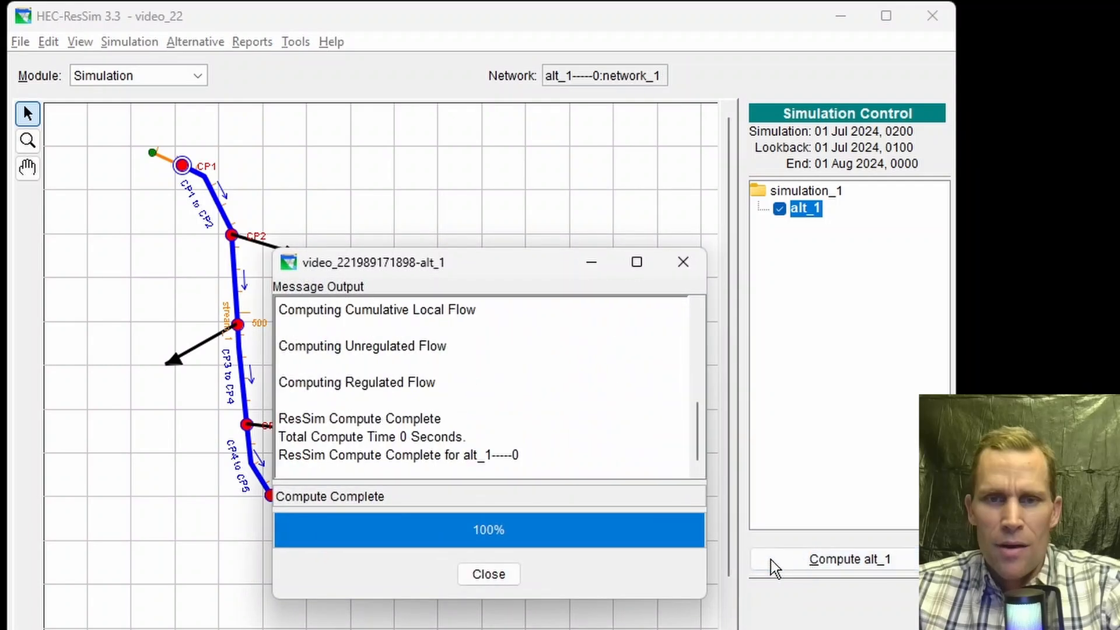
click(497, 574)
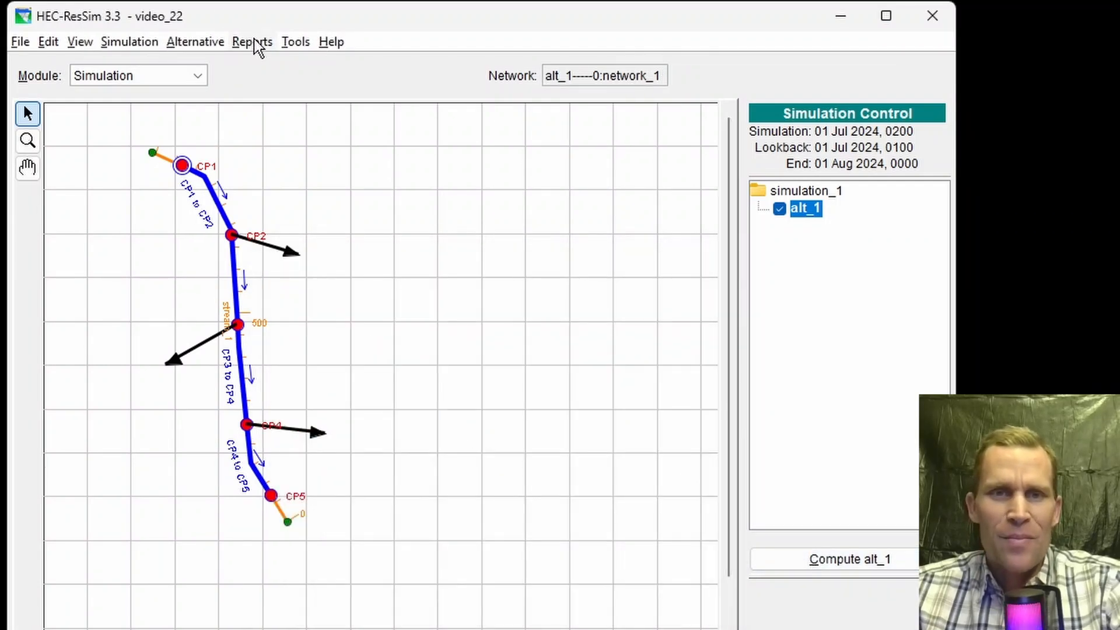
Step: Open the simulation DSS file, filter Part C to FLOW, and plot CP1, CP5 and the three city diversion flows
click(289, 42)
click(327, 65)
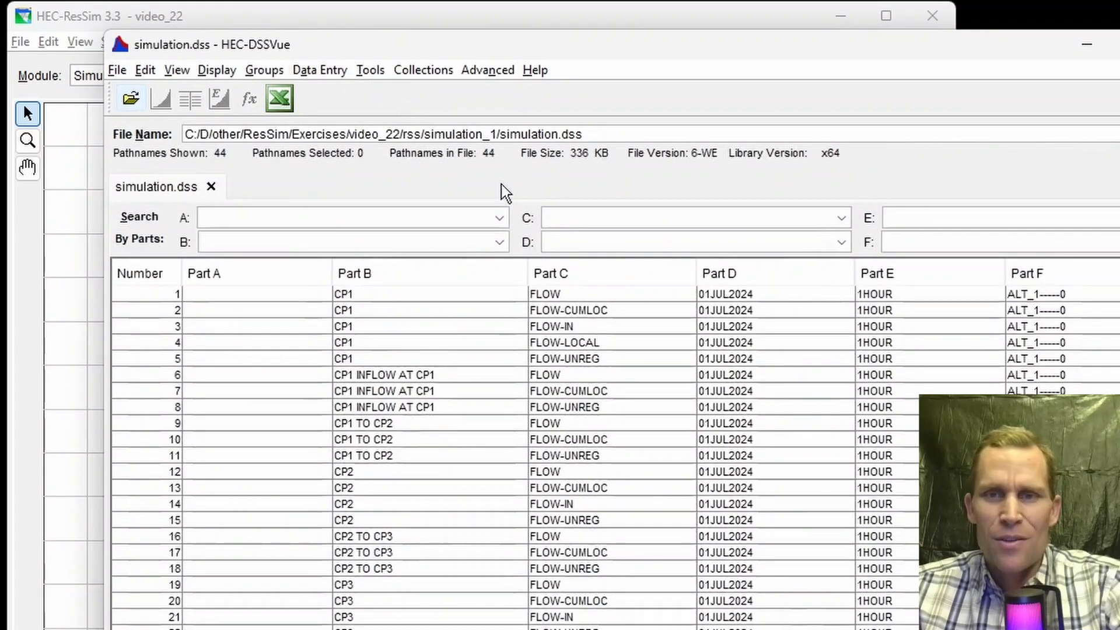
click(583, 219)
click(586, 251)
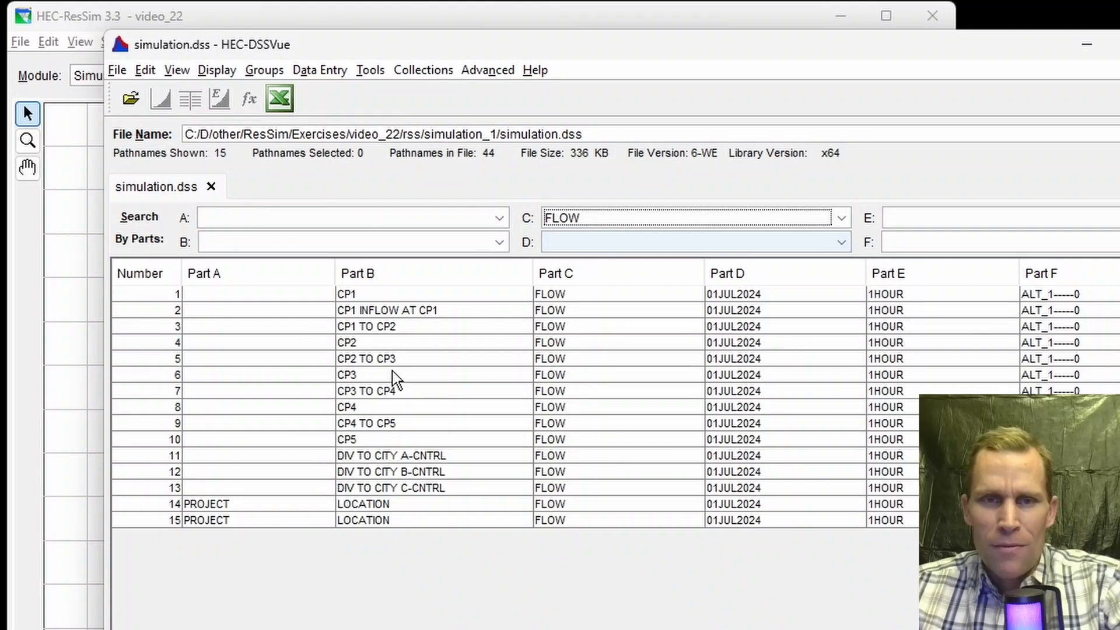
click(350, 294)
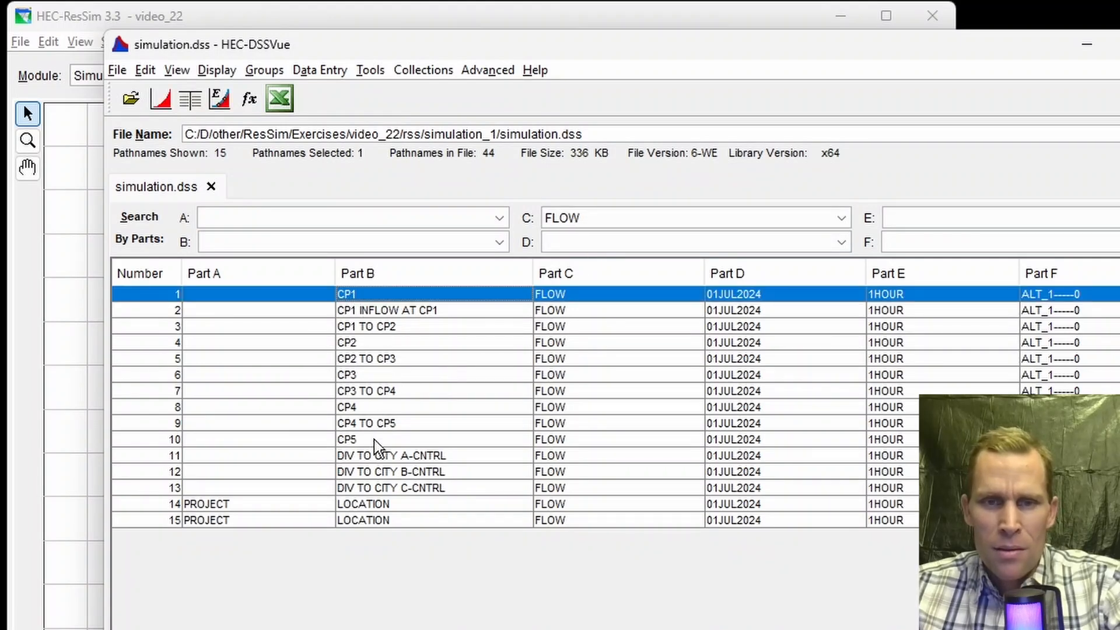
ctrl+click(407, 455)
ctrl+click(408, 471)
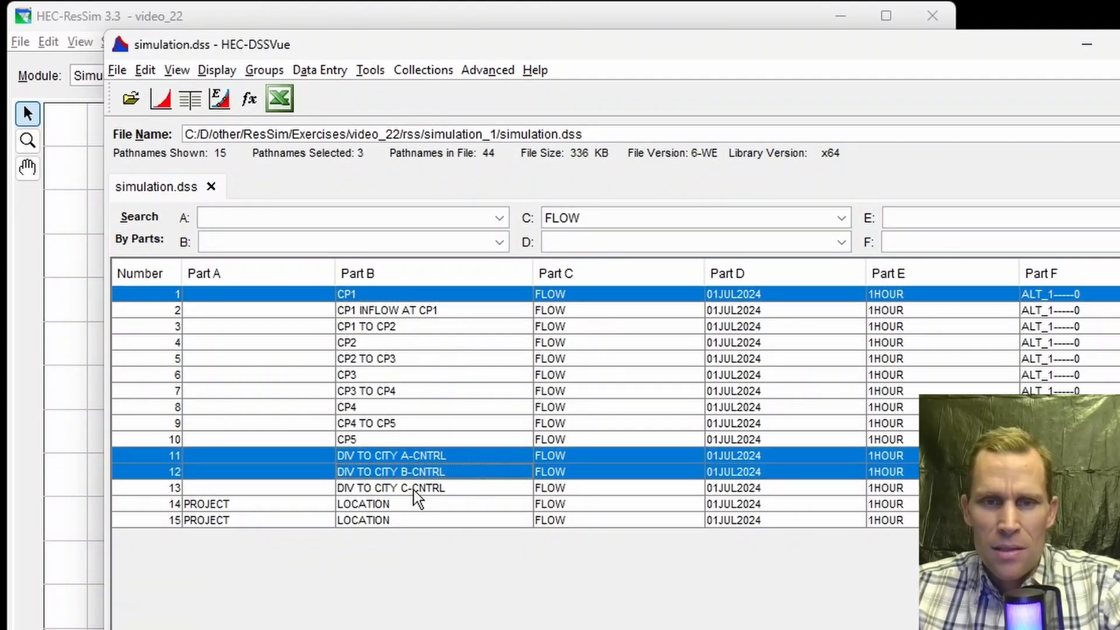
ctrl+click(414, 489)
ctrl+click(352, 440)
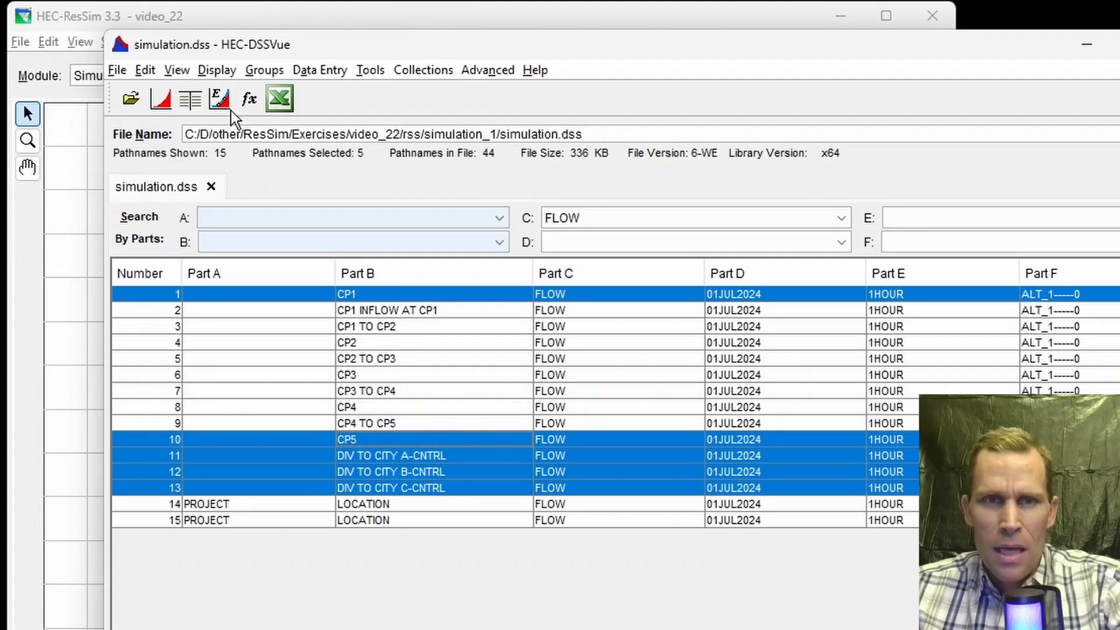
click(160, 99)
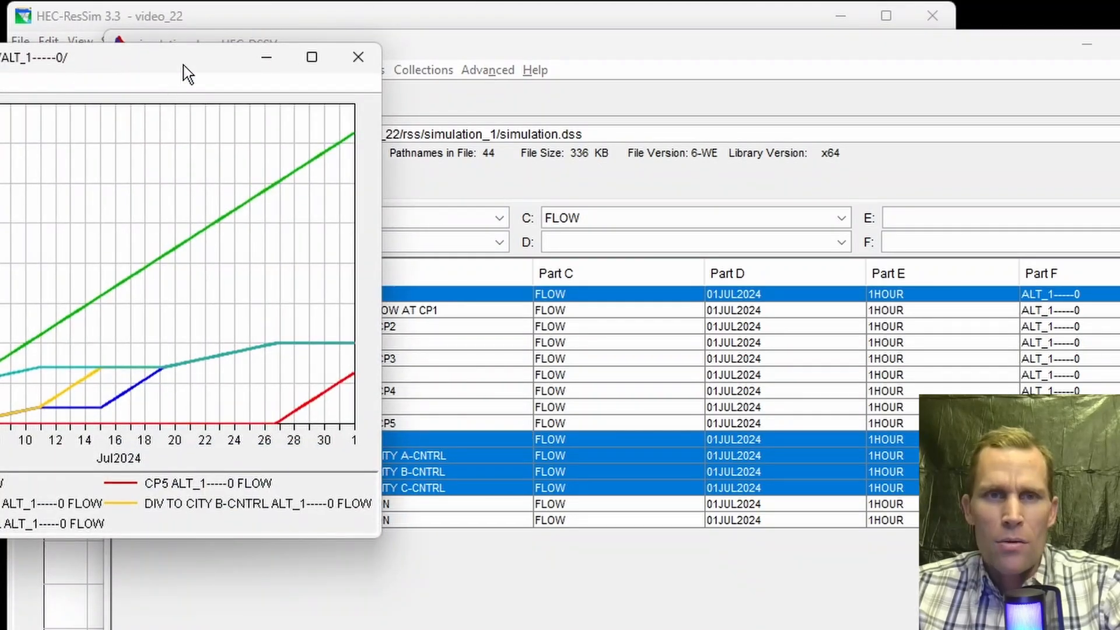
Step: Maximize the plot, zoom into the lower flows, and highlight each city diversion curve against CP1
drag(183, 65, 493, 168)
double_click(492, 168)
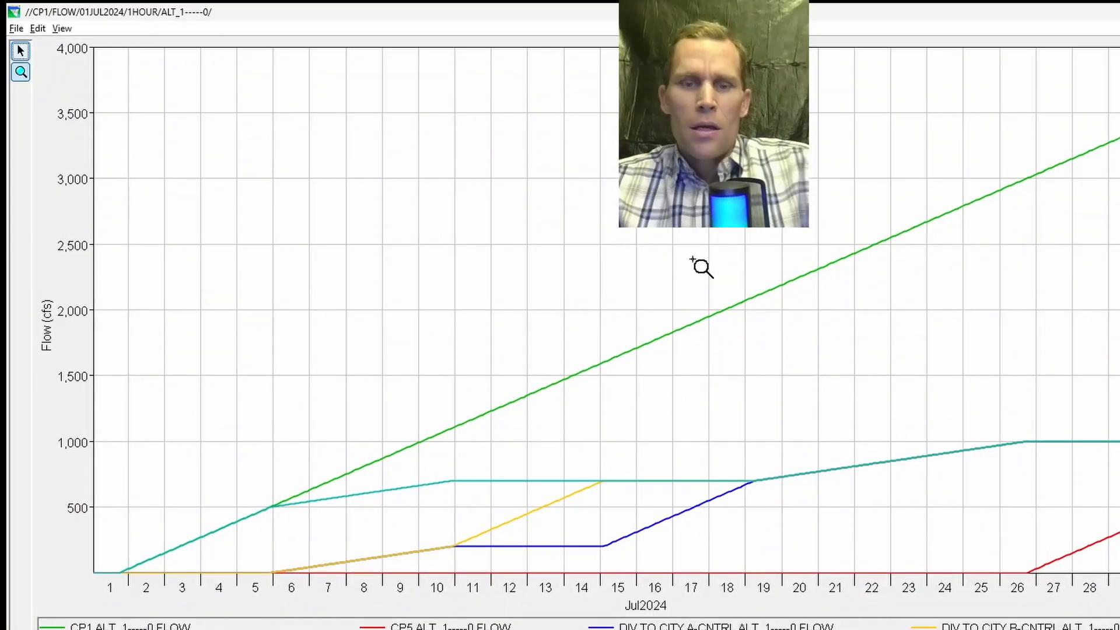
click(178, 627)
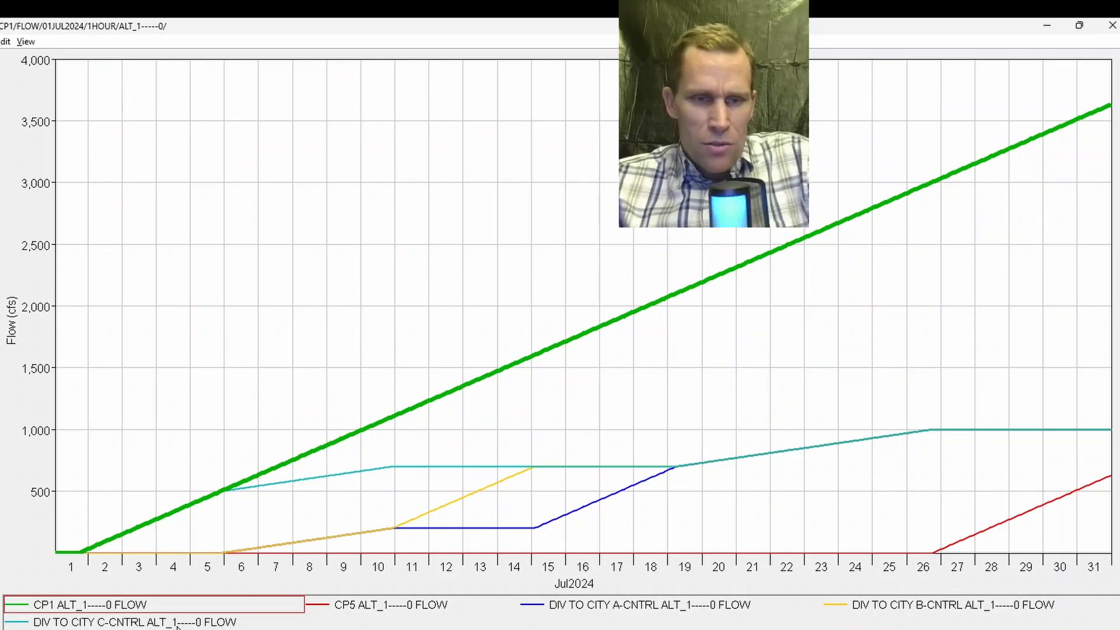
click(178, 623)
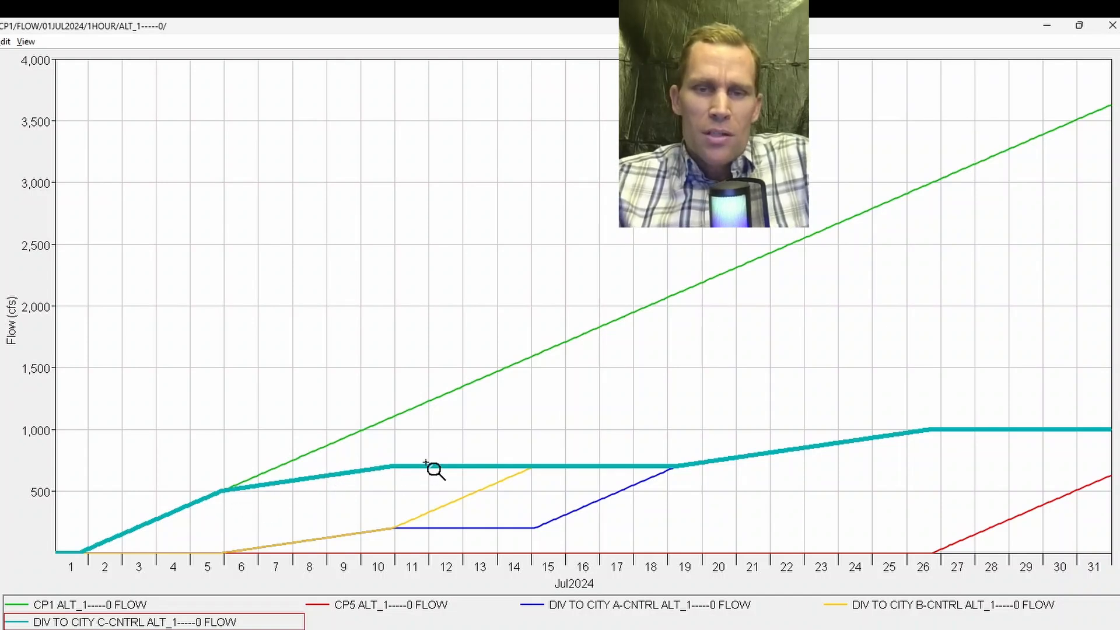
mouse_move(426, 463)
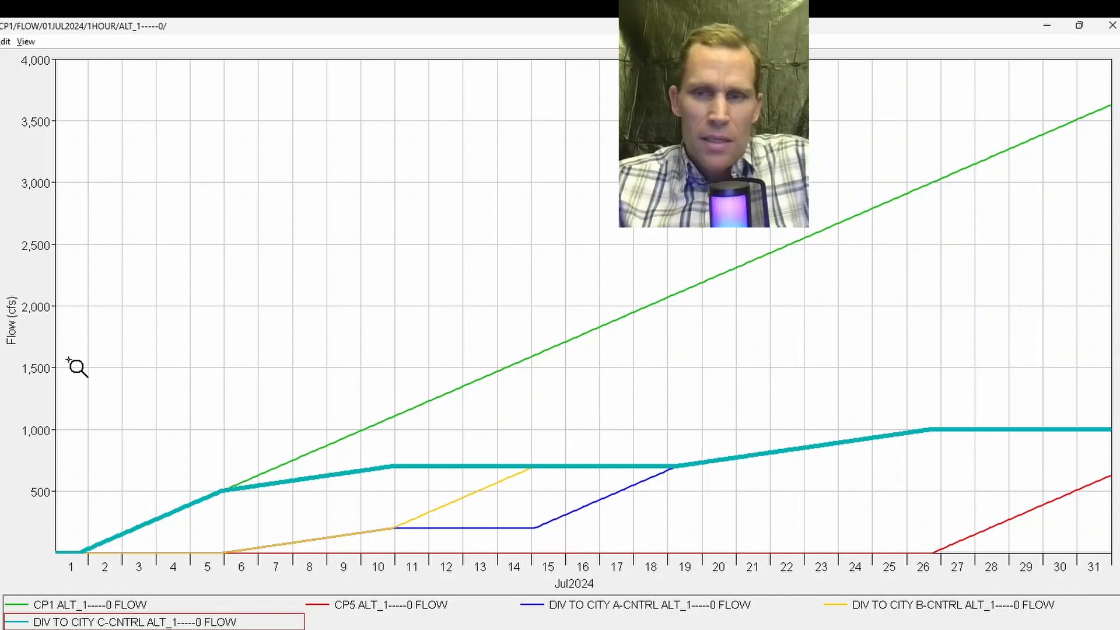
drag(75, 365, 1114, 583)
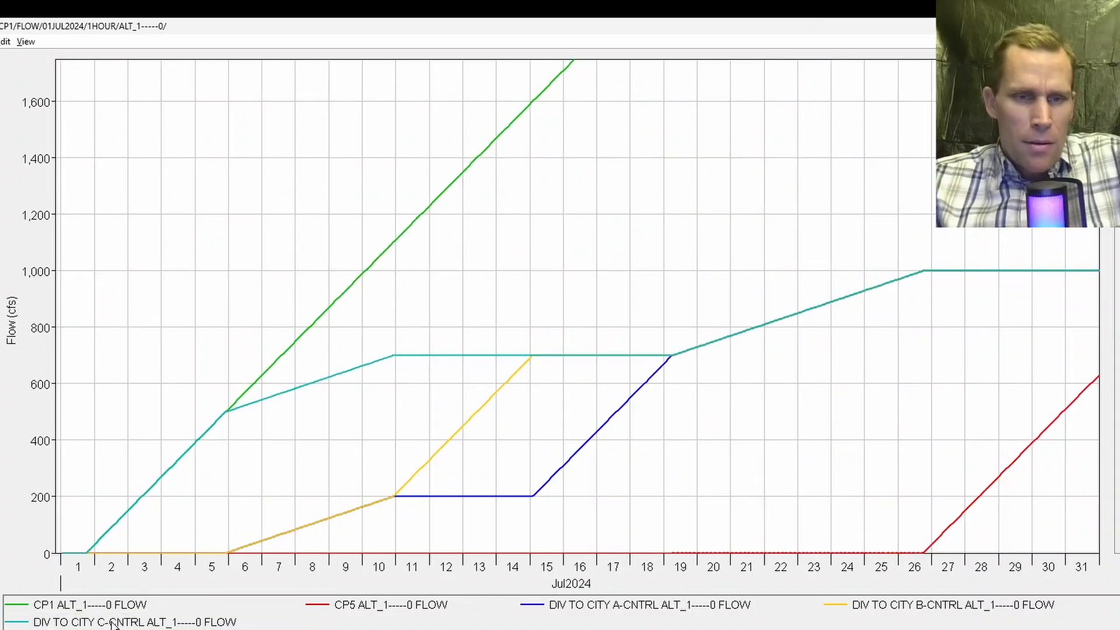
click(100, 621)
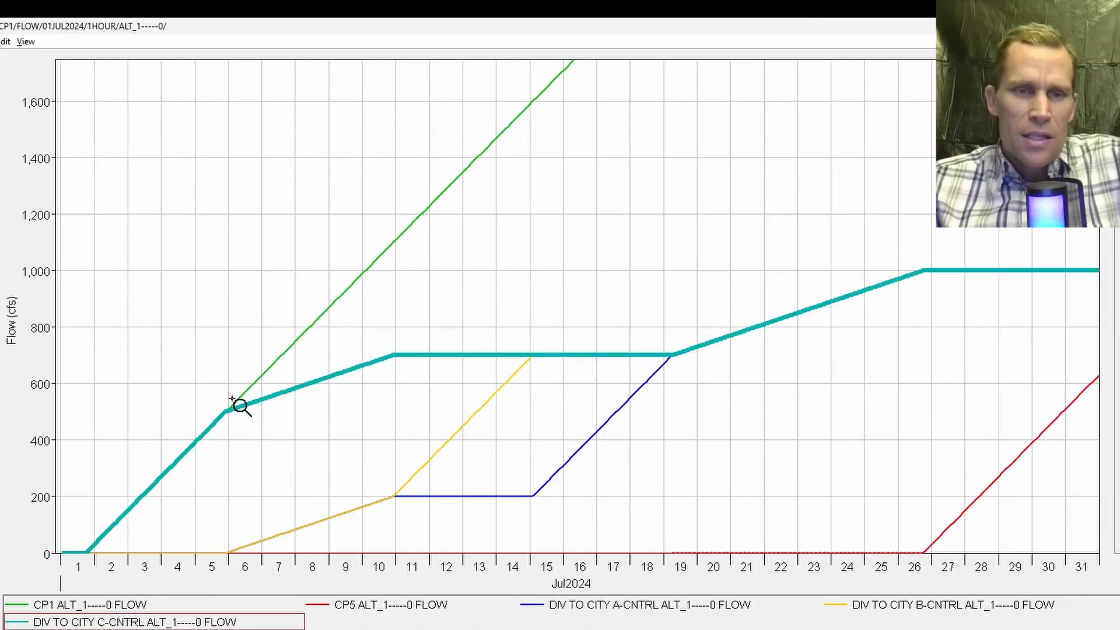
mouse_move(236, 417)
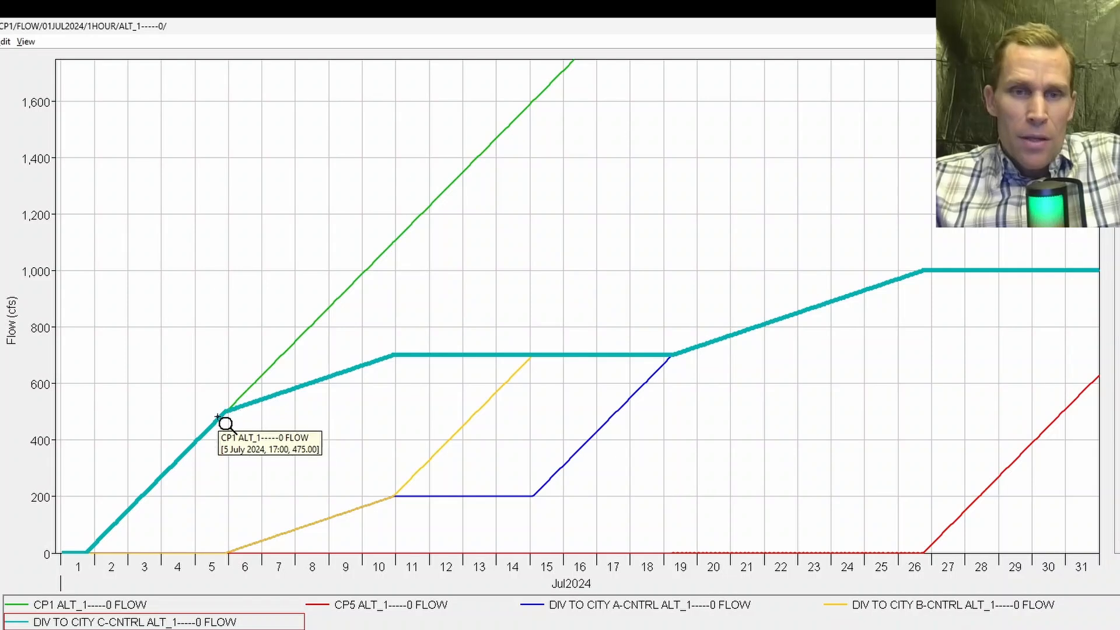
mouse_move(398, 354)
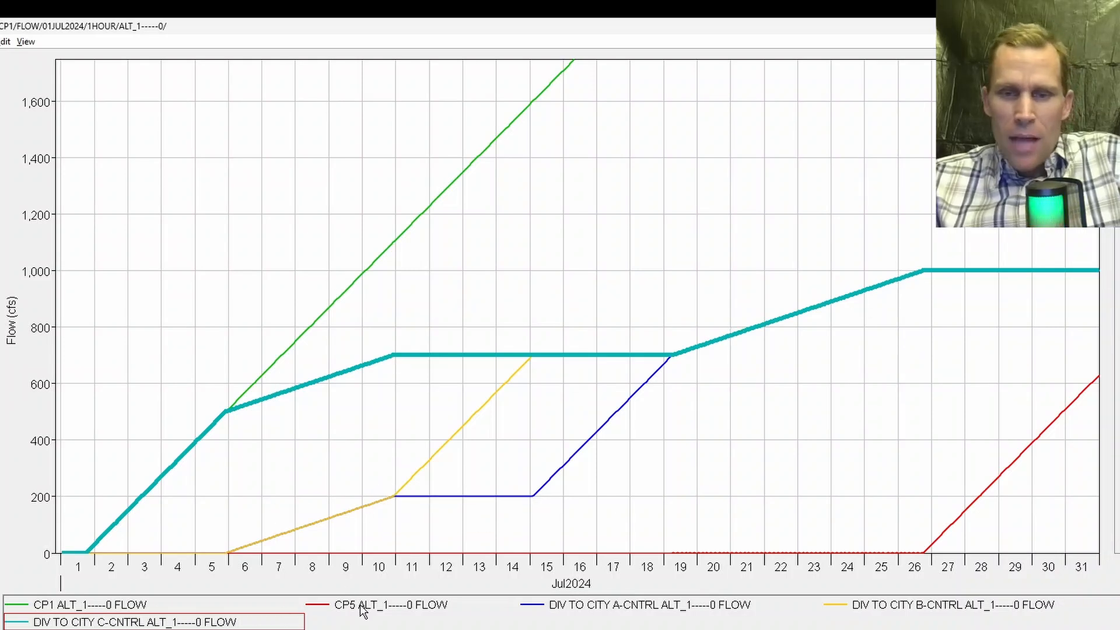
click(900, 608)
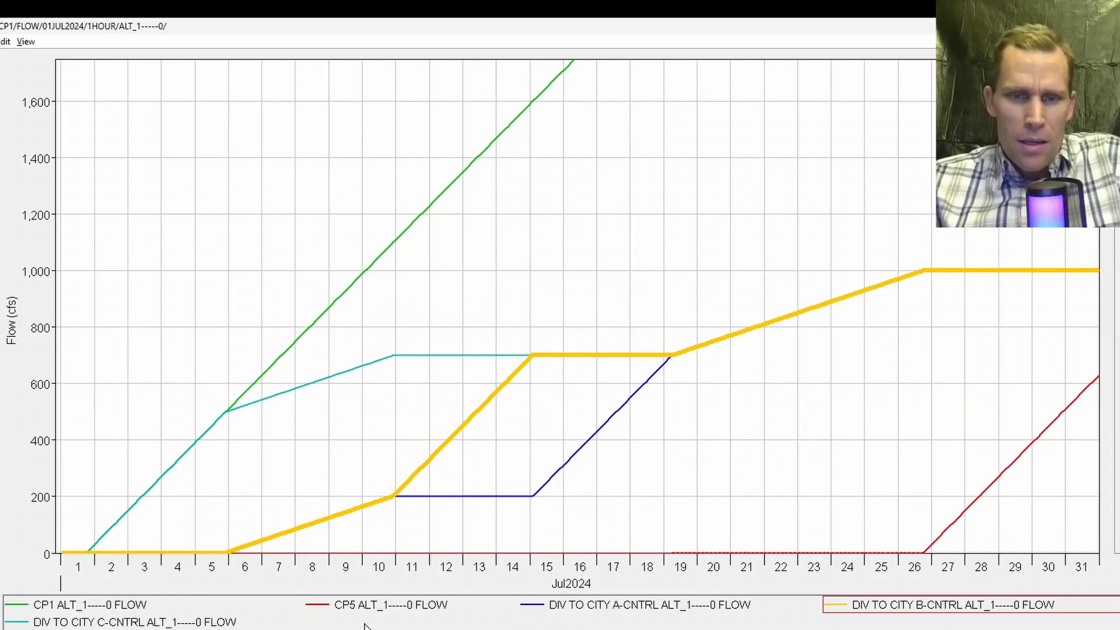
click(618, 610)
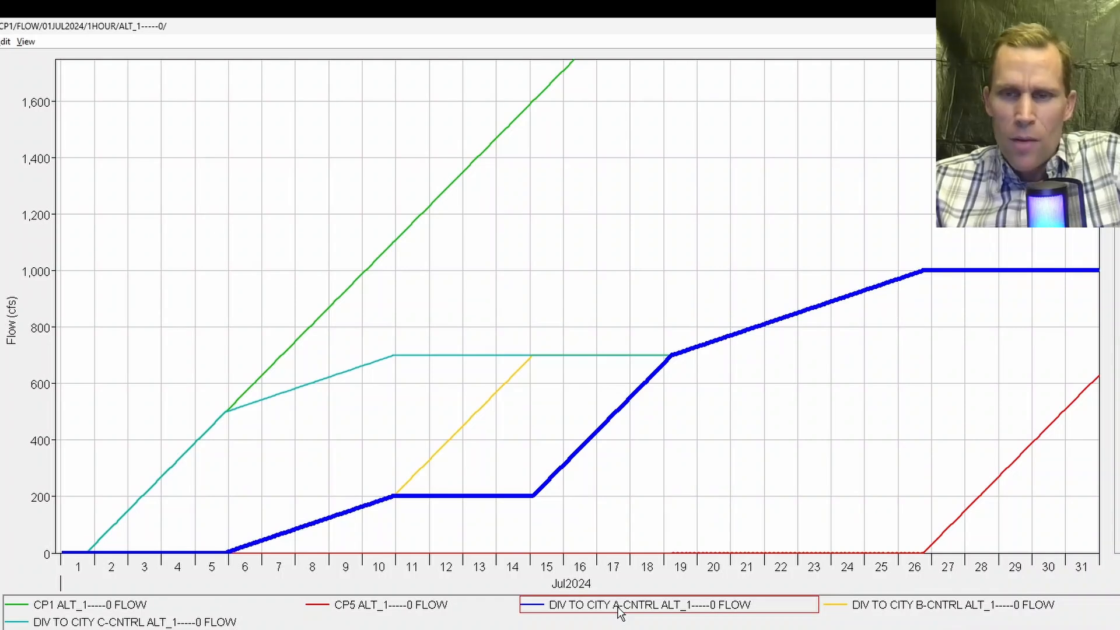
click(428, 607)
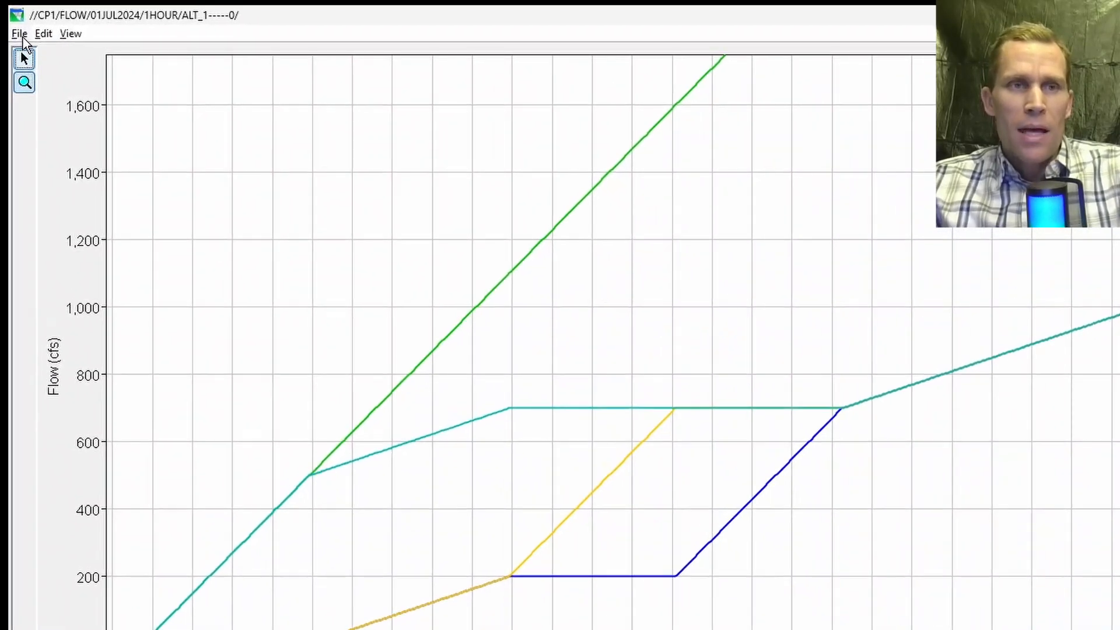
Step: Open a tabular view of the plotted flow series
click(23, 37)
mouse_move(36, 41)
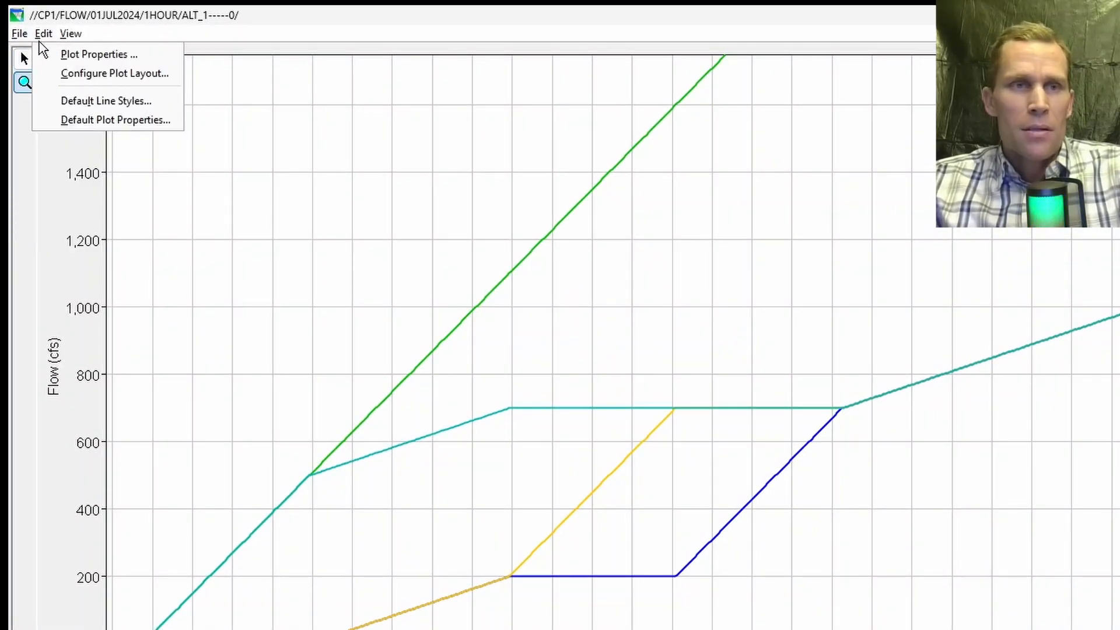
click(37, 51)
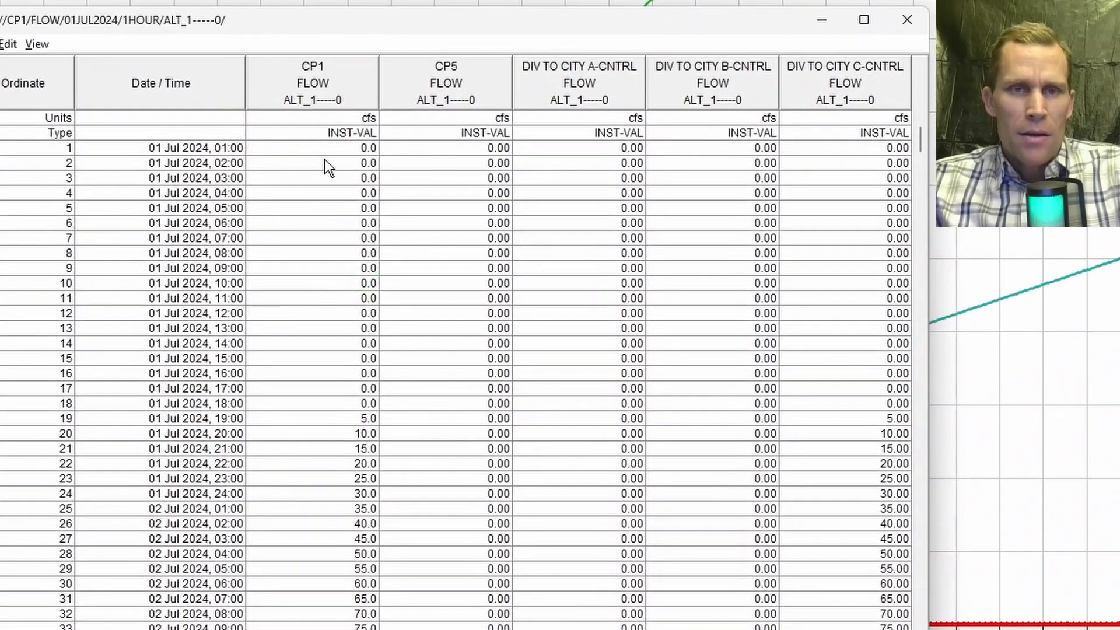
Step: Scroll through the tabular flow values comparing CP1 with the three city diversions, then close the table, plot and DSS viewer
drag(414, 239, 431, 610)
scroll(387, 468, down, 1)
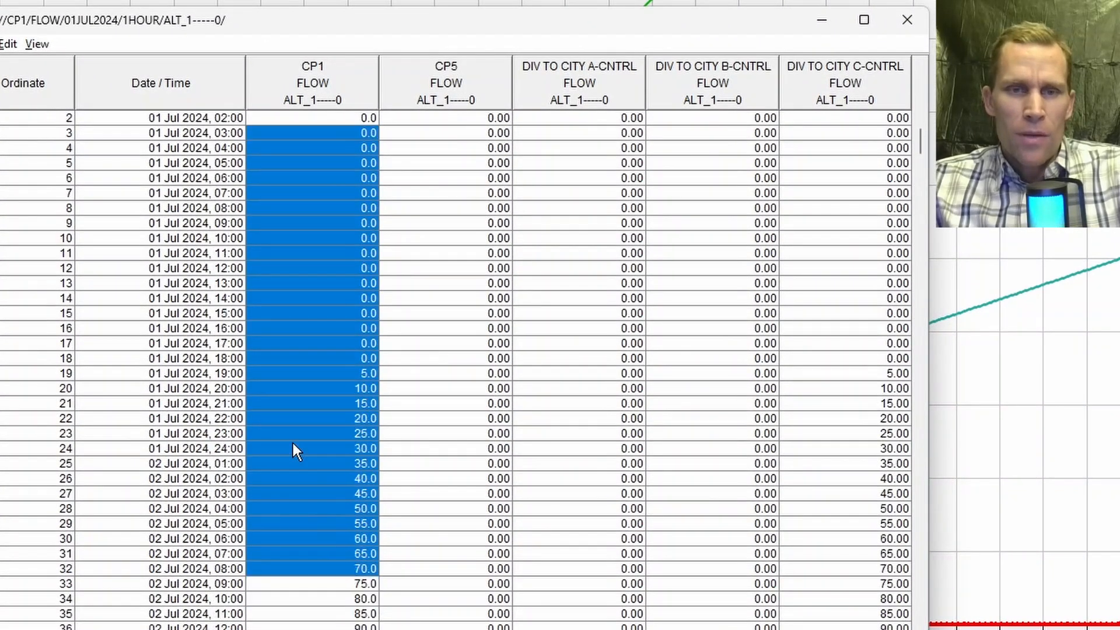
scroll(292, 443, down, 20)
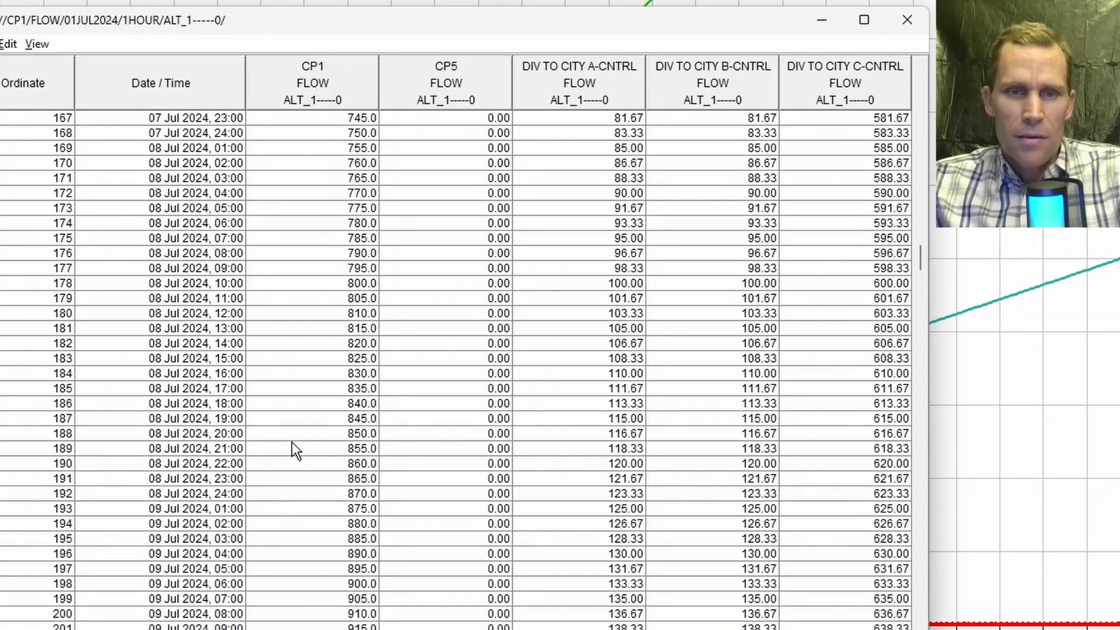
scroll(291, 442, down, 20)
drag(295, 493, 879, 492)
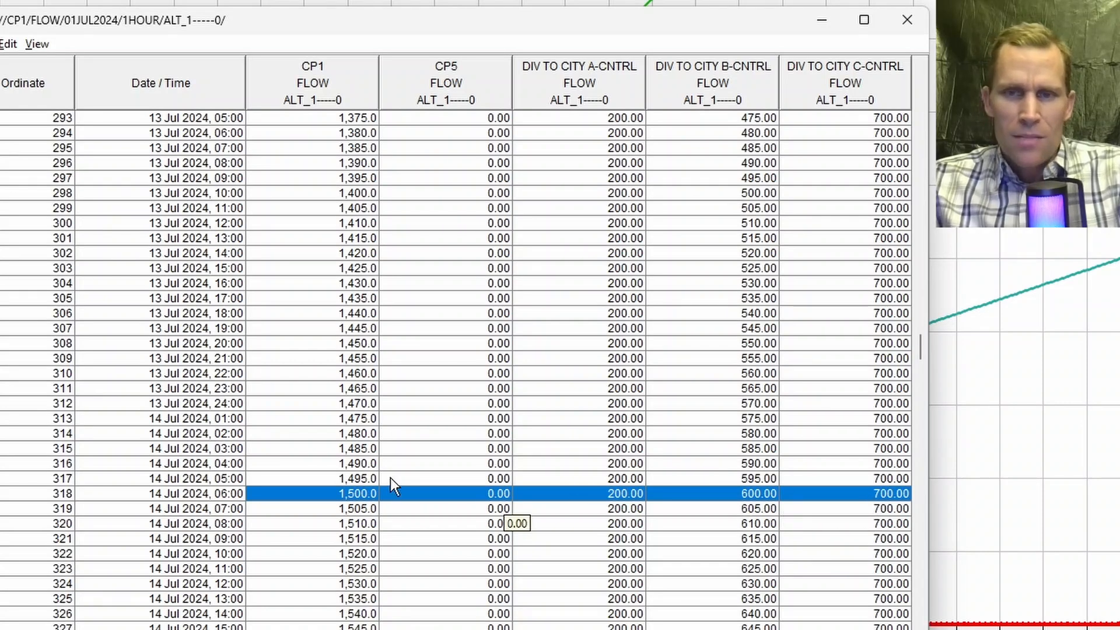
scroll(475, 288, down, 12)
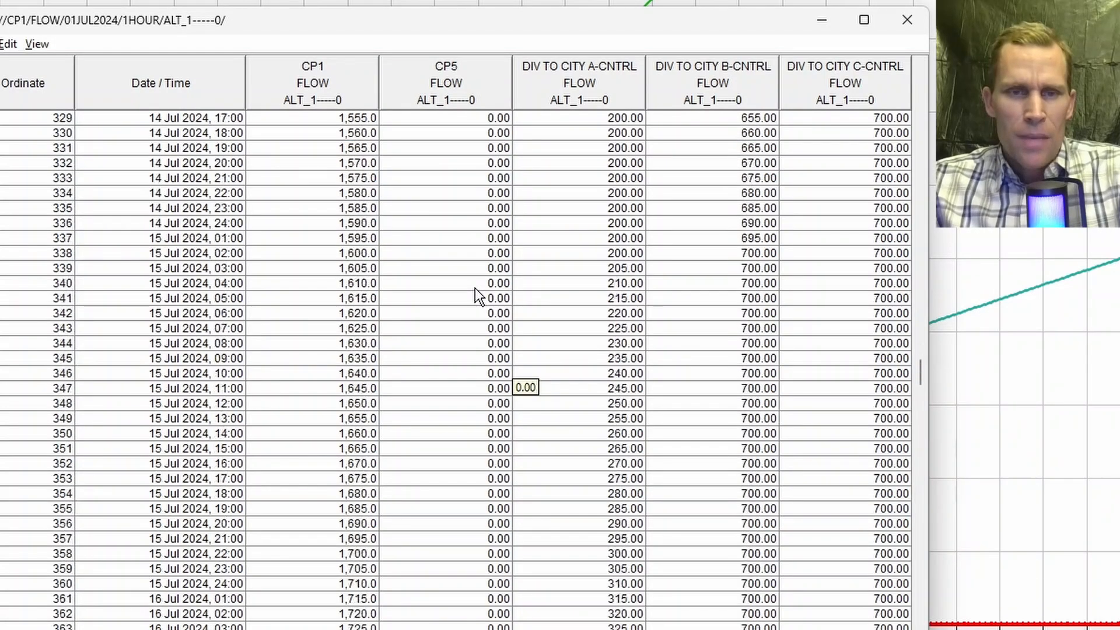
scroll(475, 288, down, 13)
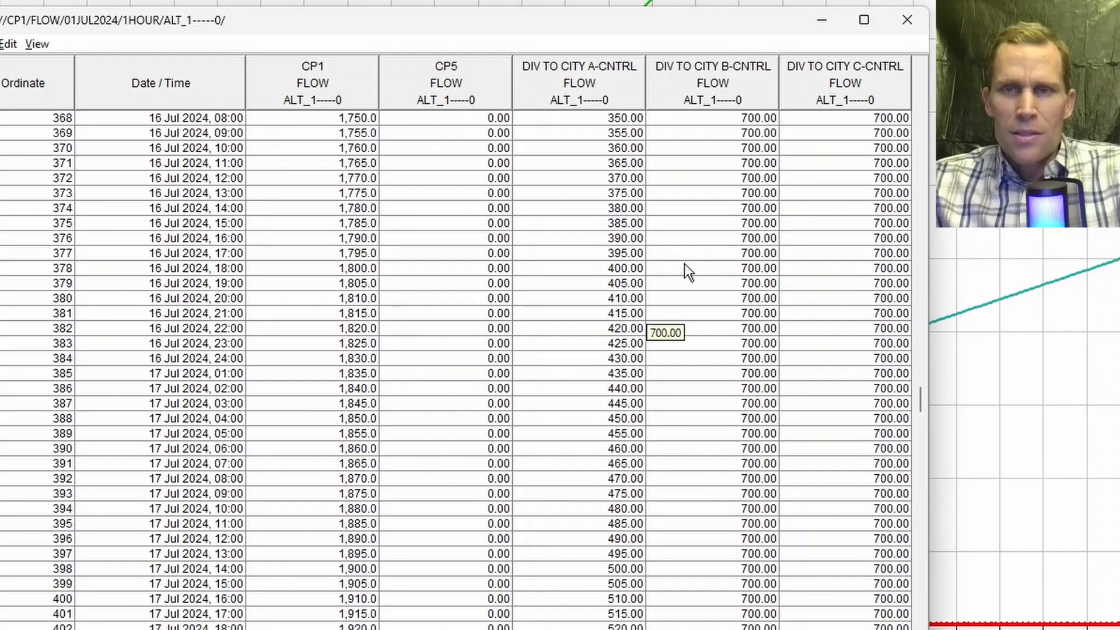
click(906, 21)
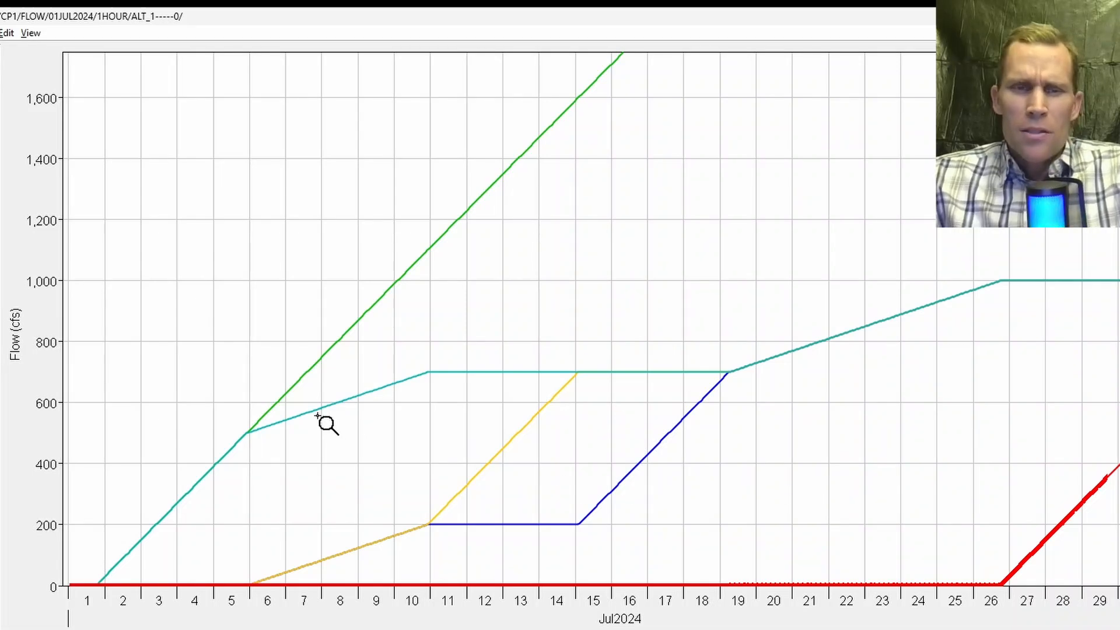
mouse_move(318, 416)
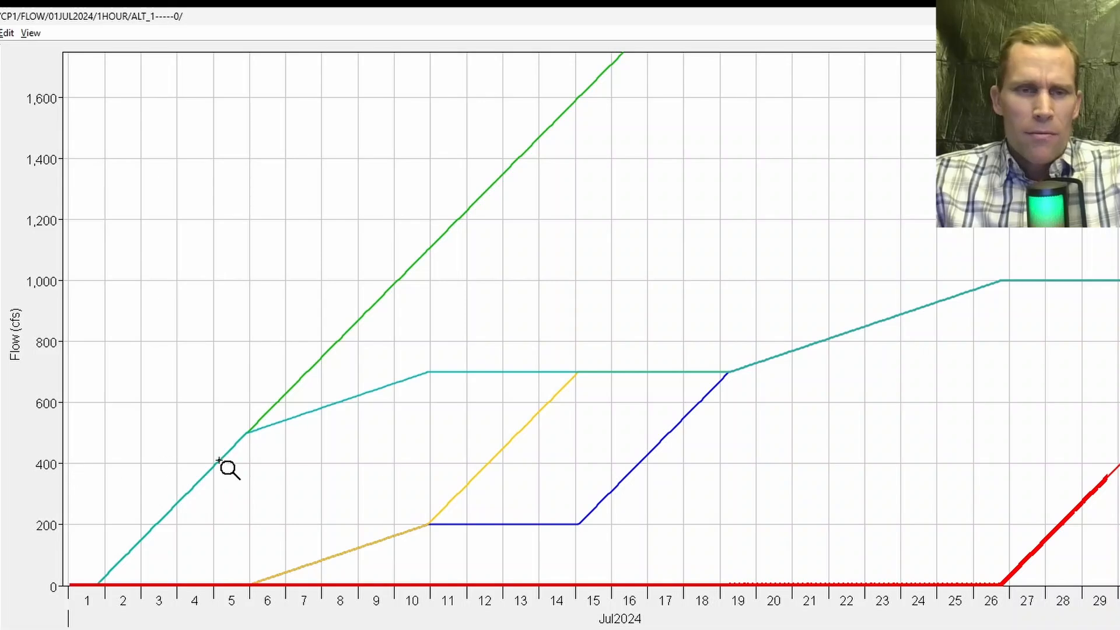
mouse_move(219, 461)
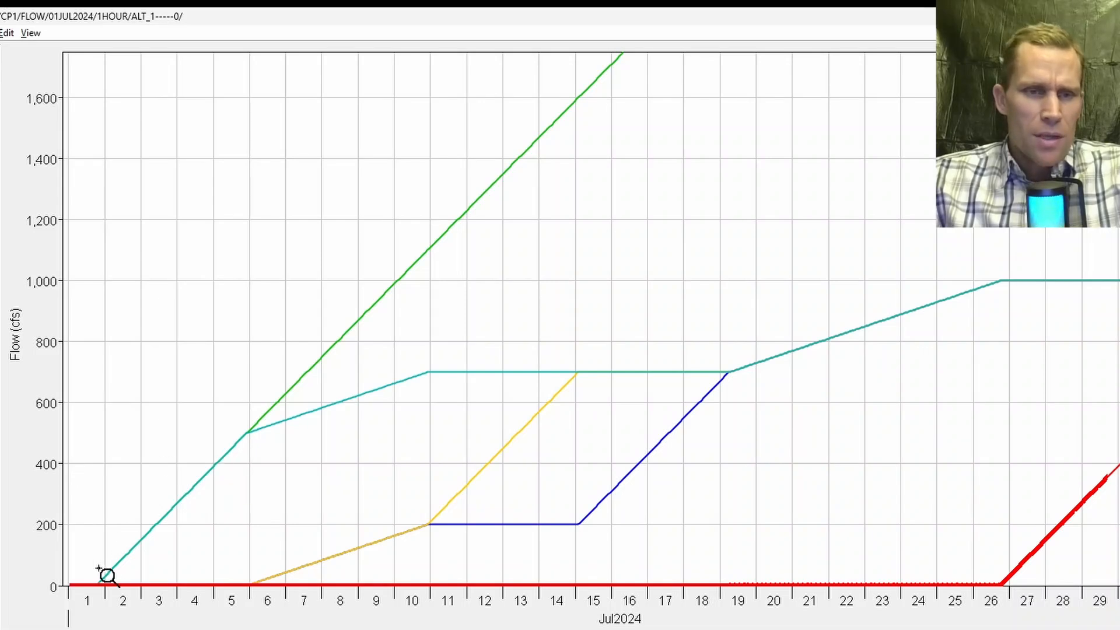
mouse_move(211, 585)
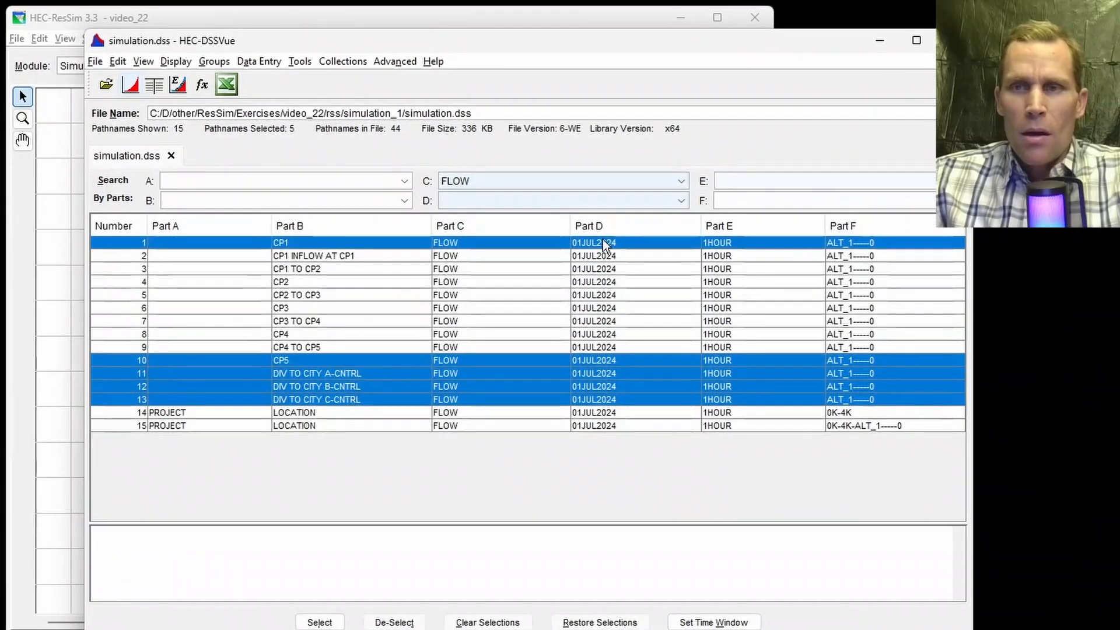
click(953, 40)
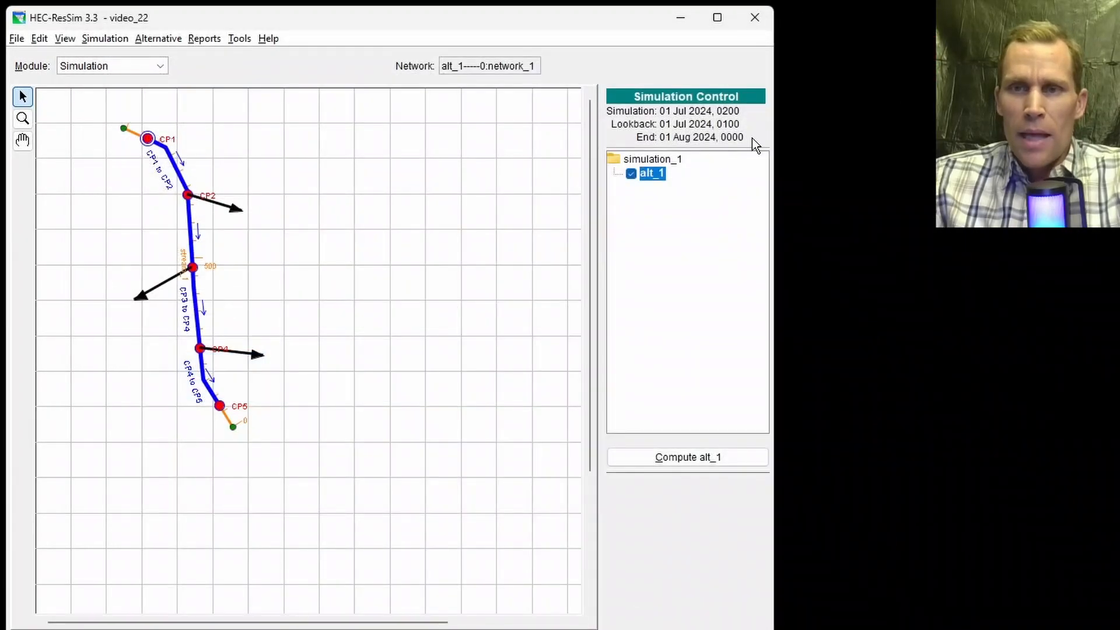
Step: Create a new trial of alt_1 named 400CFS_DS_PRIORITY
right_click(660, 173)
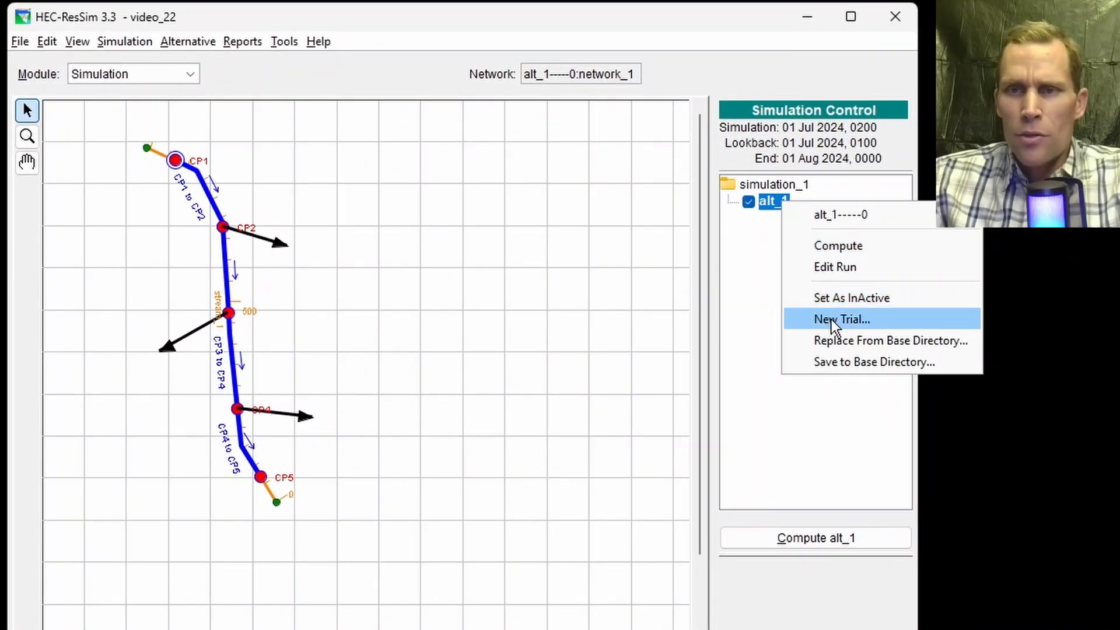
click(831, 319)
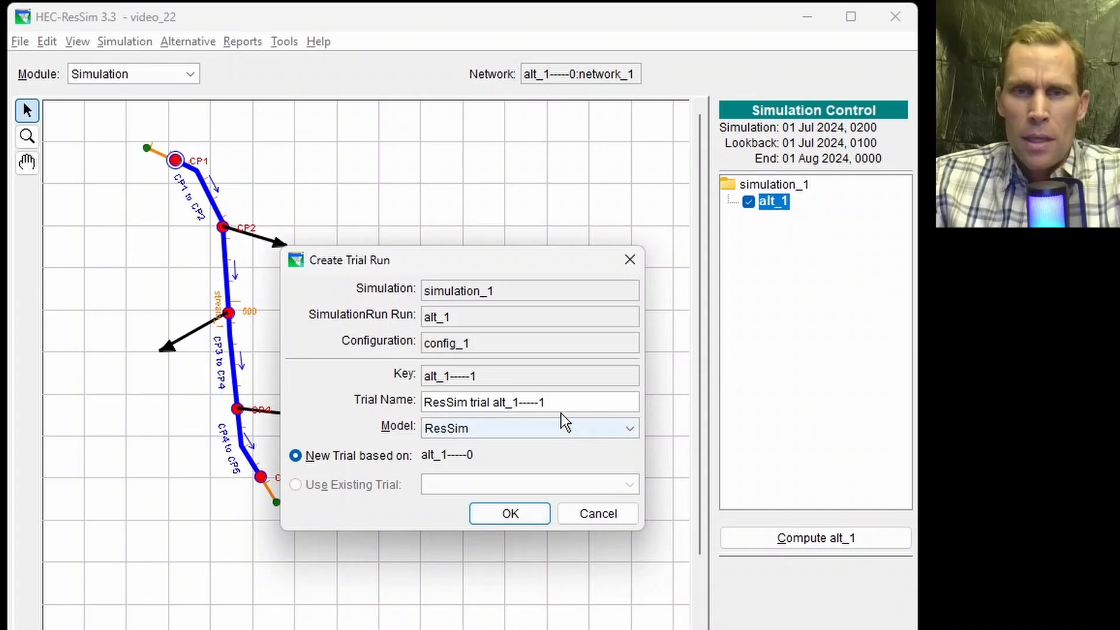
drag(560, 408, 261, 386)
text(400)
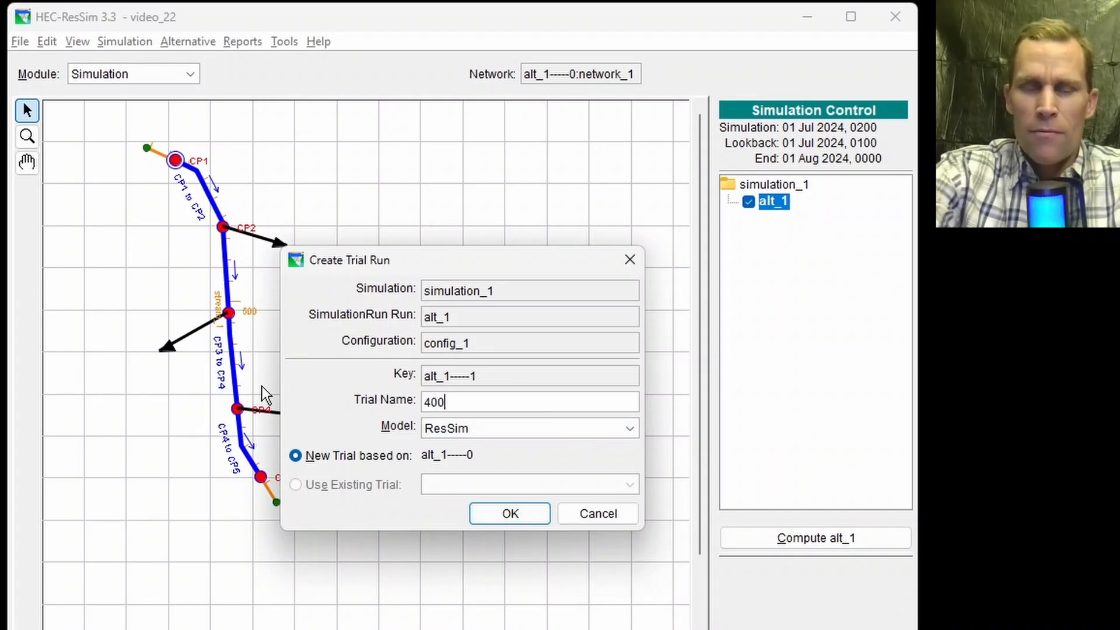
text(CFS)
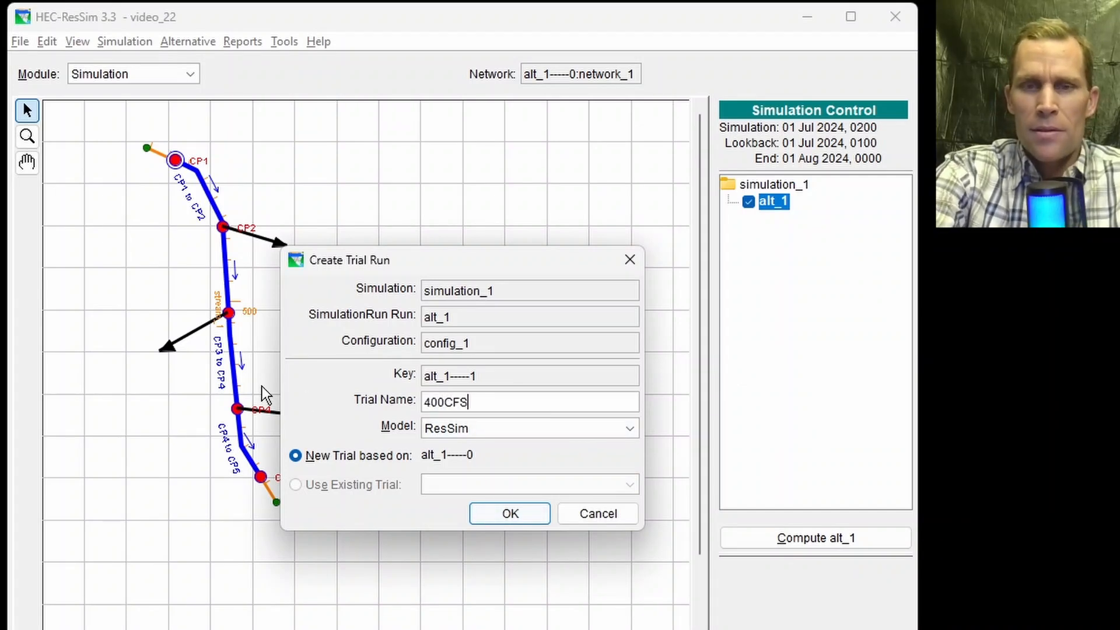
text(_DS_PR)
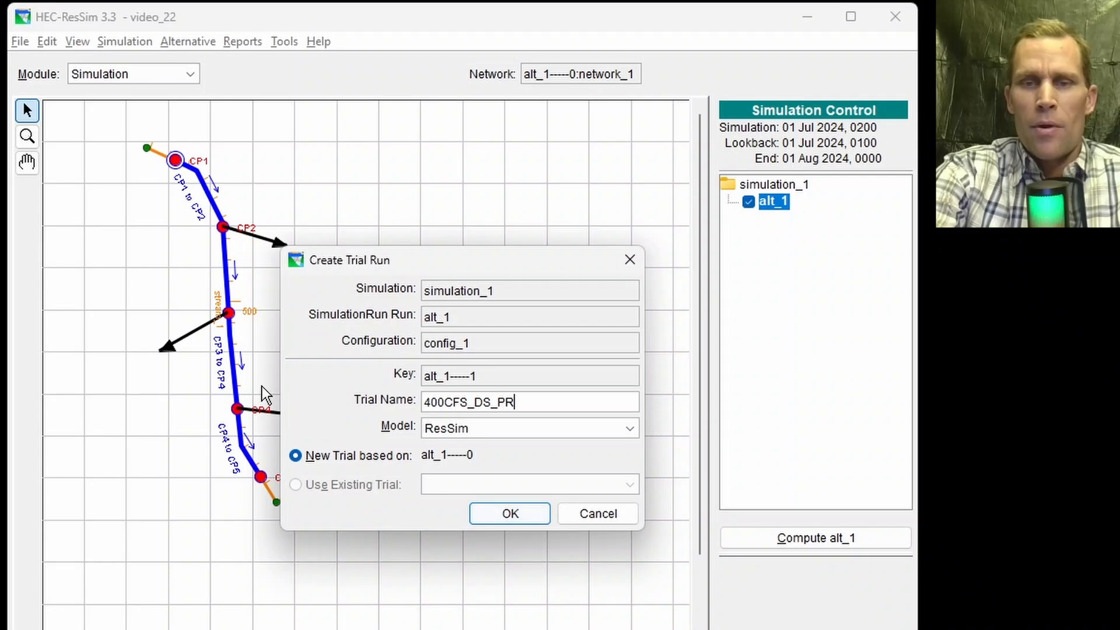
text(IORITY)
click(481, 509)
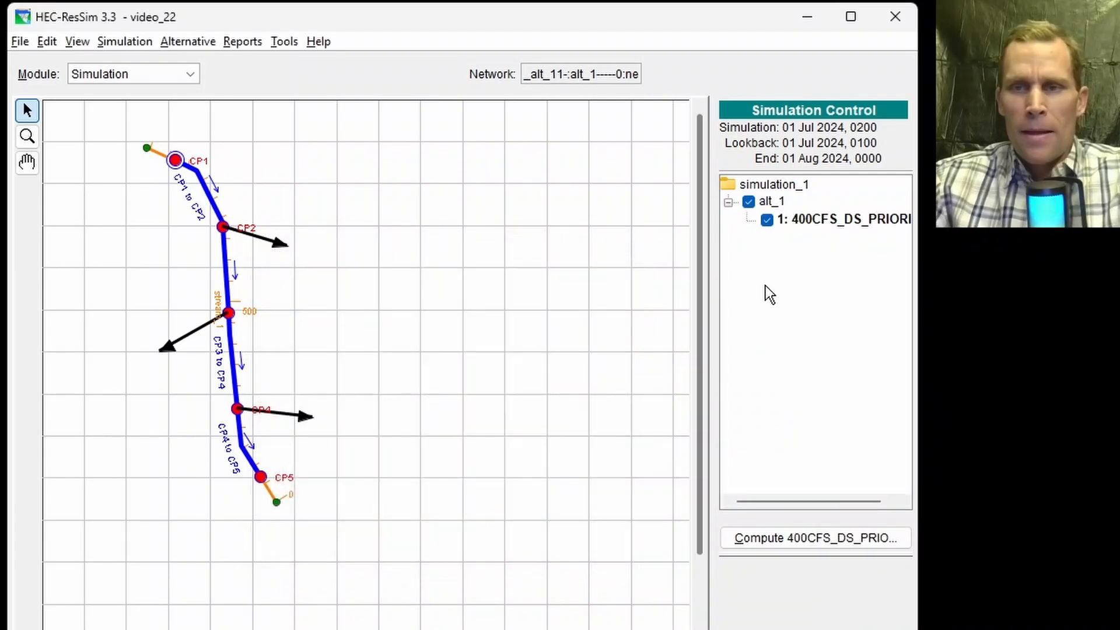
Step: Open the new trial's run editor and its Diversions editor
right_click(827, 221)
click(839, 289)
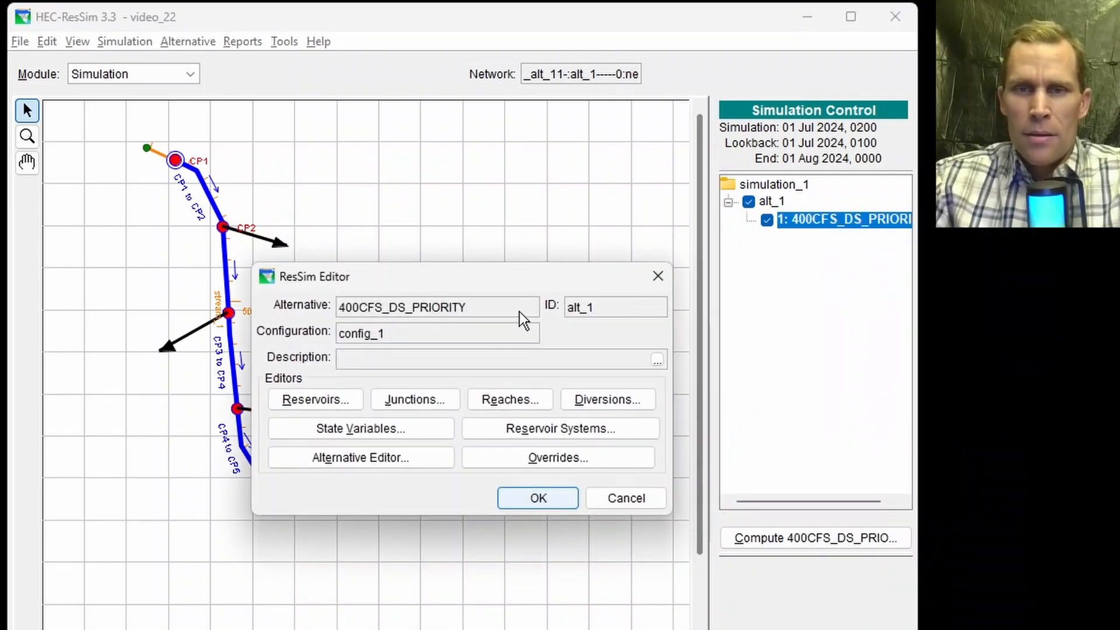
drag(516, 278, 649, 290)
click(742, 412)
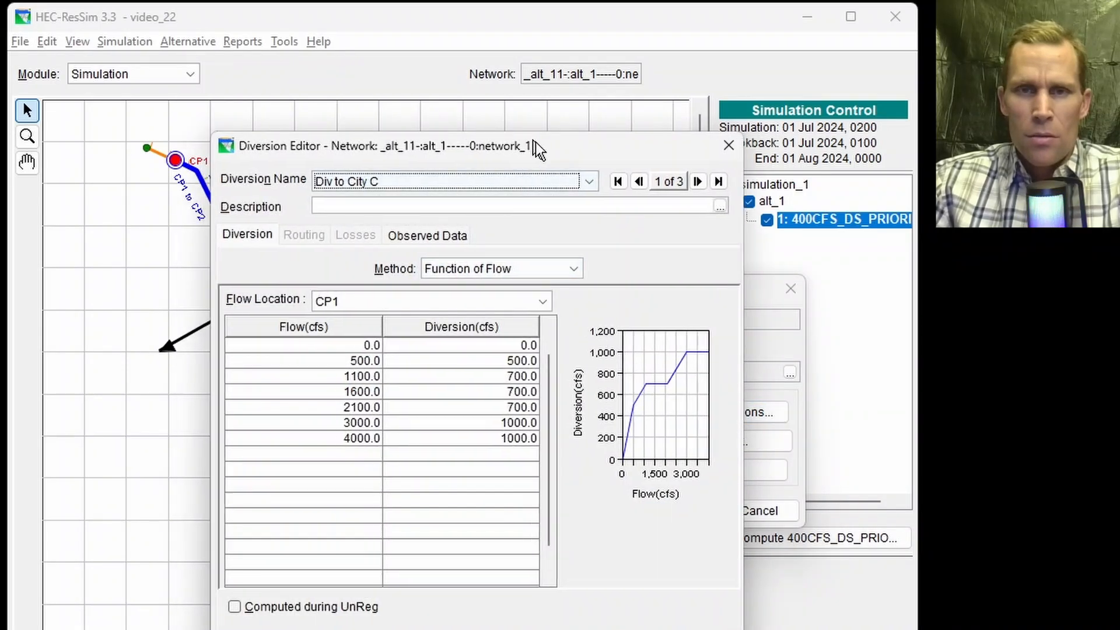
drag(535, 142, 649, 161)
click(592, 201)
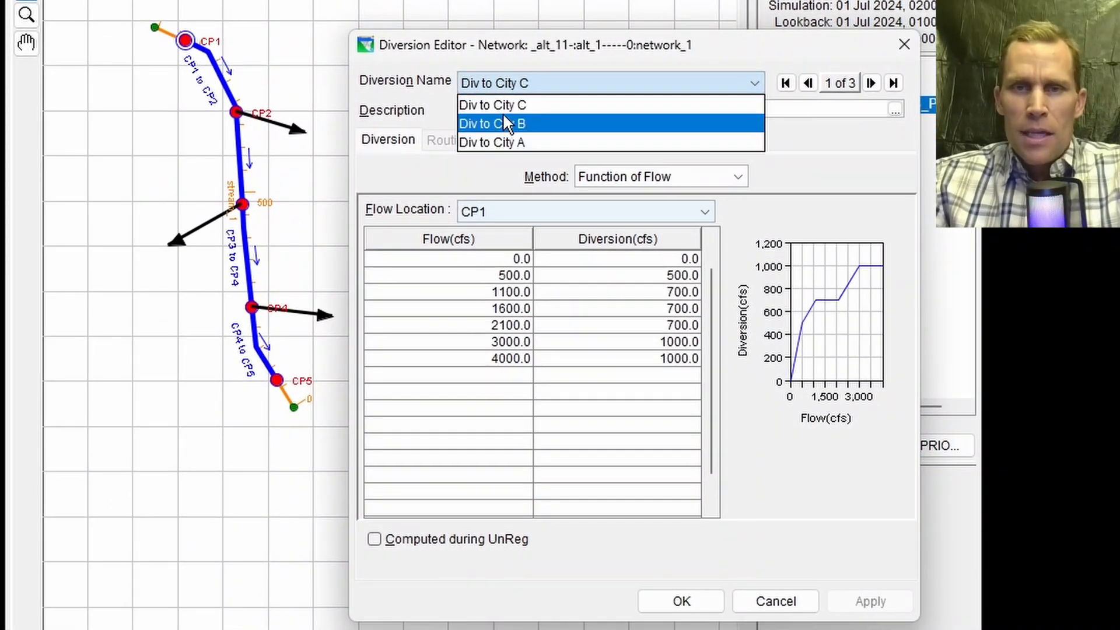
Step: Switch to Excel and review the Diverions2 sheet's reservoir release, city diversion and downstream flow rows
key(alt+Tab)
drag(765, 7, 630, 14)
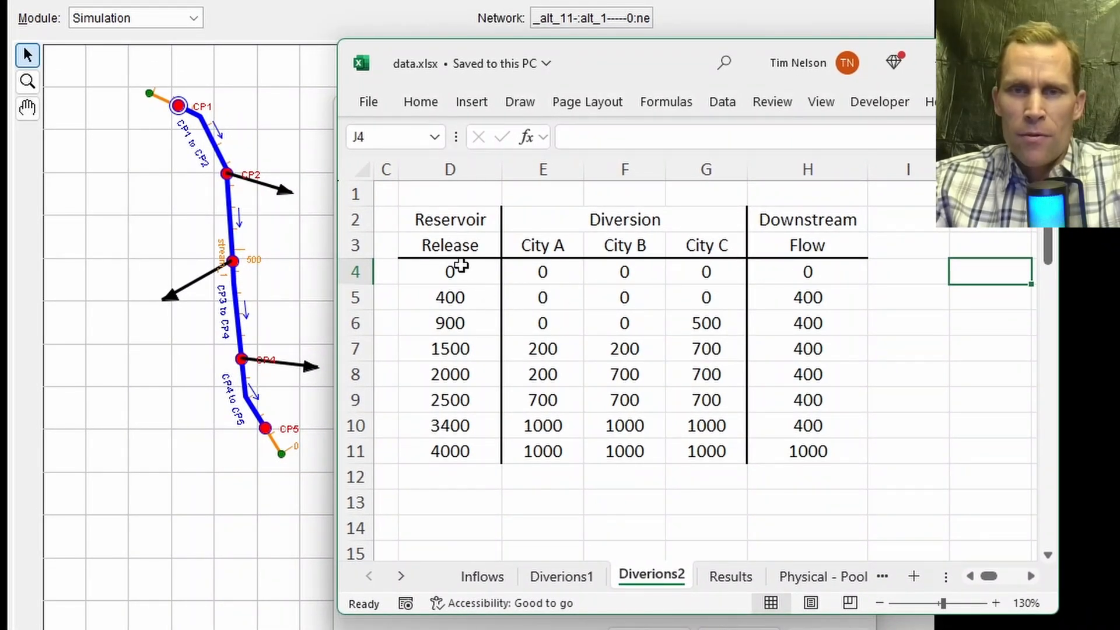
drag(461, 270, 745, 270)
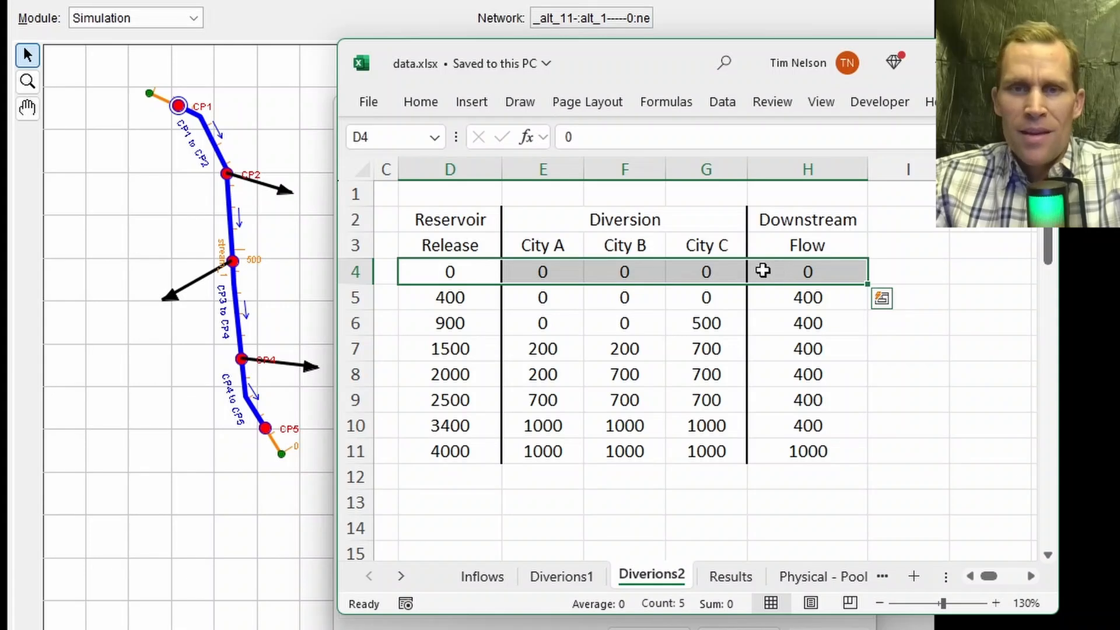
click(462, 298)
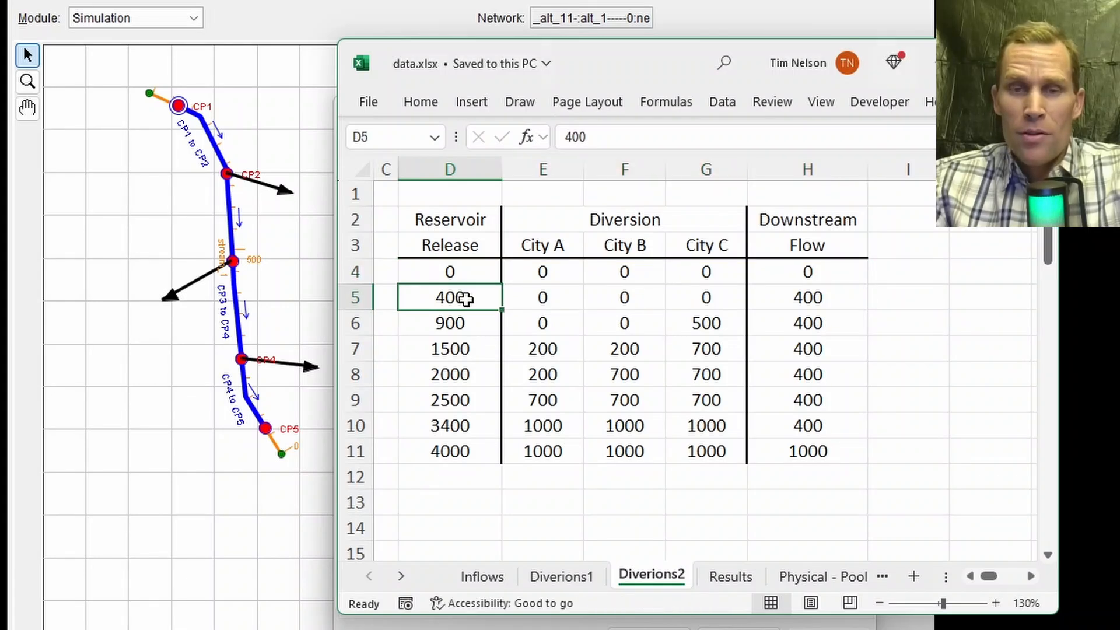
drag(474, 298, 803, 292)
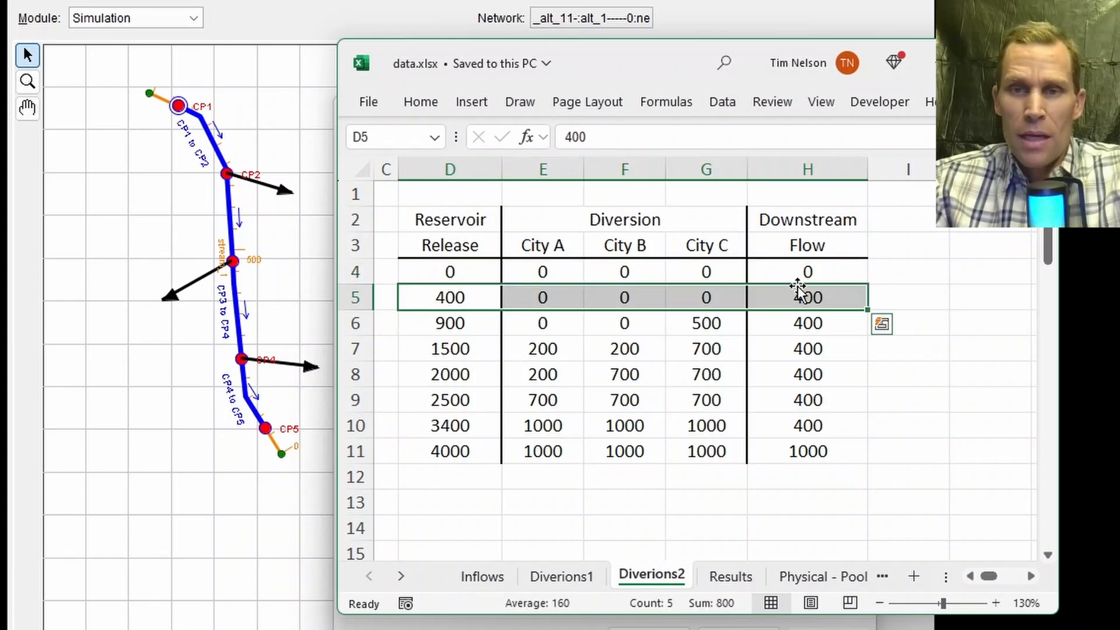
drag(533, 291, 690, 298)
click(479, 292)
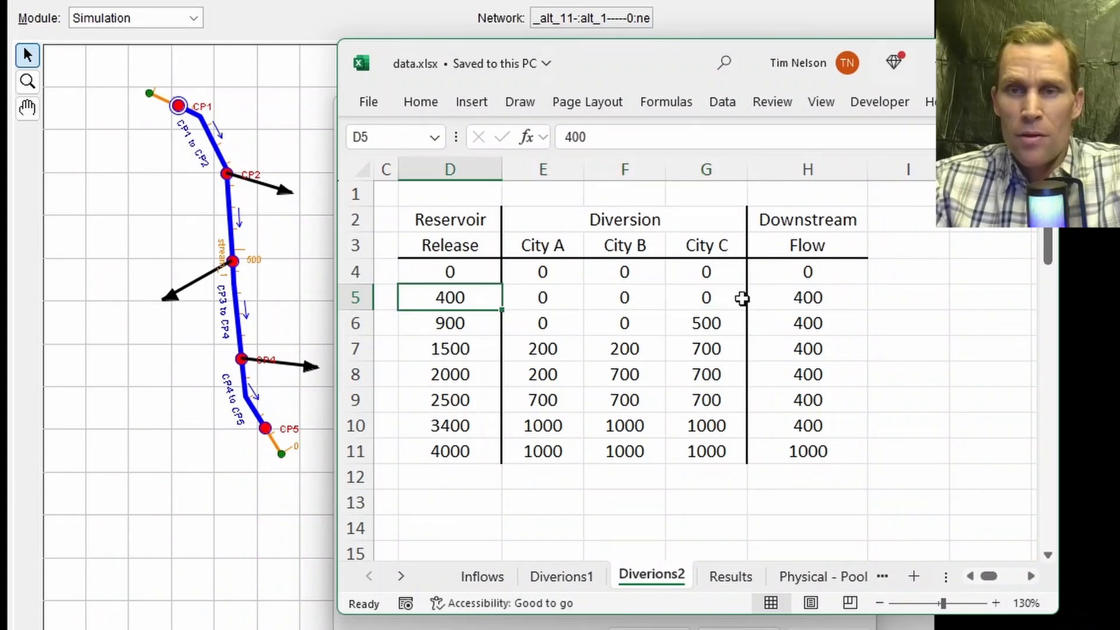
click(795, 297)
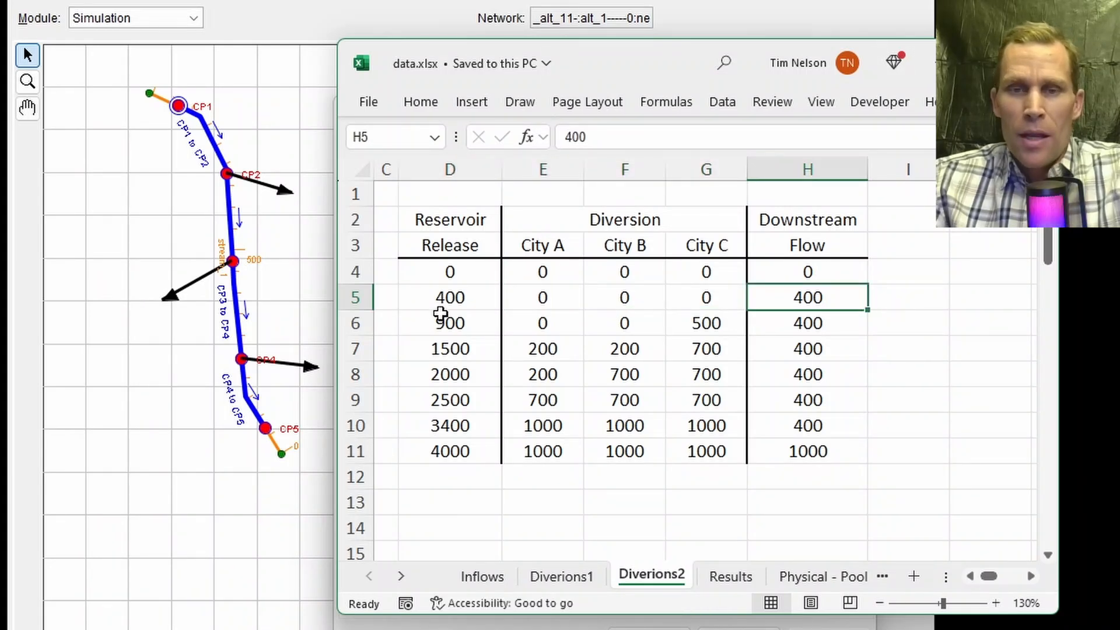
drag(441, 324, 443, 429)
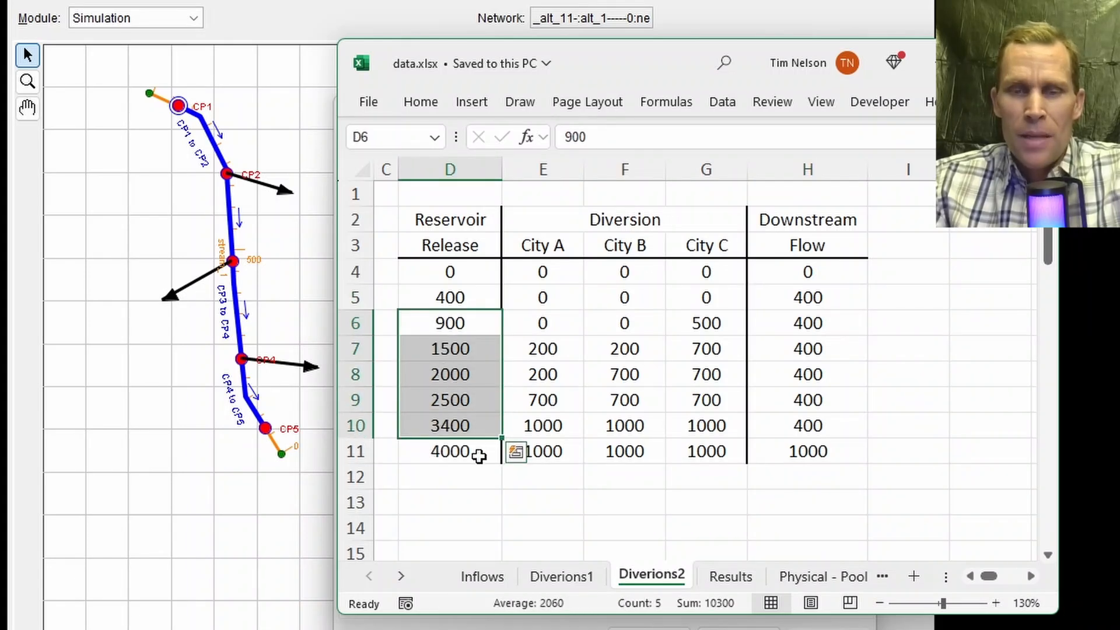
click(466, 426)
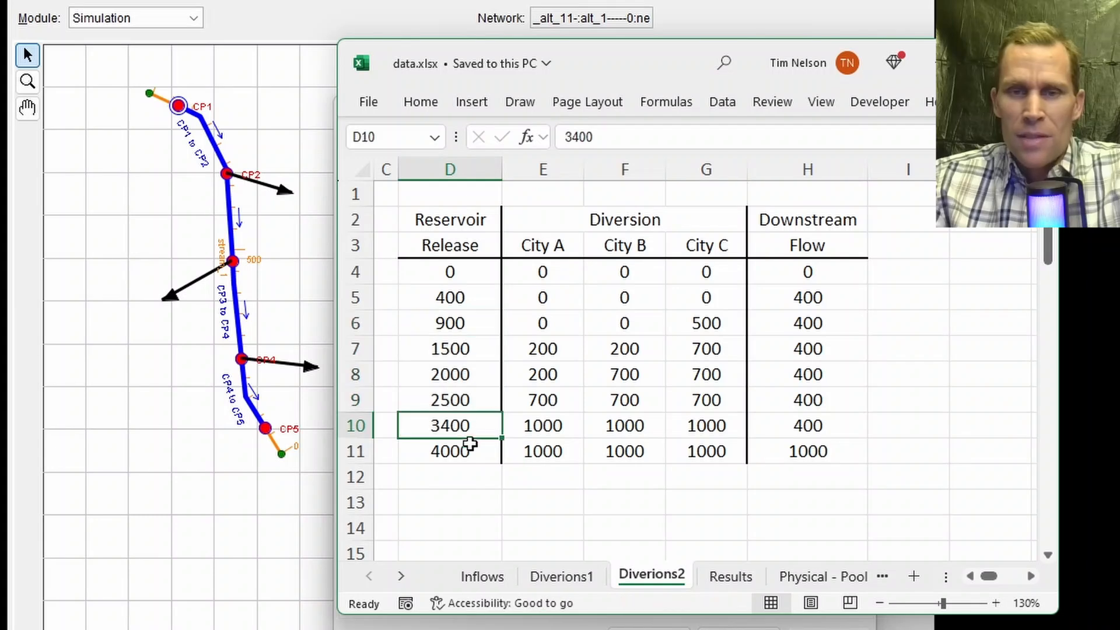
drag(530, 427, 702, 427)
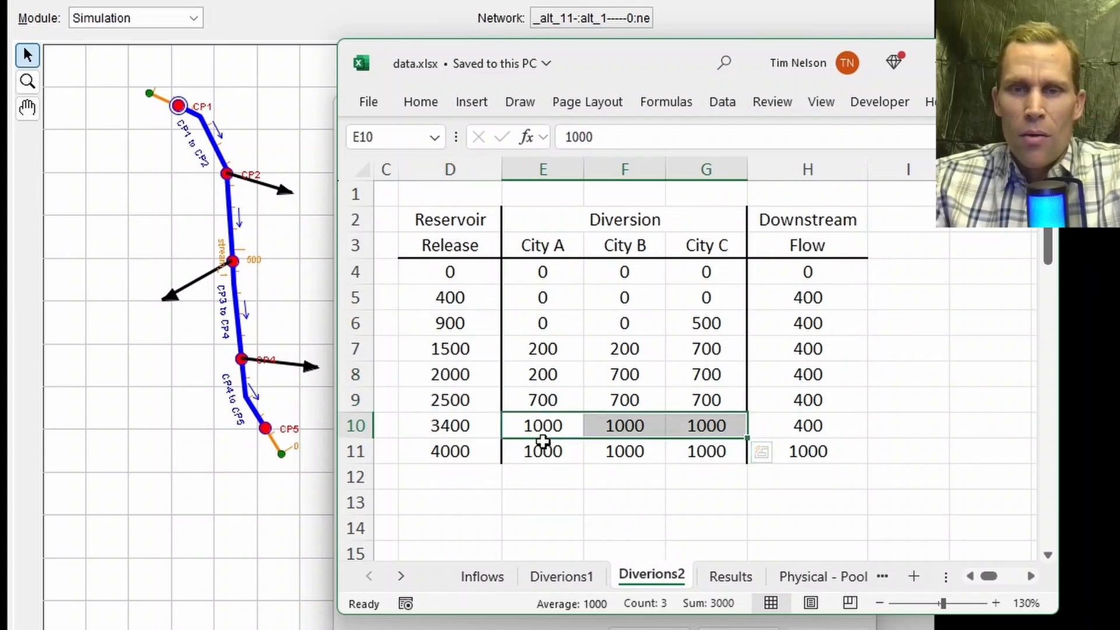
drag(537, 428, 690, 426)
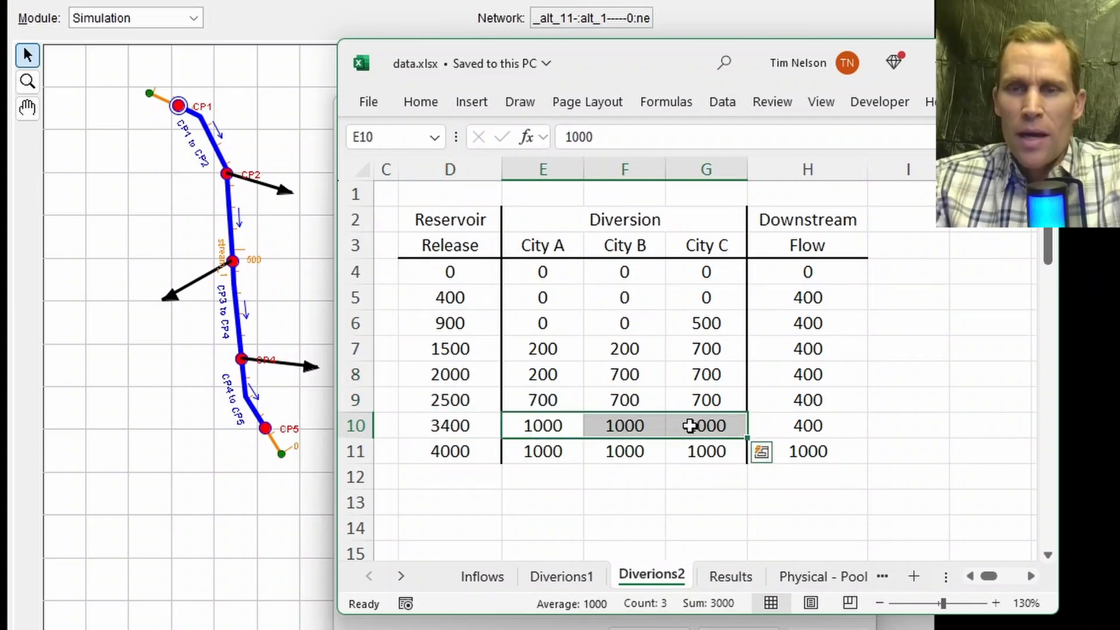
click(797, 426)
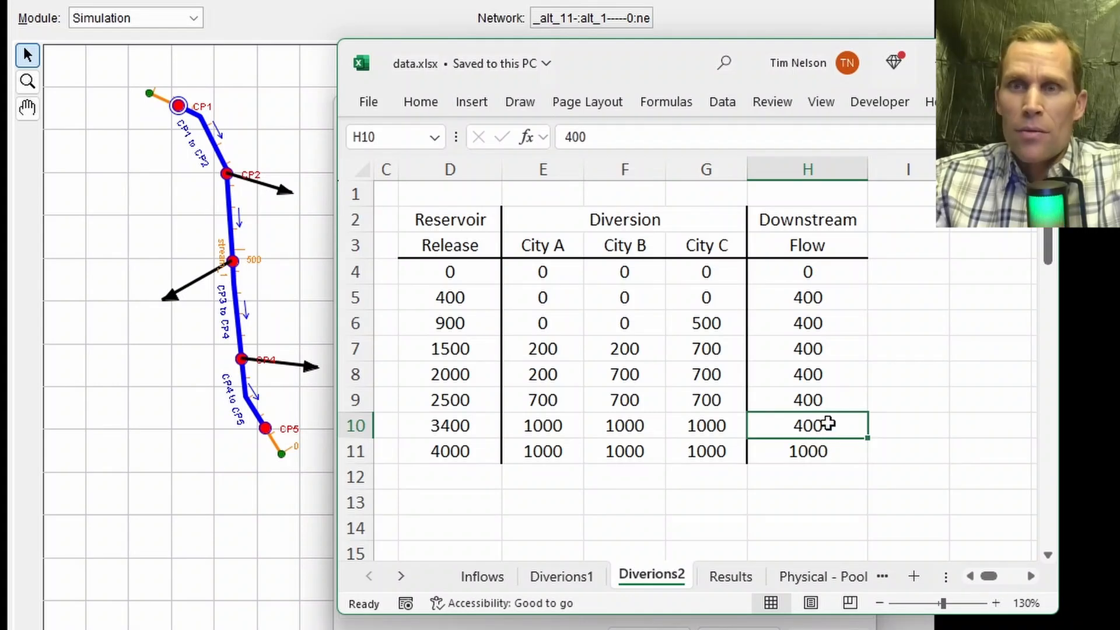
click(822, 454)
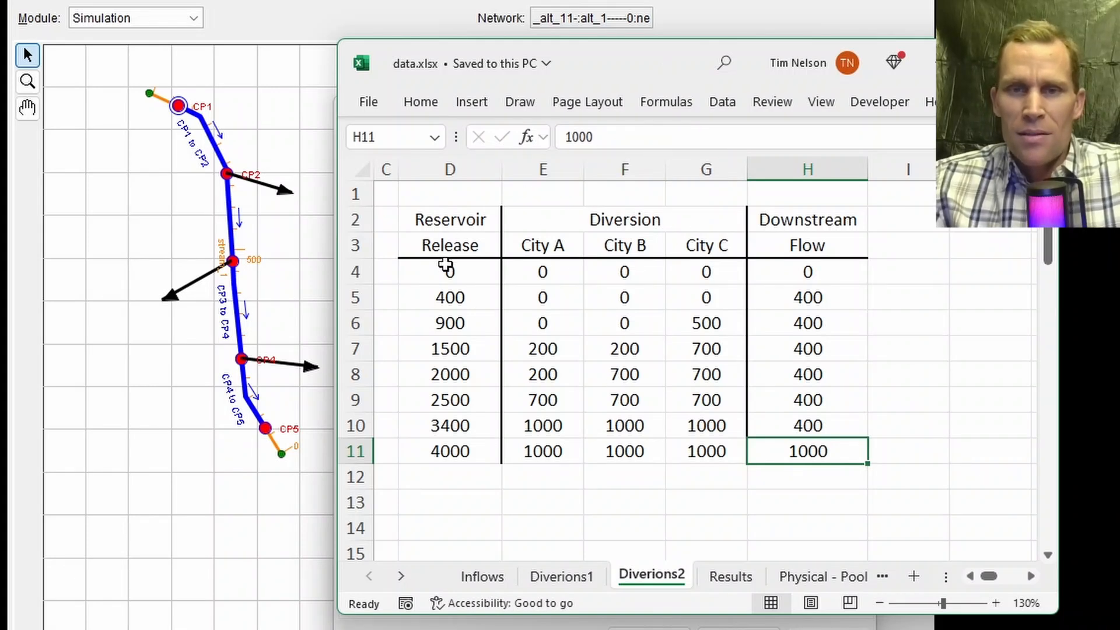
Step: Copy the Reservoir Release and City A columns and paste them into Div to City A's flow-diversion table
drag(447, 267, 541, 445)
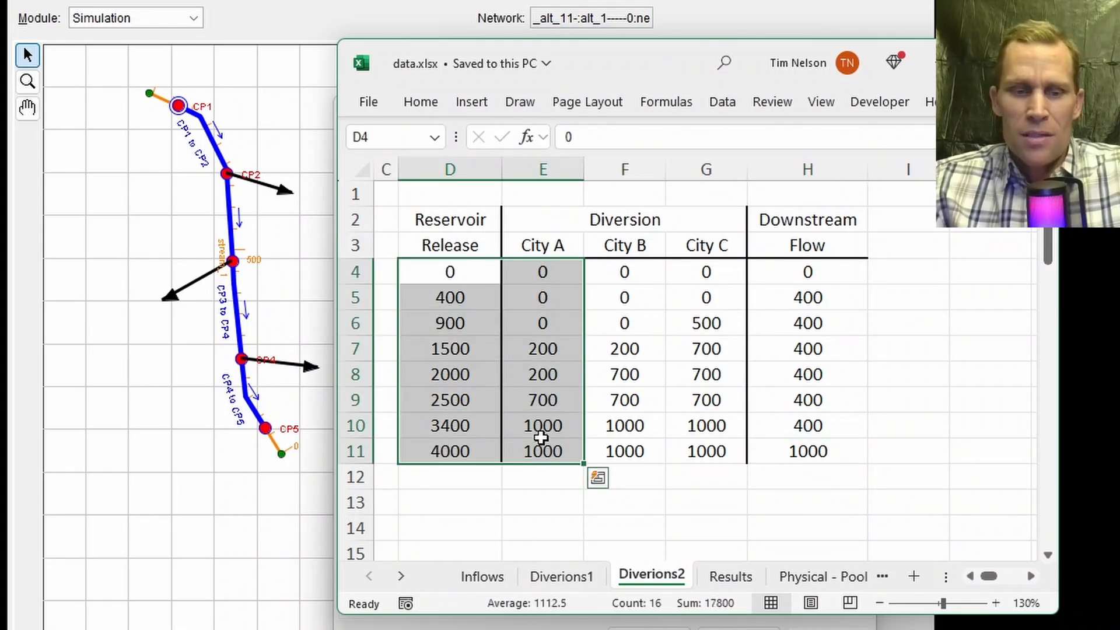
key(ctrl+c)
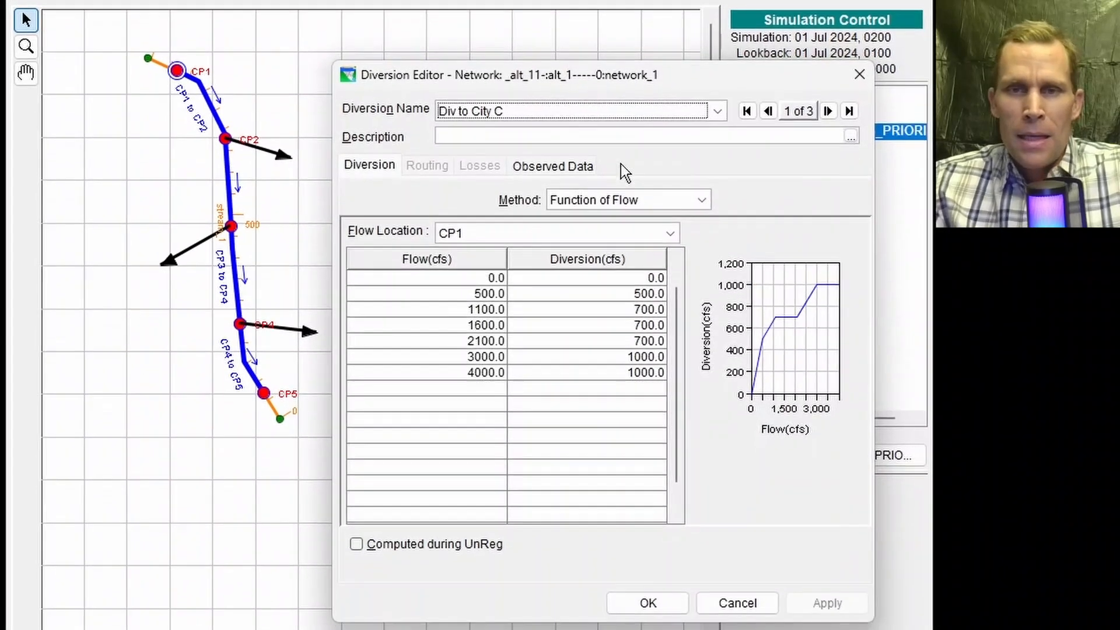
click(579, 108)
click(570, 159)
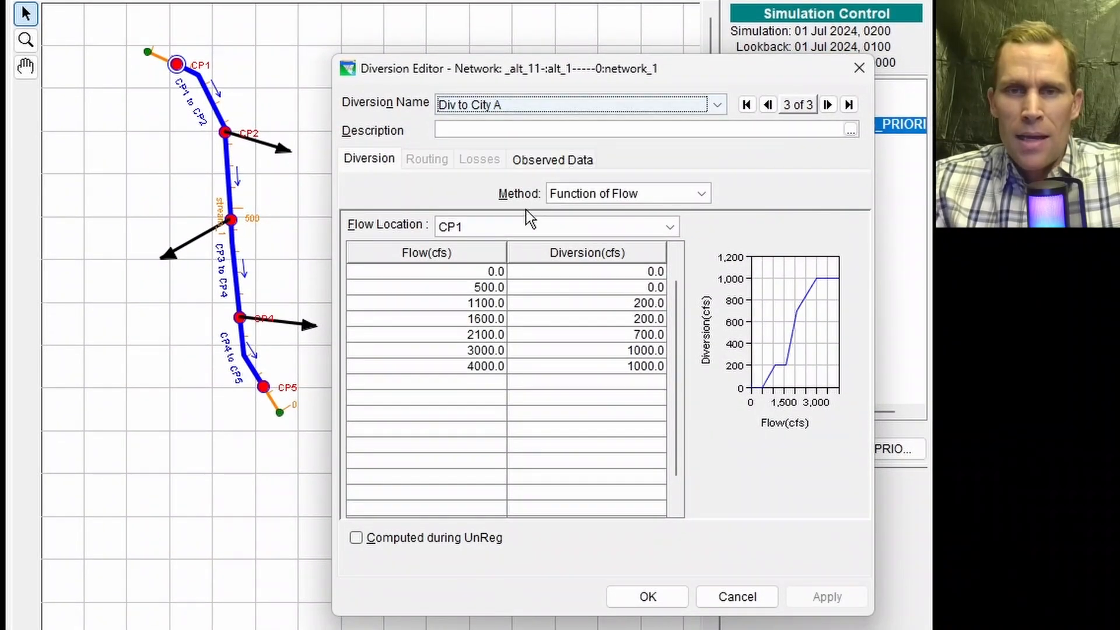
click(475, 271)
key(ctrl+v)
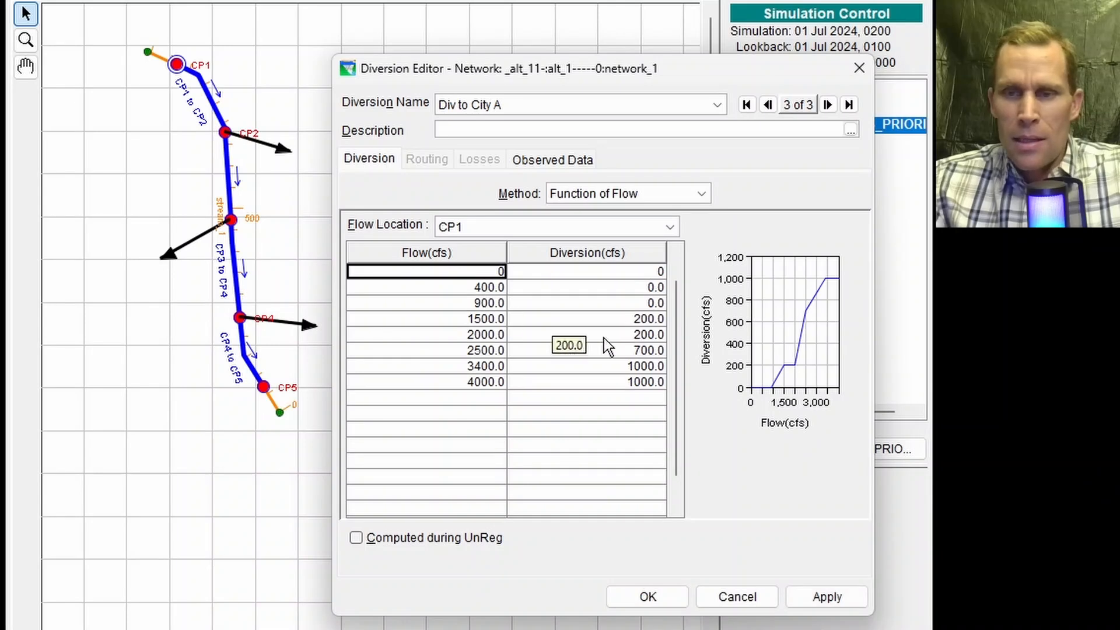
Step: Apply Div to City A's table, then paste the flow-diversion table into Div to City B and apply it
click(841, 599)
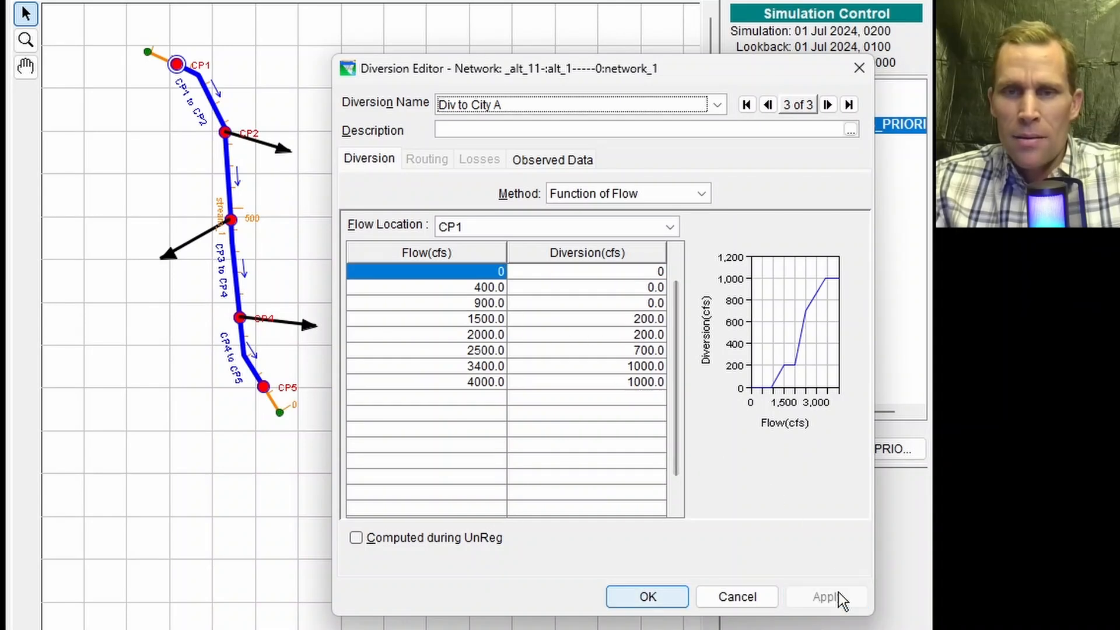
click(583, 106)
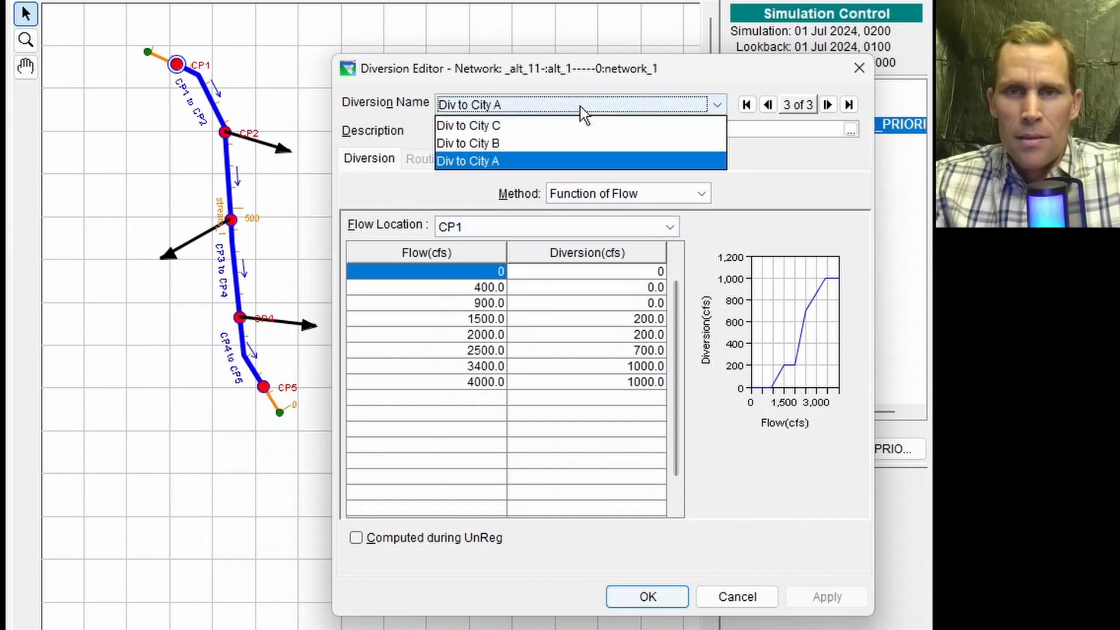
click(527, 143)
key(ctrl+v)
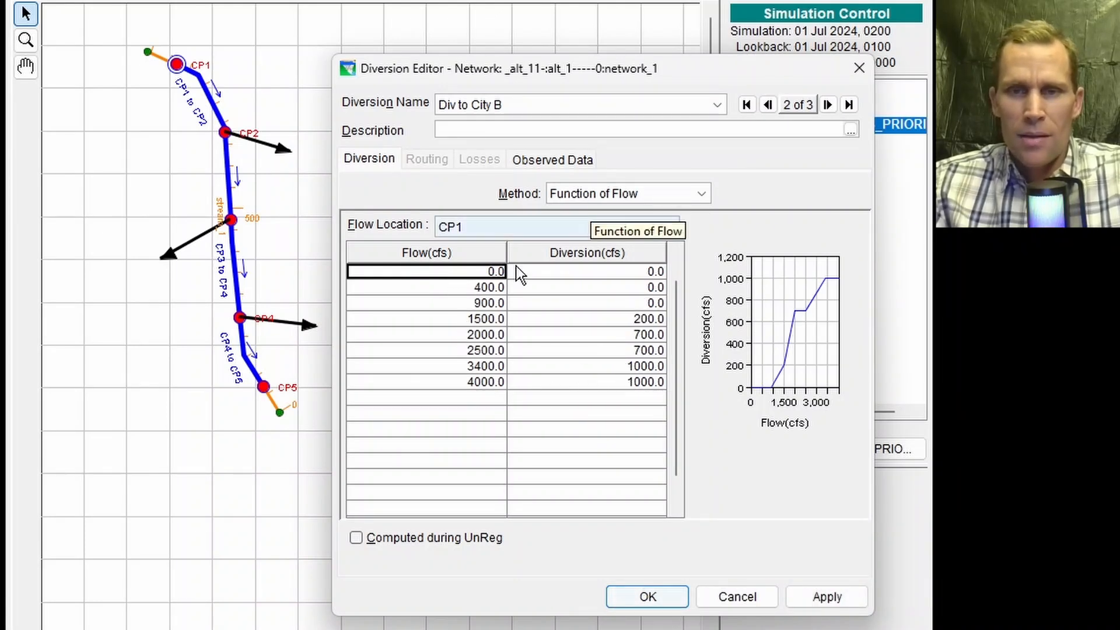
click(813, 592)
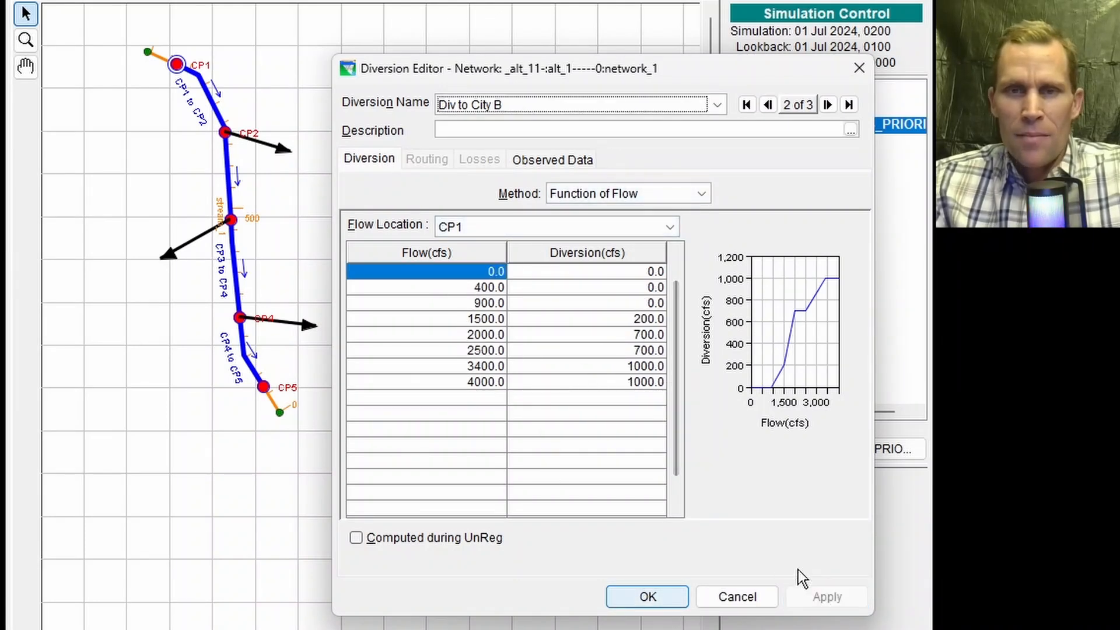
Step: Paste the flow-diversion table into Div to City C, with diversions 0, 0, 500, 700, 700, 700, 1000, 1000 cfs, and apply
click(582, 105)
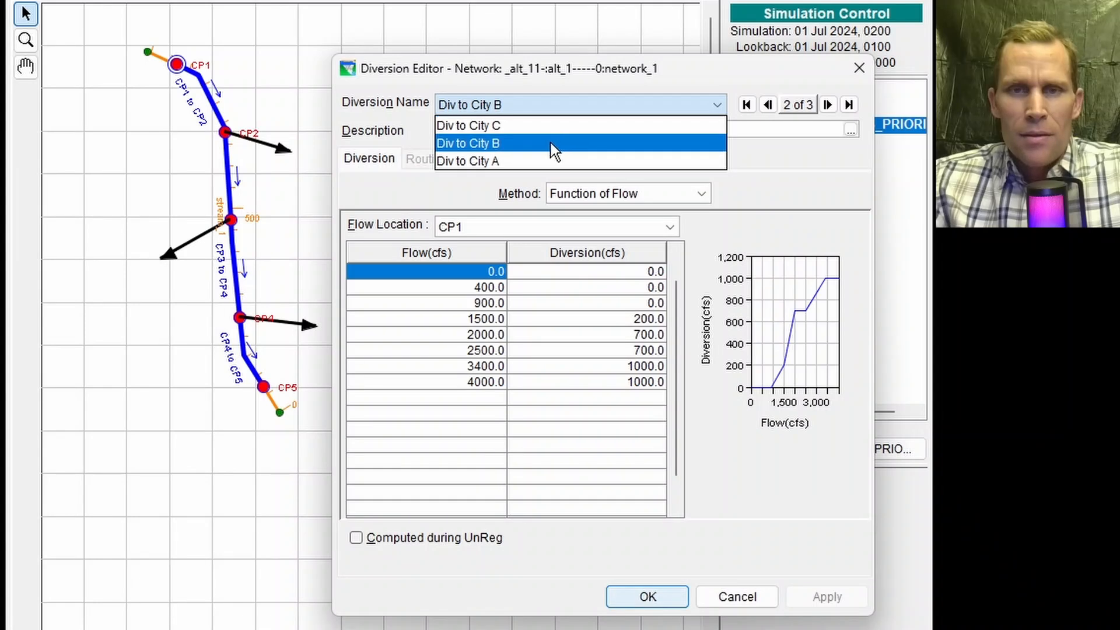
click(533, 131)
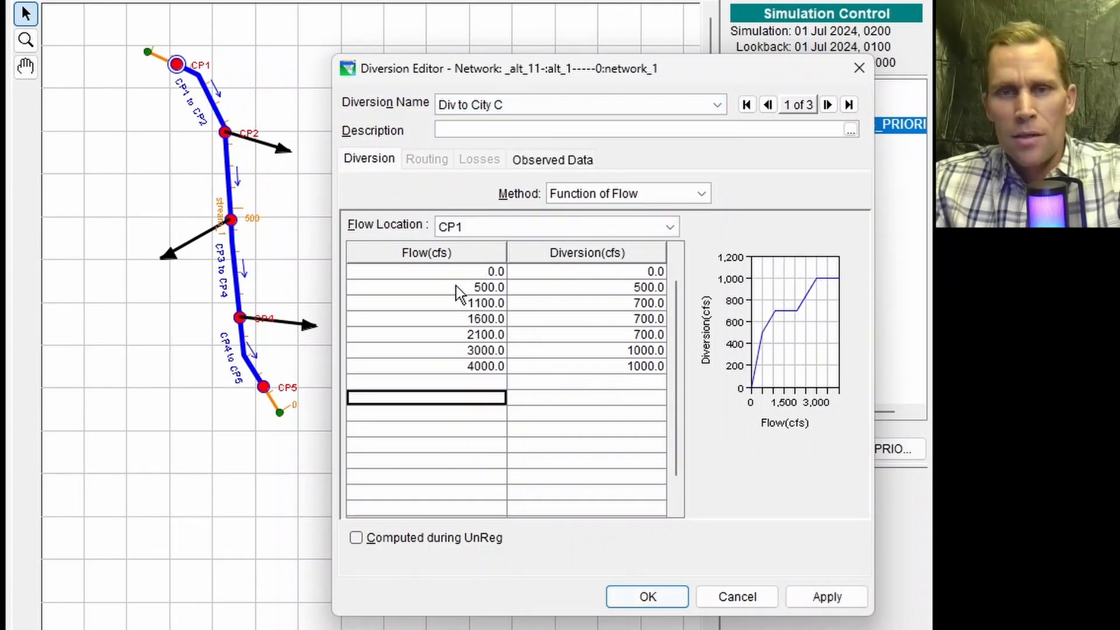
click(443, 275)
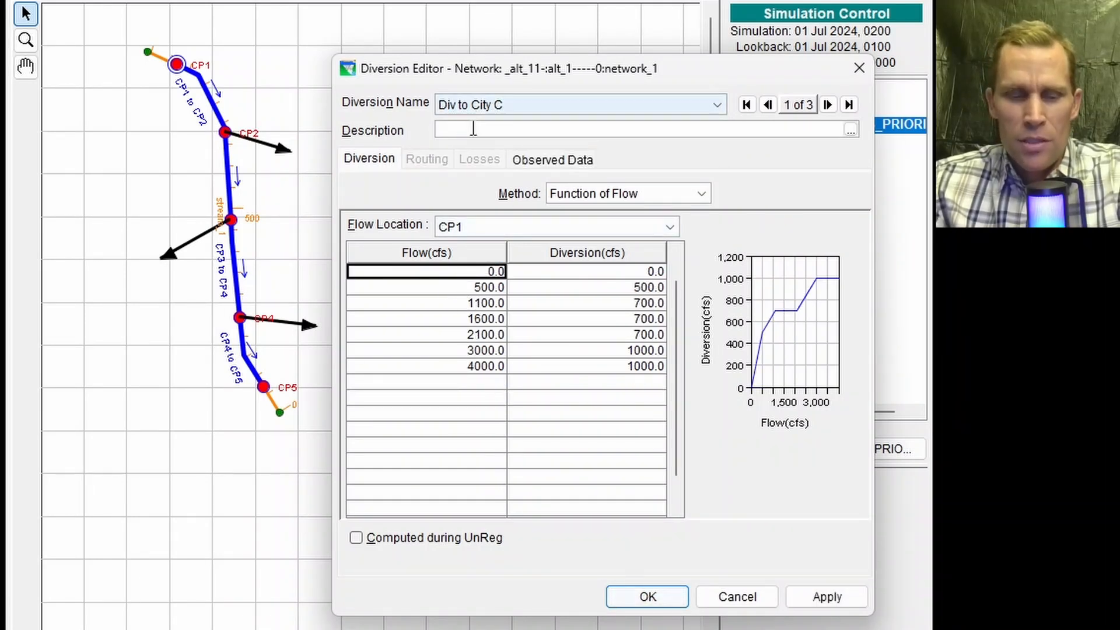
key(ctrl+v)
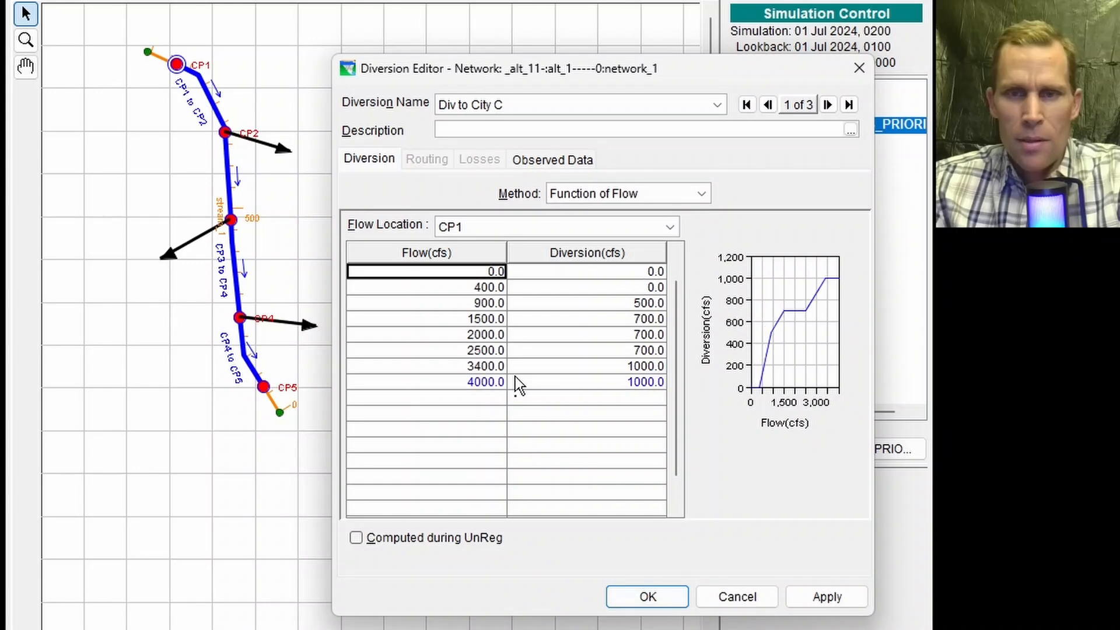
click(820, 591)
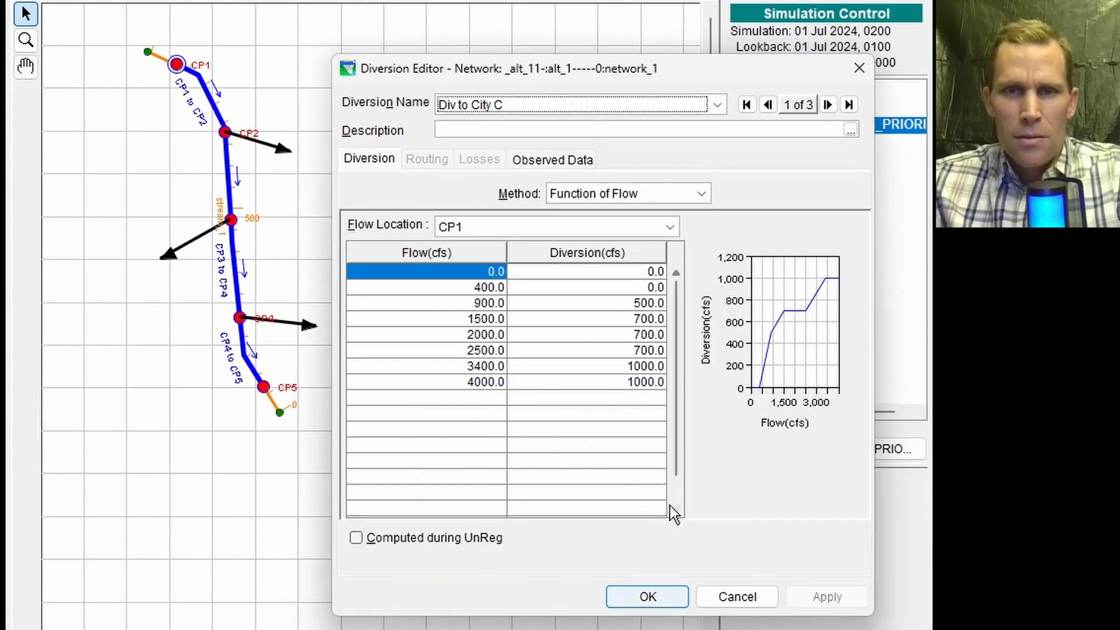
Step: Close the editors, uncheck alt_1, and compute the 400CFS_DS_PRIORITY trial
click(674, 594)
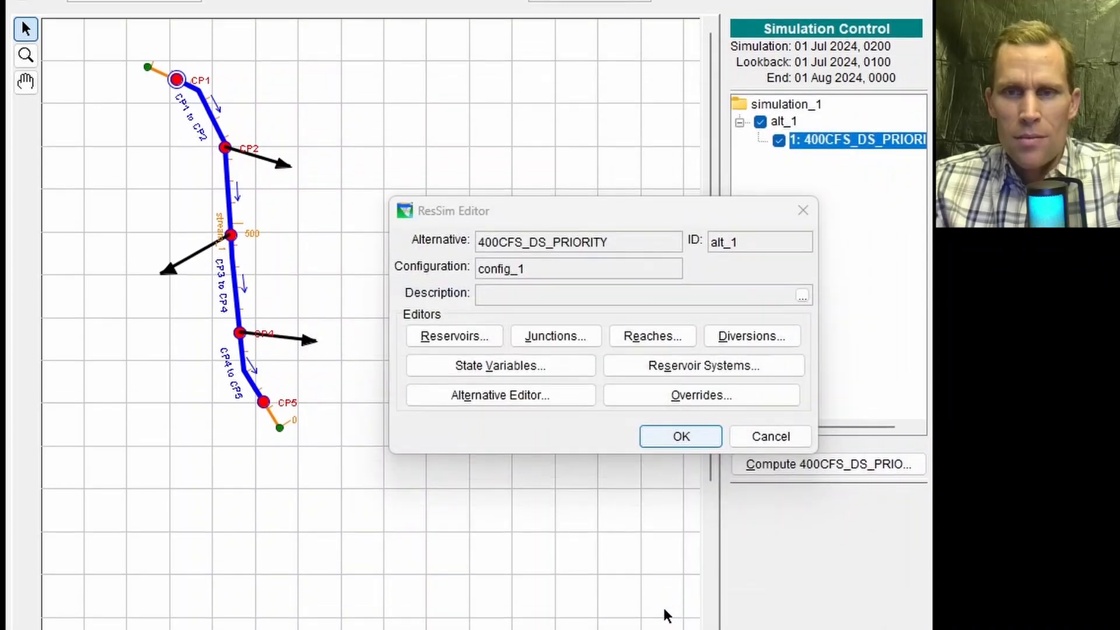
click(676, 521)
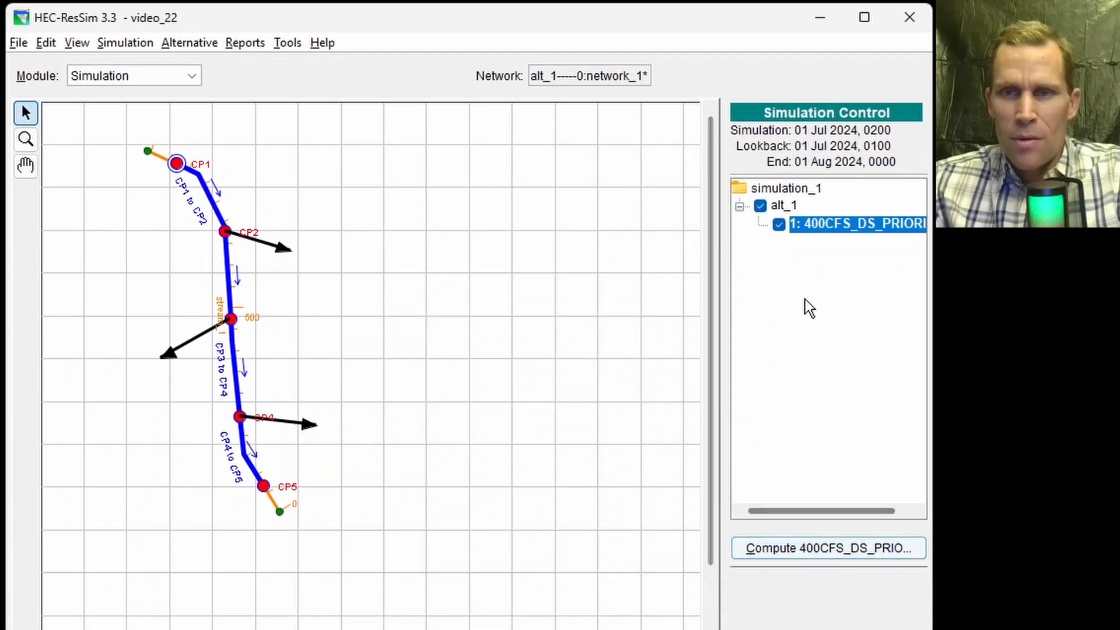
click(763, 206)
right_click(804, 233)
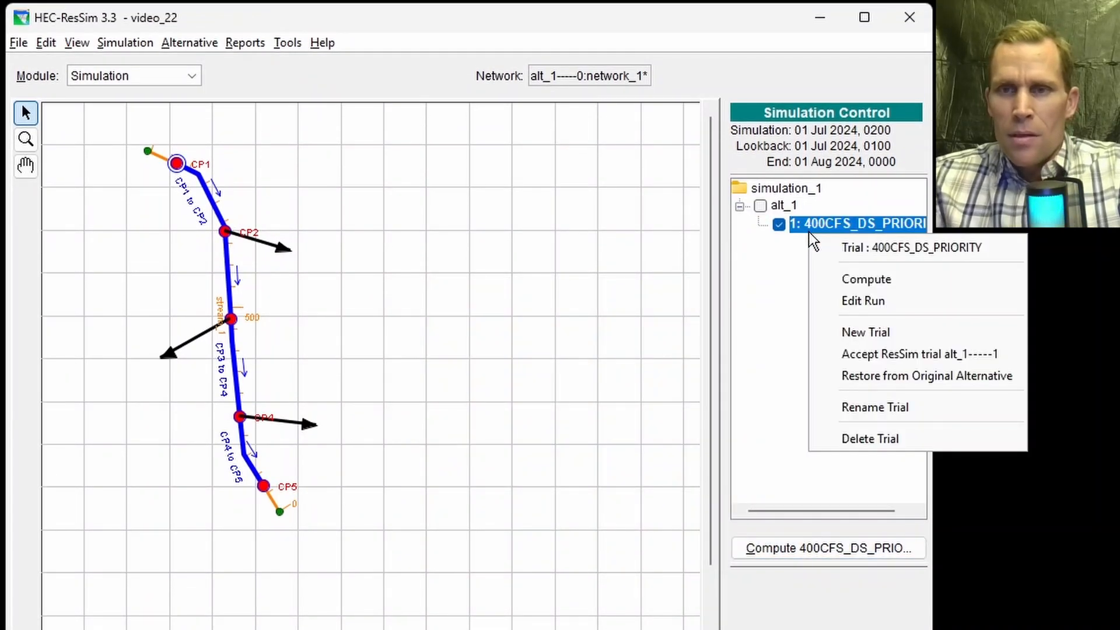
click(840, 277)
click(476, 563)
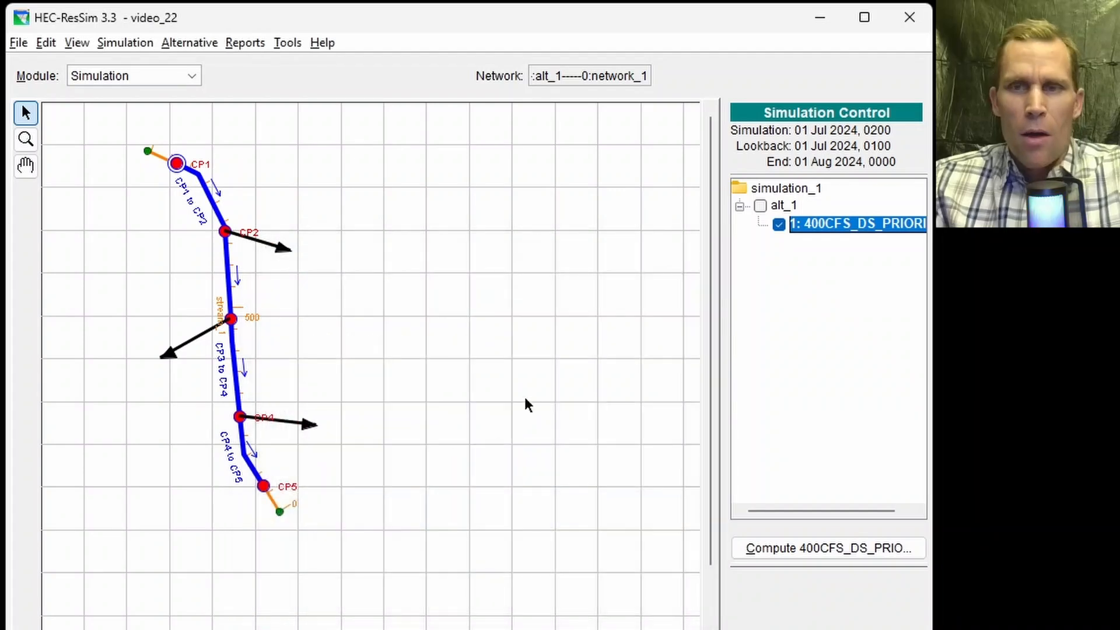
Step: Open HEC-DSSVue and filter the simulation records to Part C FLOW and Part F ALT_1-----1
click(287, 42)
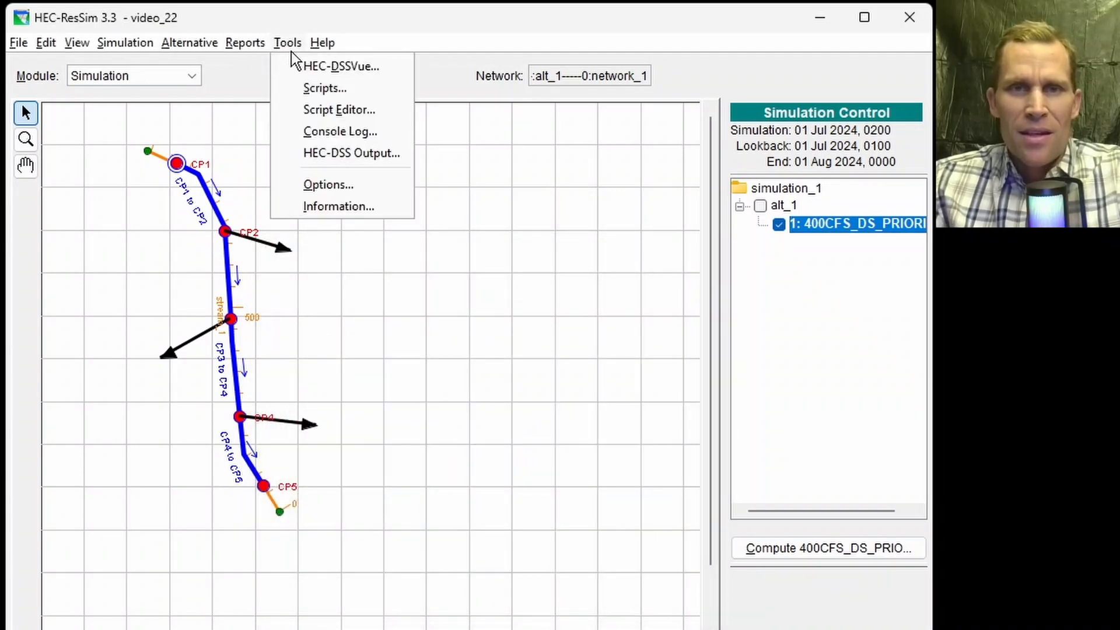
click(301, 63)
click(589, 217)
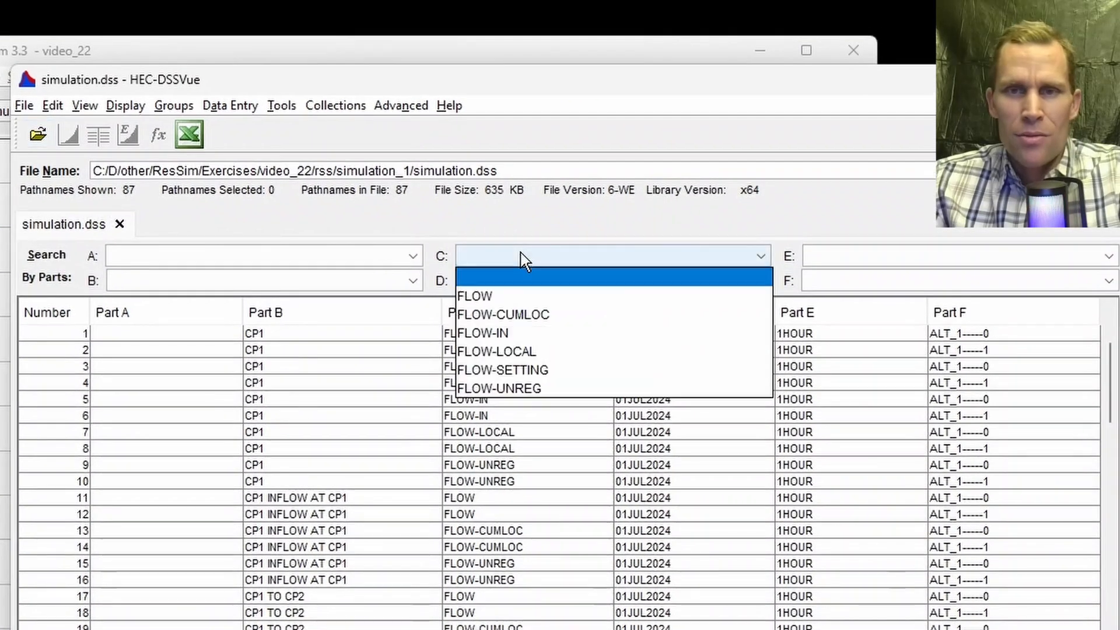
click(509, 297)
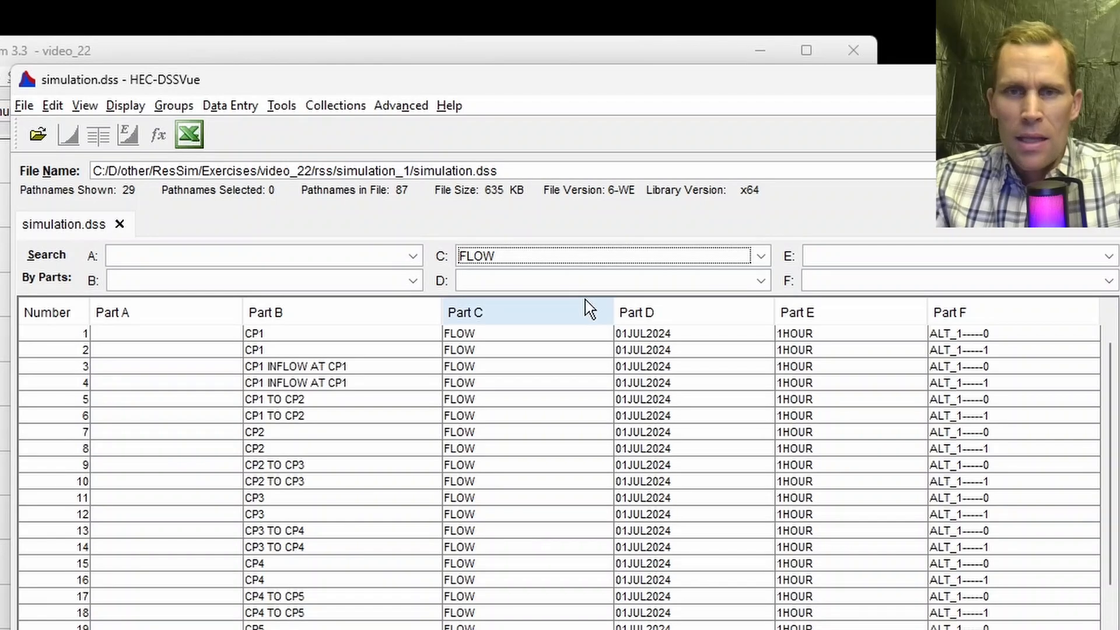
click(829, 286)
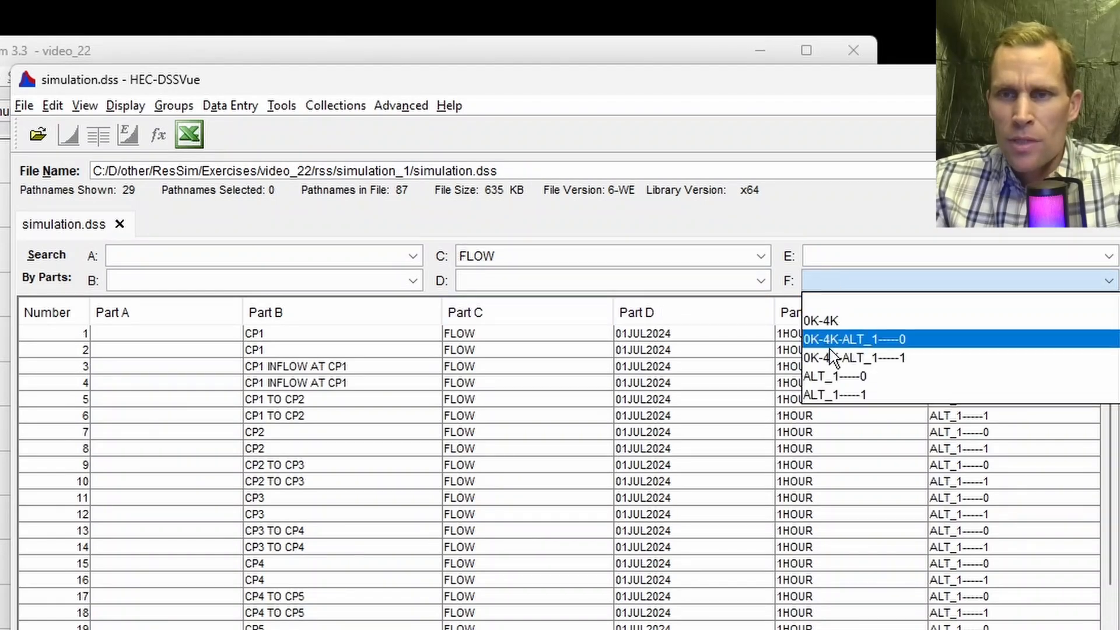
click(835, 389)
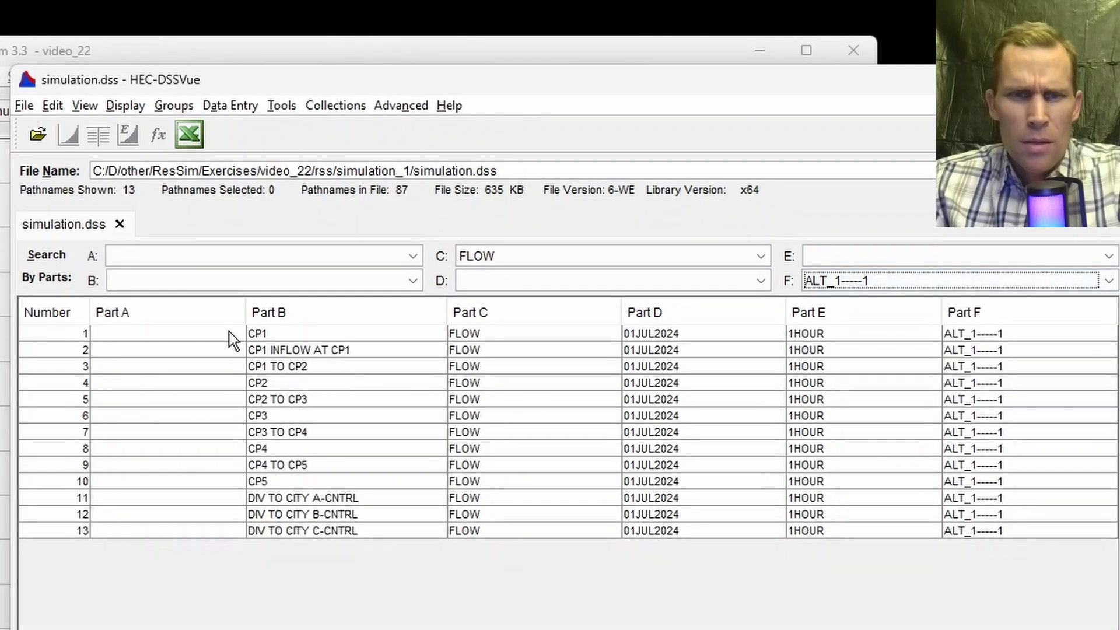
Step: Select the CP1, CP5 and three city diversion control flow records and plot them in a maximized window
click(265, 334)
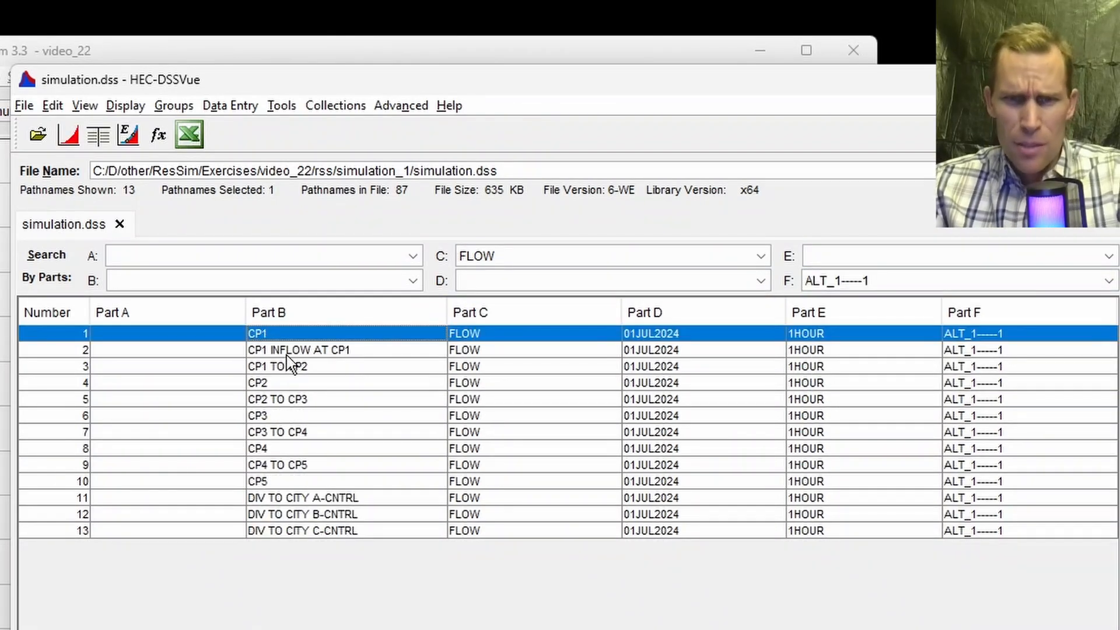
ctrl+click(305, 496)
ctrl+click(318, 515)
ctrl+click(320, 529)
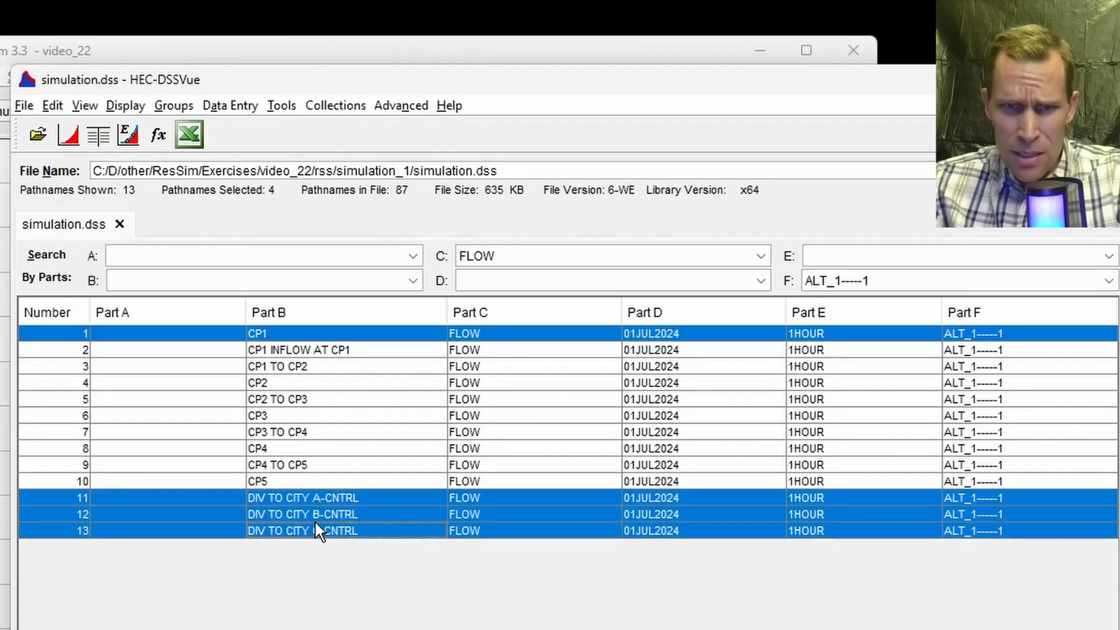
ctrl+click(284, 481)
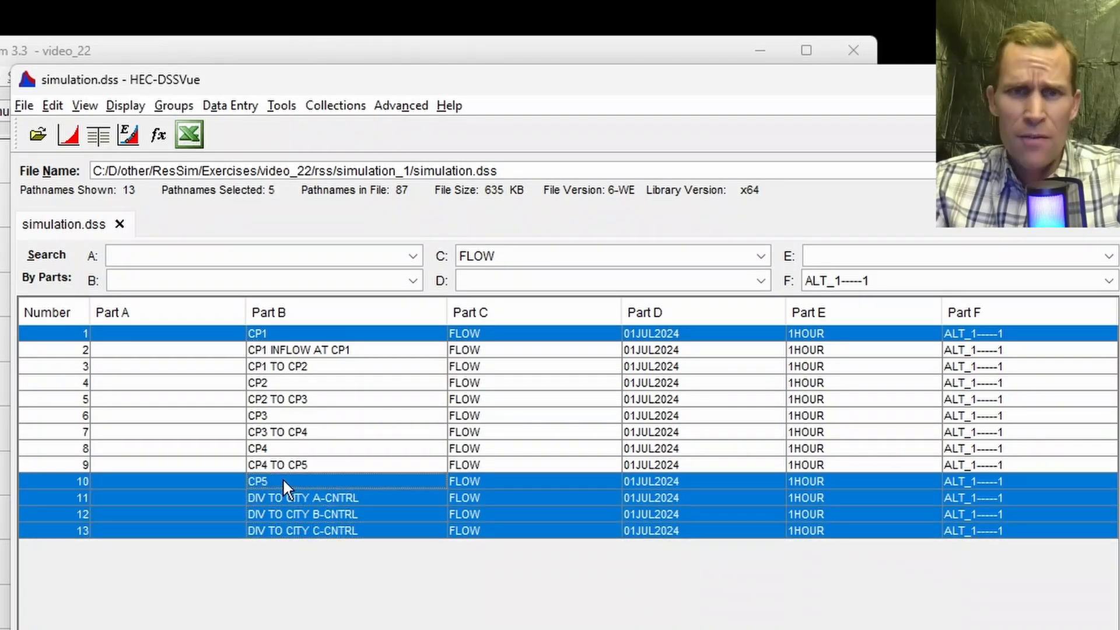
click(69, 143)
double_click(120, 100)
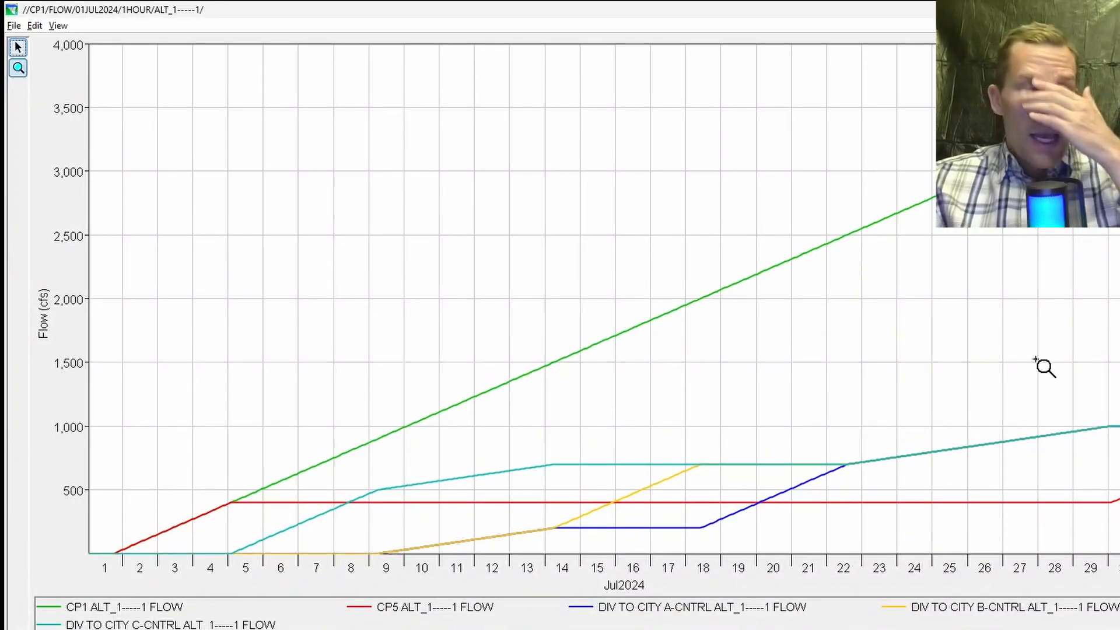
Step: Zoom into the plot and highlight the CP5 curve and each city diversion curve to examine them
click(445, 609)
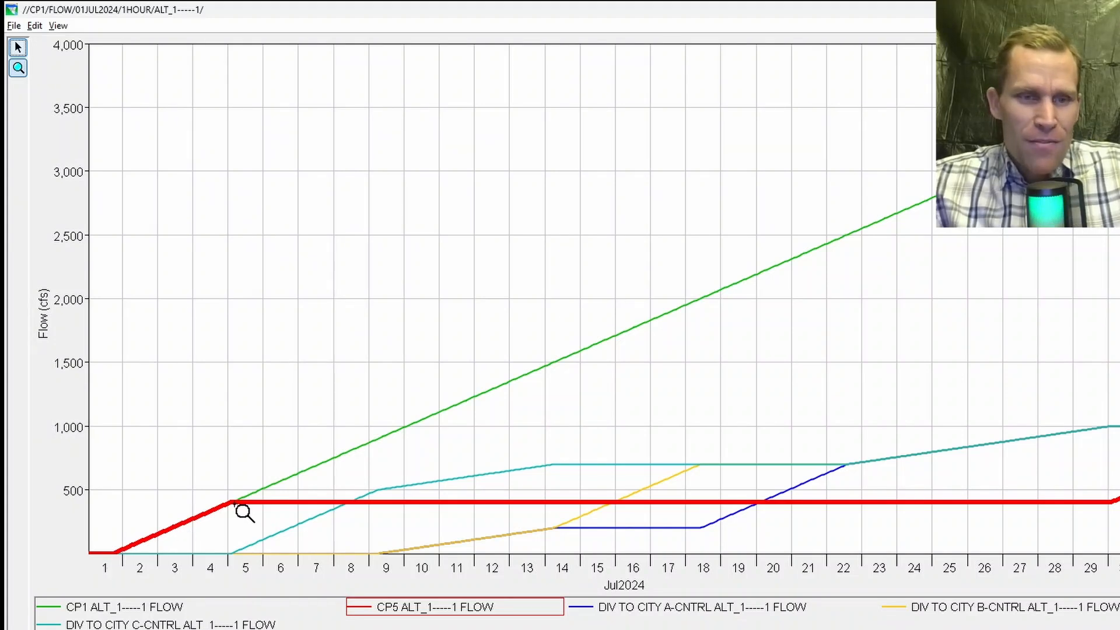
drag(107, 367, 1114, 578)
click(374, 609)
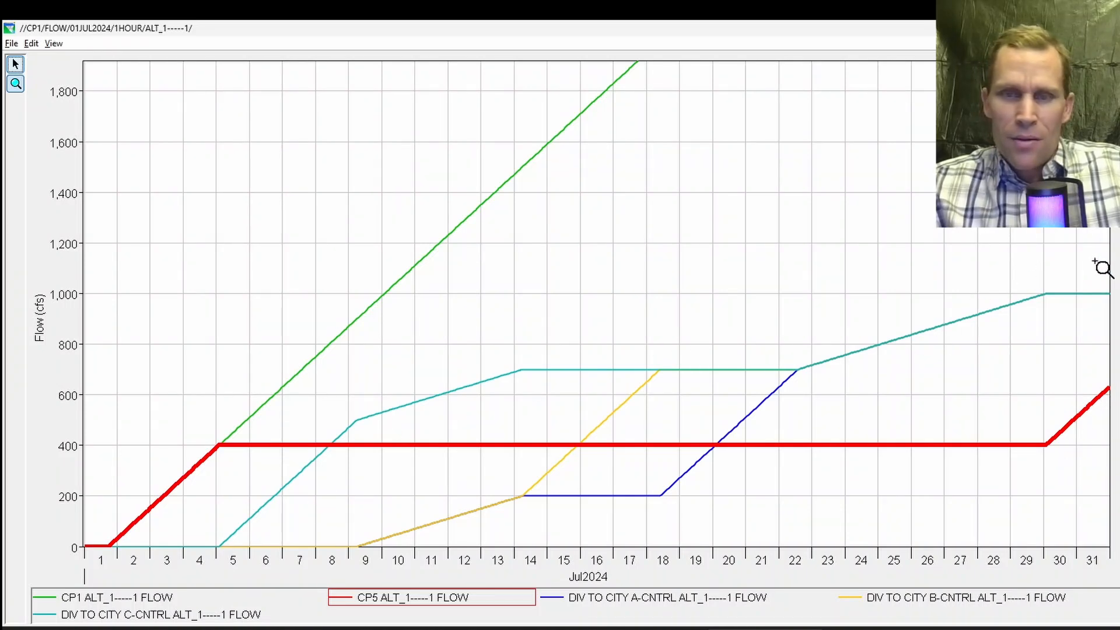
click(661, 599)
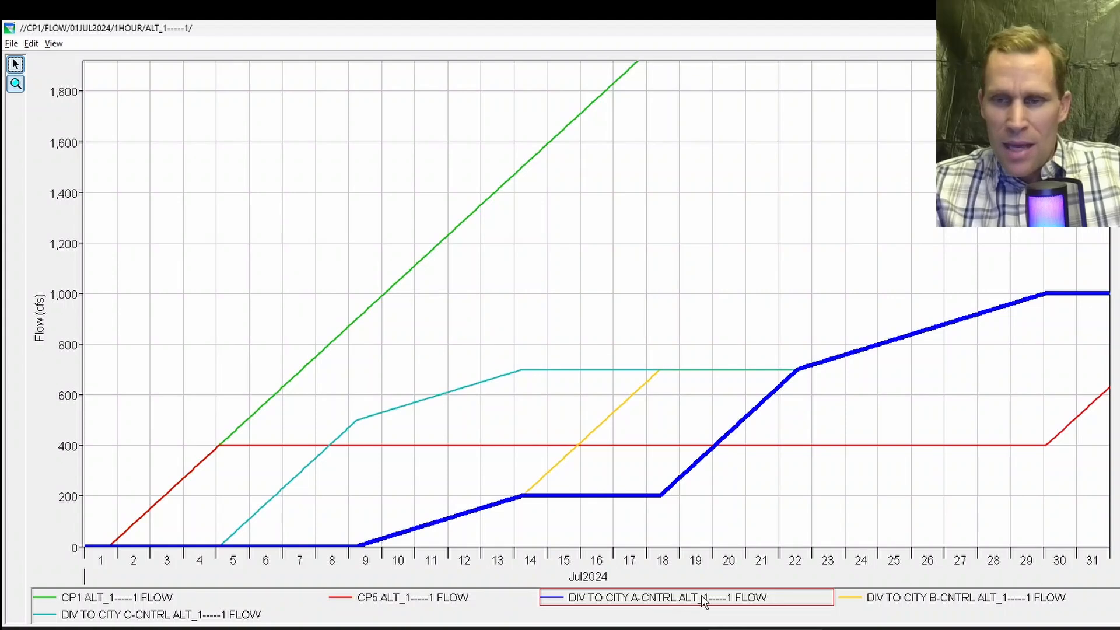
click(932, 604)
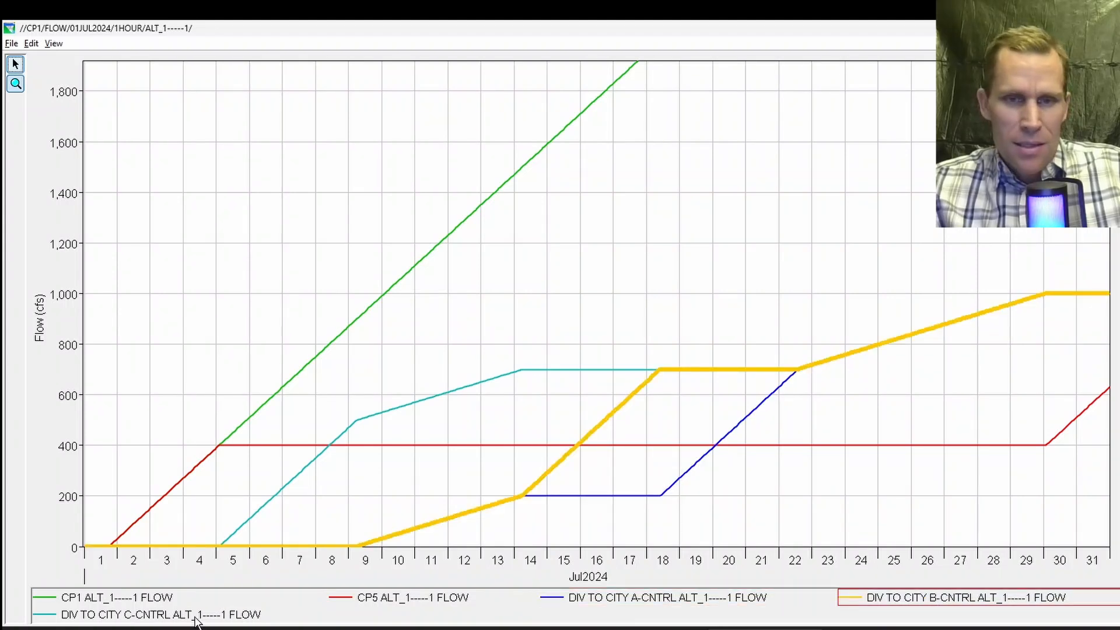
click(196, 619)
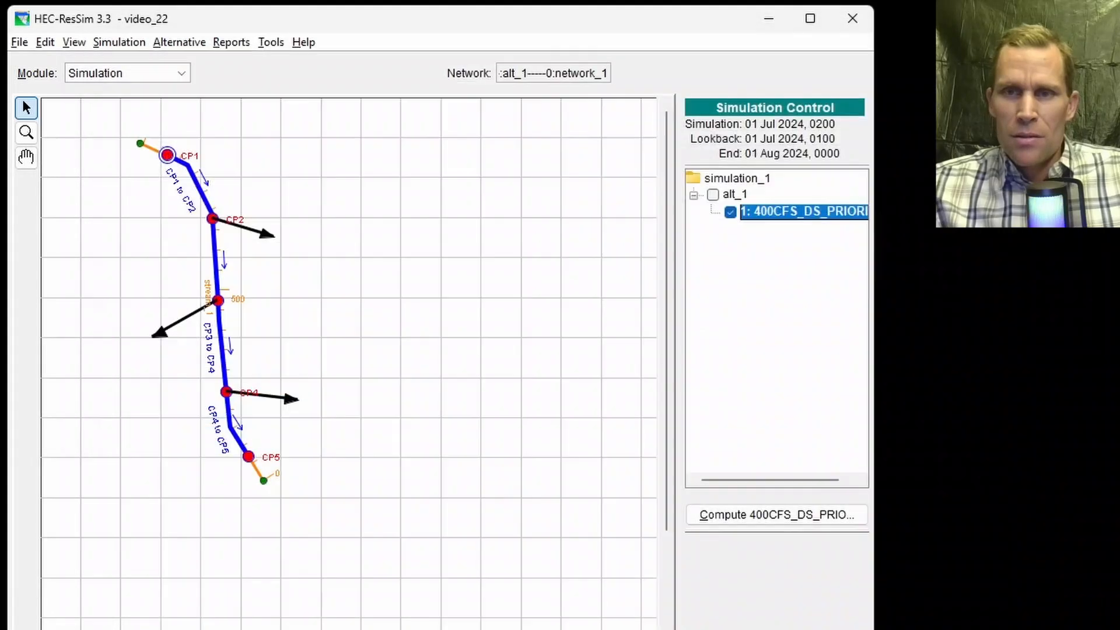
Step: Close HEC-DSSVue and plot the Div to City C diversion from the network map
click(712, 195)
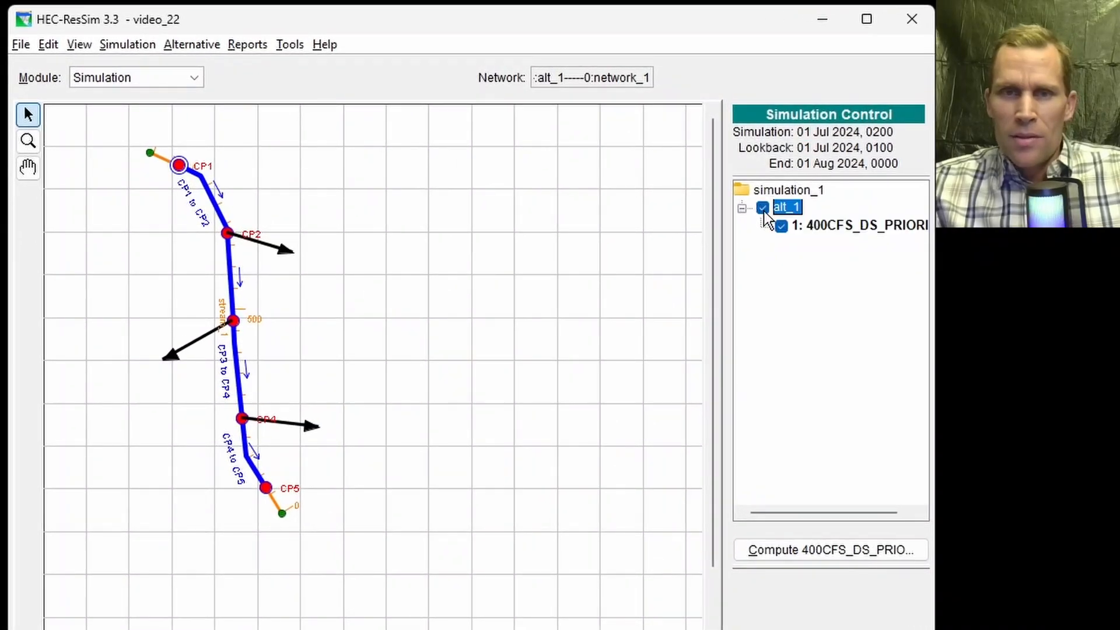
right_click(293, 422)
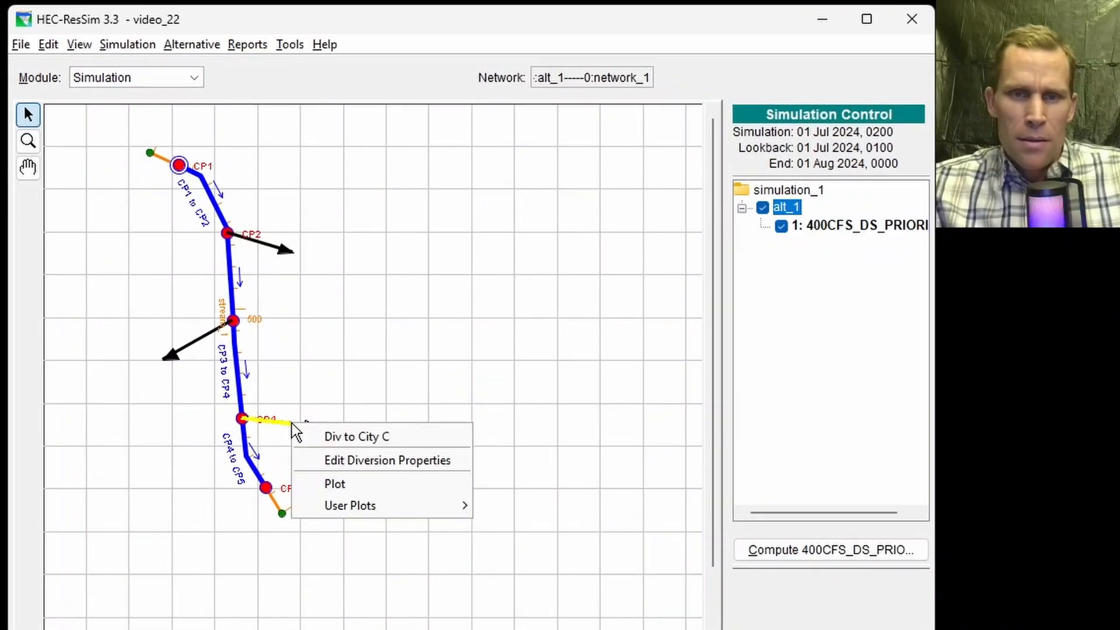
click(338, 485)
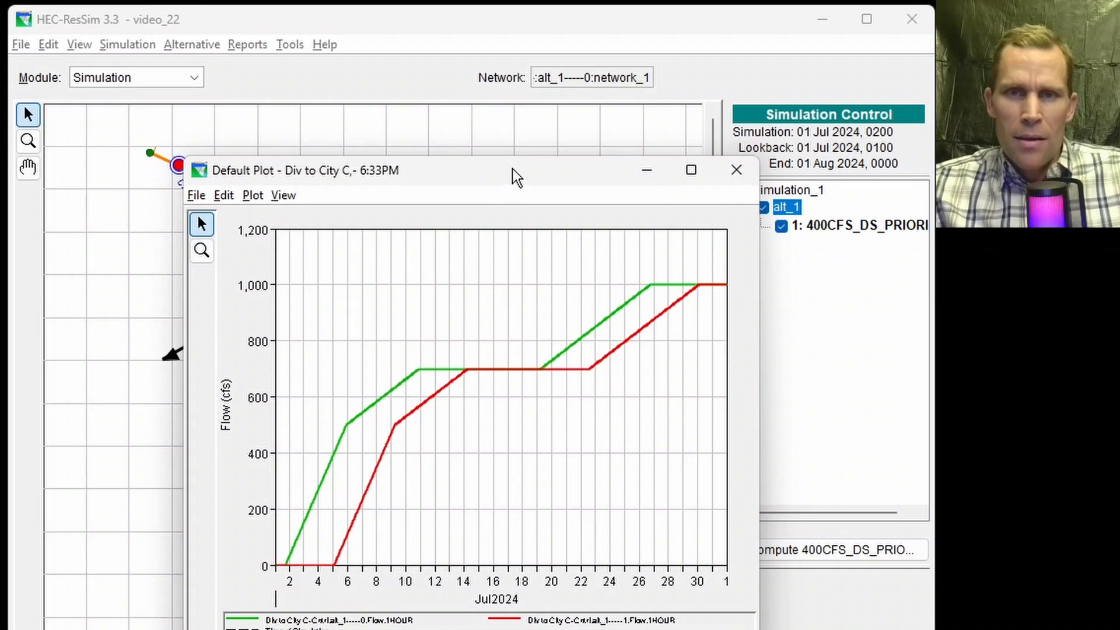